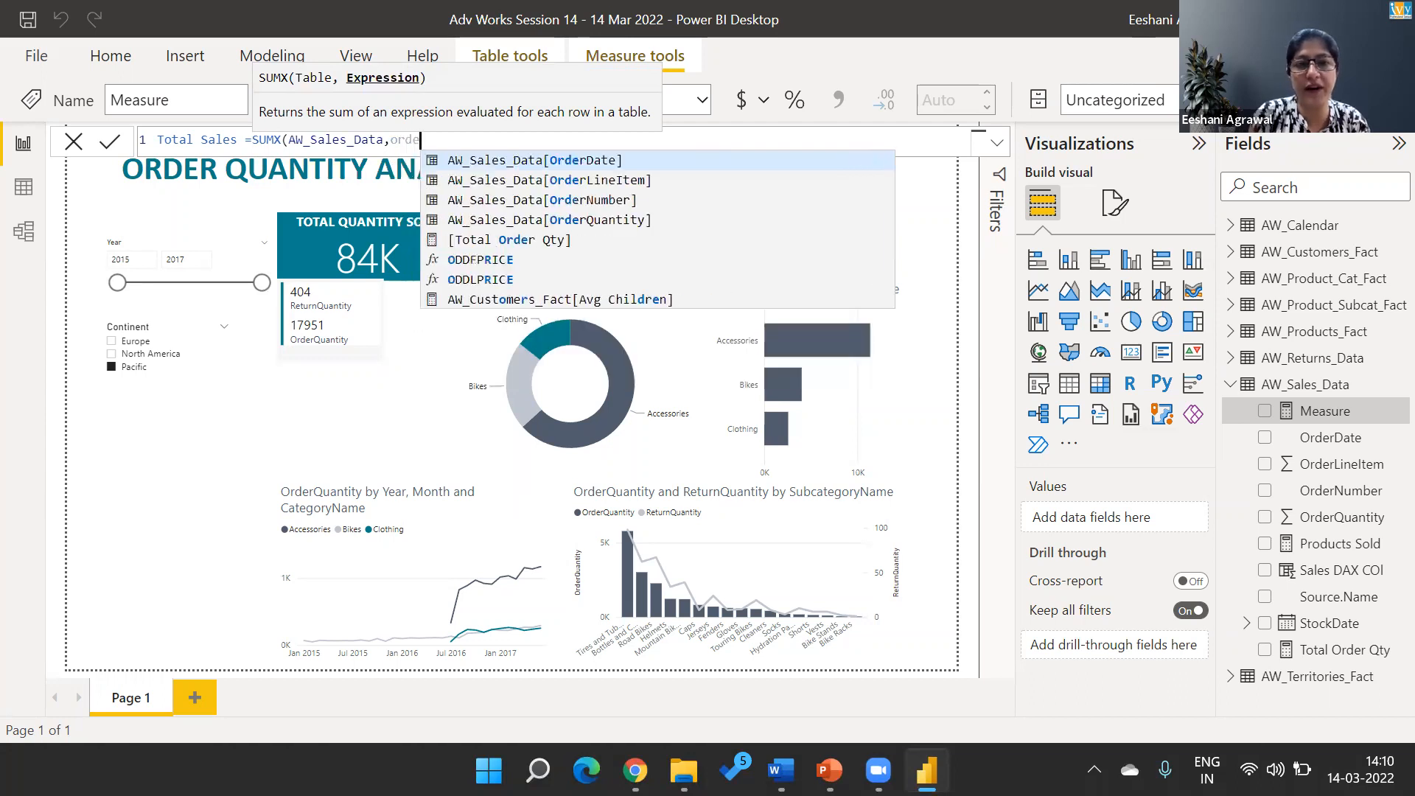
Complete the Total Sales measure as SUMX over AW_Sales_Data of AW_Sales_Data[OrderQuantity]*RELATED(AW_Products_Fact[ProductPrice]) and commit it
key(Down)
key(Down)
key(Down)
key(Tab)
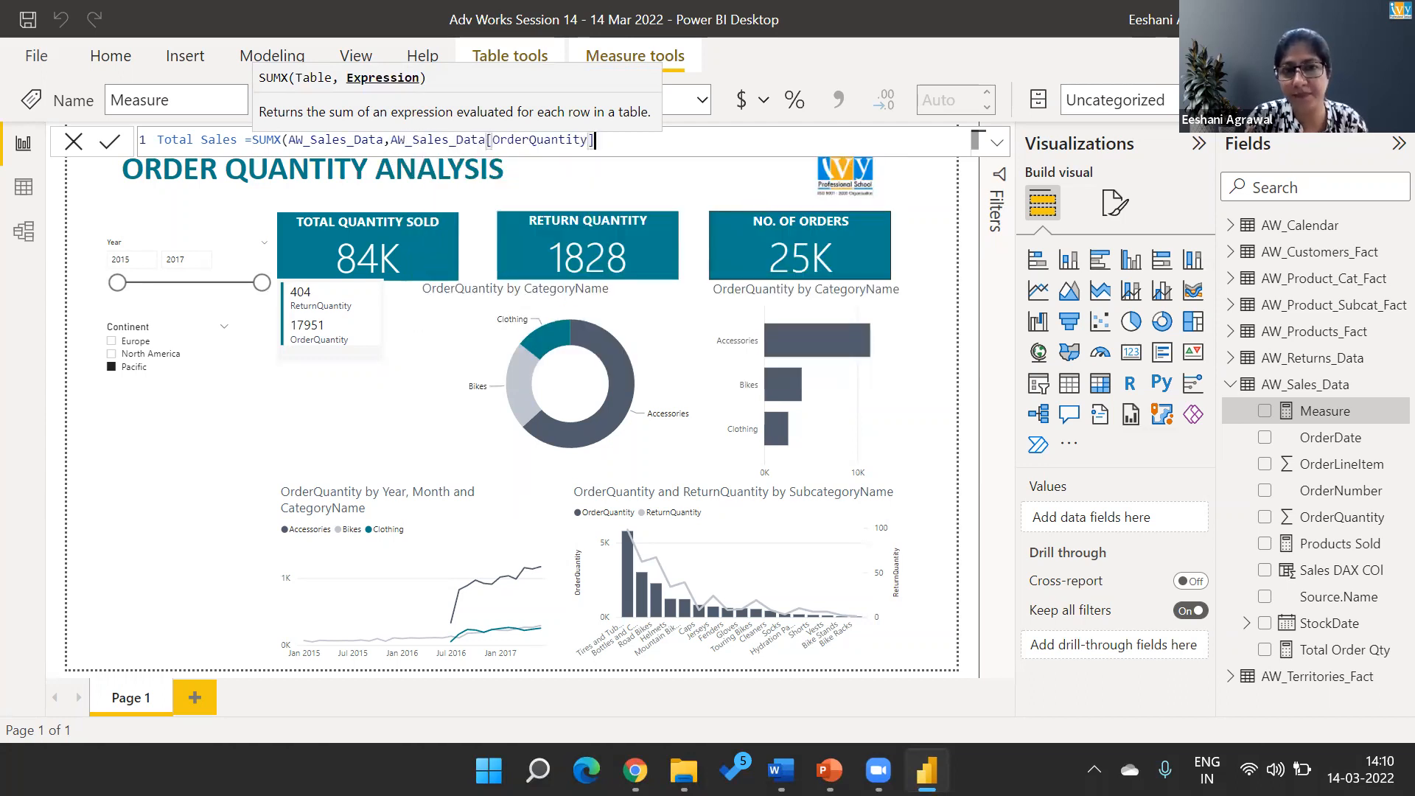
text(*rel)
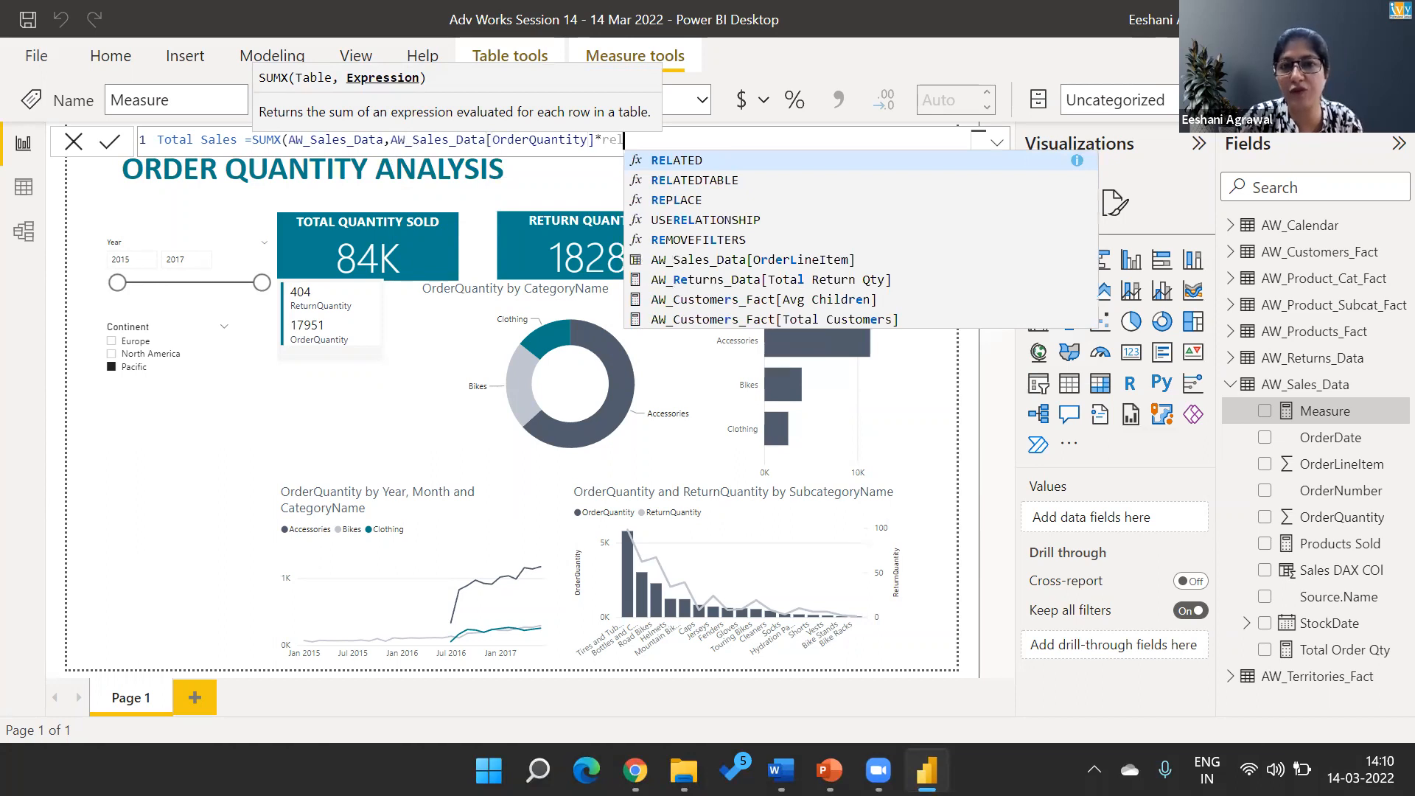
key(Tab)
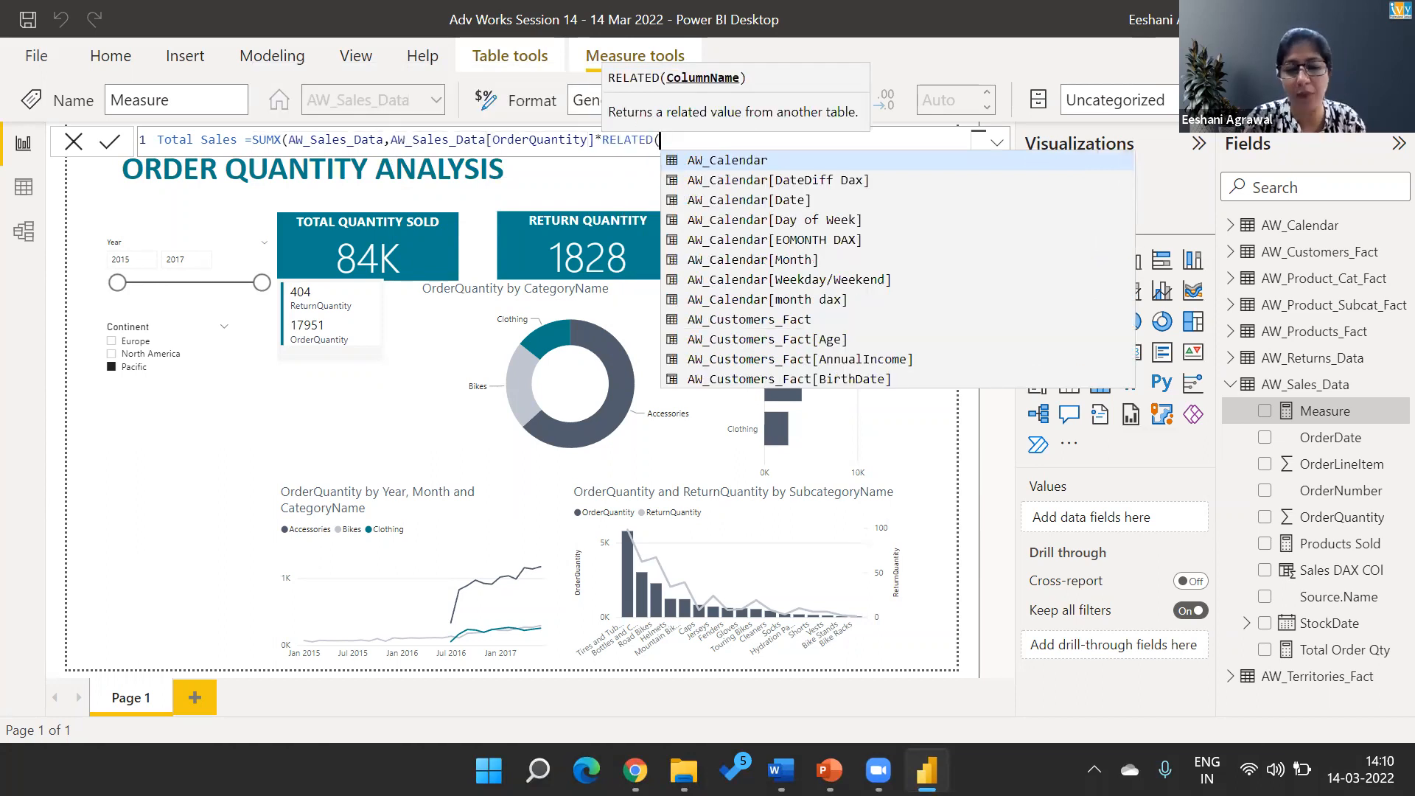
text(price)
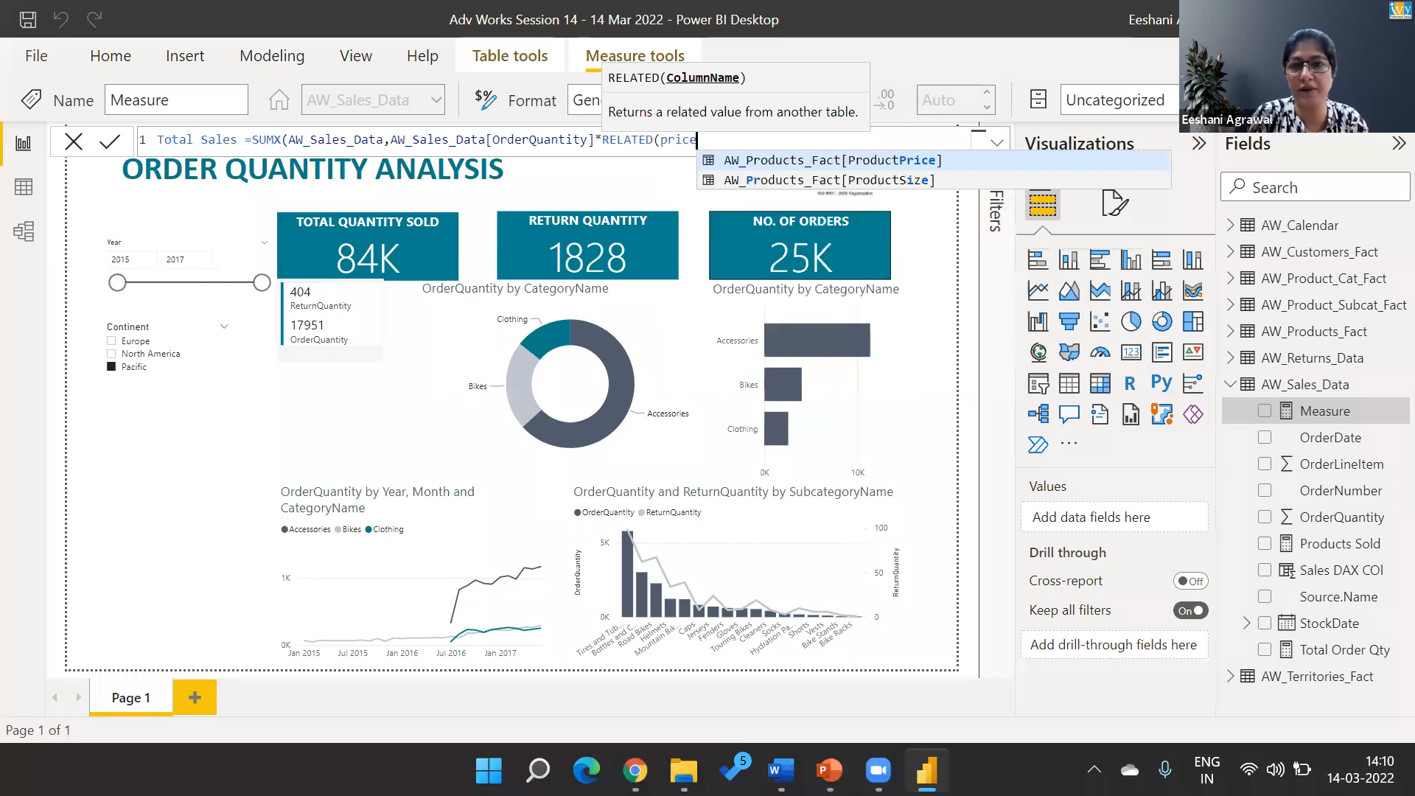
key(Tab)
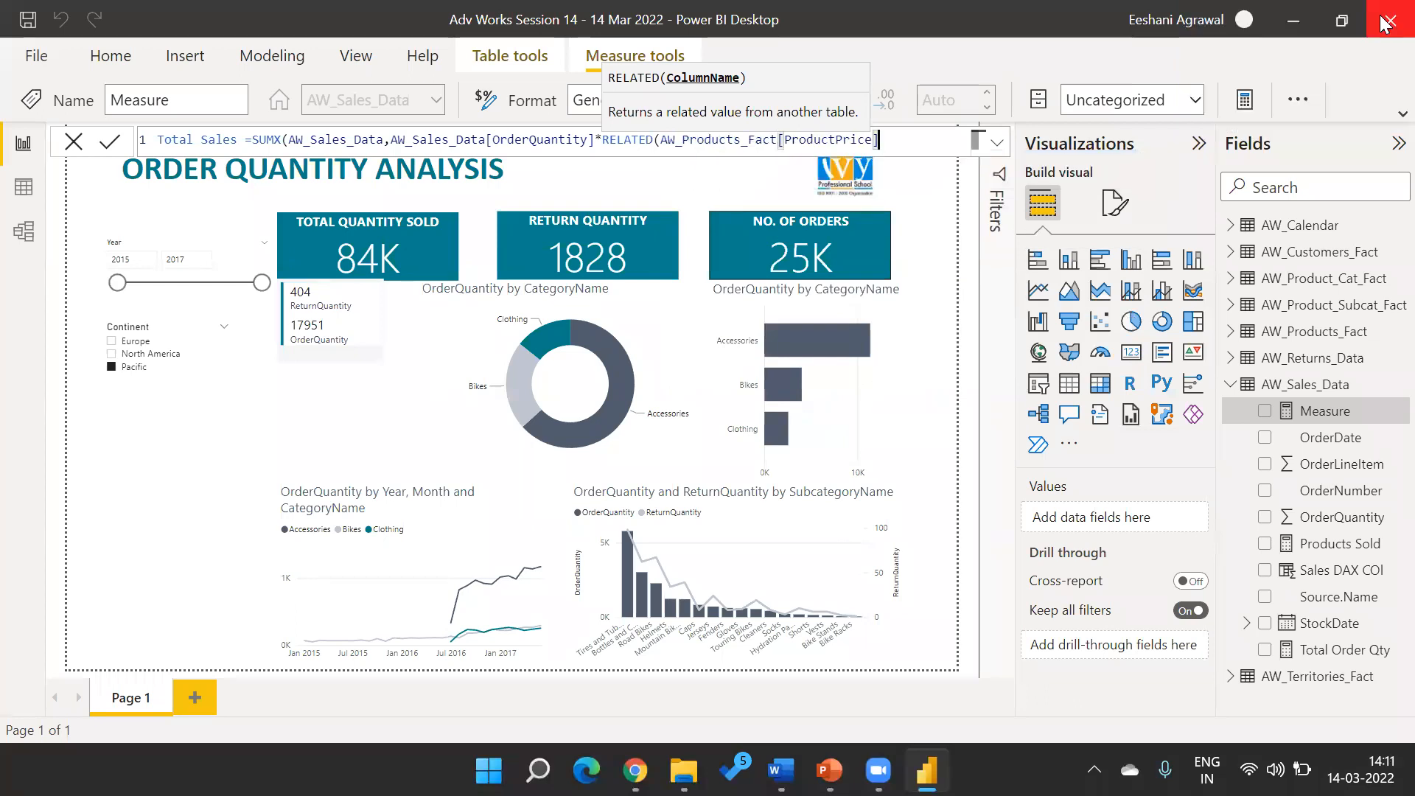
text()))
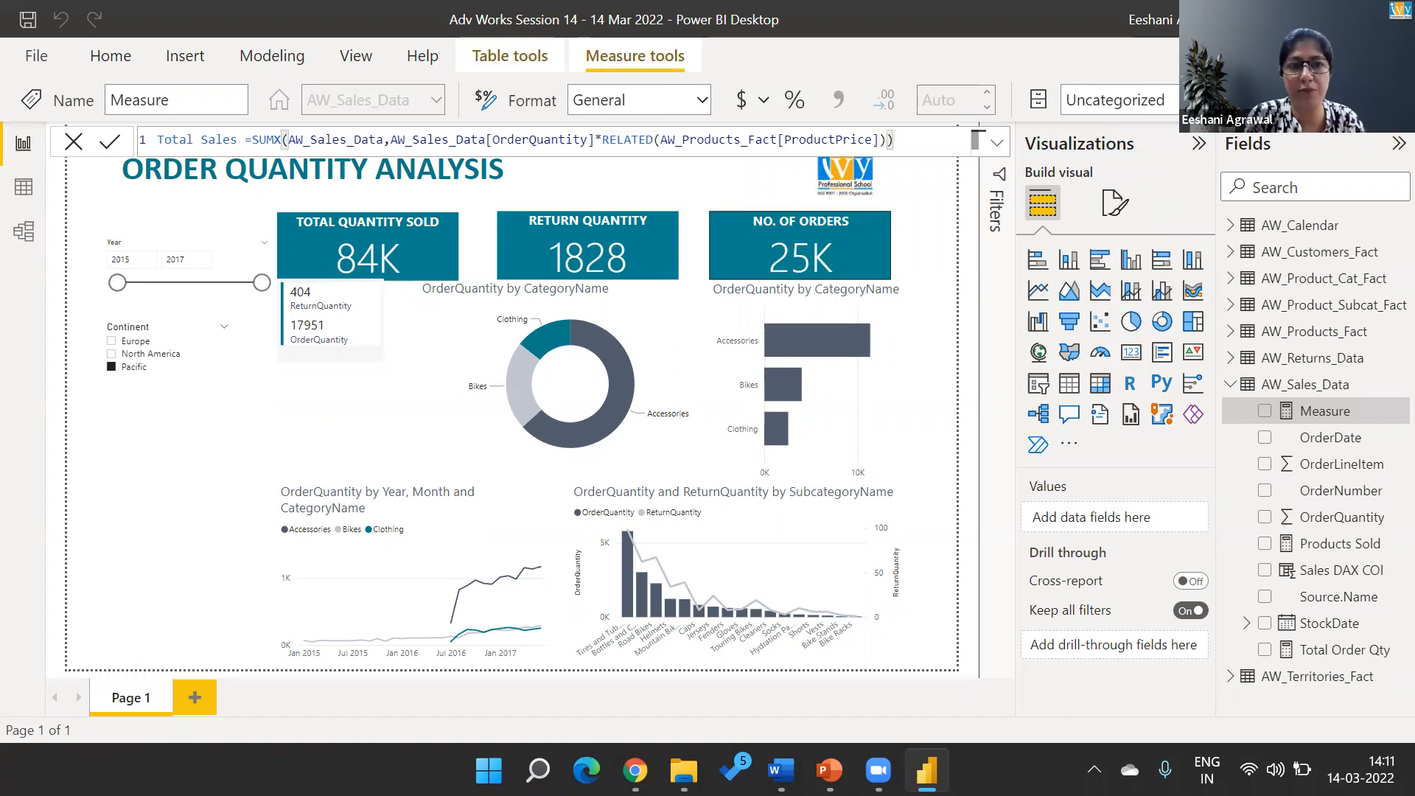
key(Return)
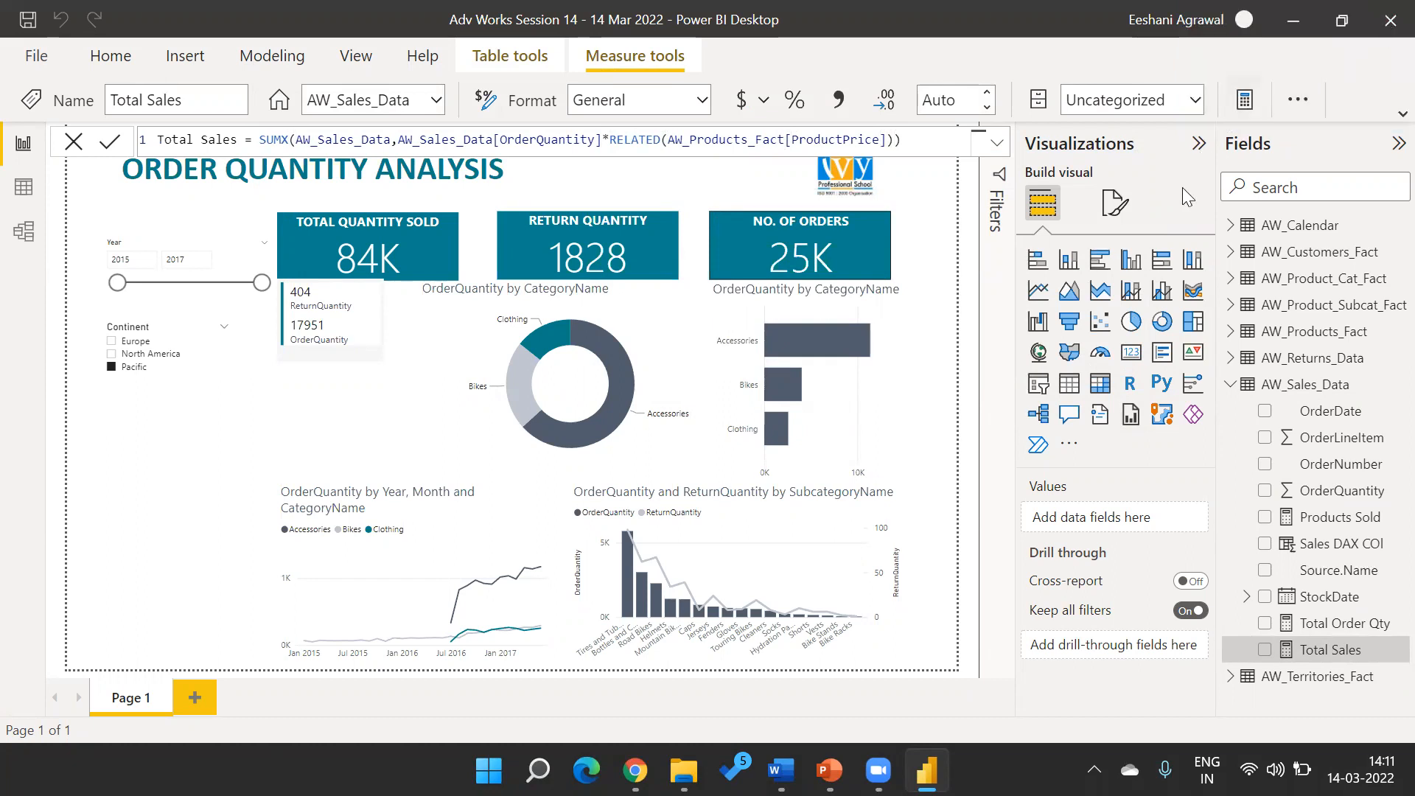
Add a new report page, create a card visual showing the Total Sales measure, and resize the card wider and shorter
click(192, 700)
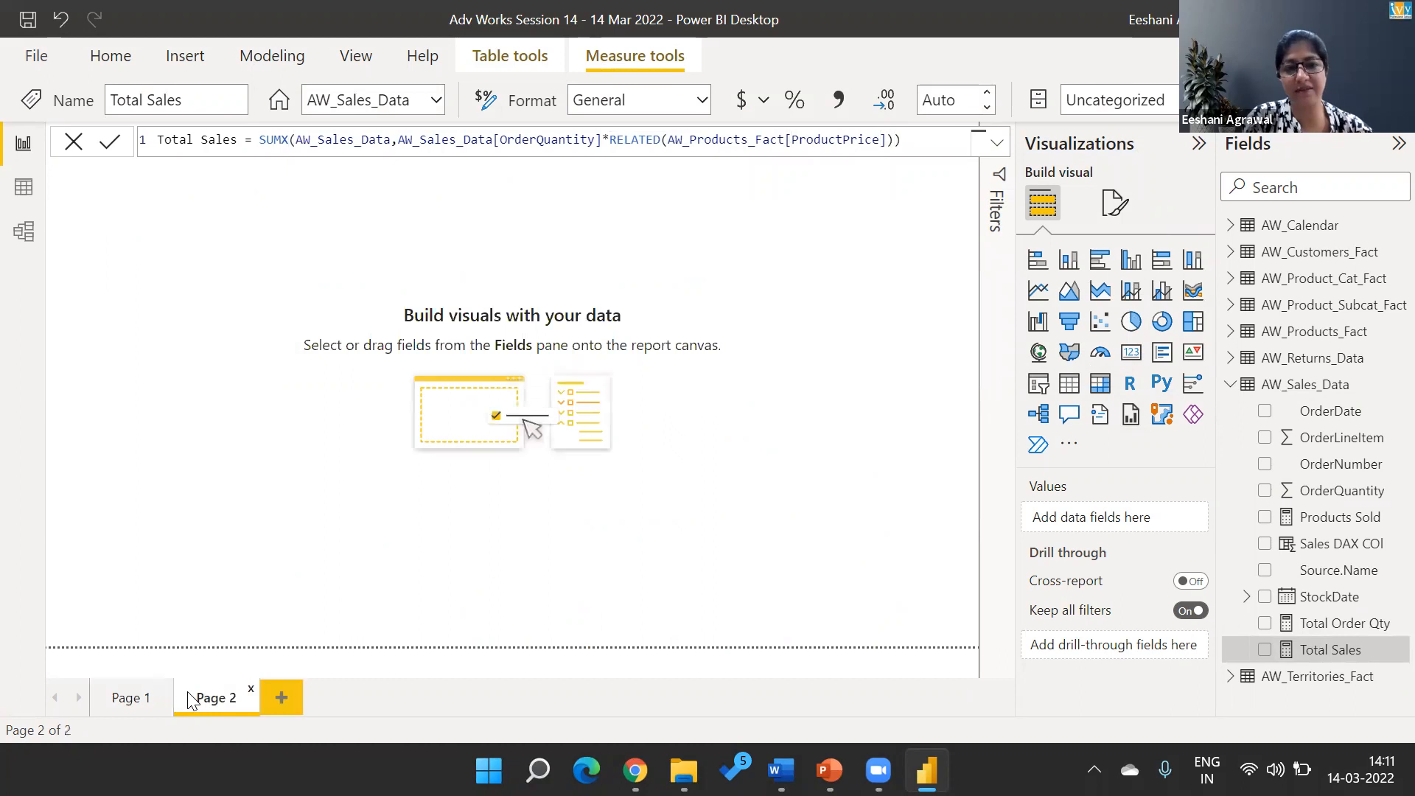
click(1132, 352)
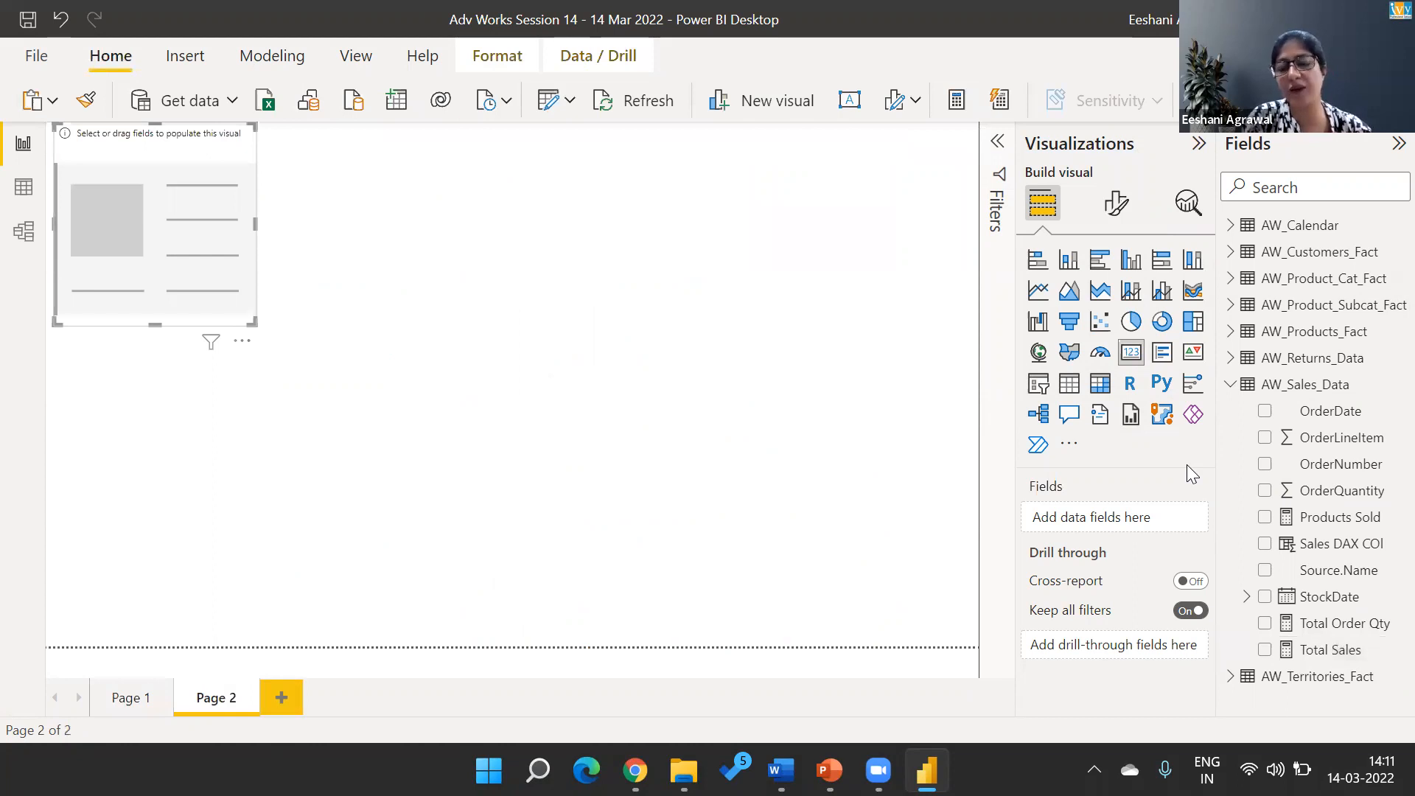
click(1265, 649)
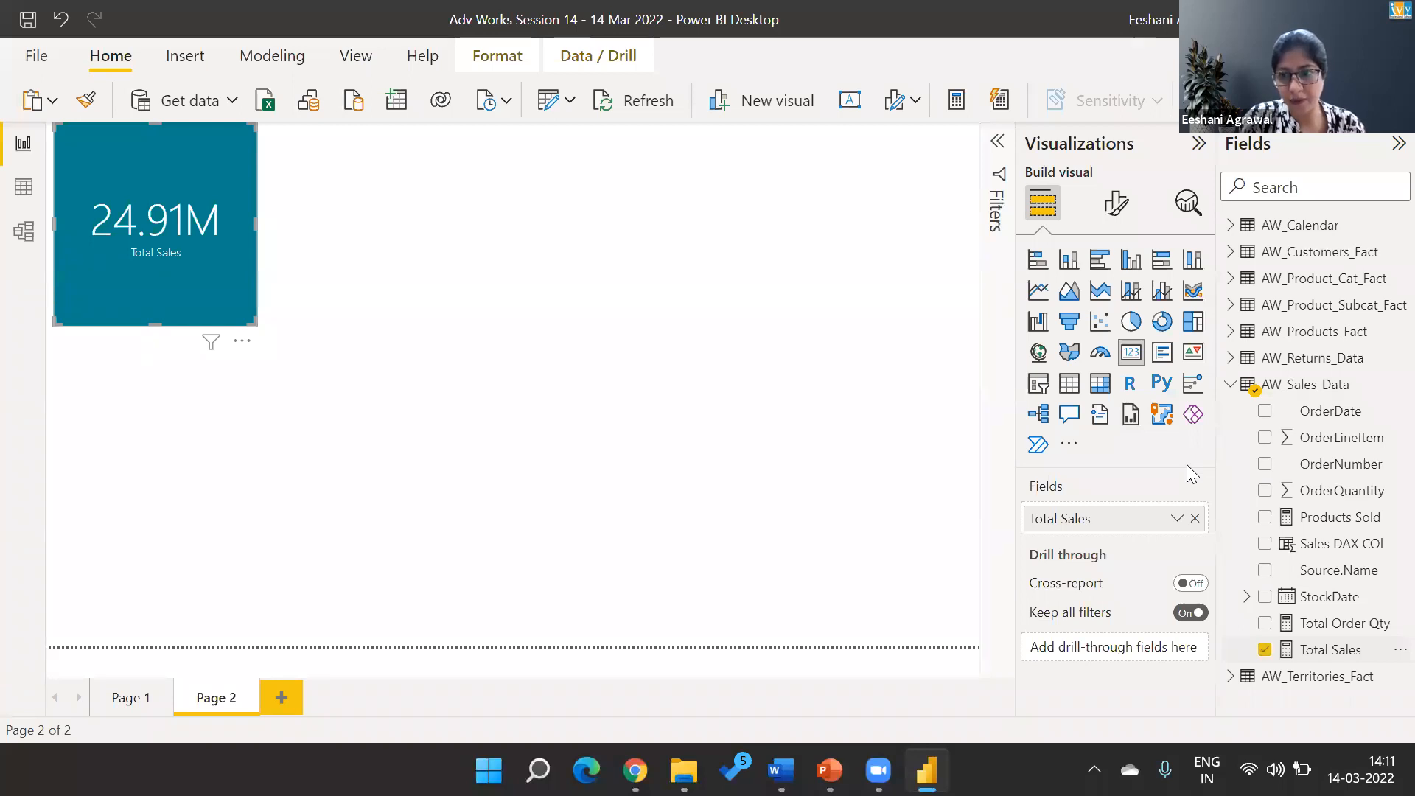
click(1327, 649)
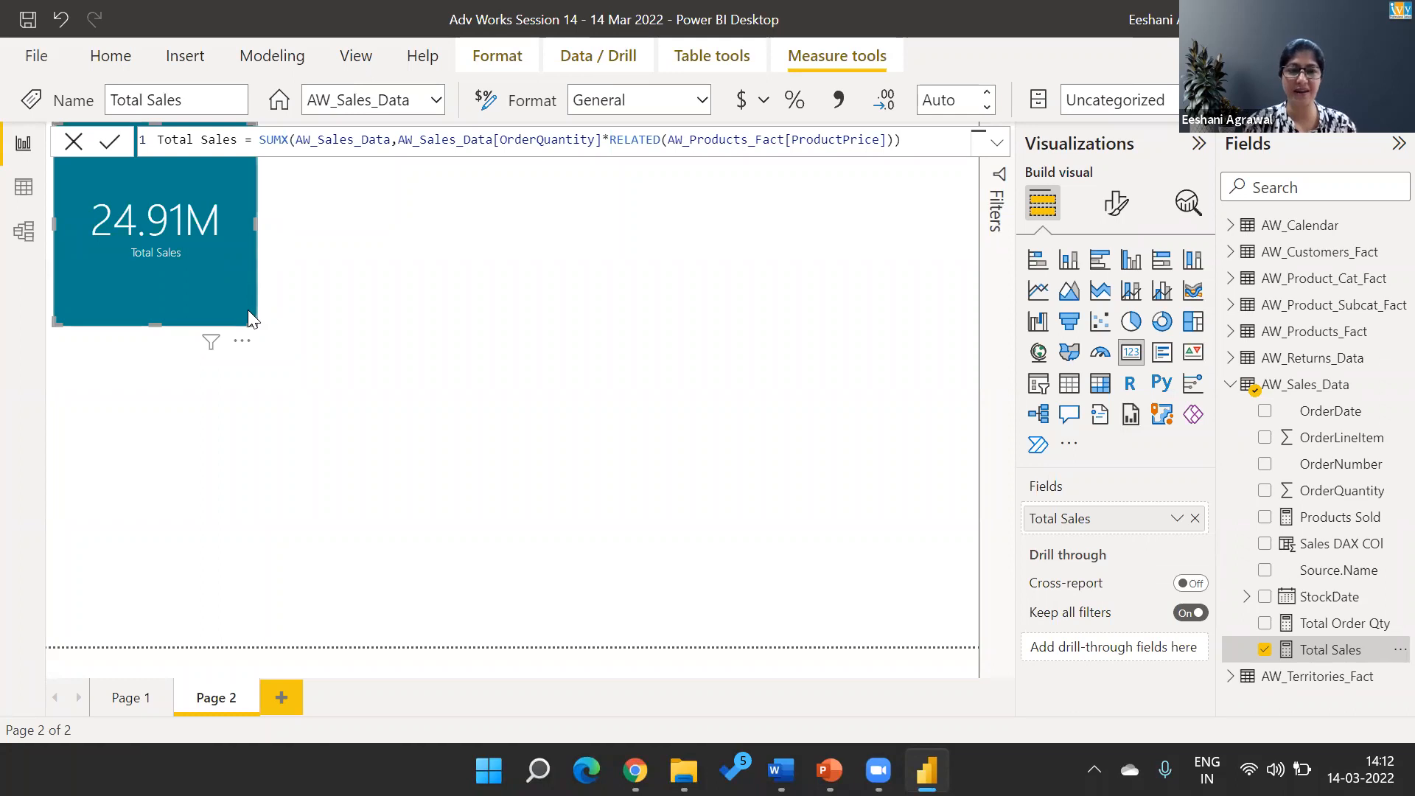
drag(248, 321, 286, 211)
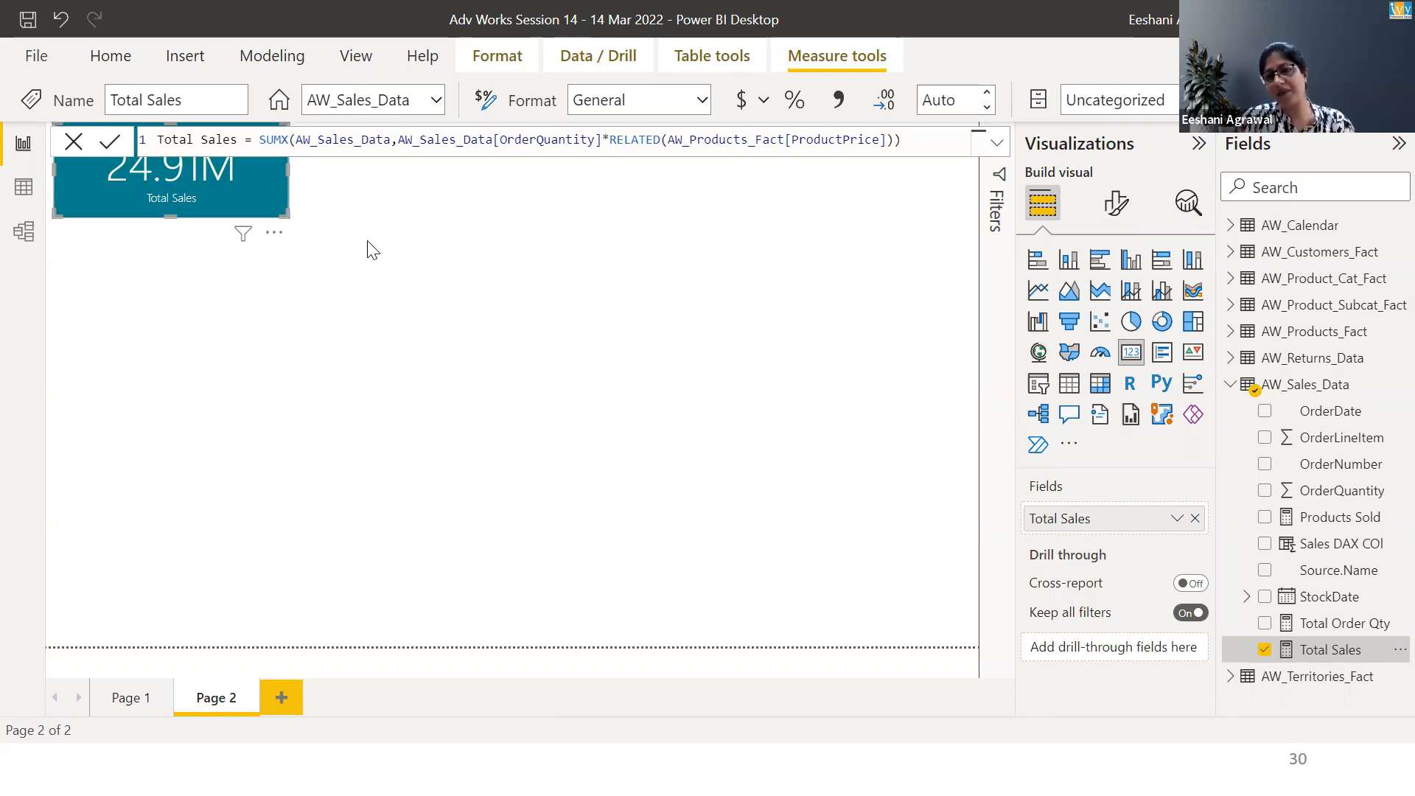
Delete the Sales DAX COl column from the AW_Sales_Data table in the model
right_click(1380, 545)
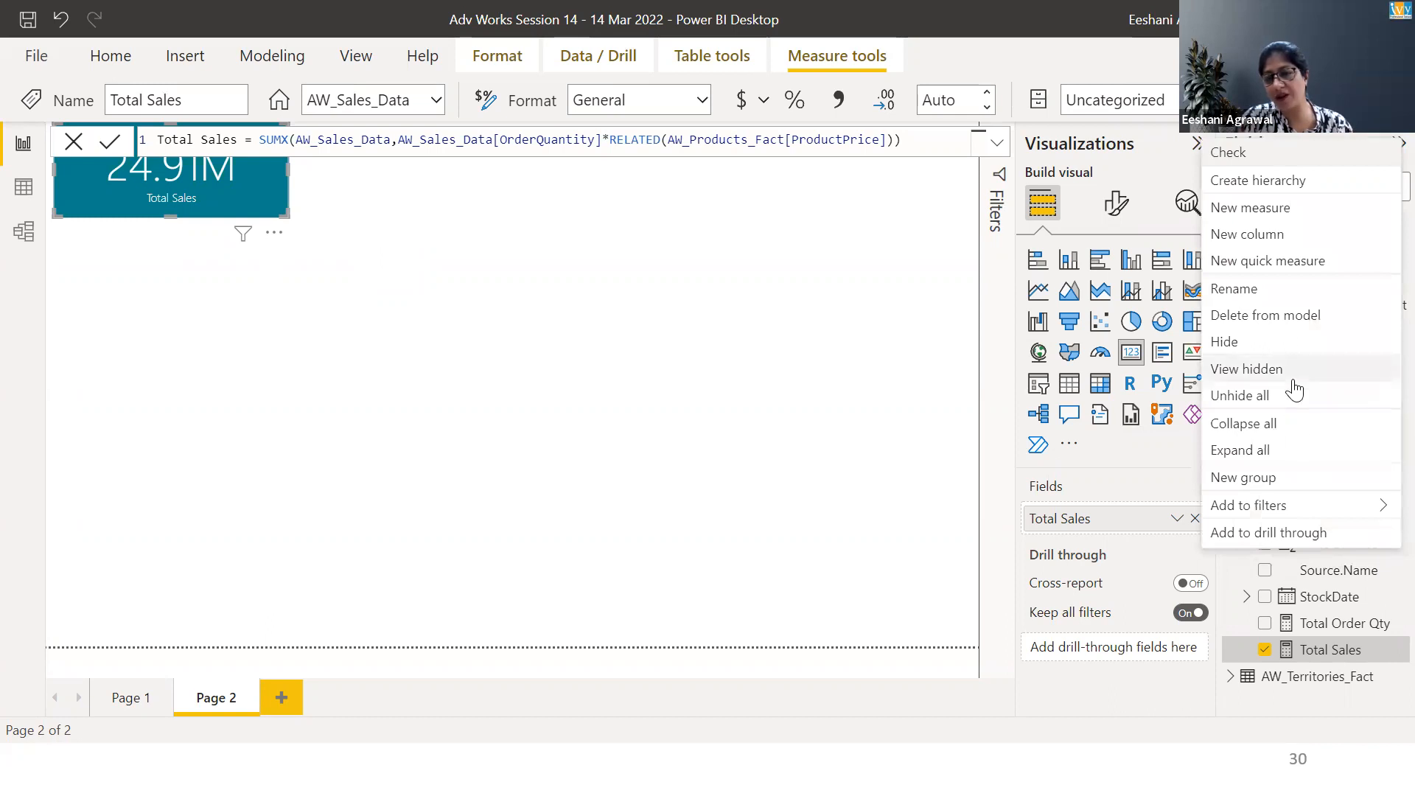
click(1281, 310)
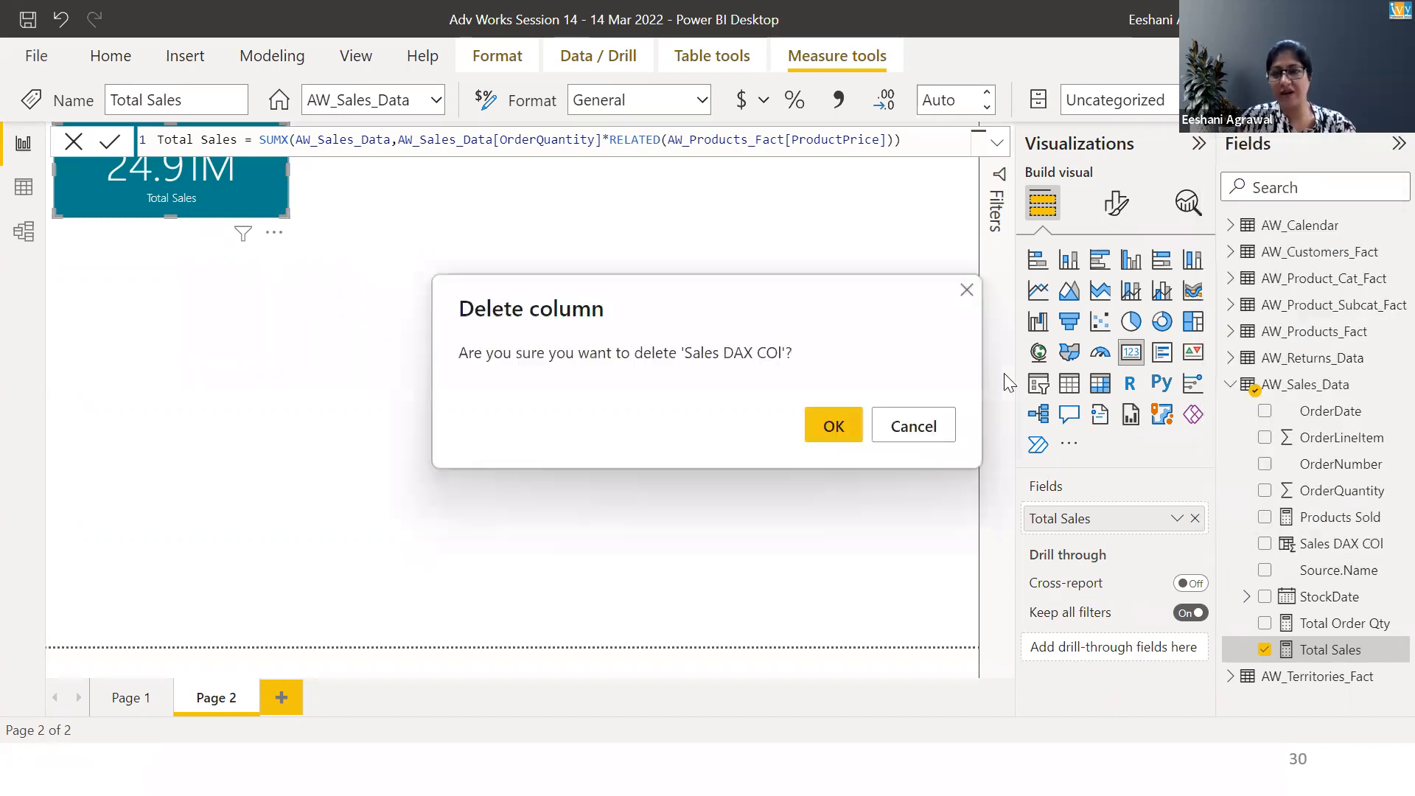
click(817, 431)
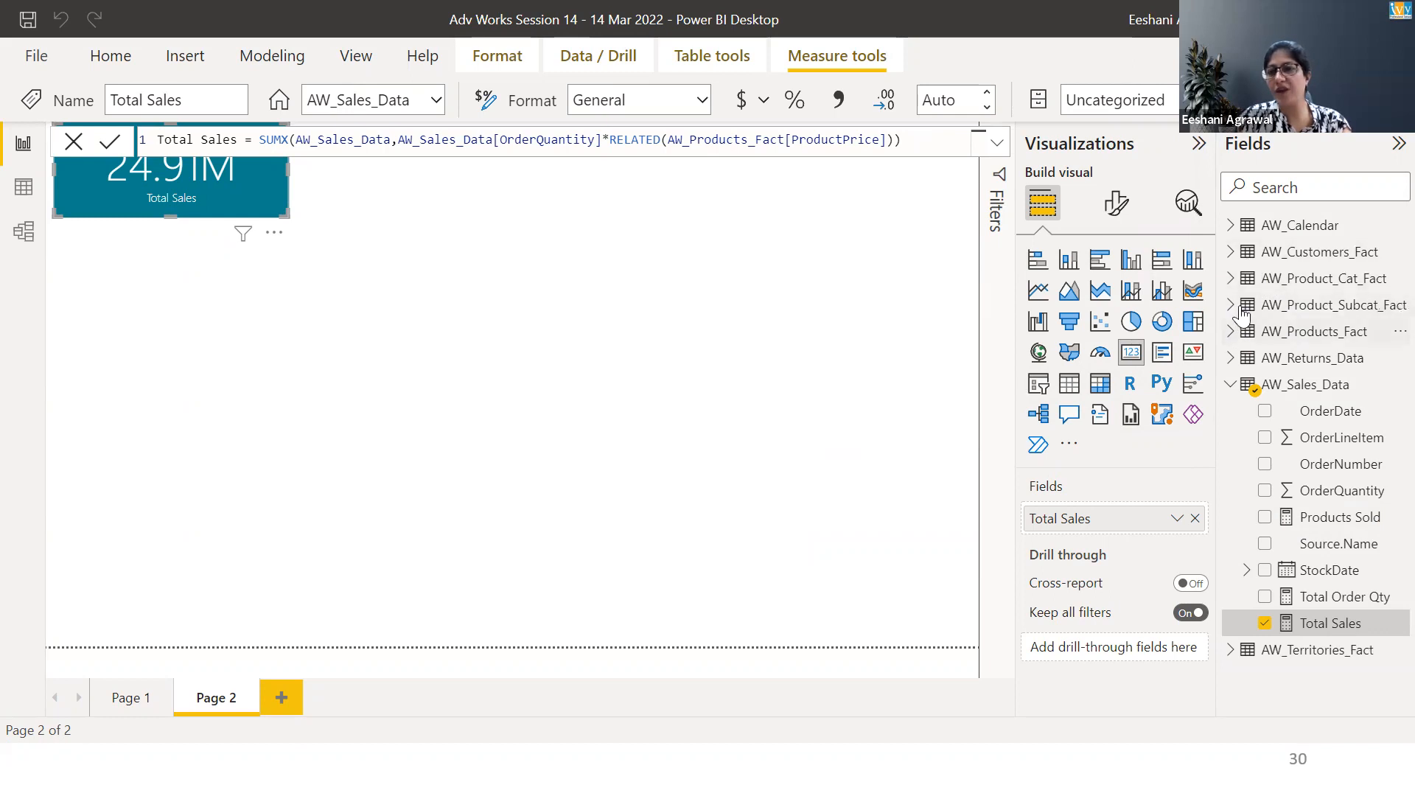
Expand the AW_Calendar table to review its fields, then deselect the card
click(1231, 225)
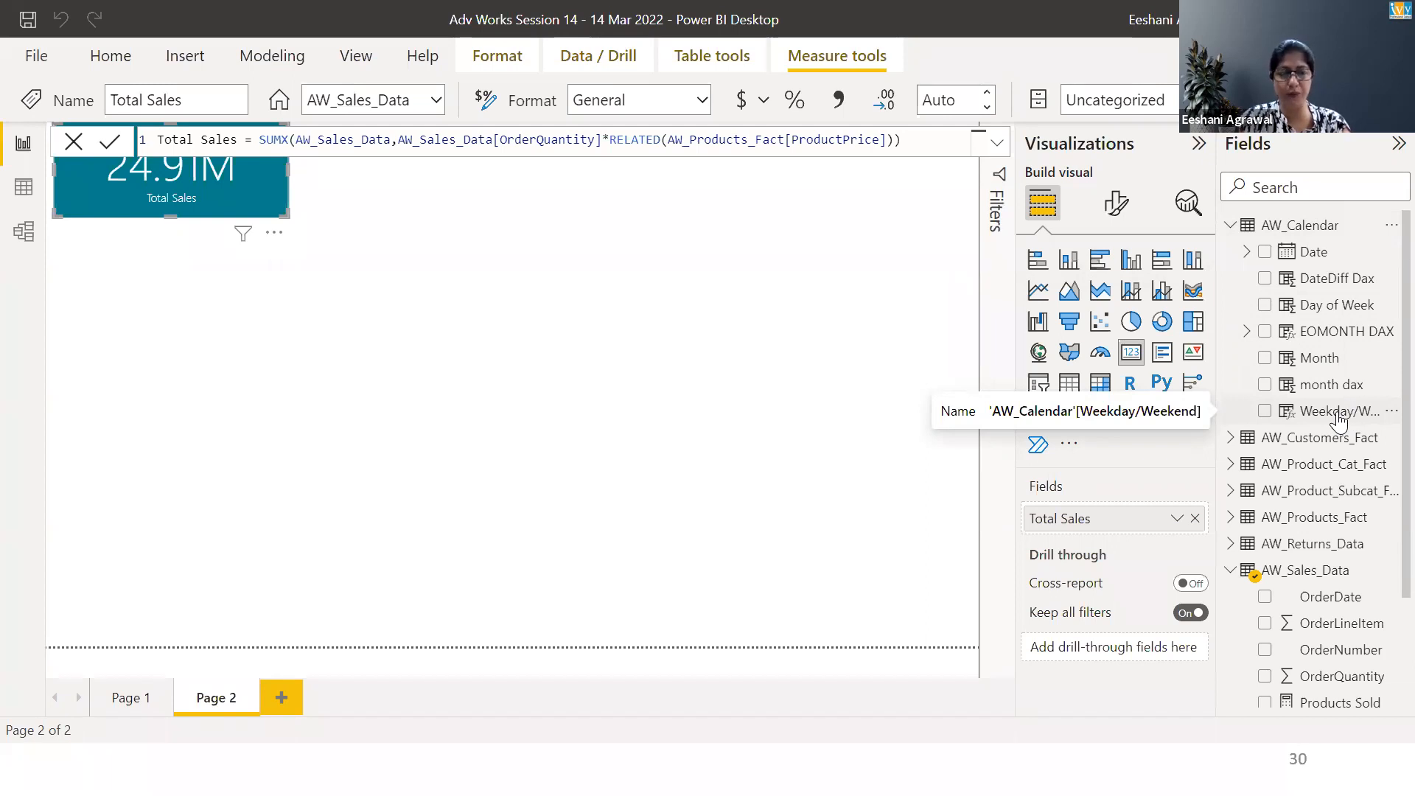
click(516, 217)
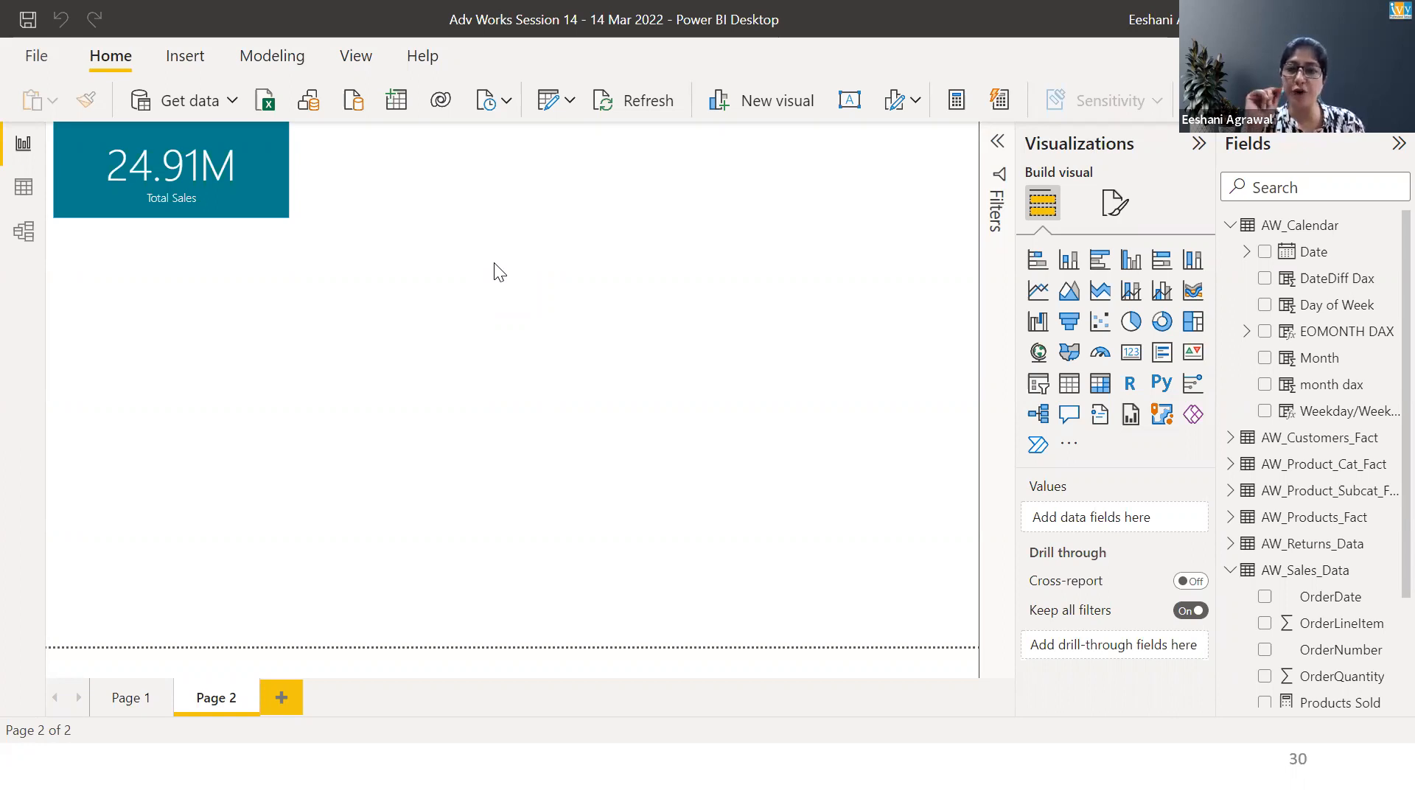
Switch to the Ivy_Power BI -DAX PowerPoint window
key(alt+Tab)
key(alt+Tab)
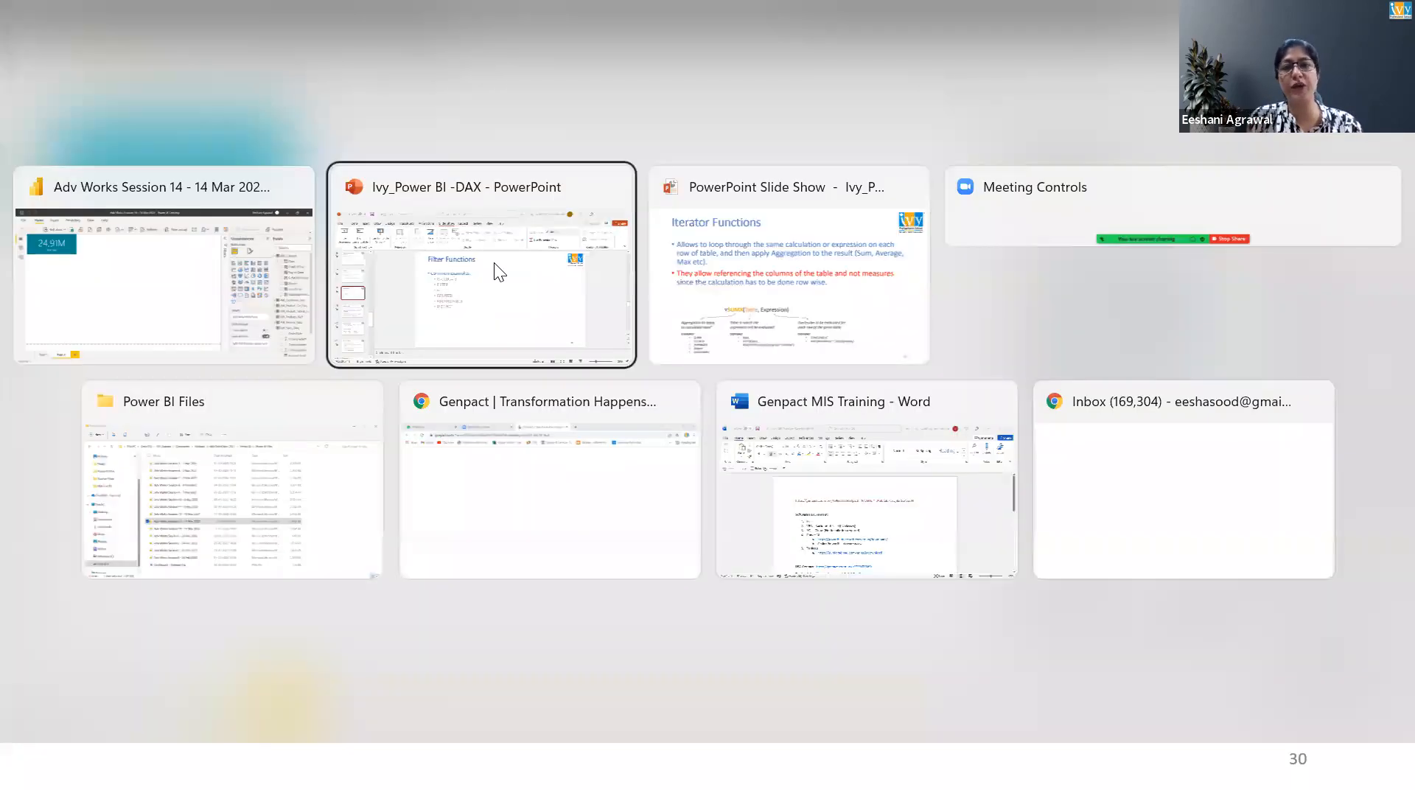
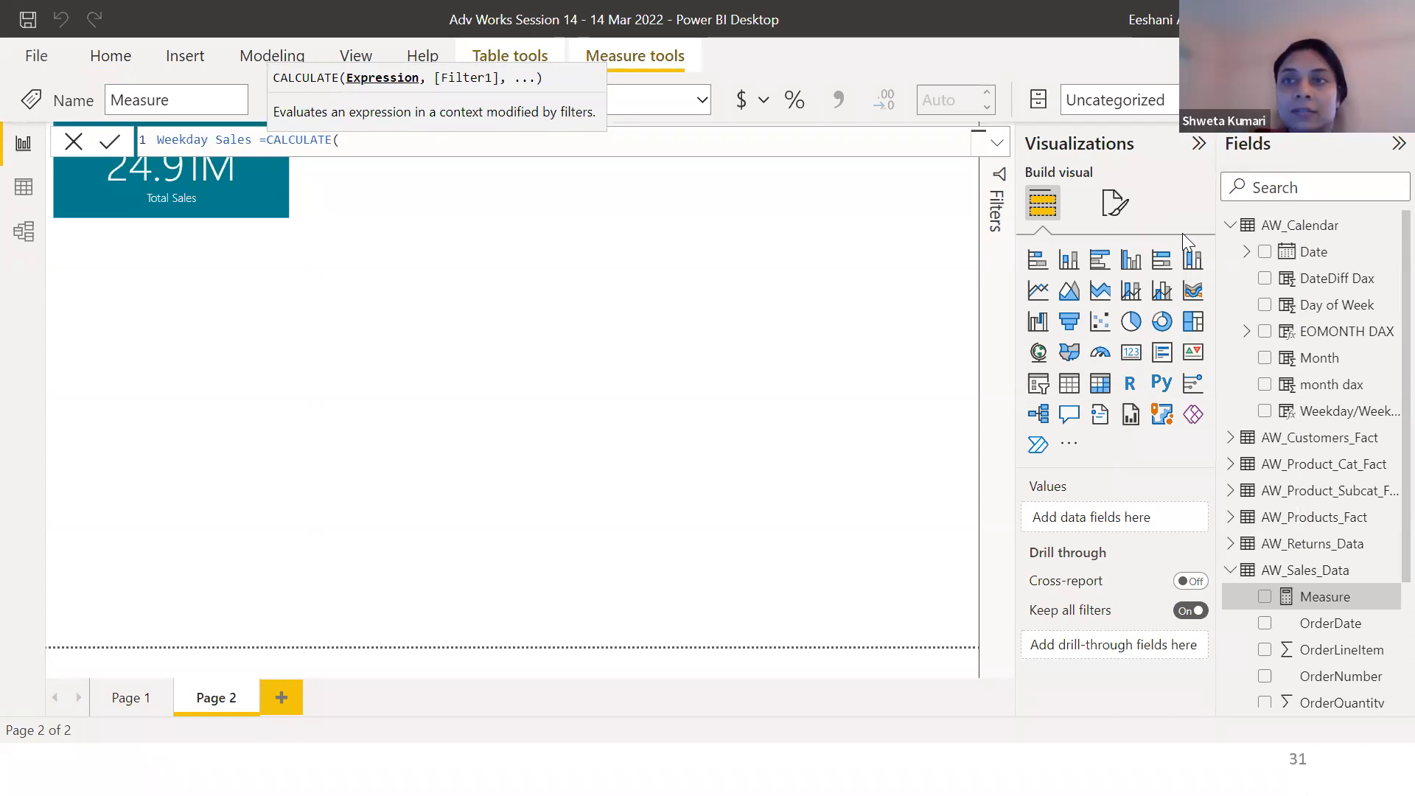
Fill CALCULATE in the Weekday Sales measure with AW_Sales_Data[Total Sales] and the filter column AW_Calendar[Weekday/Weekend]
text(tota)
key(Down)
key(Down)
key(Down)
key(Down)
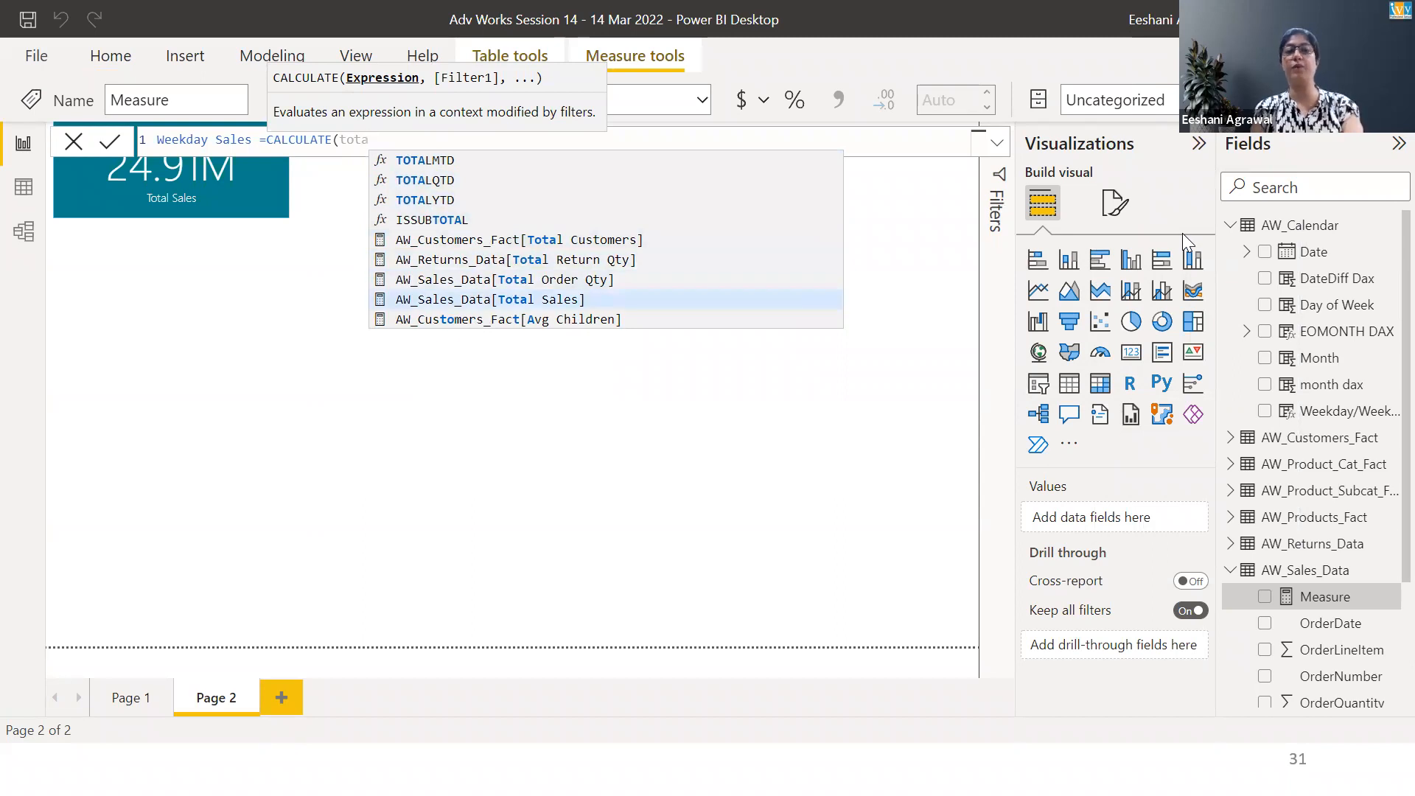
key(Tab)
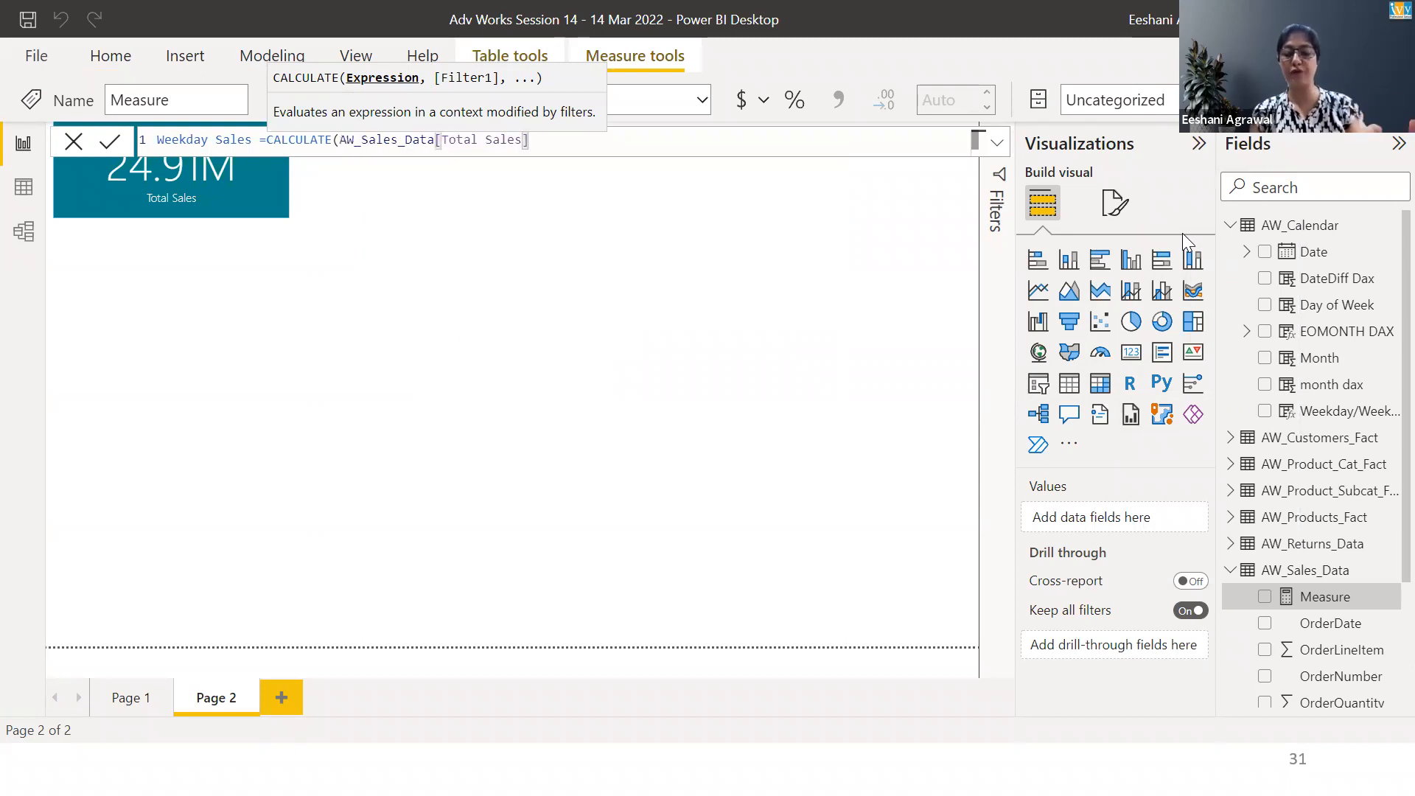
text(,)
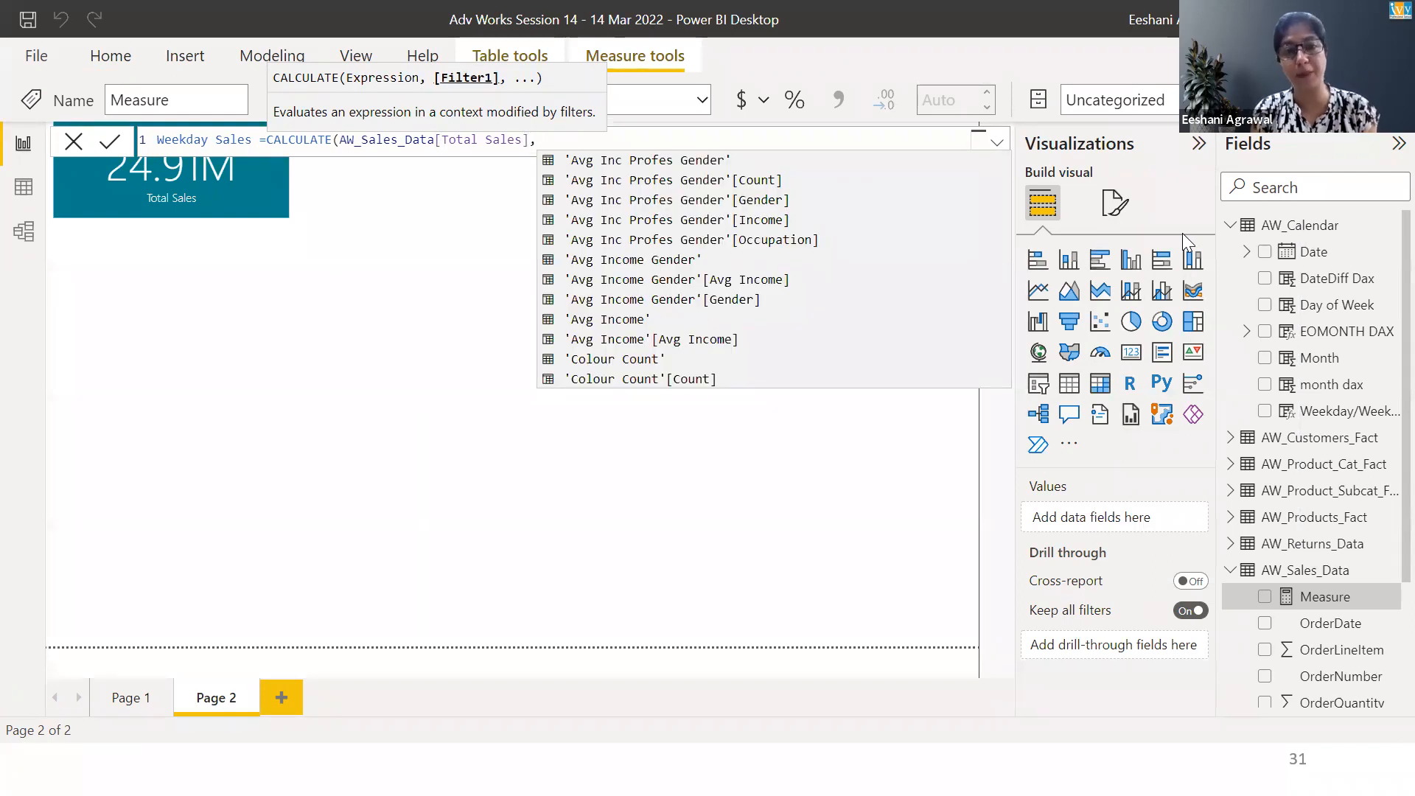
text(wek)
key(Down)
key(Down)
key(Down)
key(Tab)
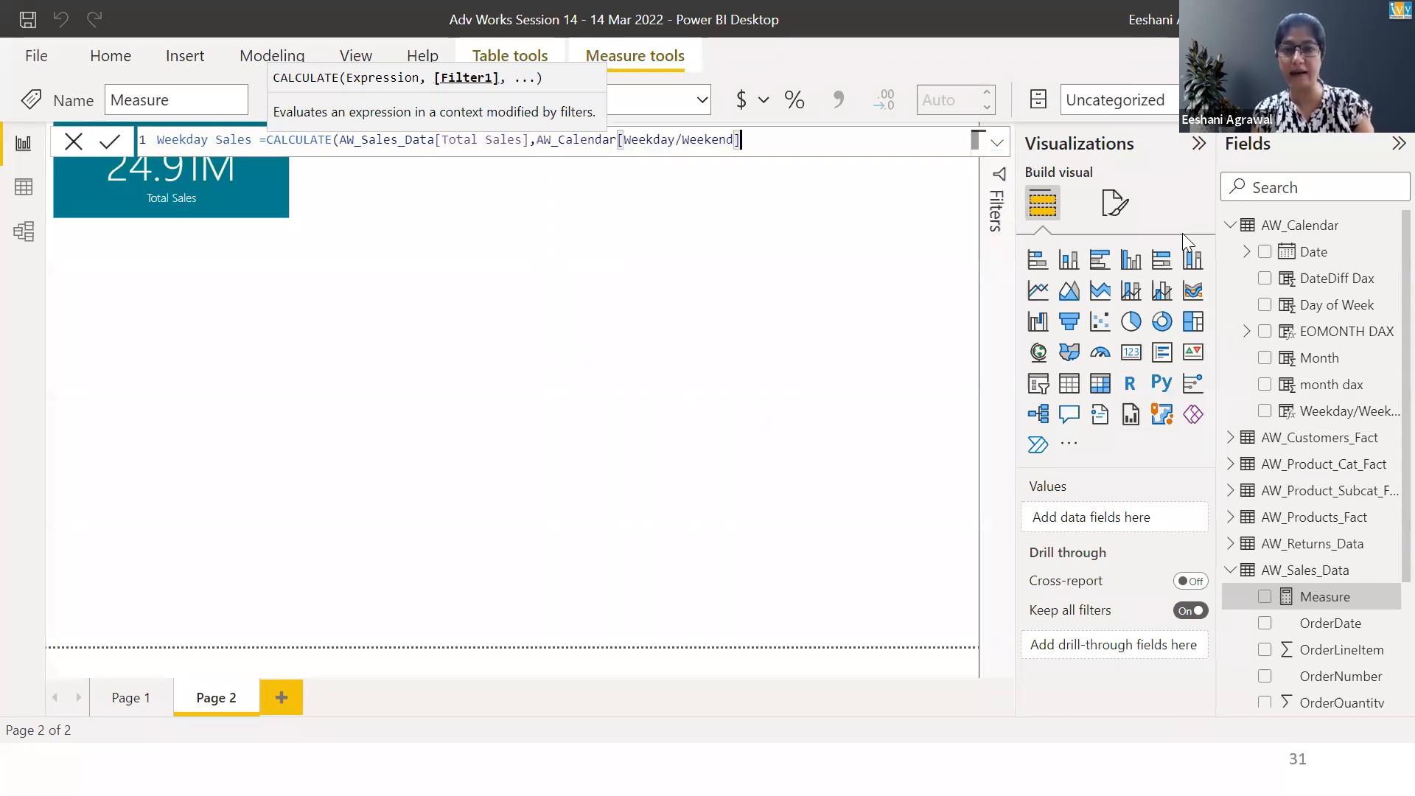
Complete the filter as ="Weekday" and commit the Weekday Sales measure
text(="Weeekday)
key(Left)
key(Left)
key(Left)
key(Left)
key(BackSpace)
key(End)
text("))
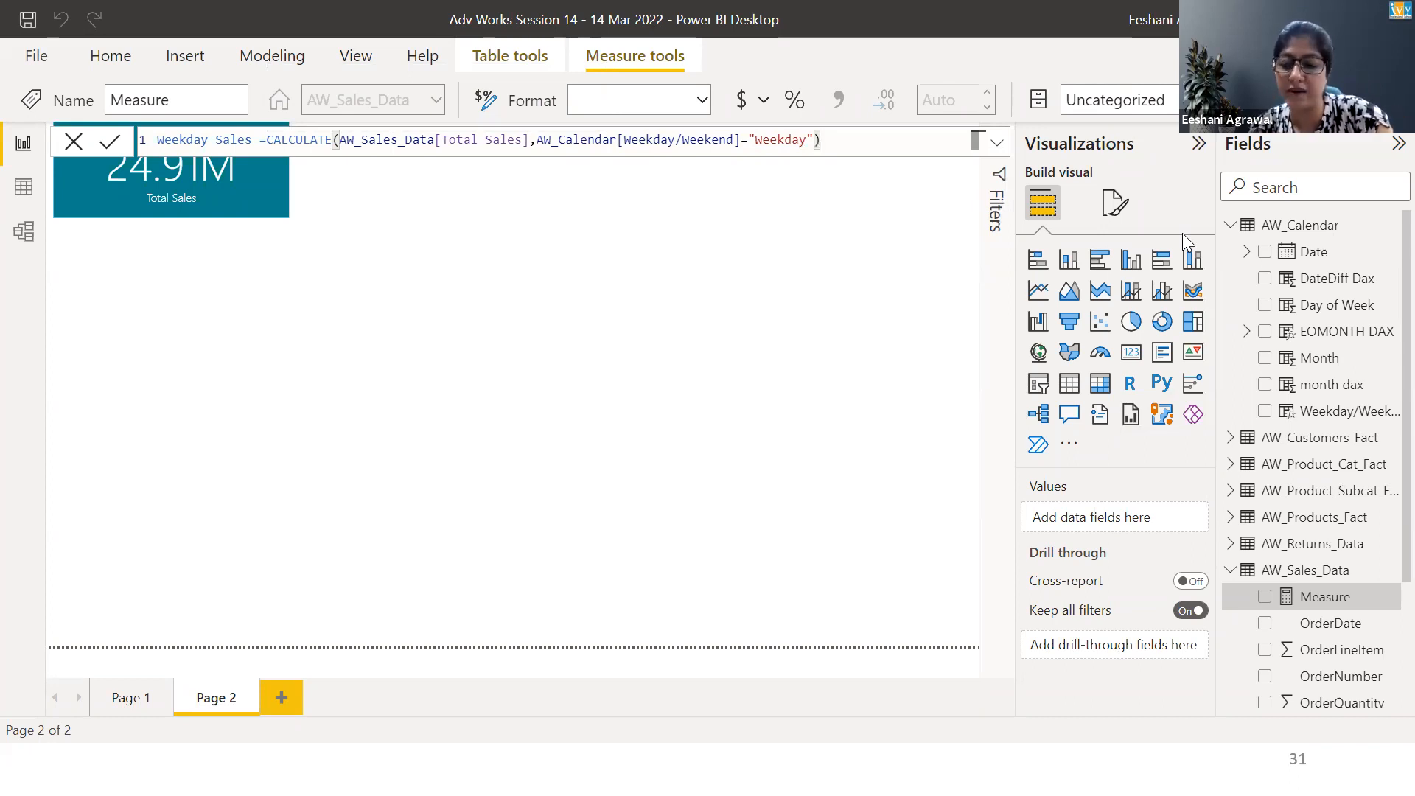
key(Return)
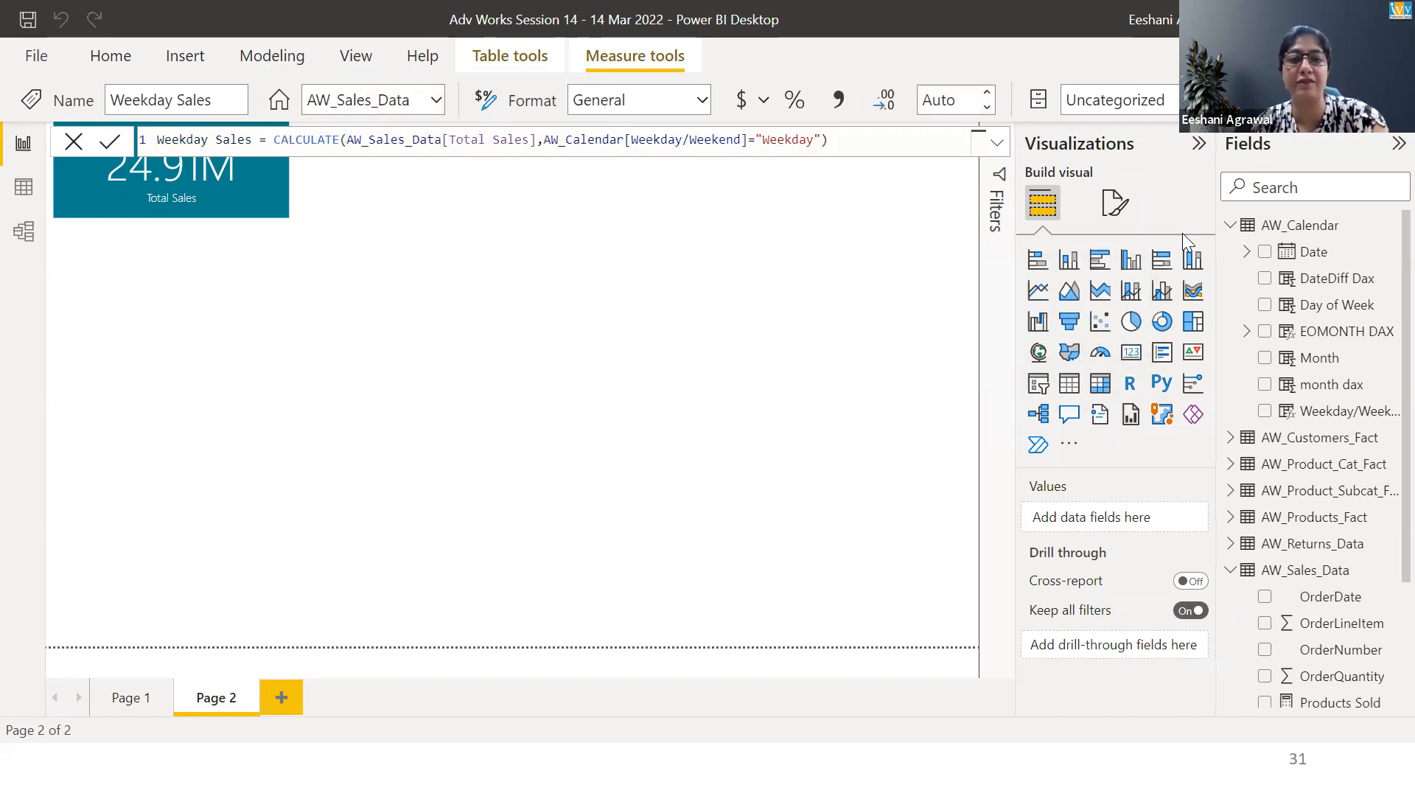
Add a new card visual showing the Weekday Sales measure
click(1132, 351)
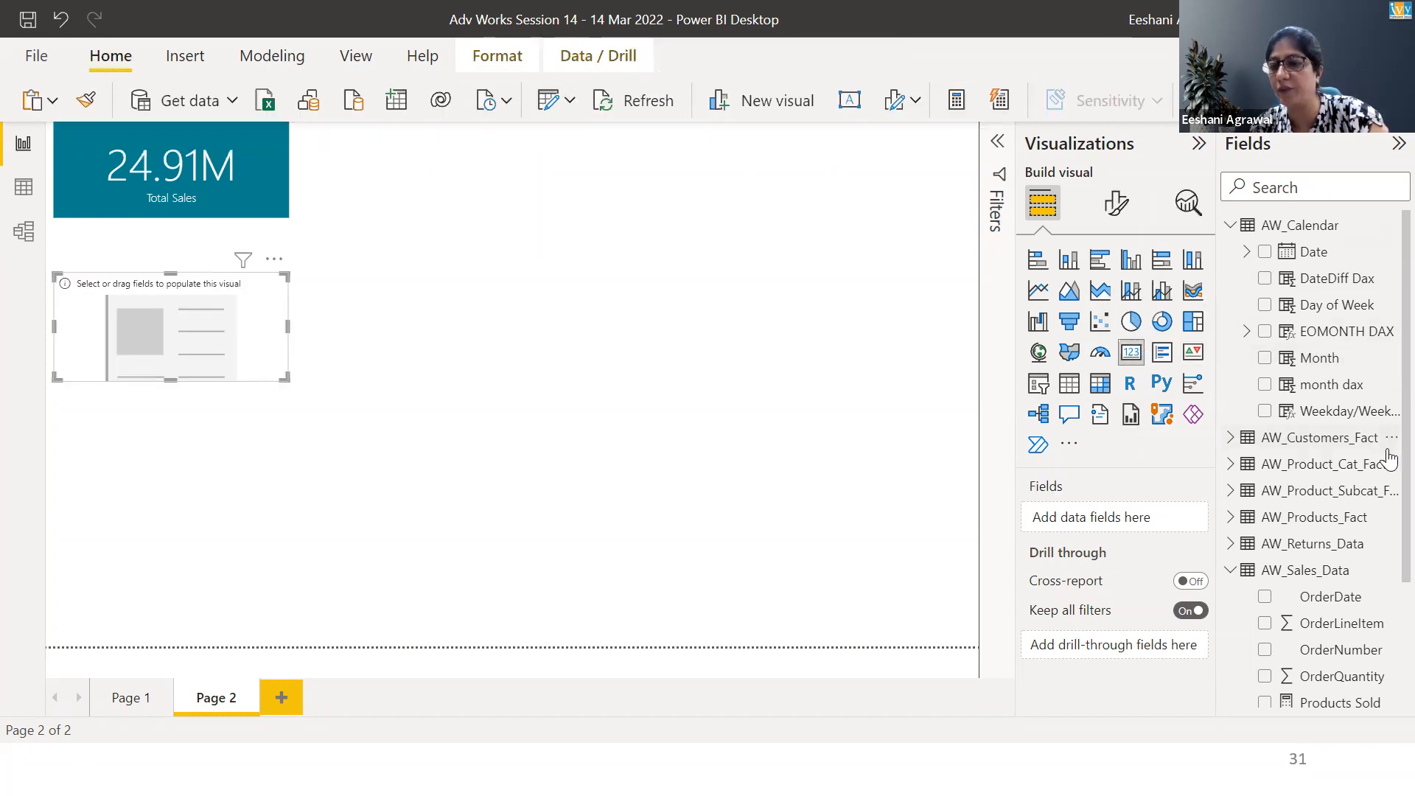
scroll(1380, 465, down, 3)
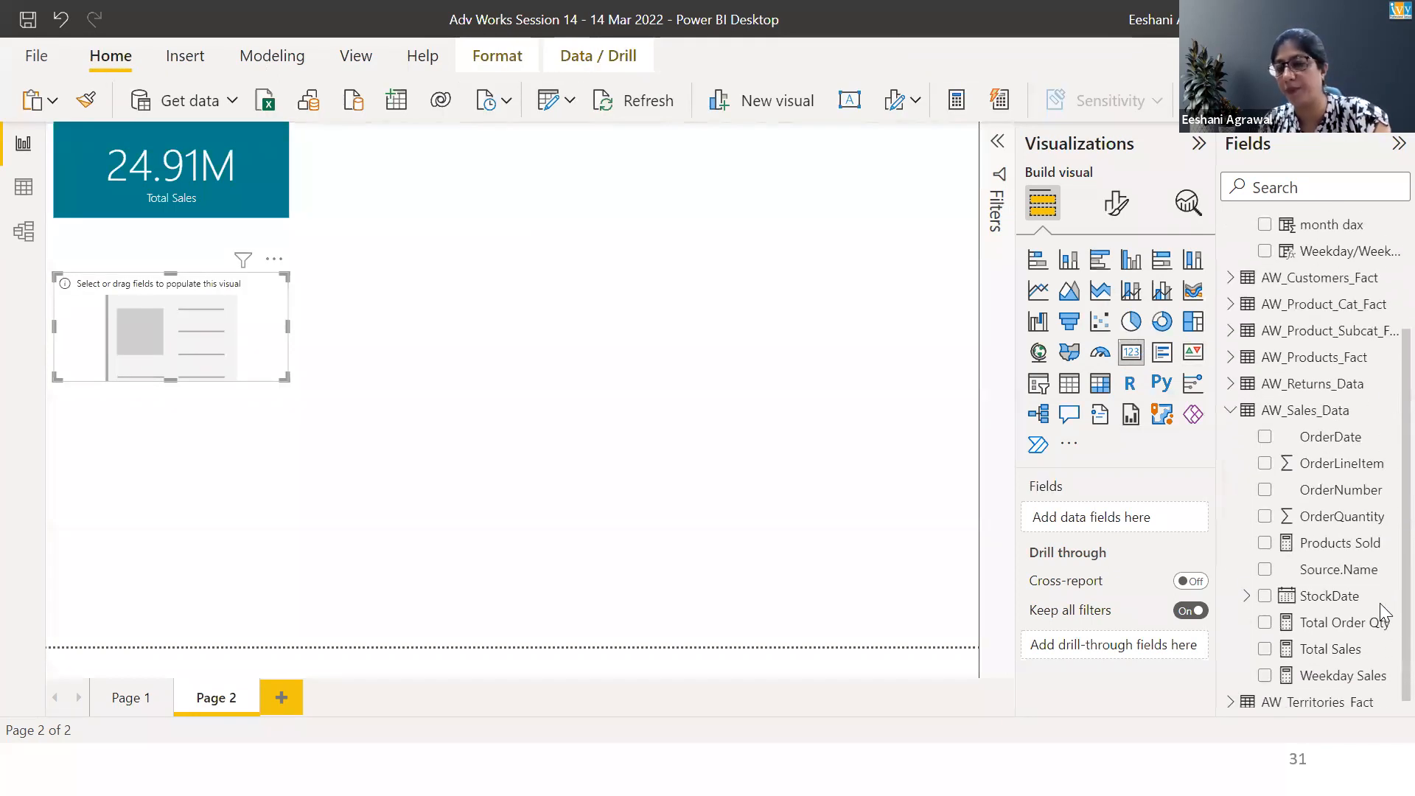
click(1265, 667)
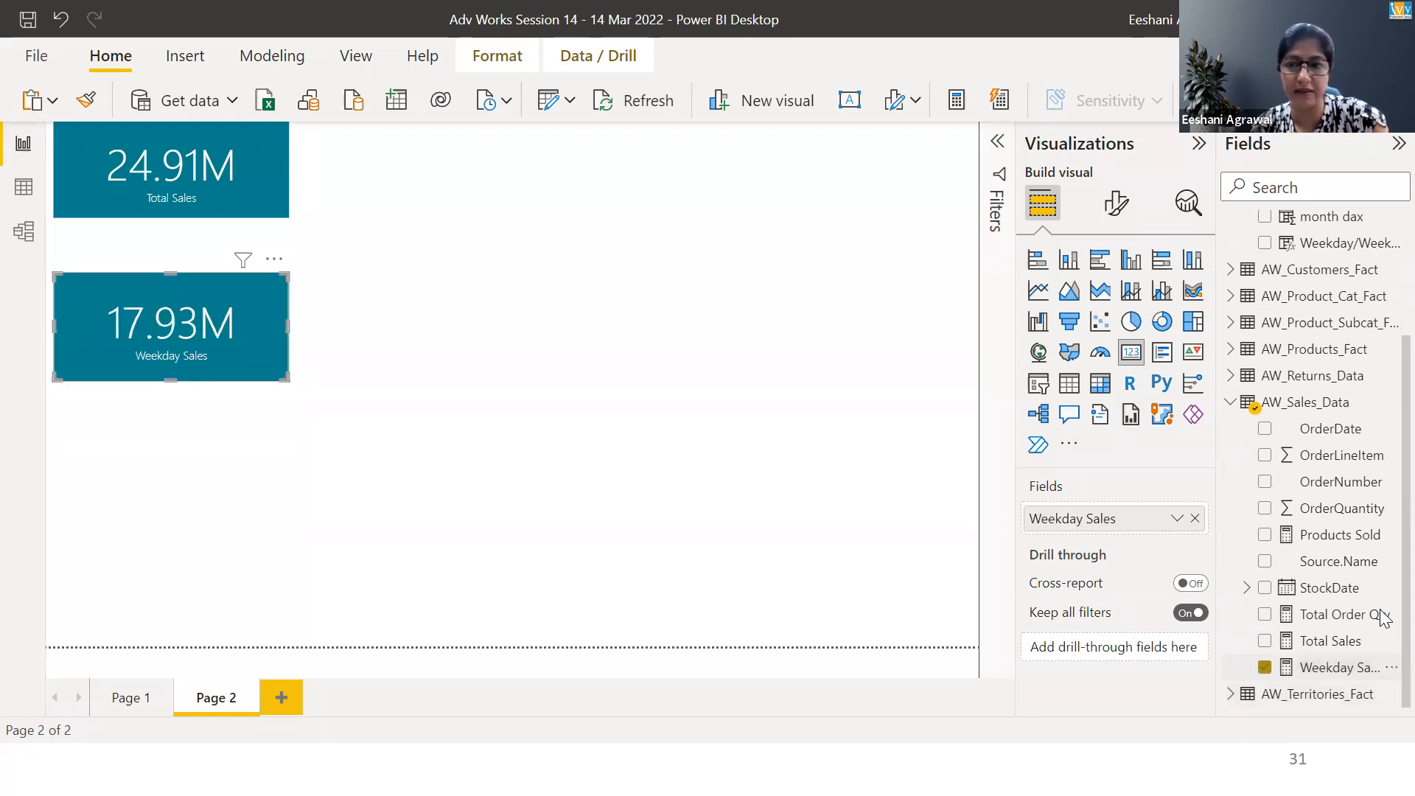
Try converting the Weekday Sales card into a donut chart, undo it, and deselect the card
click(1162, 322)
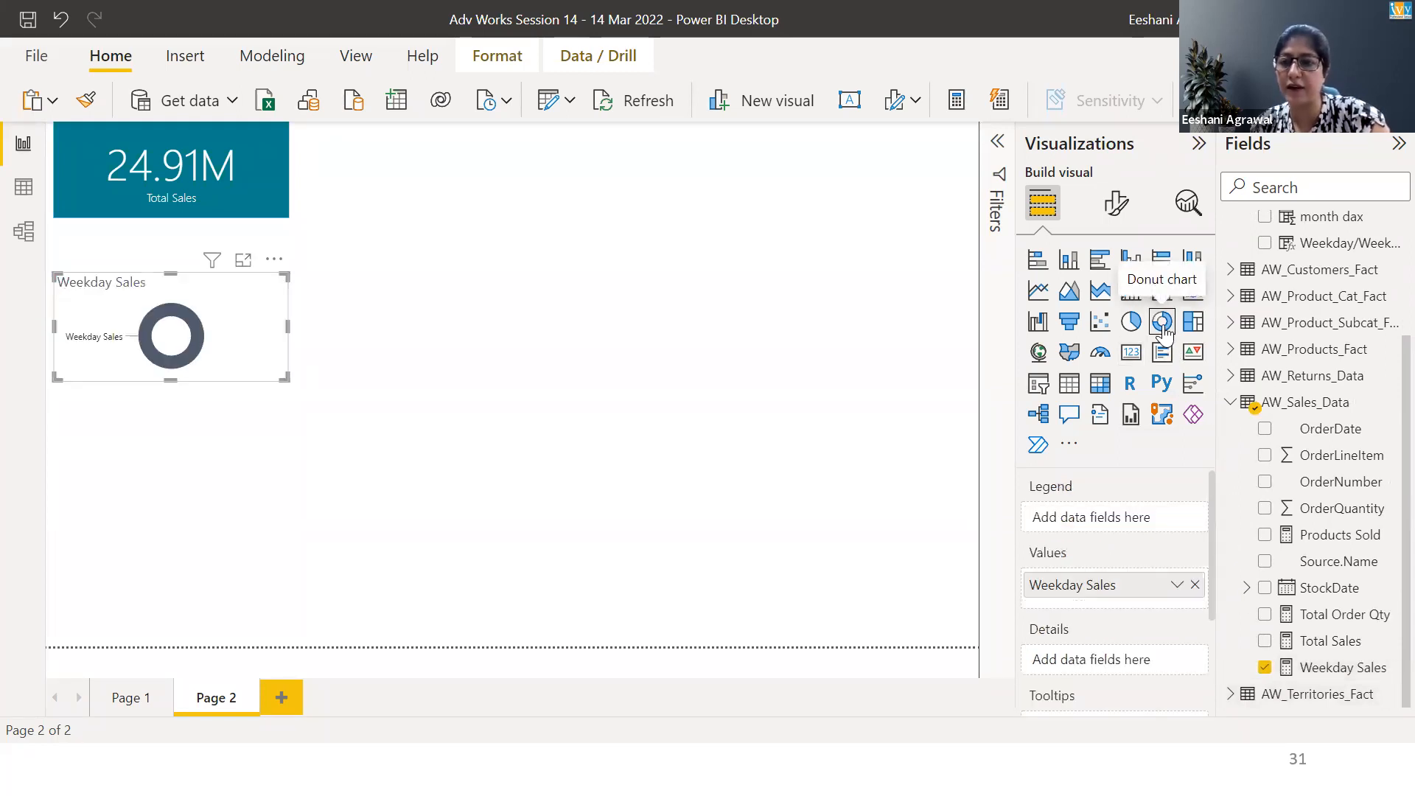
key(ctrl+z)
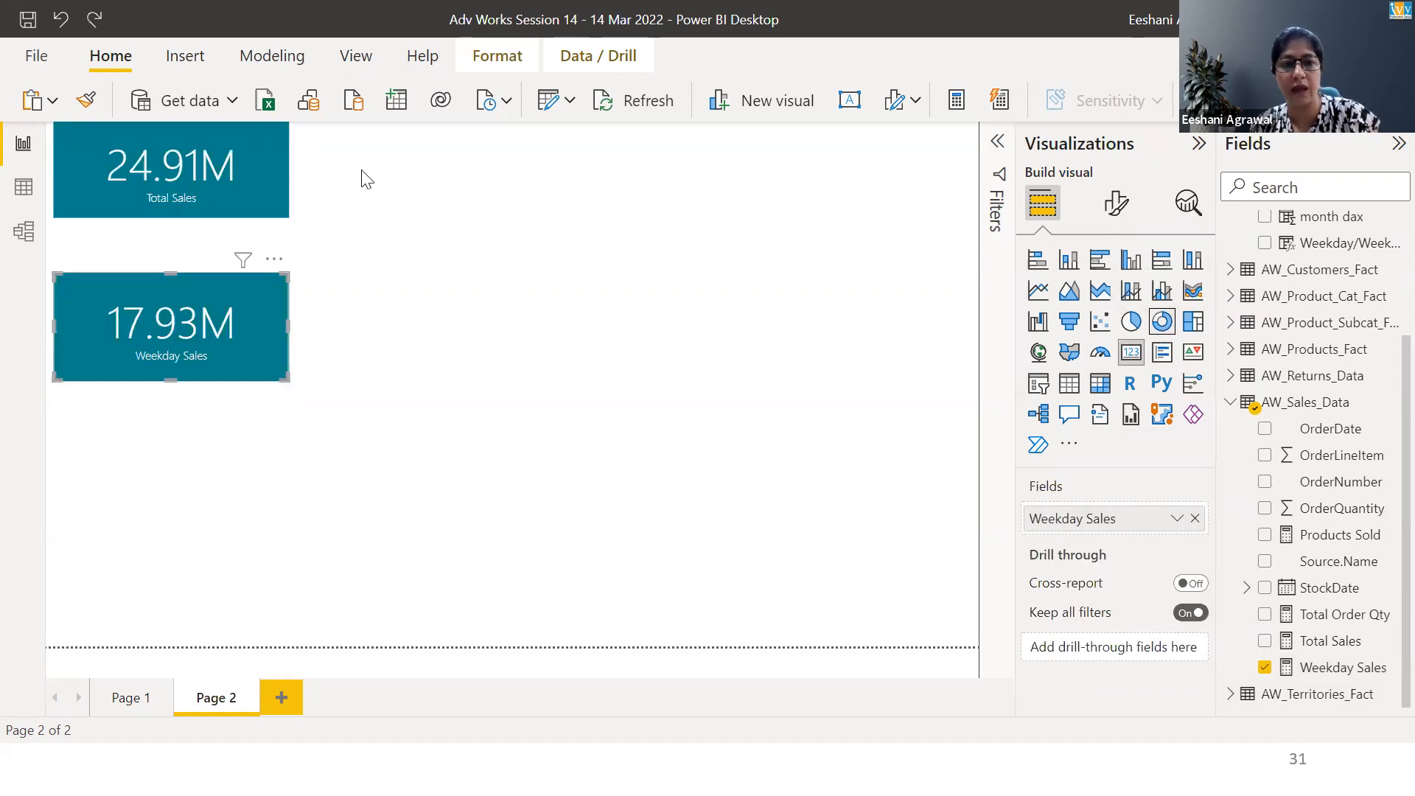
click(365, 181)
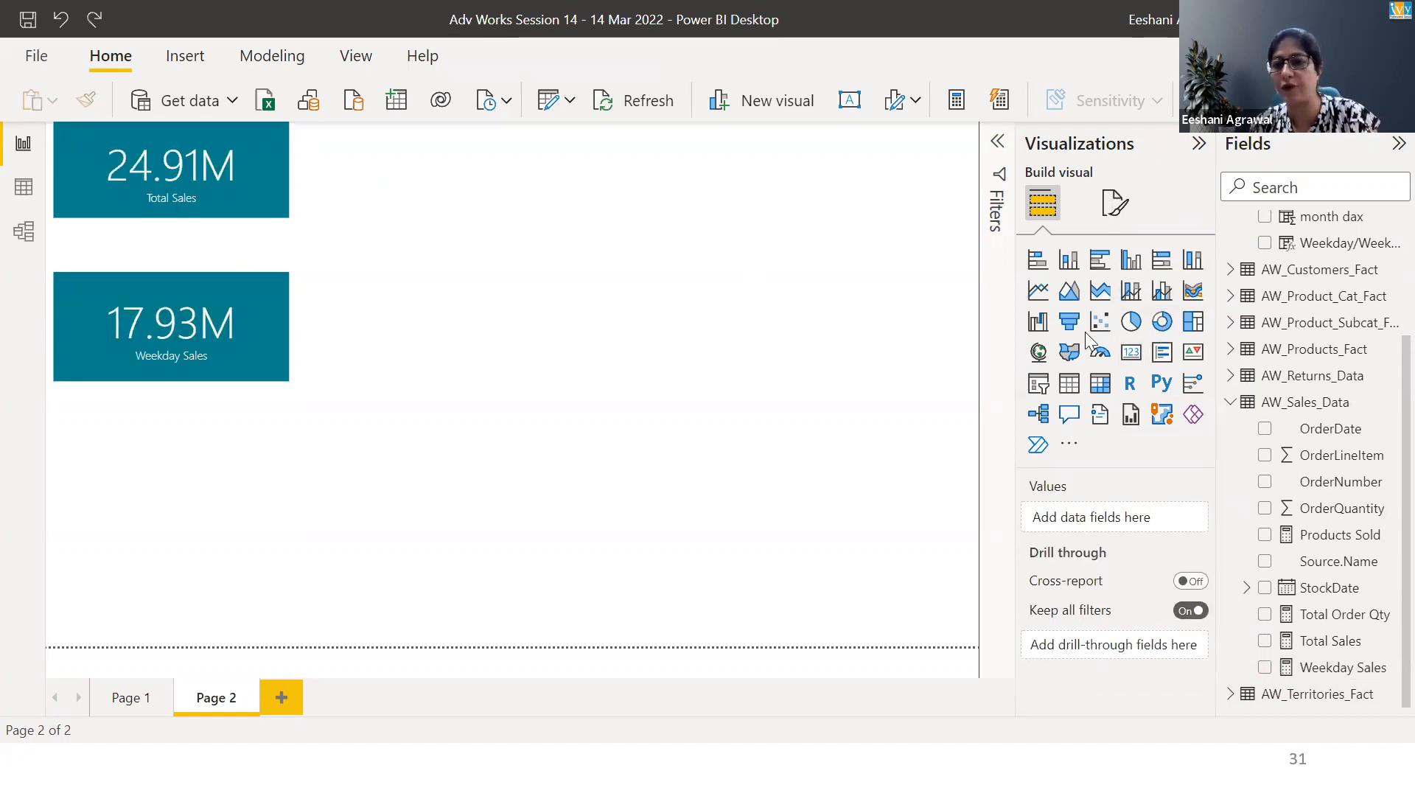
Add a donut chart of Total Sales by Weekday/Weekend and enlarge it
click(1163, 322)
click(1265, 640)
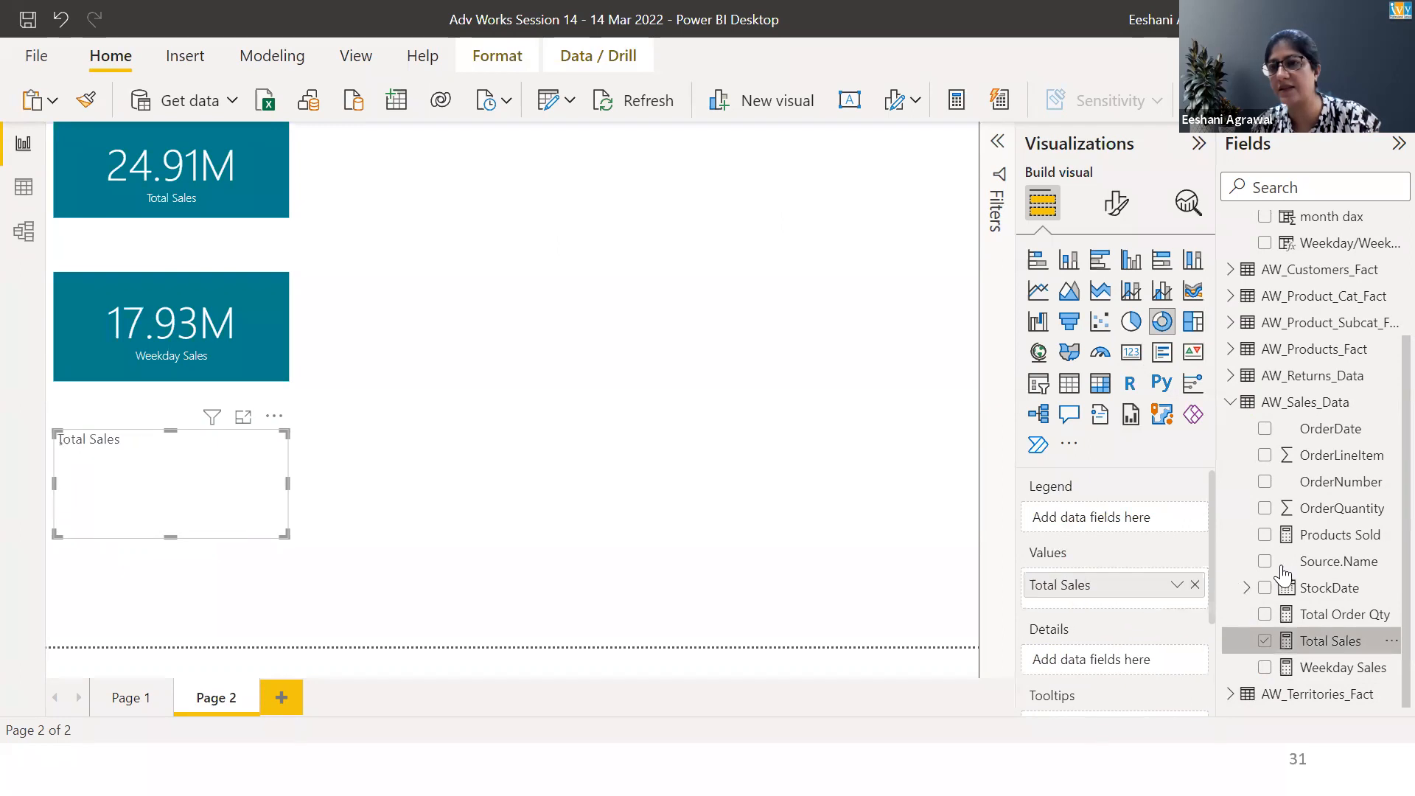
click(1265, 243)
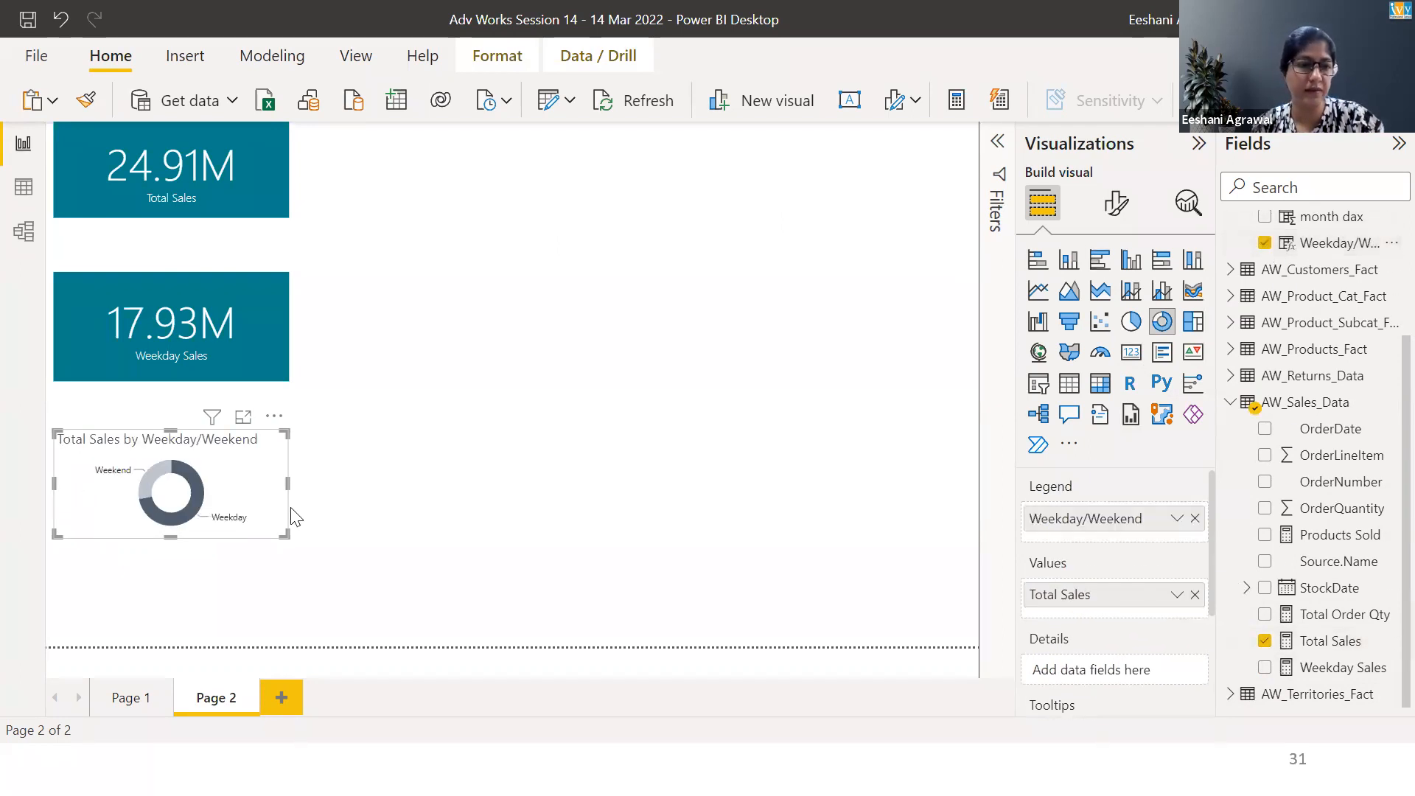
drag(285, 535, 457, 614)
mouse_move(306, 539)
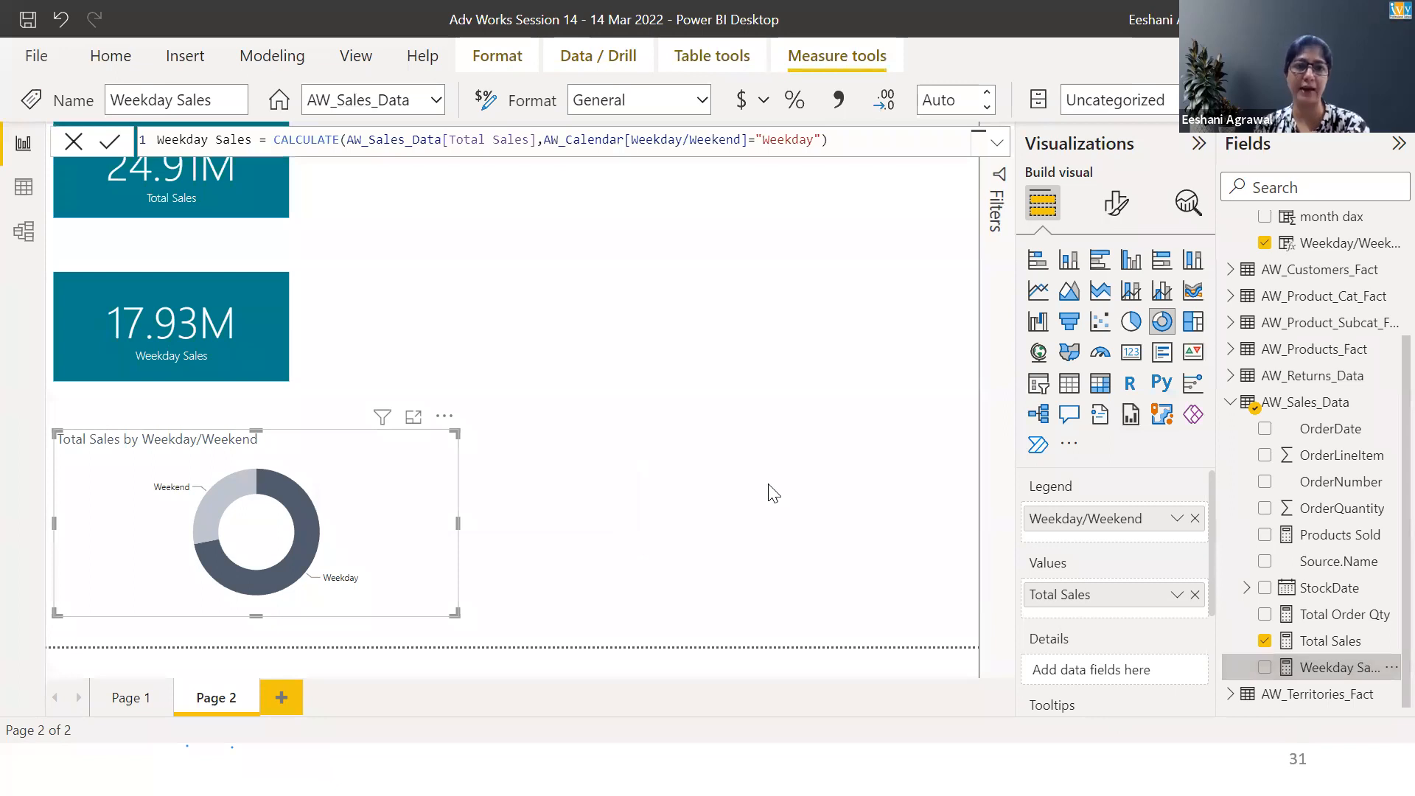
Add a second filter 'Avg Inc Profes Gender'[Gender]="M" at the end of the Weekday Sales formula
click(355, 139)
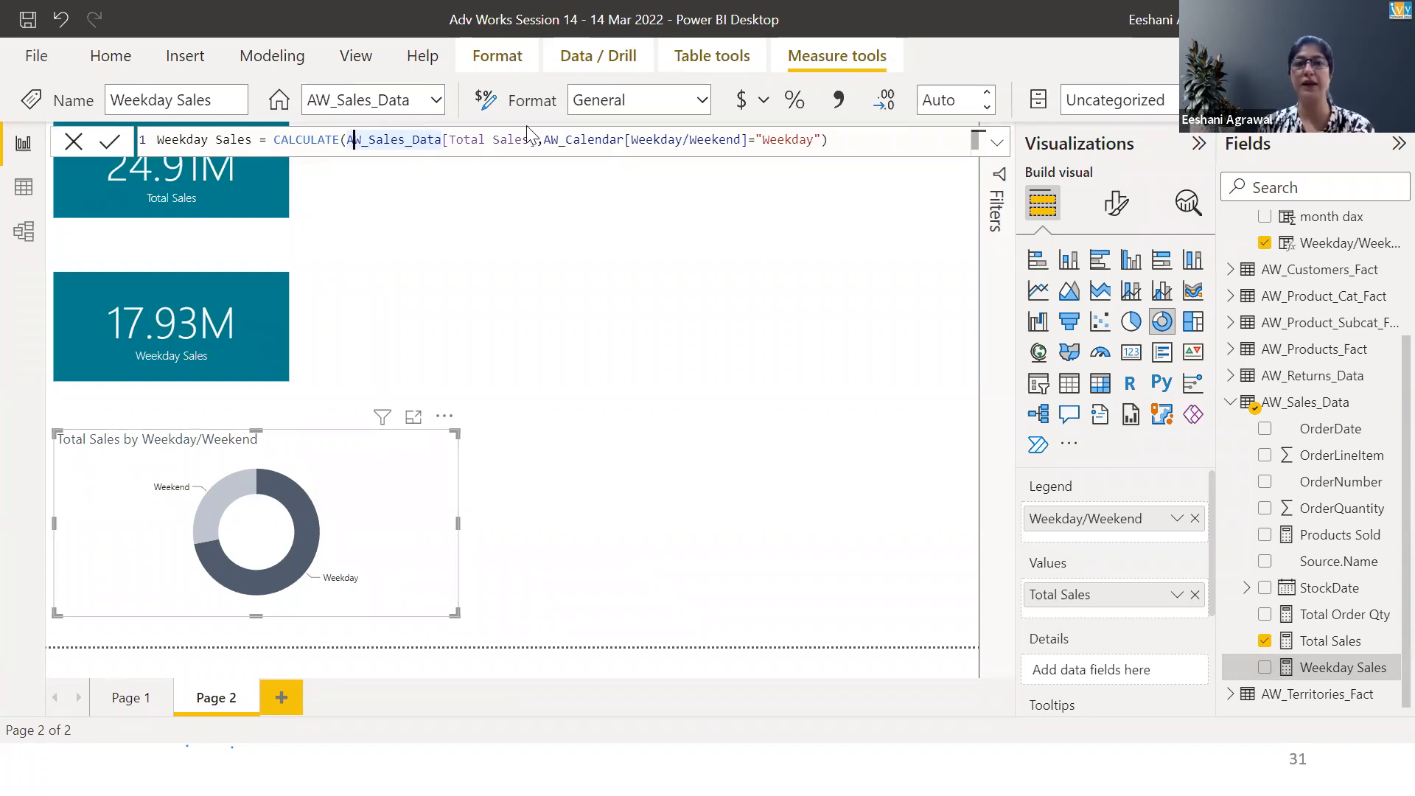
click(567, 133)
key(shift+Home)
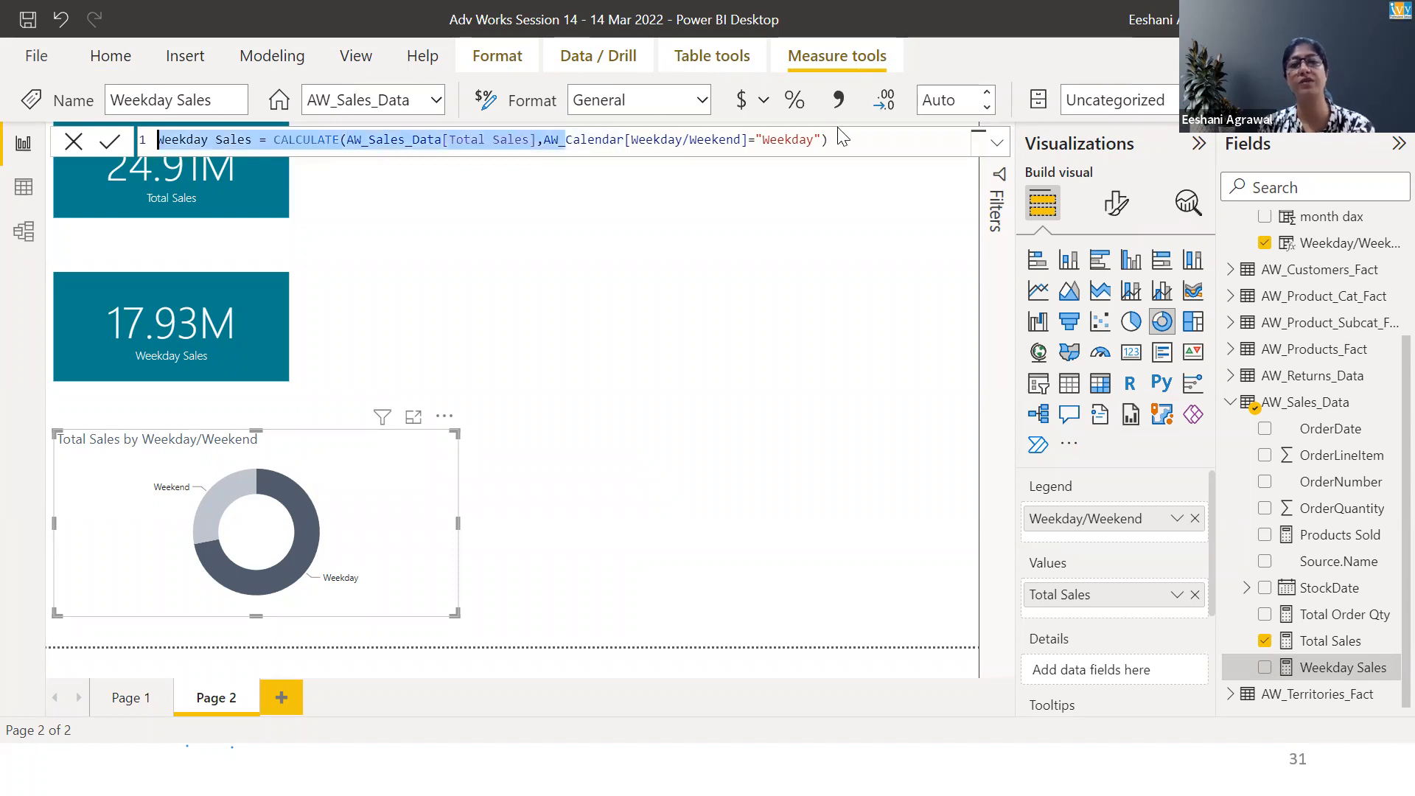
shift+click(828, 137)
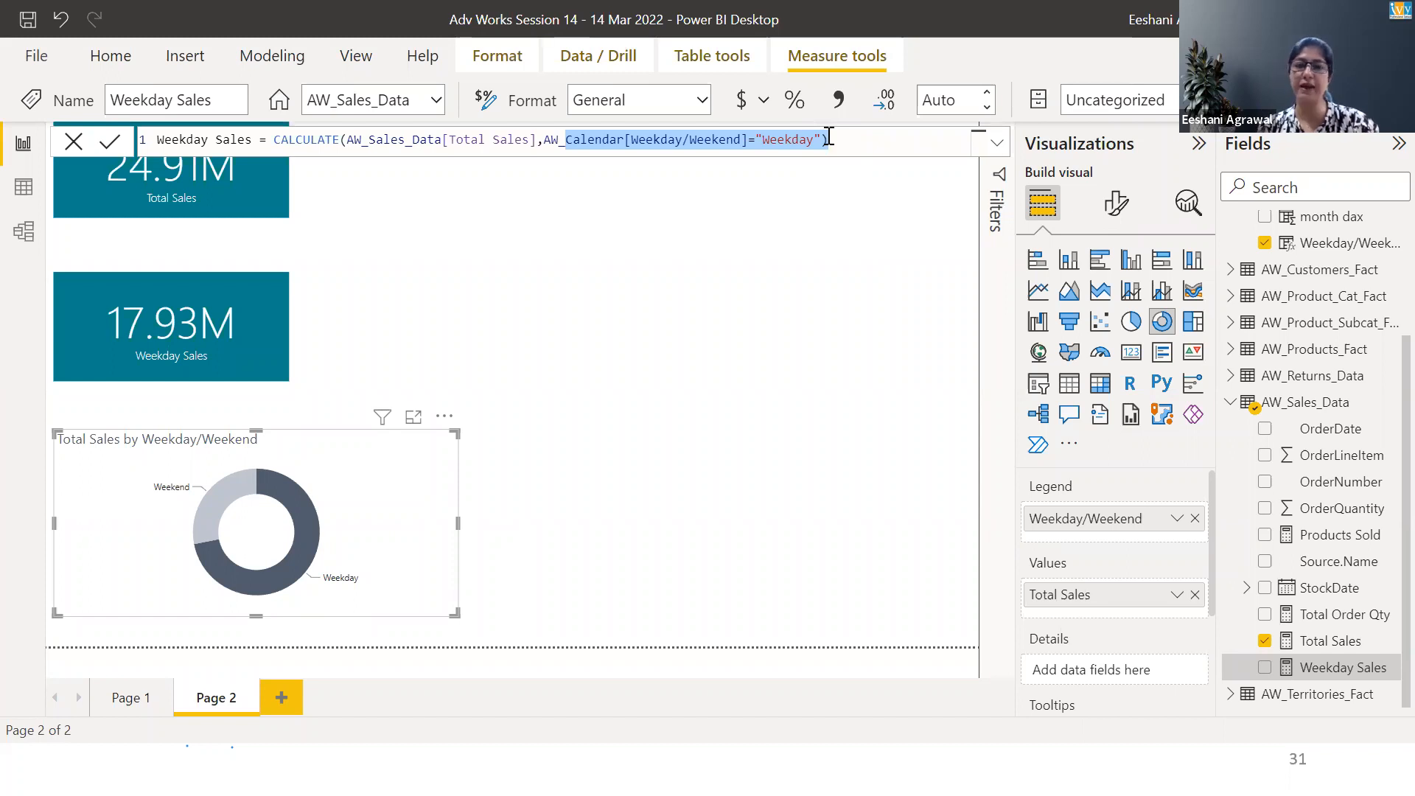
click(828, 138)
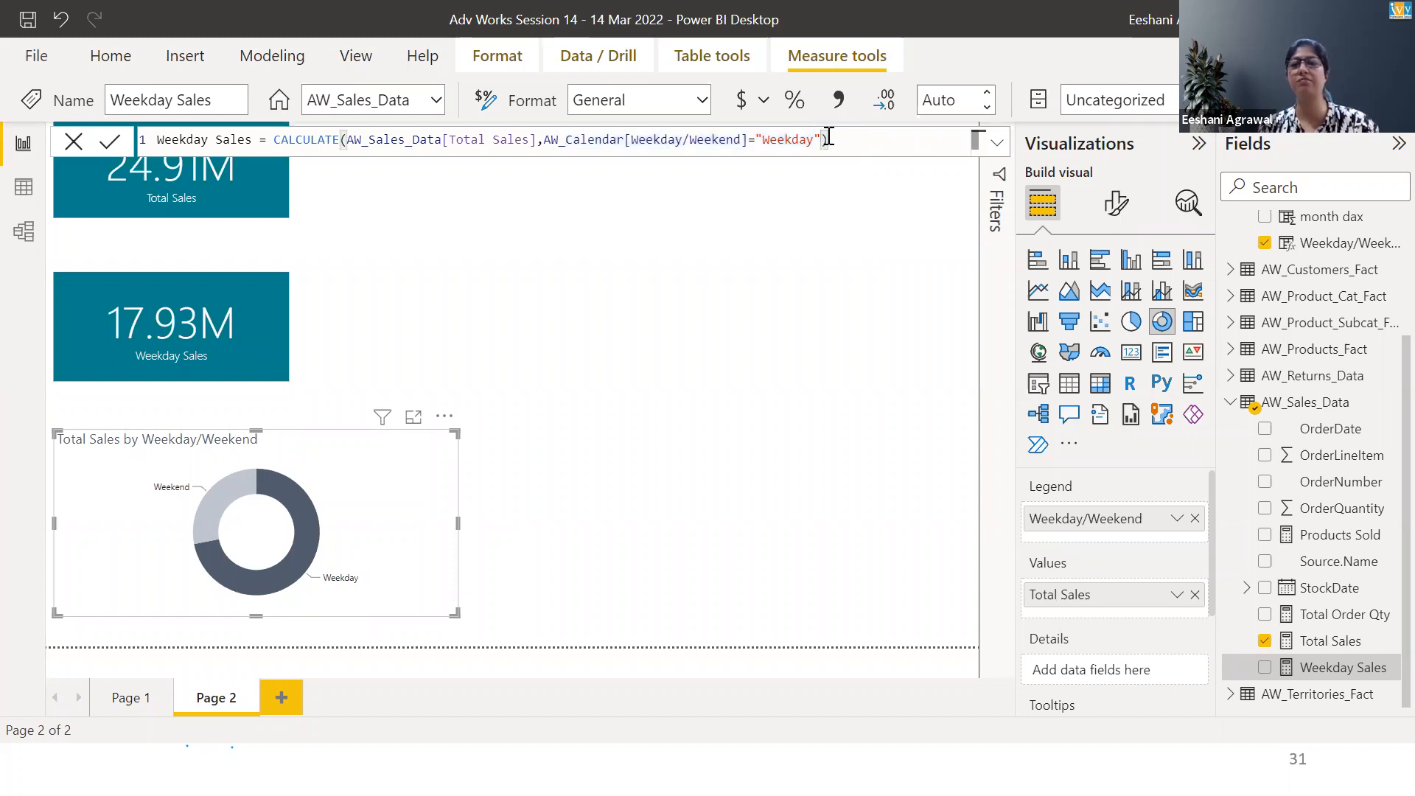
text(,gen)
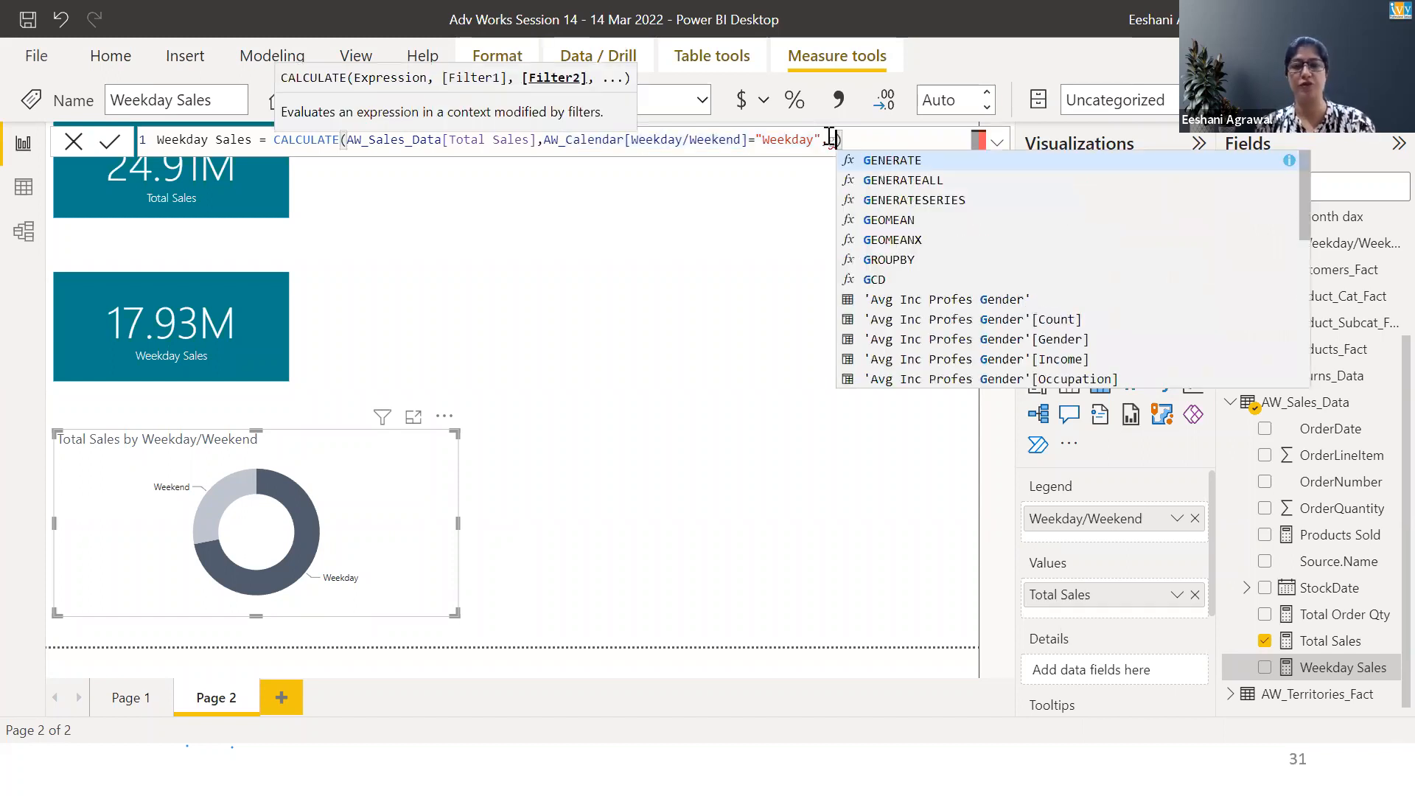
key(Down)
key(Down)
key(Down)
key(Down)
key(Down)
key(Down)
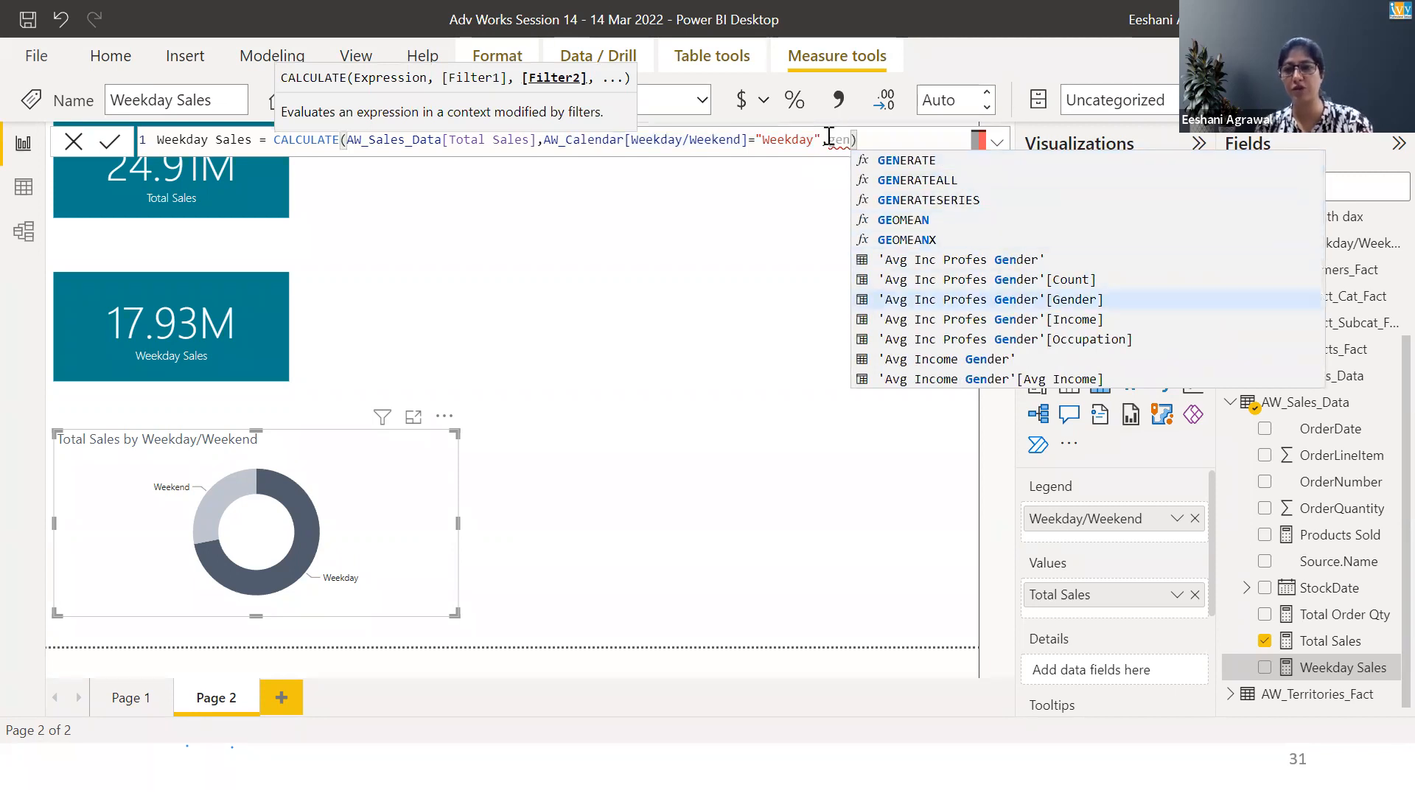
key(Tab)
text(="M")
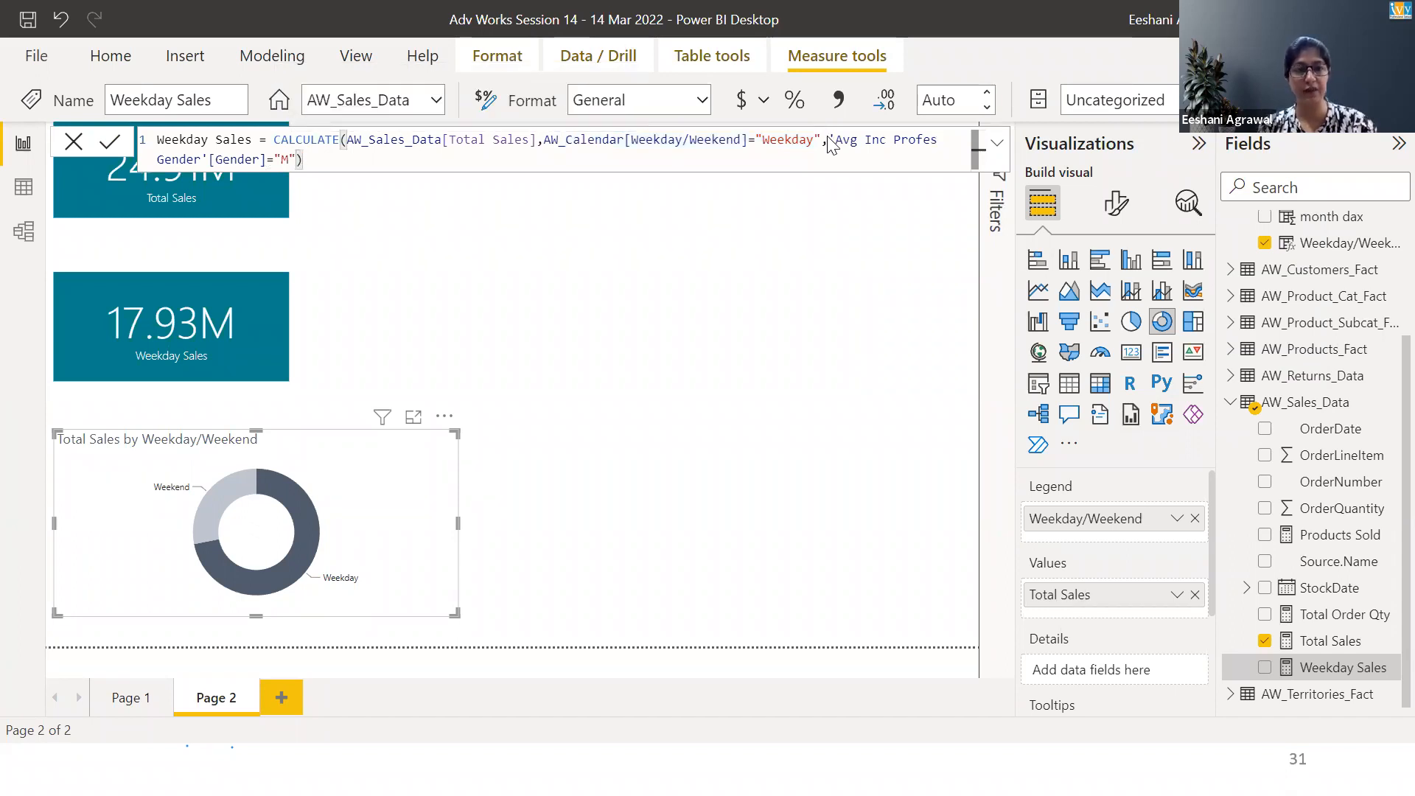
key(Return)
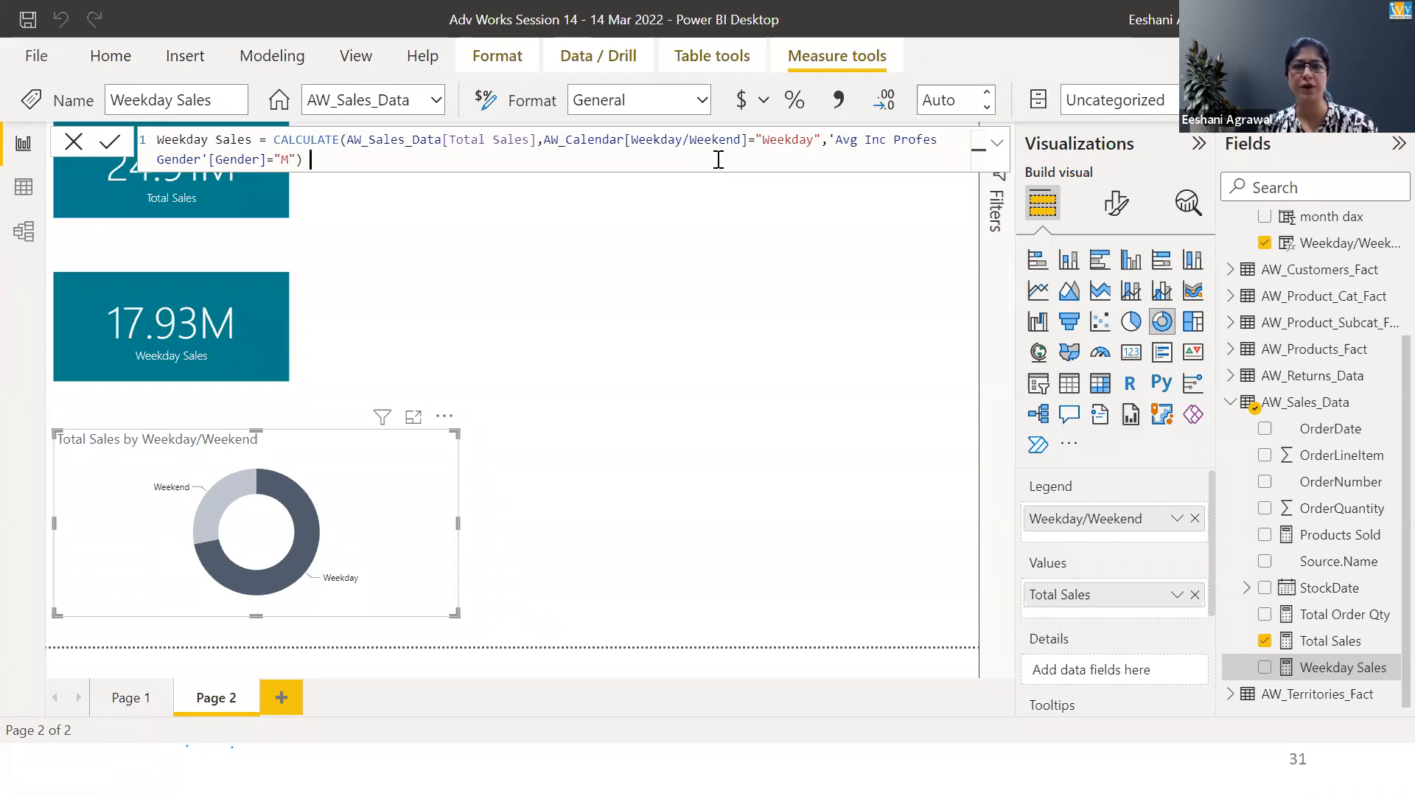
Replace the second filter's column with AW_Customers_Fact[Gender] in the Weekday Sales formula
key(BackSpace)
key(BackSpace)
key(BackSpace)
key(BackSpace)
key(BackSpace)
key(BackSpace)
key(BackSpace)
key(BackSpace)
key(BackSpace)
key(BackSpace)
key(BackSpace)
key(BackSpace)
key(BackSpace)
key(BackSpace)
key(BackSpace)
key(BackSpace)
key(BackSpace)
key(BackSpace)
key(BackSpace)
key(BackSpace)
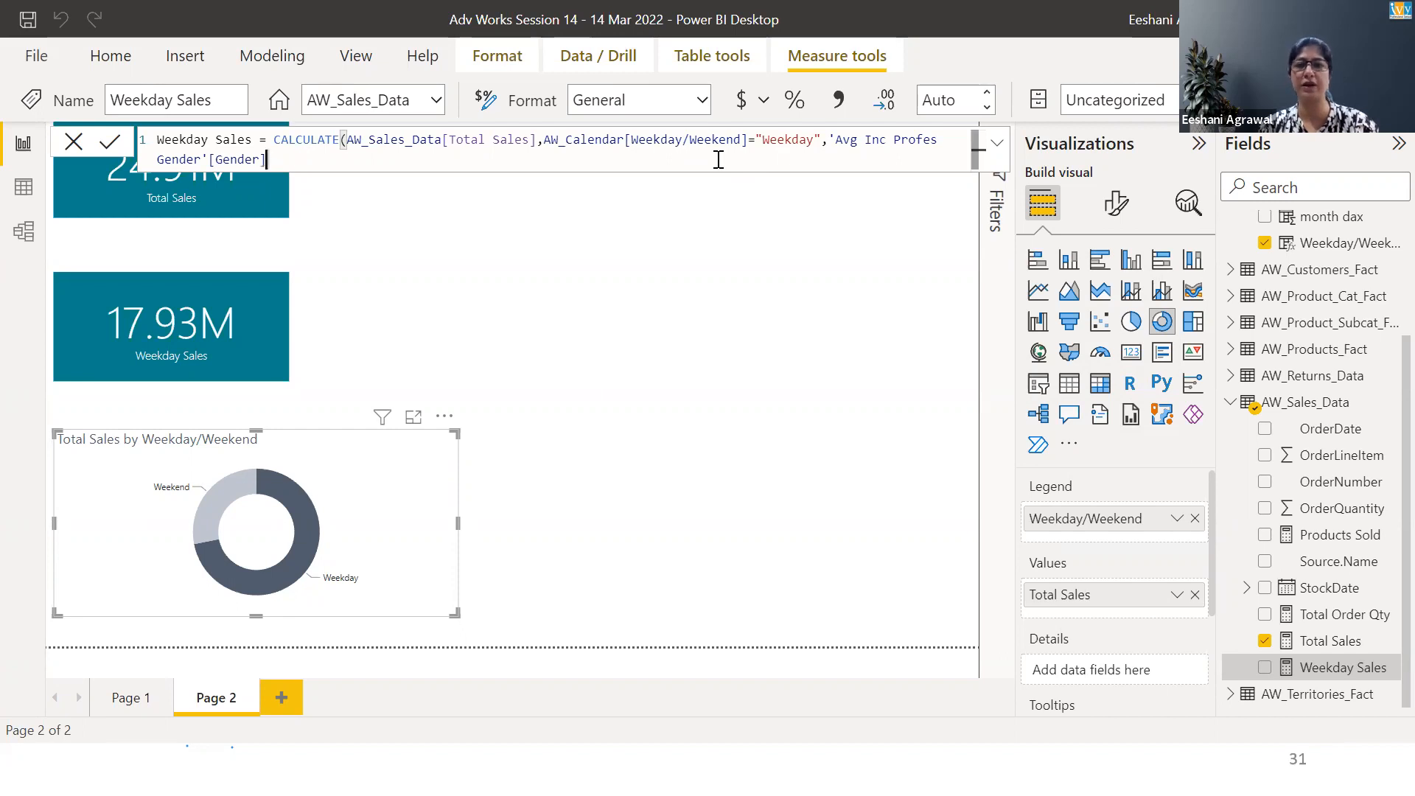
key(BackSpace)
key(BackSpace)
key(BackSpace)
key(BackSpace)
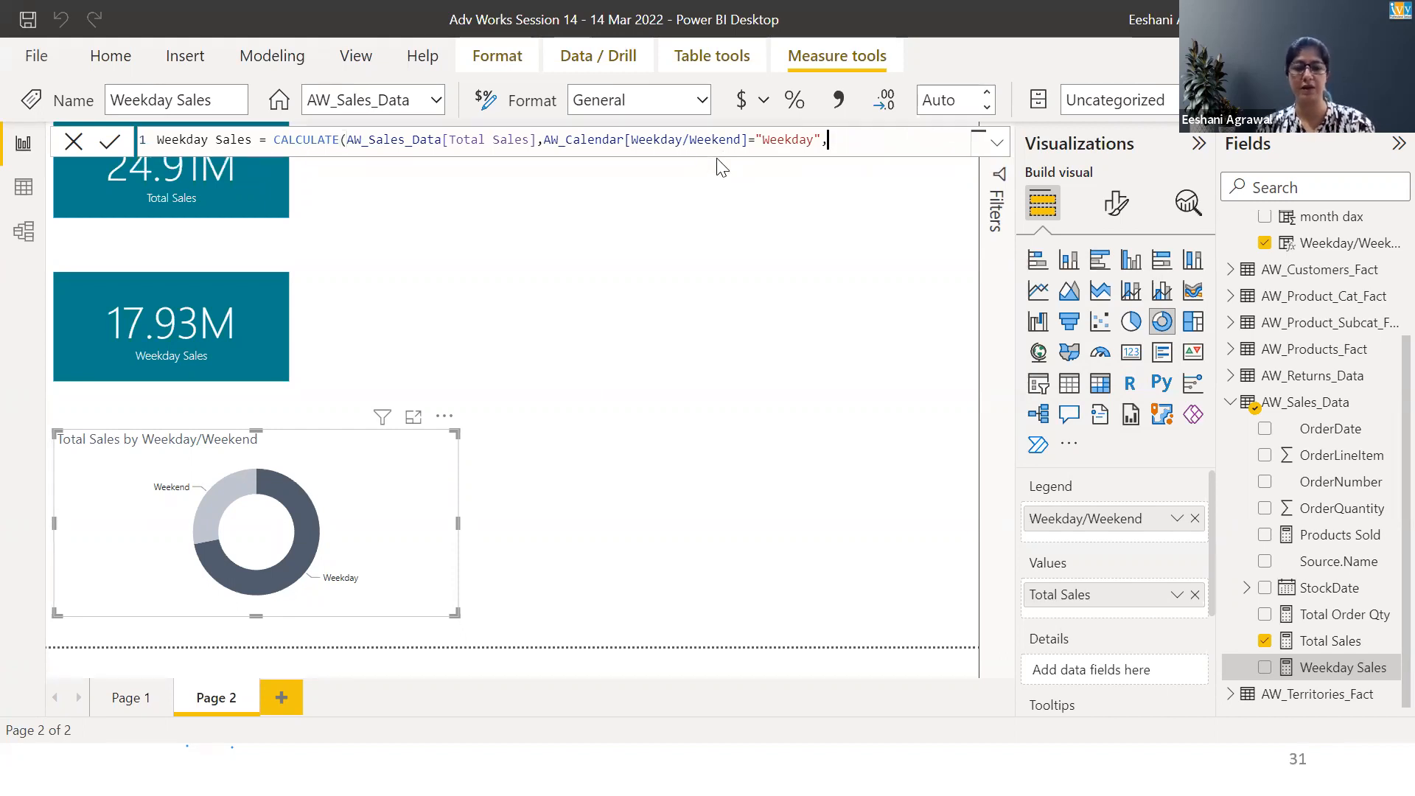
text(ge)
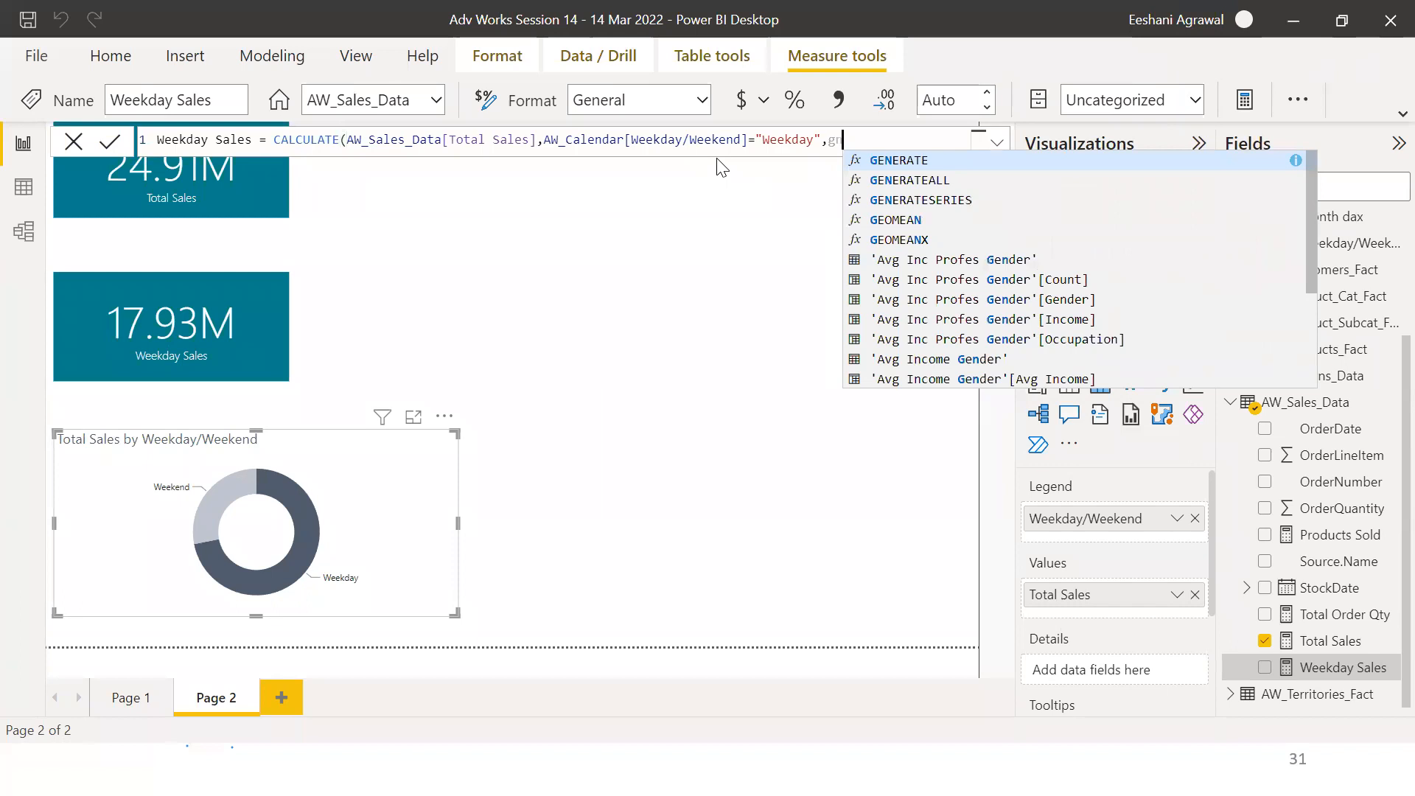
text(nder)
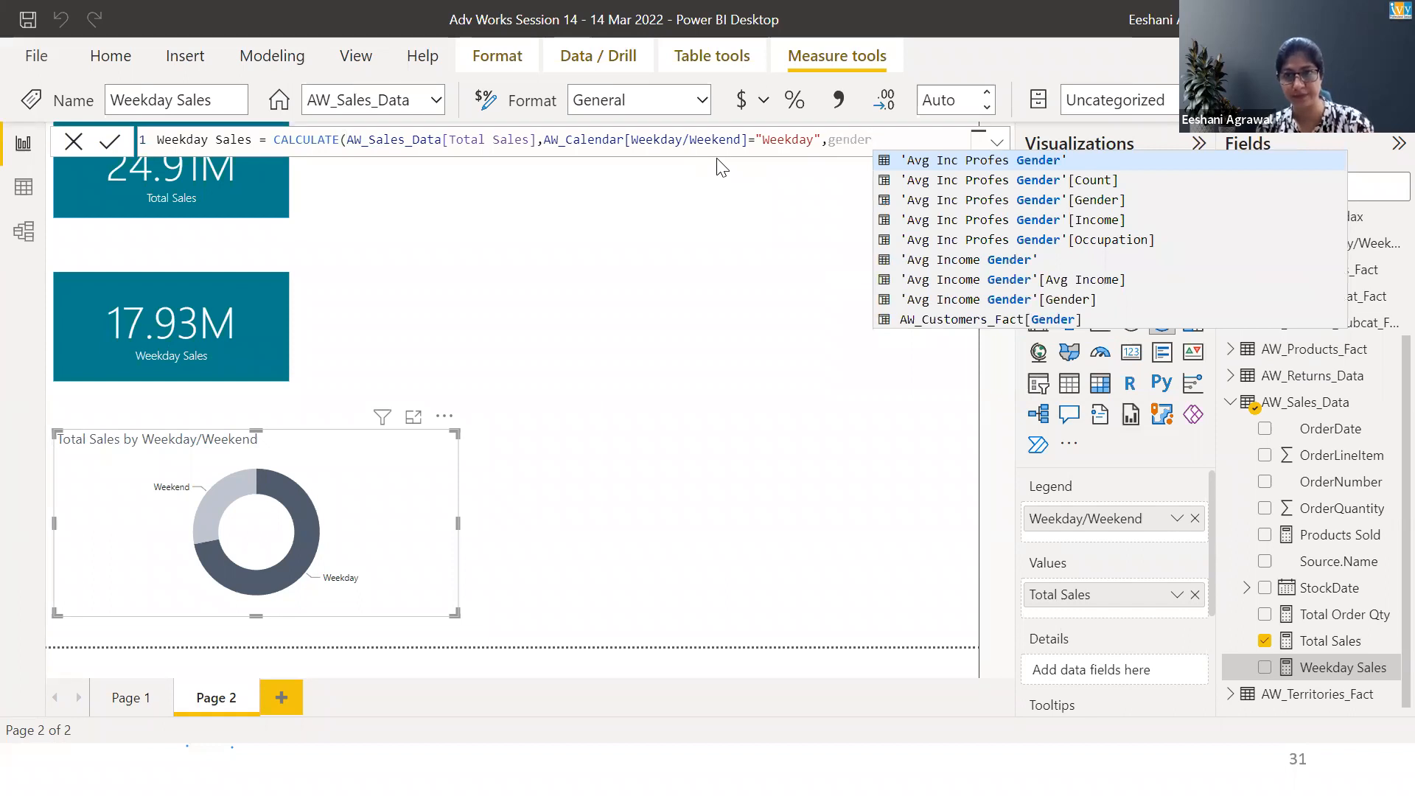
key(Down)
key(Down)
key(Down)
key(Down)
key(Down)
key(Down)
key(Down)
key(Down)
key(Tab)
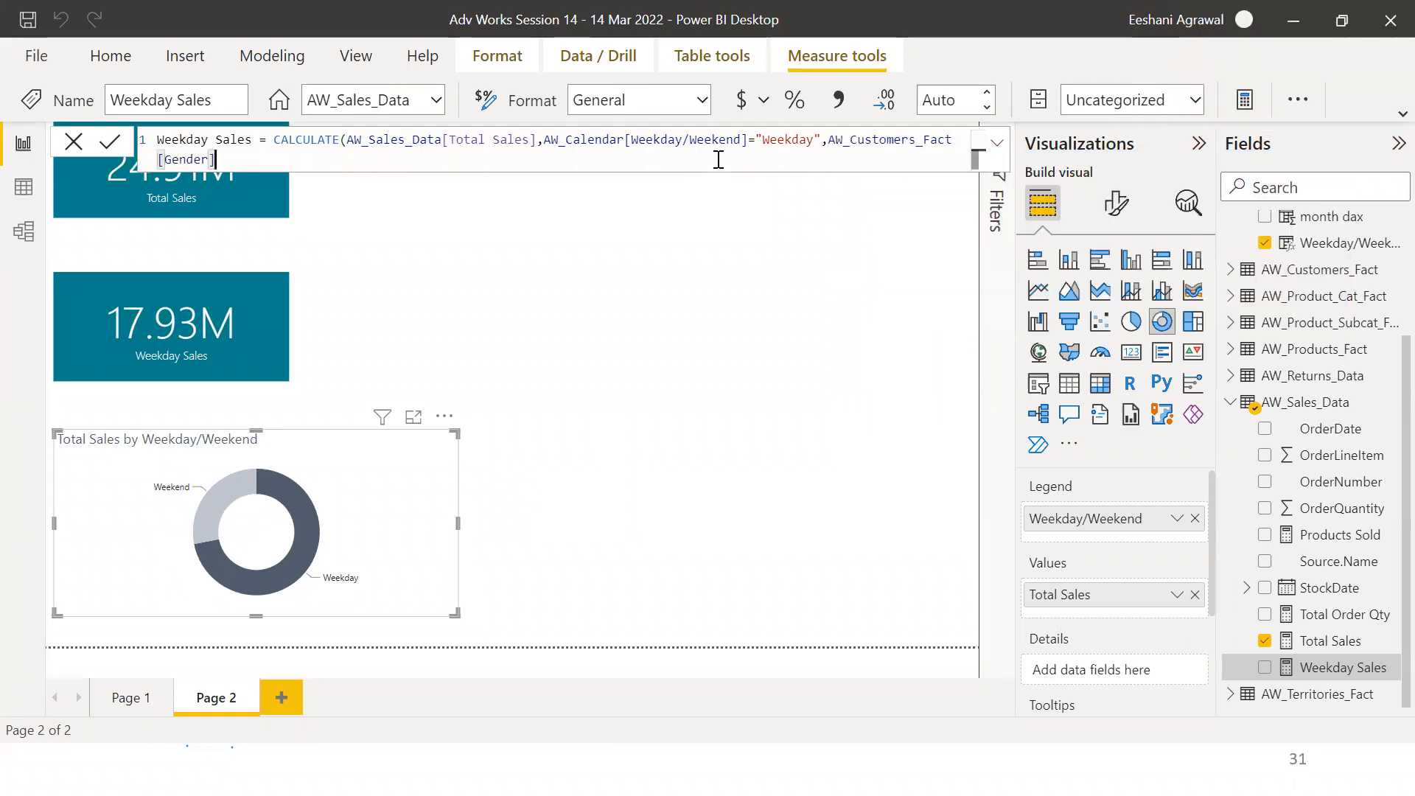
Complete the gender filter as ="M", close the parenthesis, and commit the Weekday Sales measure
text(="M)
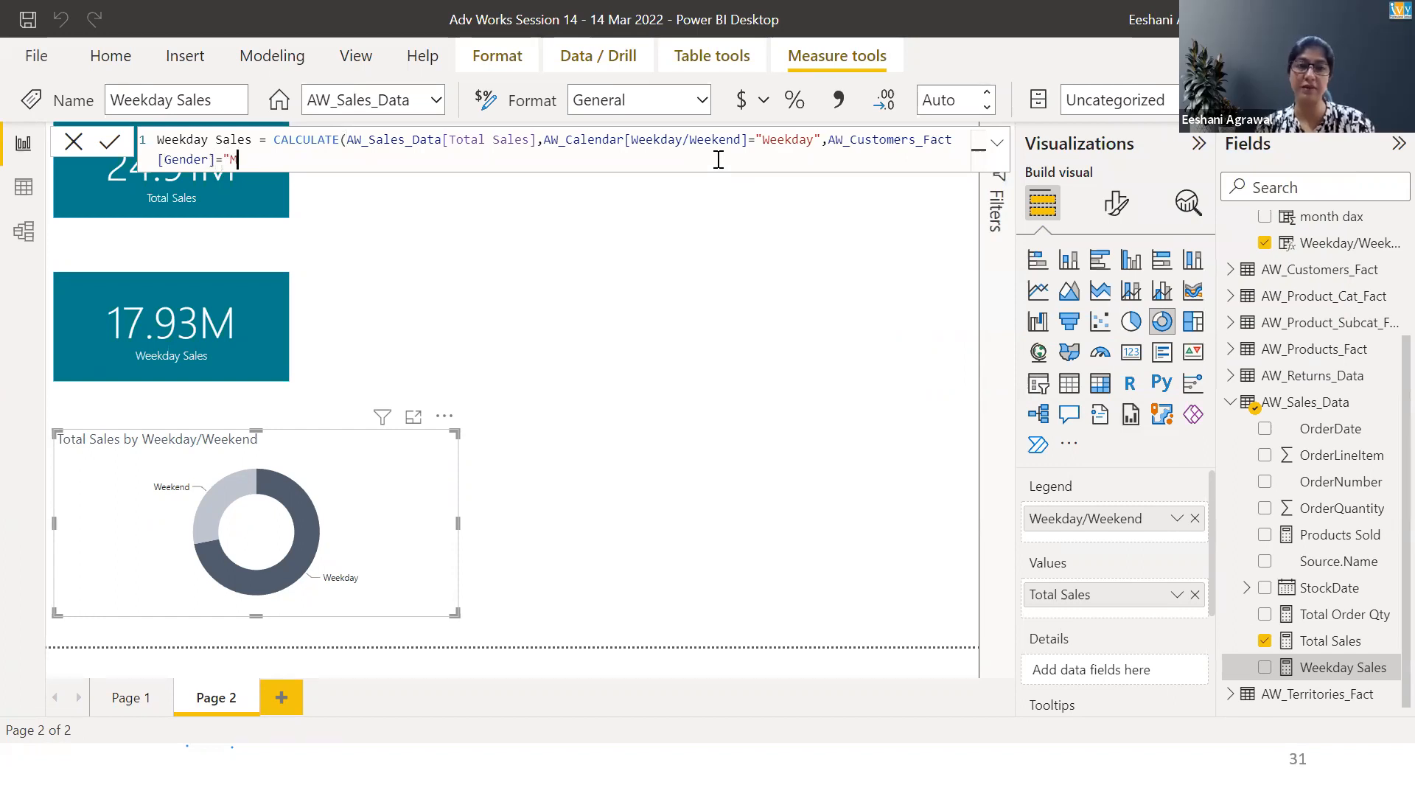
text("))
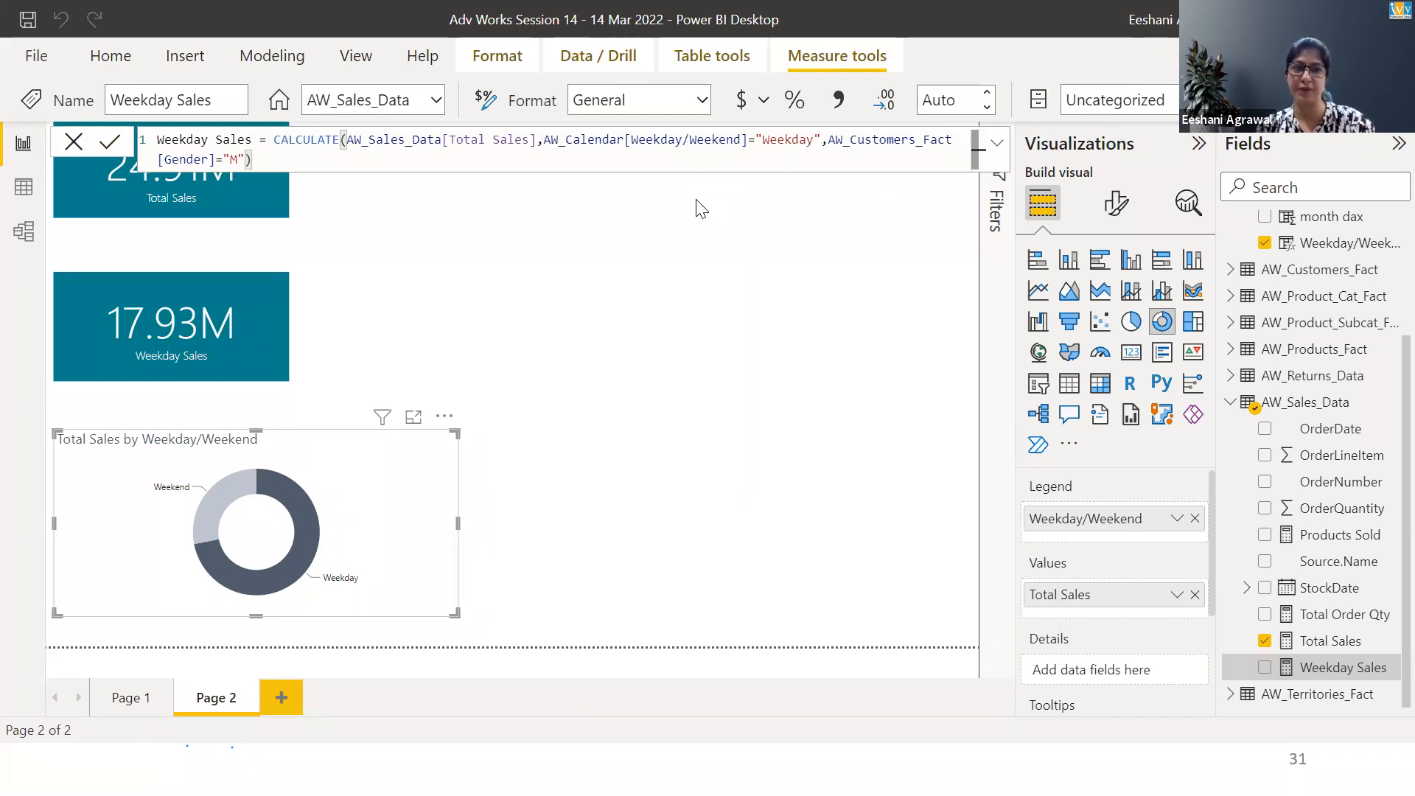
key(Return)
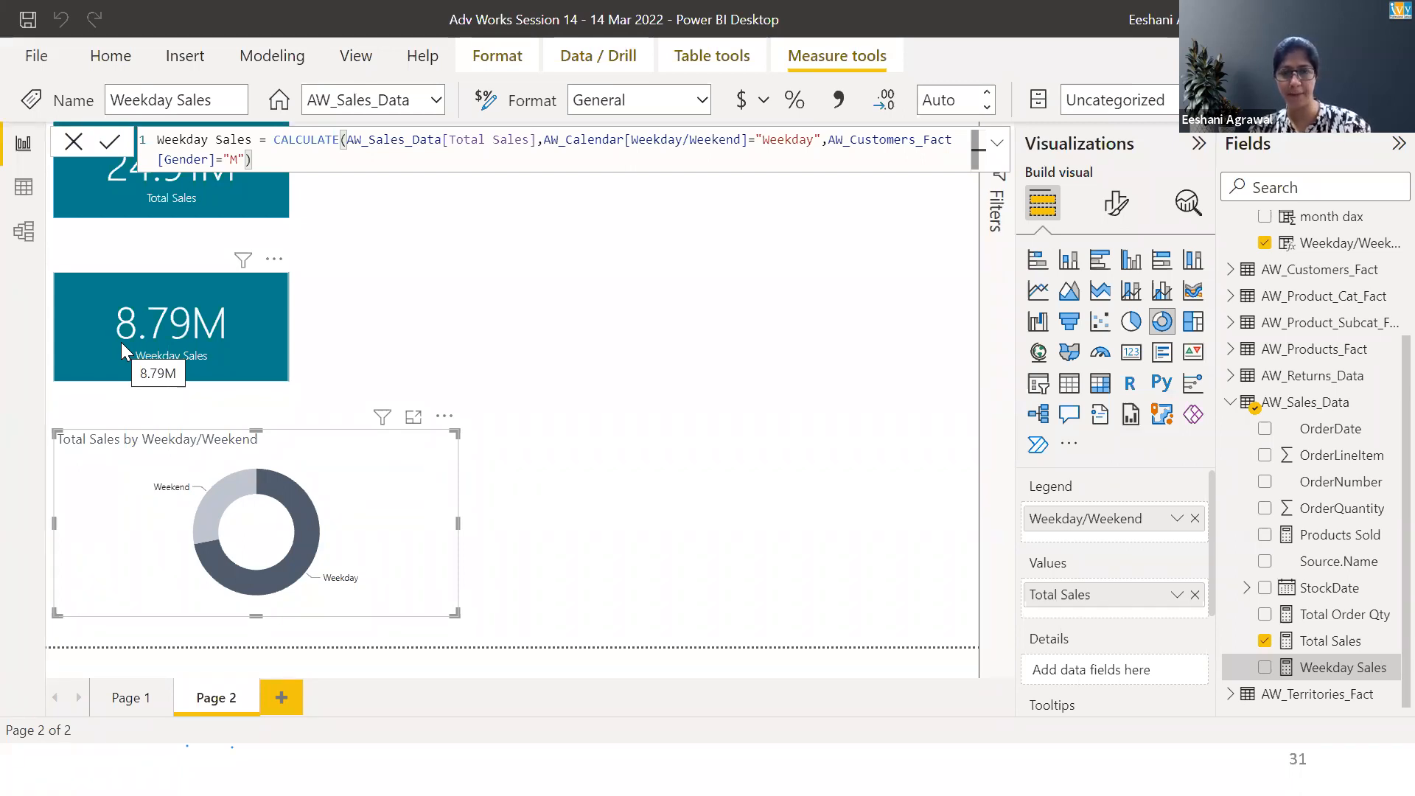
Switch to the PowerPoint slide show and advance through the ALL function slides to the Exercise slide
key(alt+Tab)
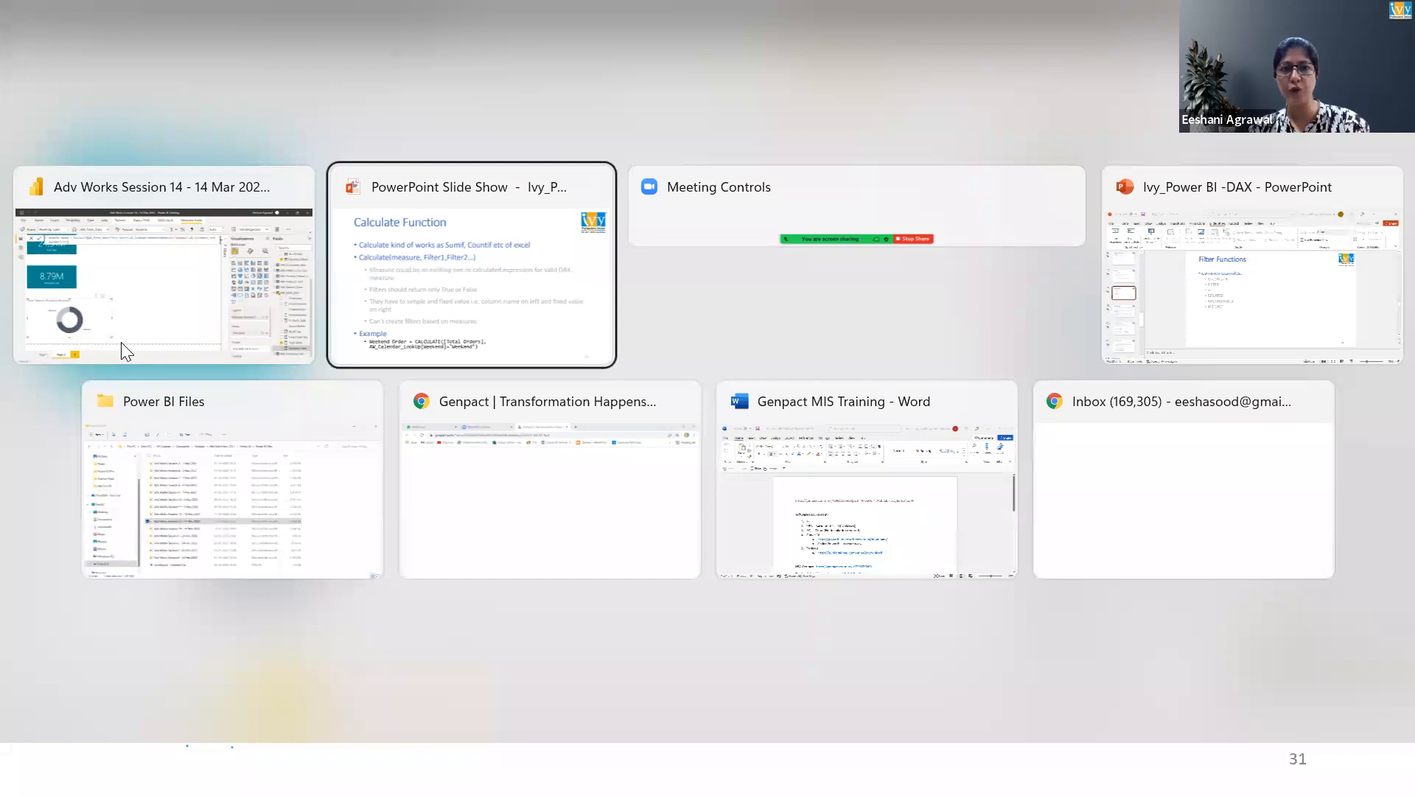
key(Right)
key(Right)
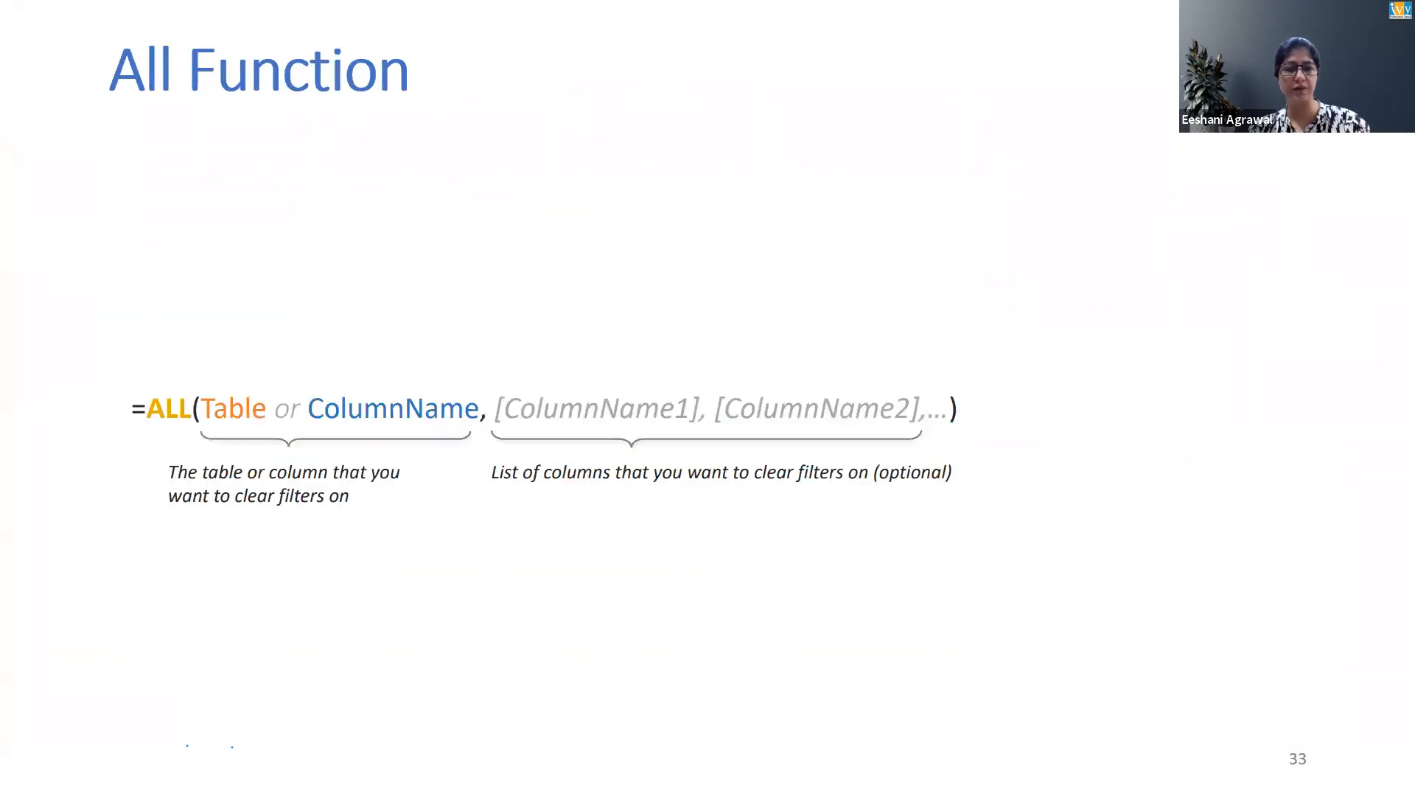
key(Right)
key(Right)
key(Right)
key(Right)
key(Right)
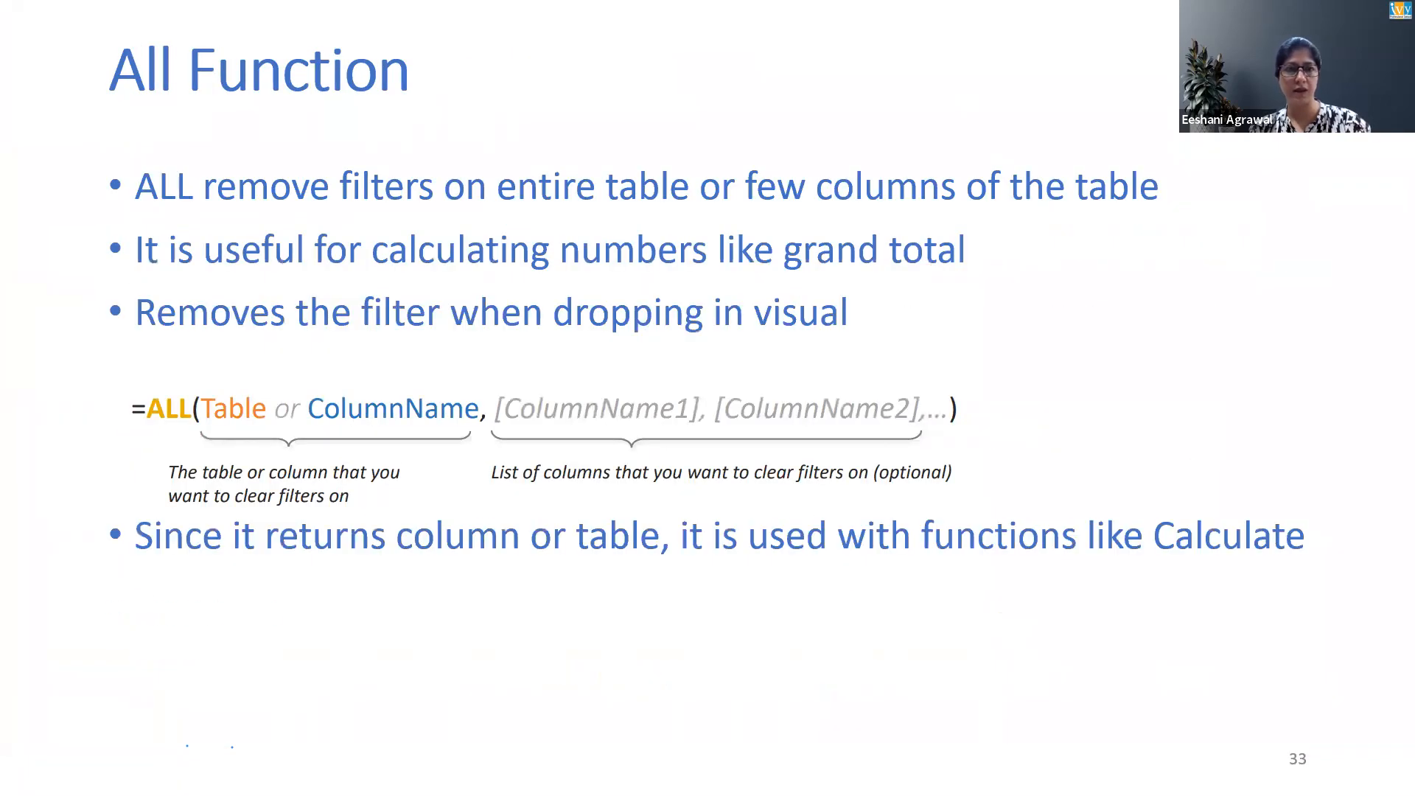
key(Right)
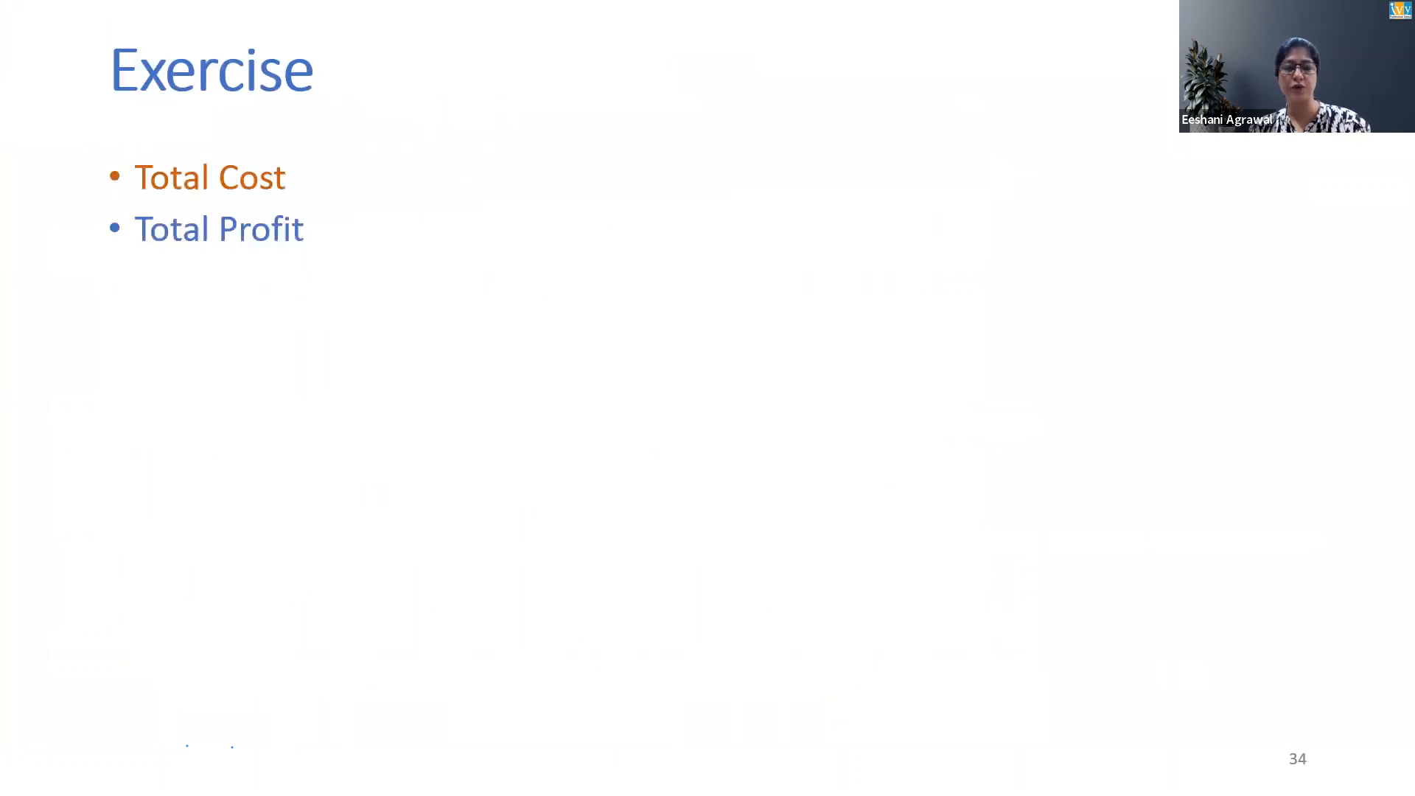
Step through the Exercise slide's list of practice measures in the slide show
key(Right)
key(Right)
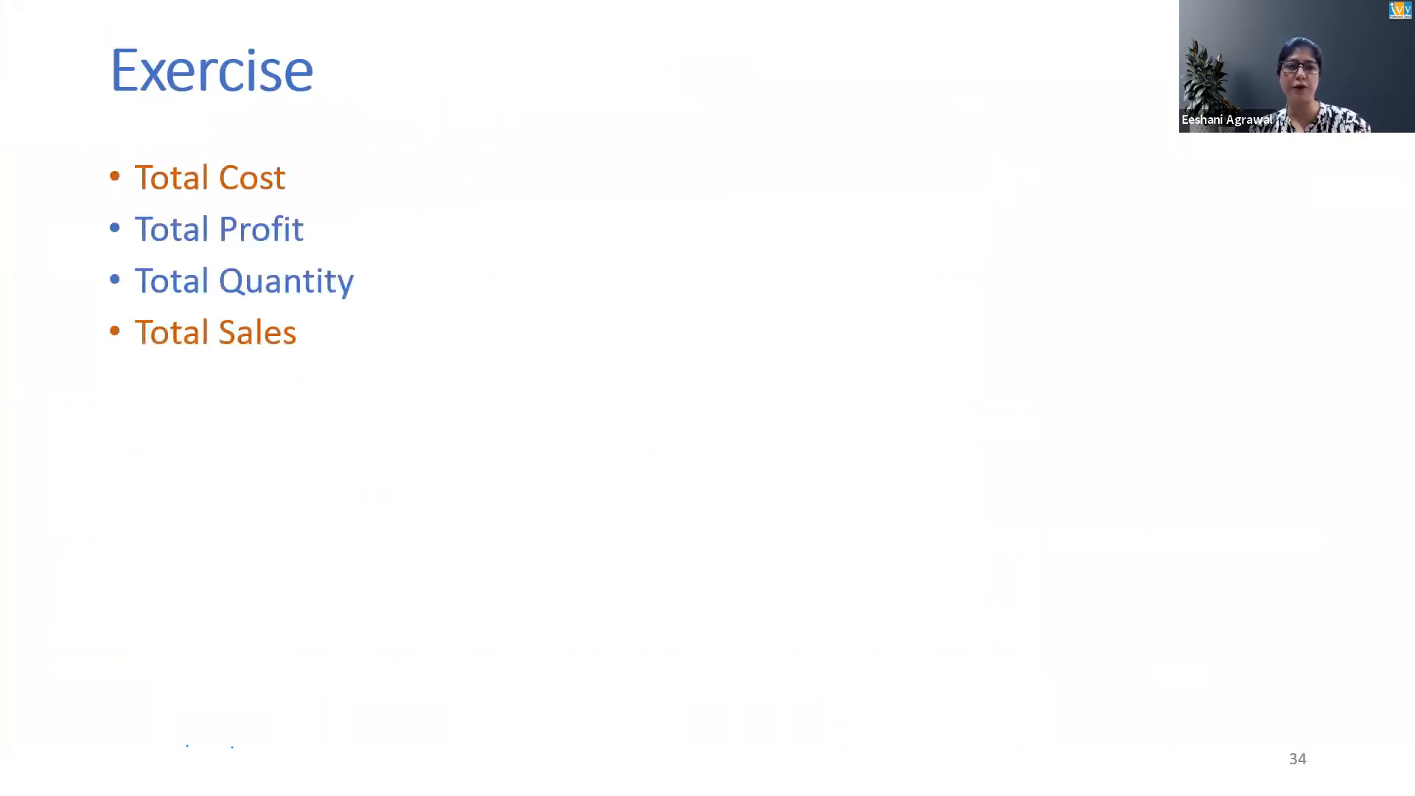
key(Right)
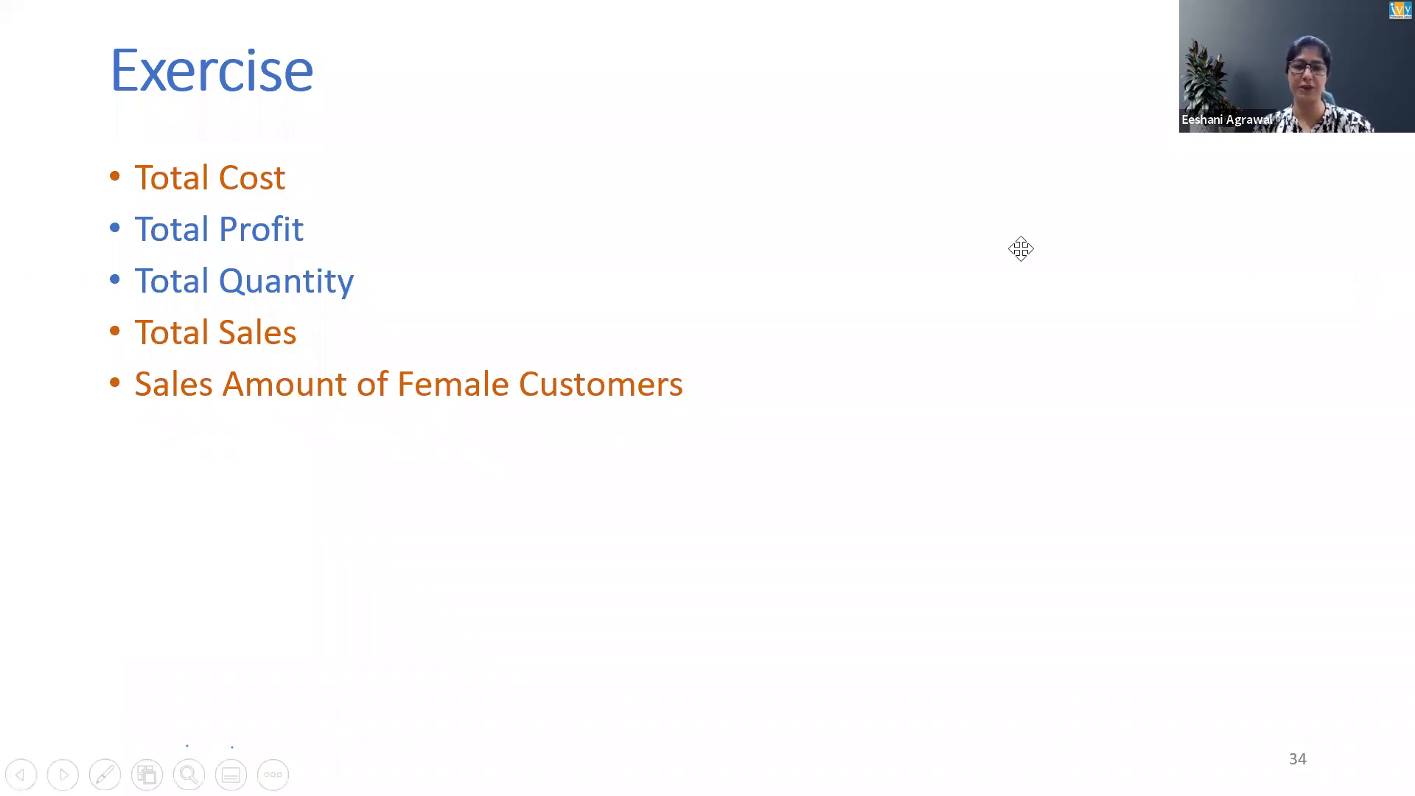
key(Right)
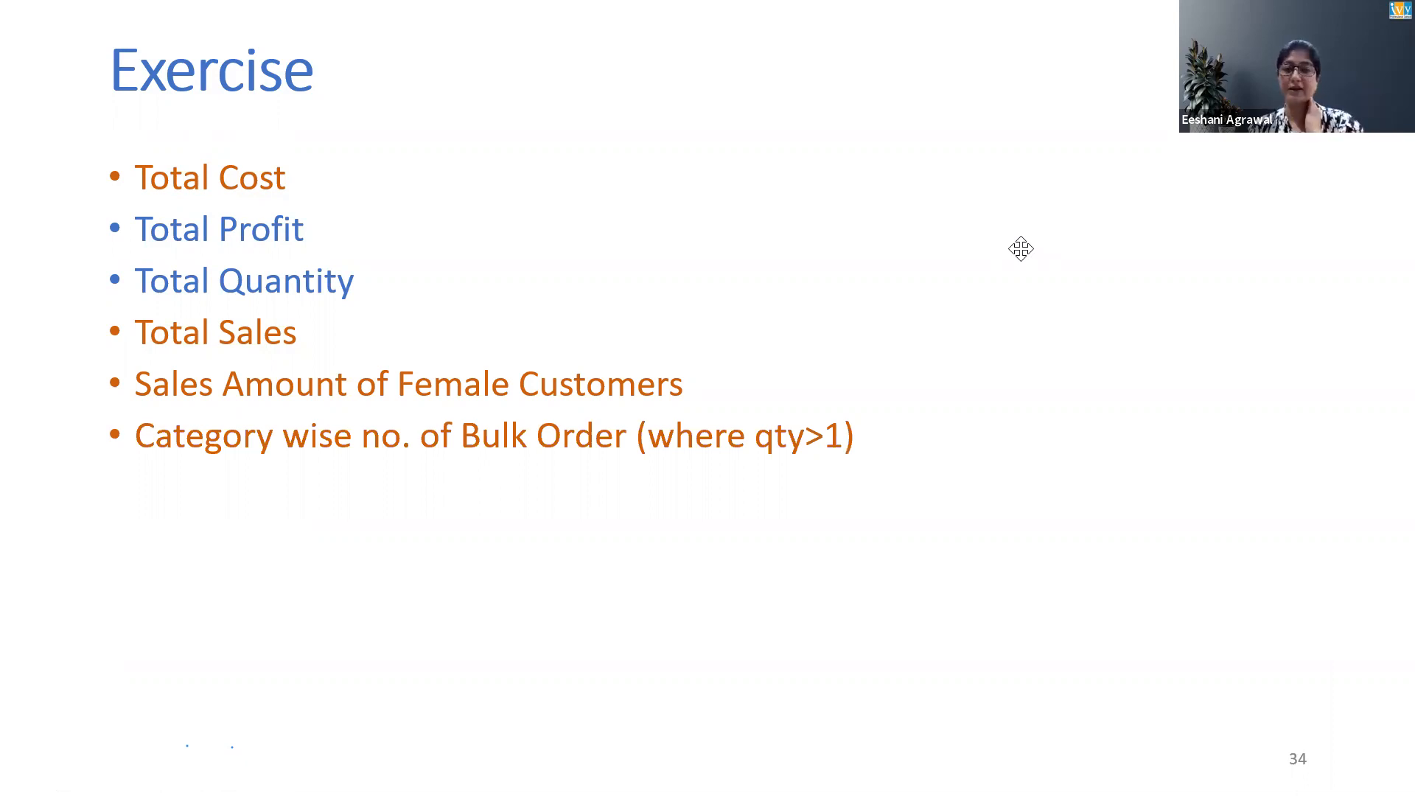
key(Right)
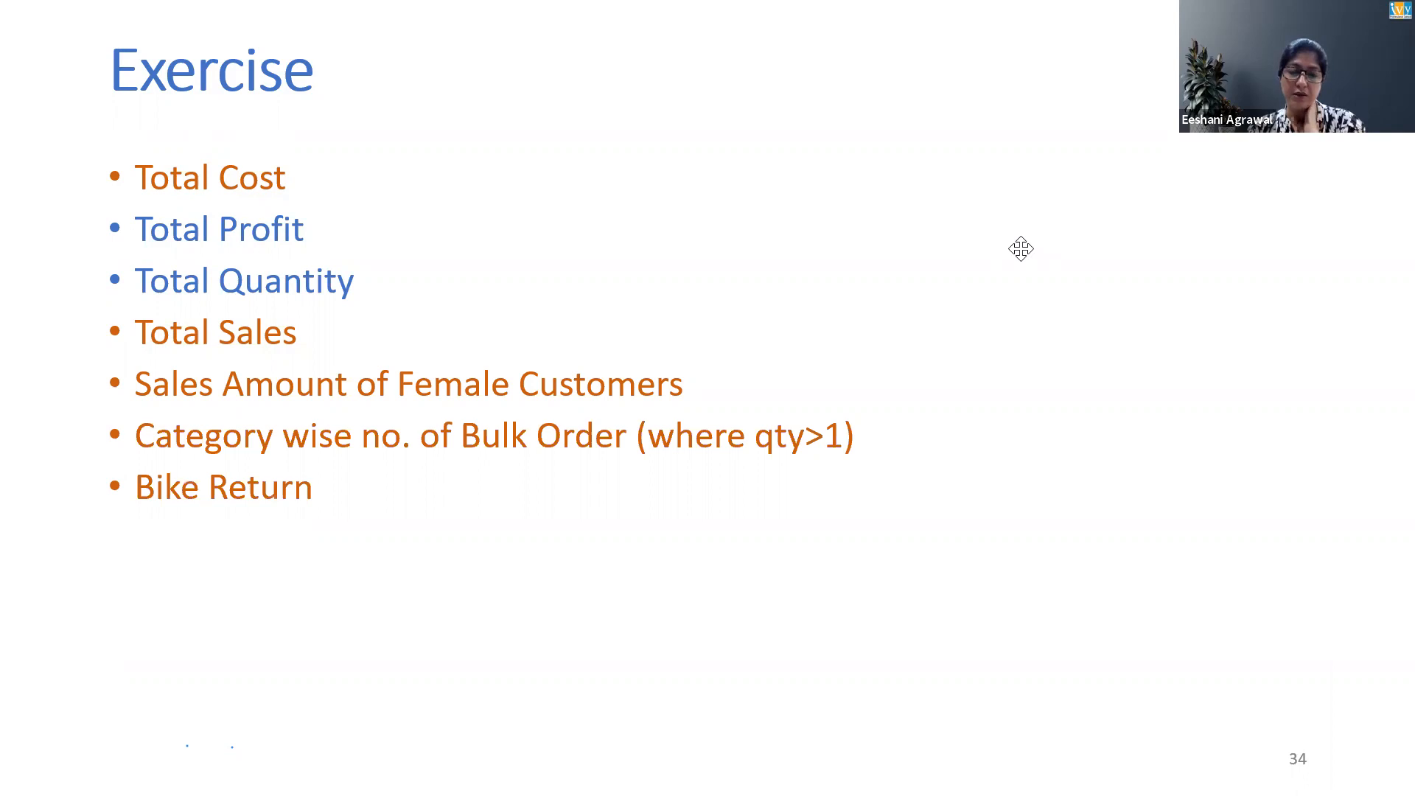
key(Right)
key(Right)
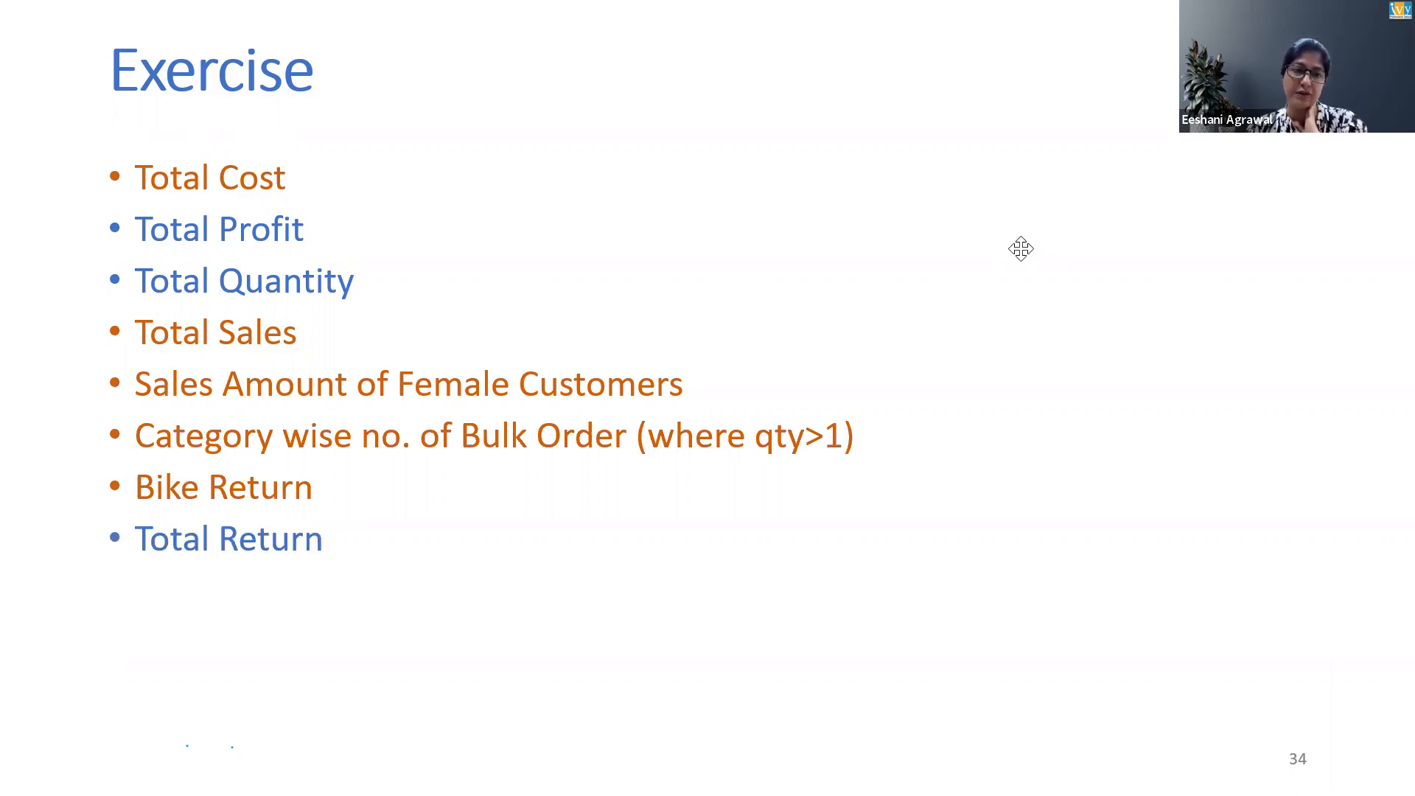
key(Right)
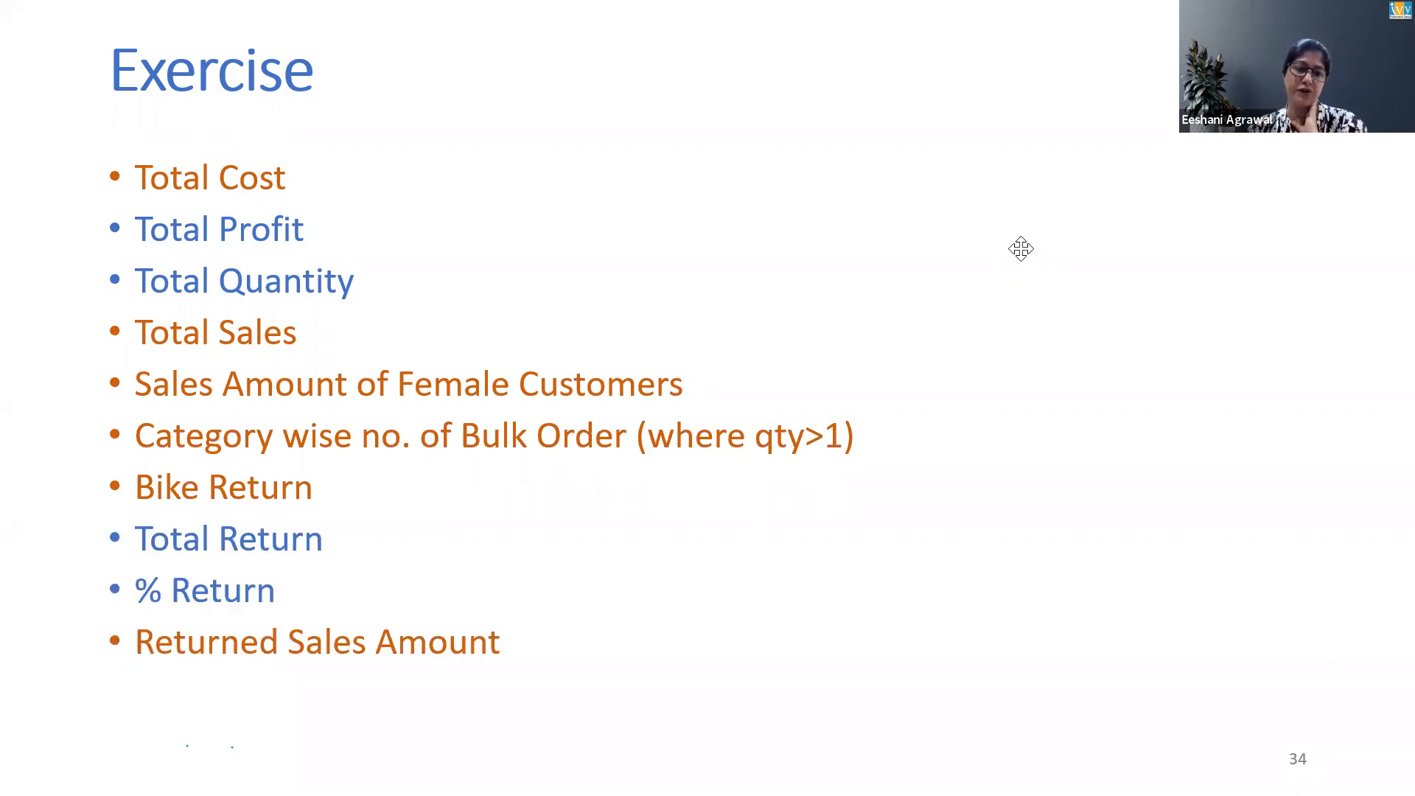
key(Right)
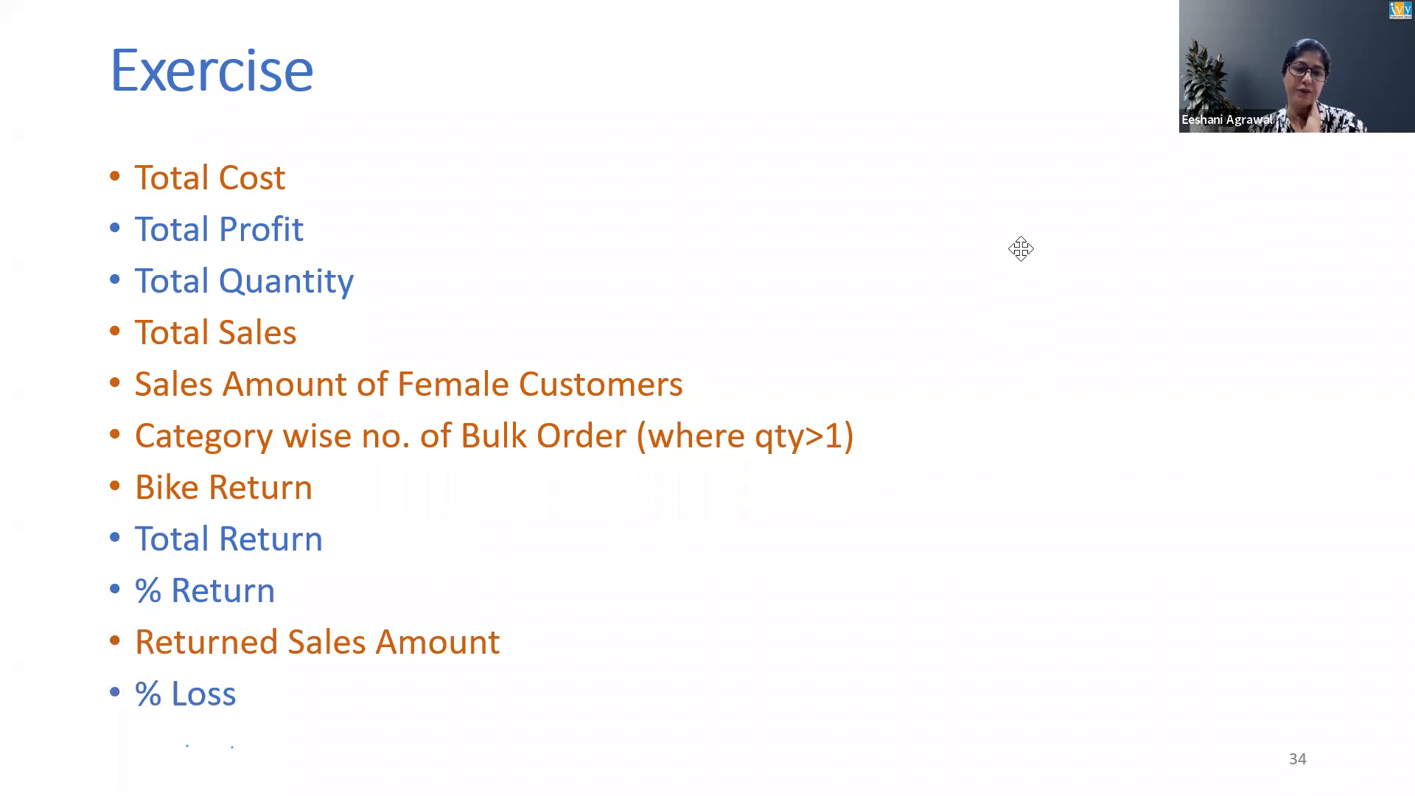
key(Left)
key(Left)
key(Left)
key(Left)
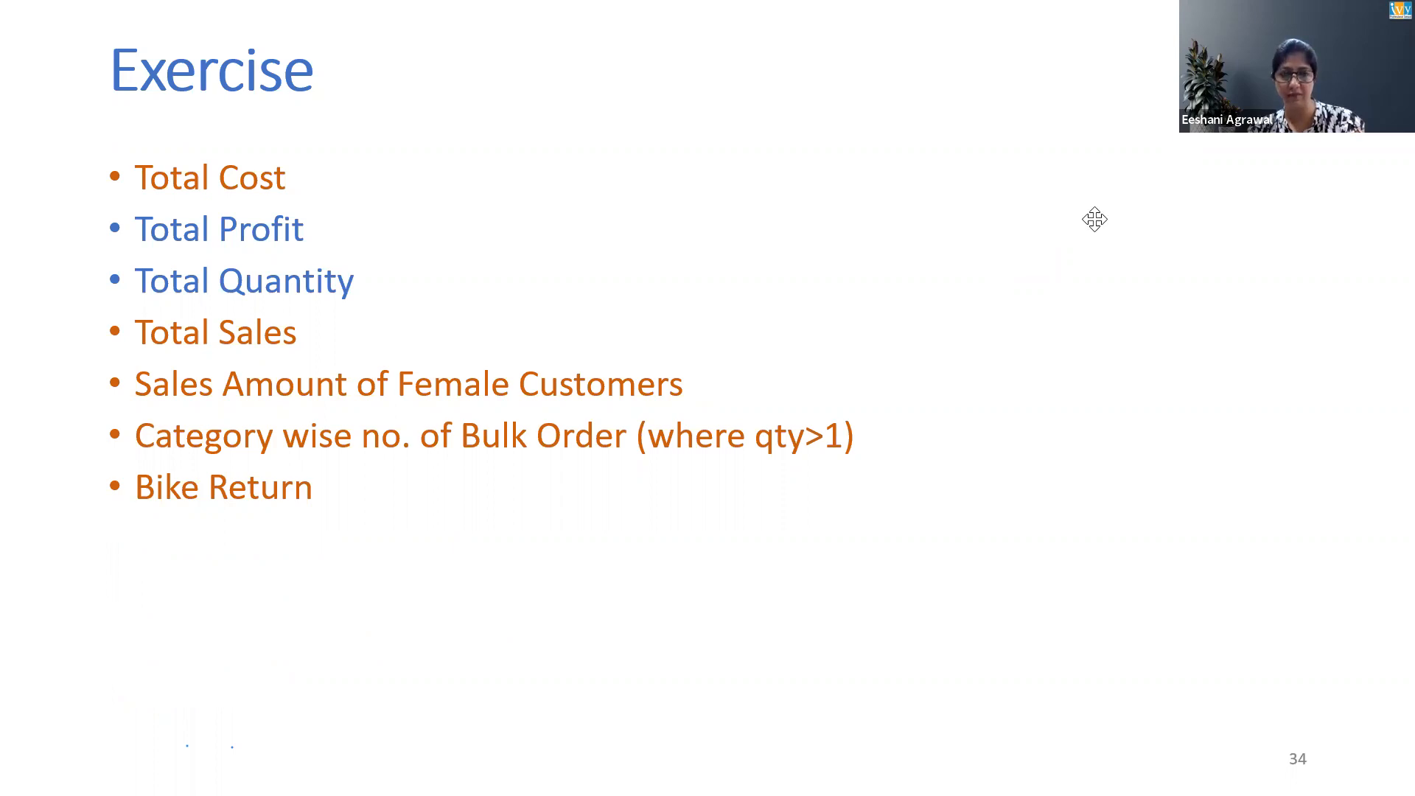
Return to Power BI, delete the gender filter from the Weekday Sales formula and commit the measure
key(alt+Tab)
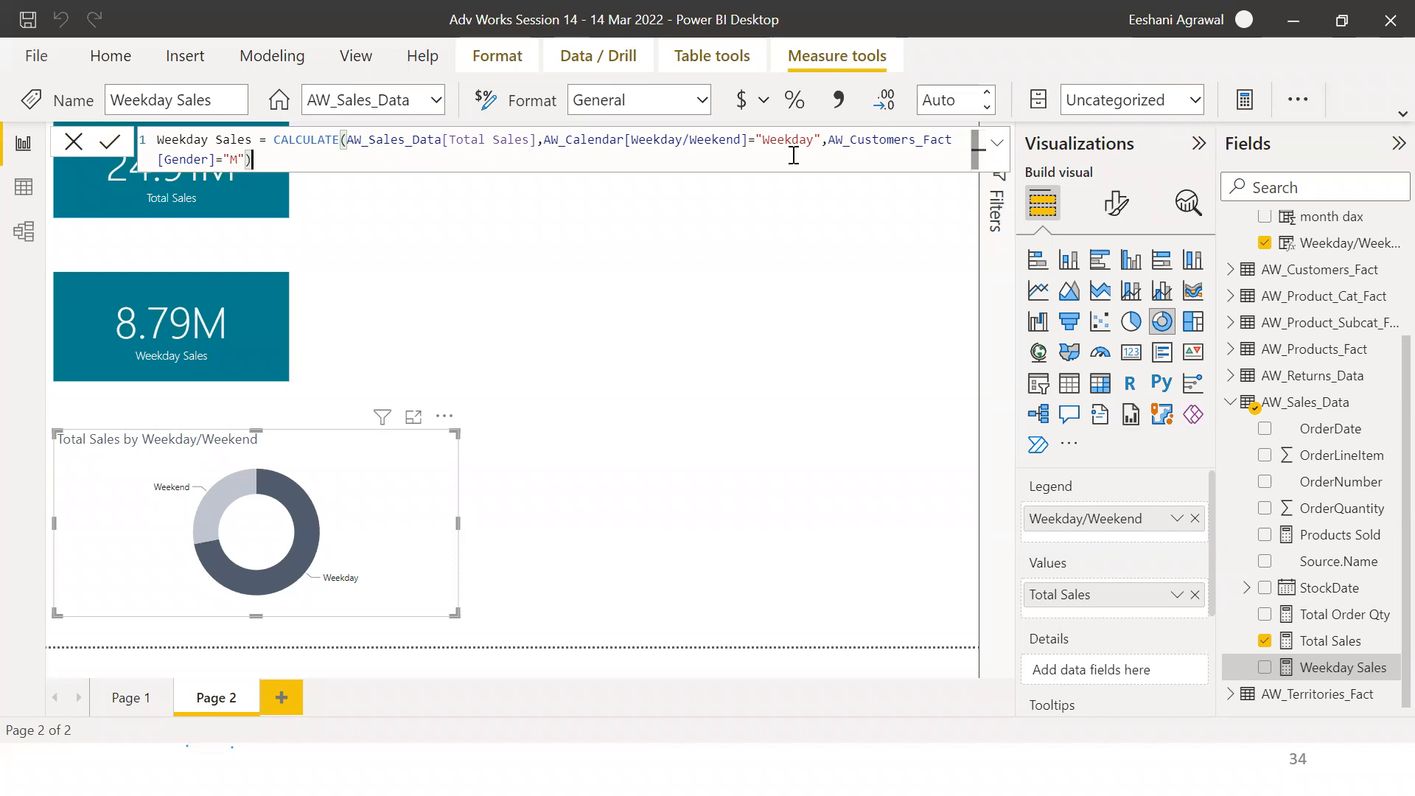
click(829, 145)
key(Left)
key(shift+Down)
key(shift+Left)
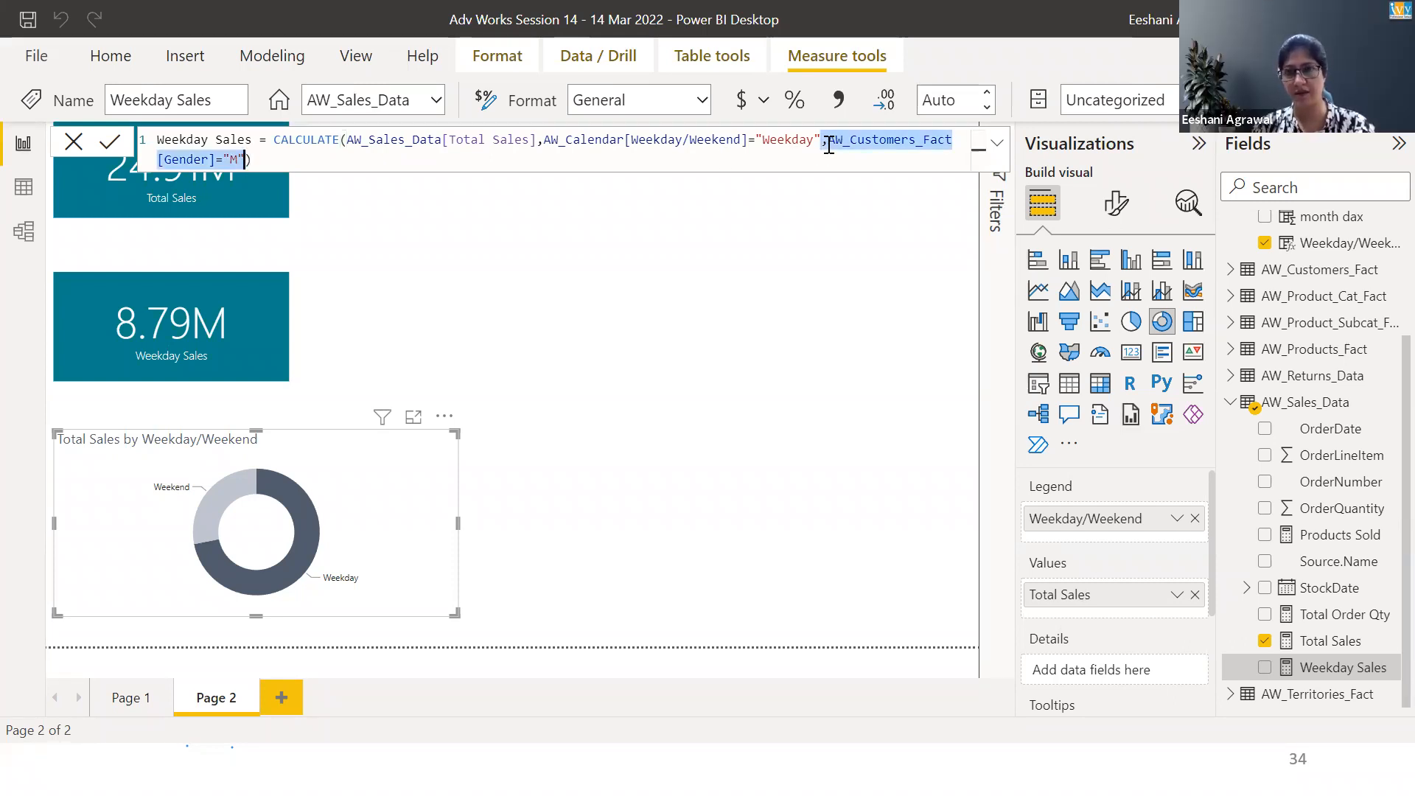
key(BackSpace)
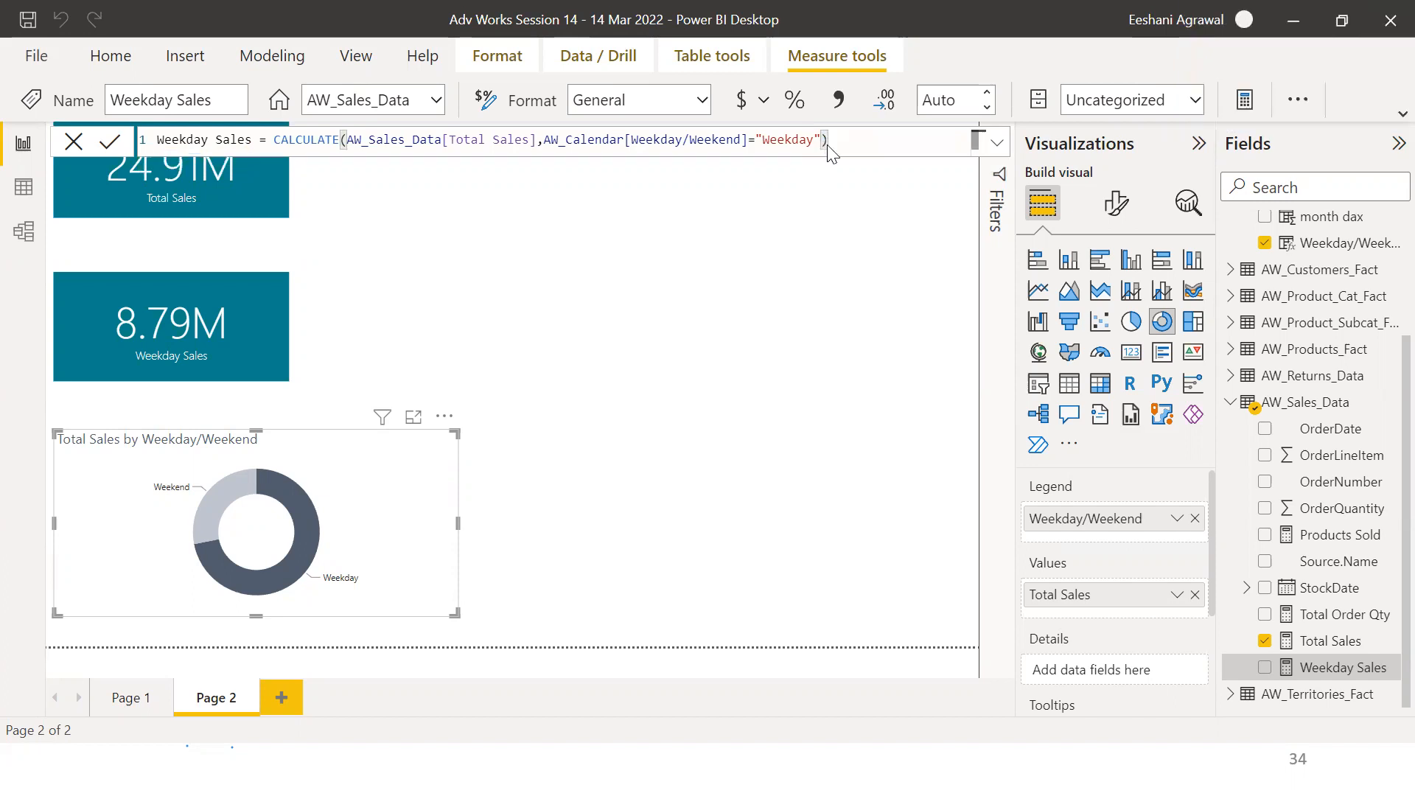
key(Return)
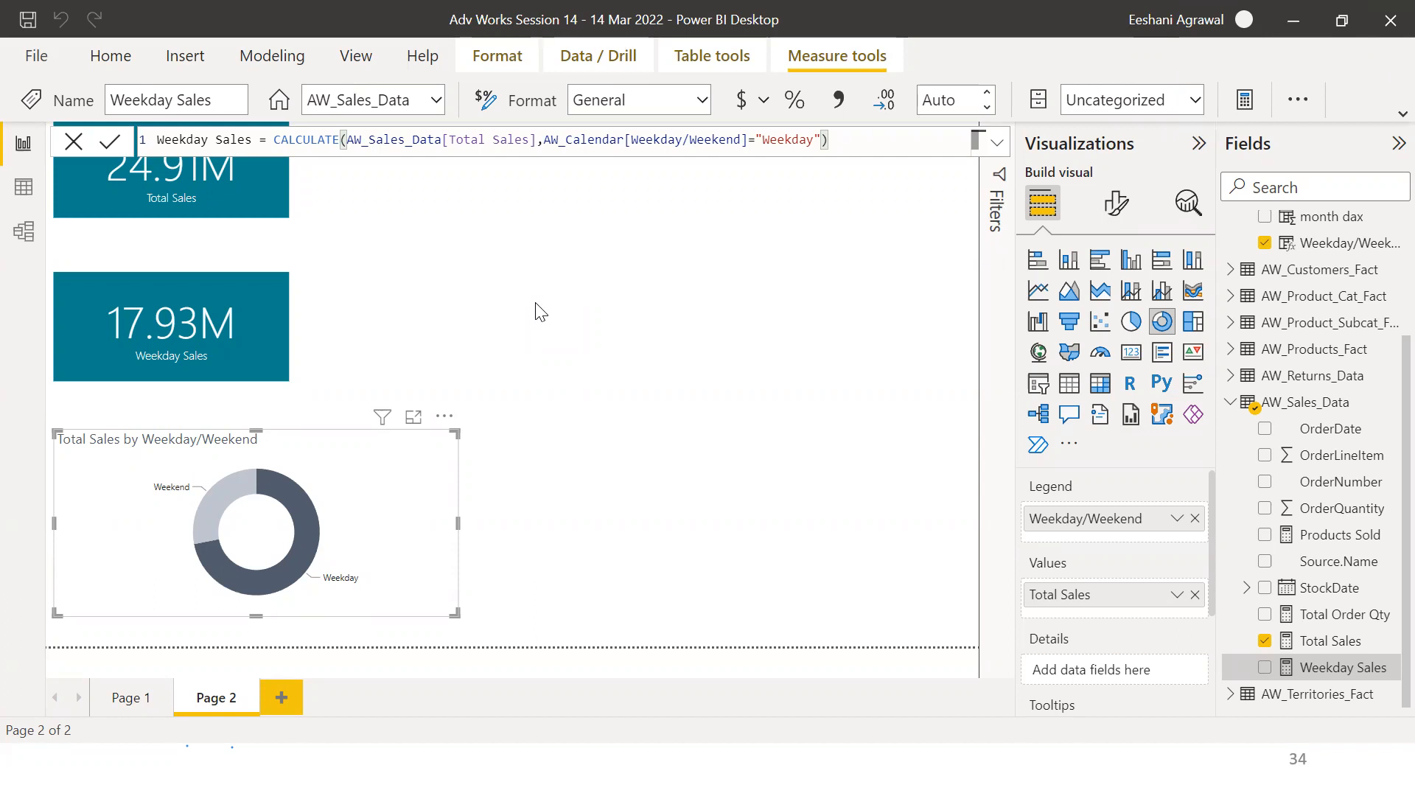
Add the filter AW_Customers_Fact[Gender]="M" back to the Weekday Sales formula and commit the measure
click(827, 138)
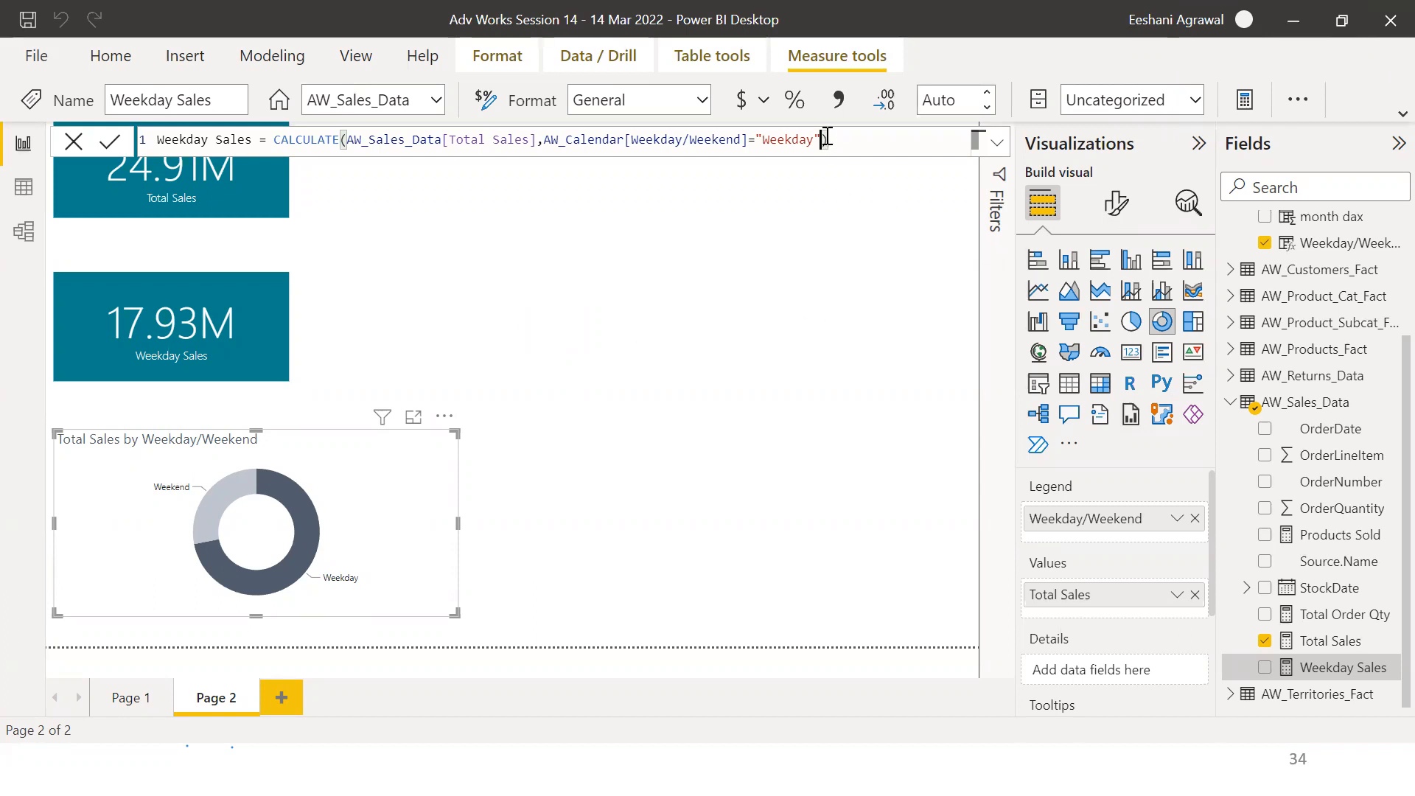
text(,gender)
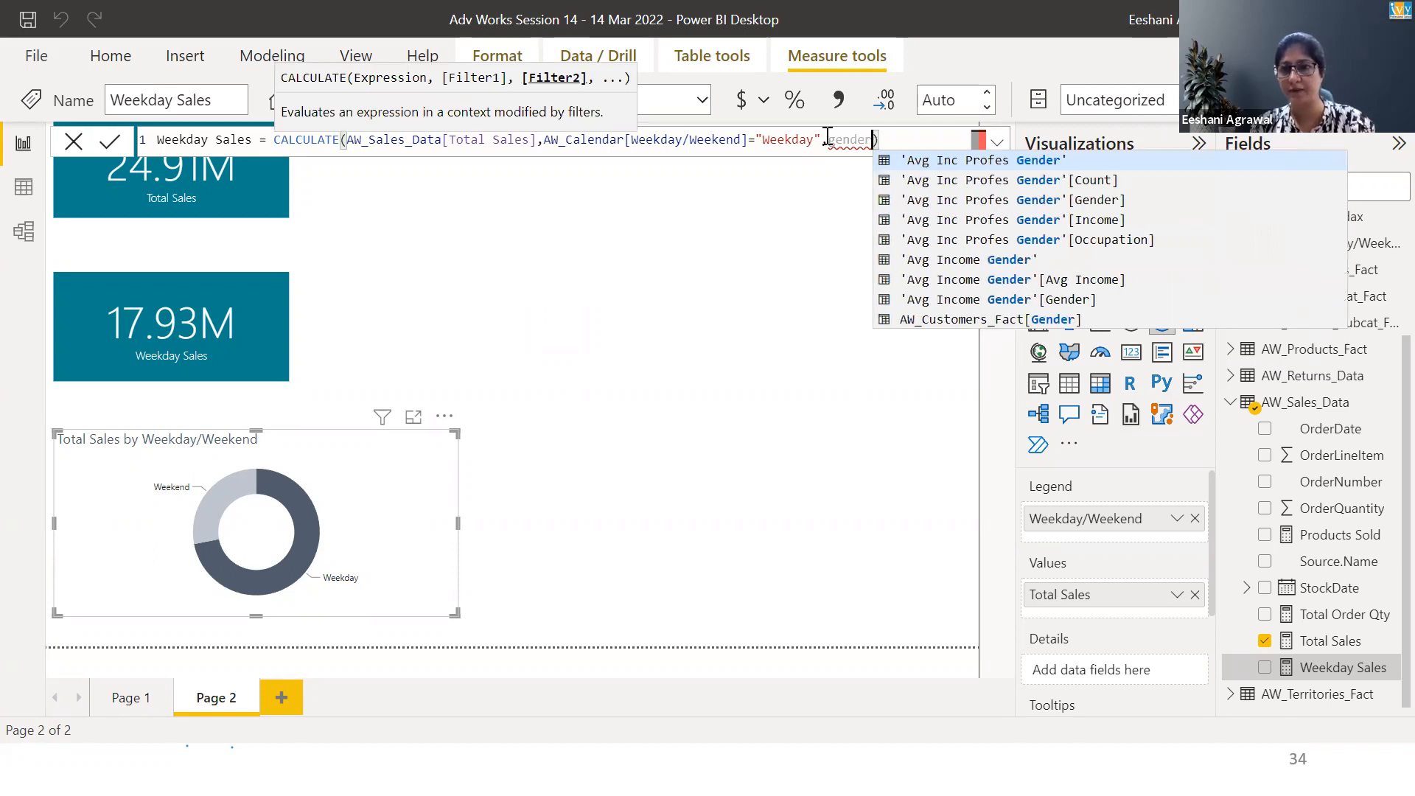
key(Down)
key(Down)
key(Down)
key(Down)
key(Down)
key(Down)
key(Down)
key(Down)
key(Tab)
text(="M")
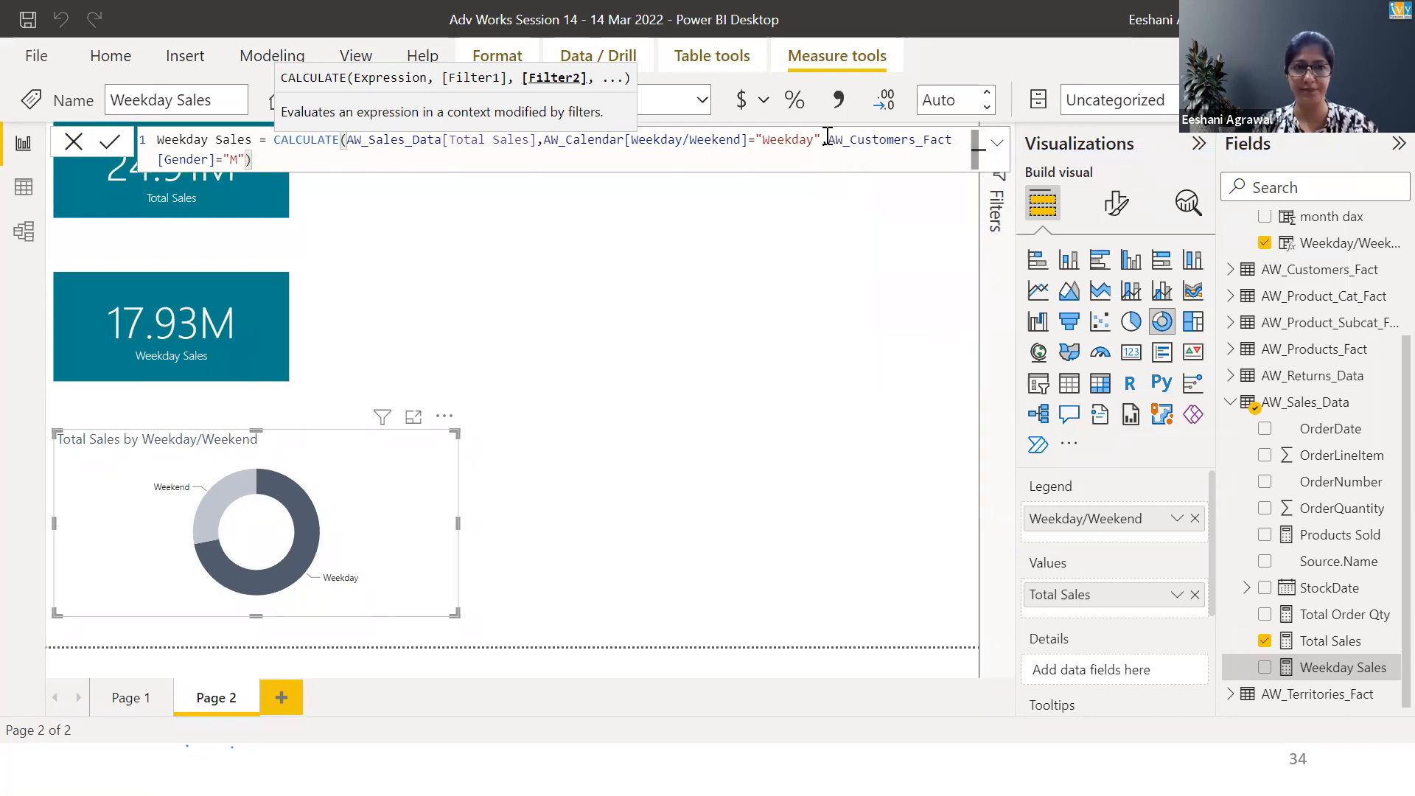
key(Return)
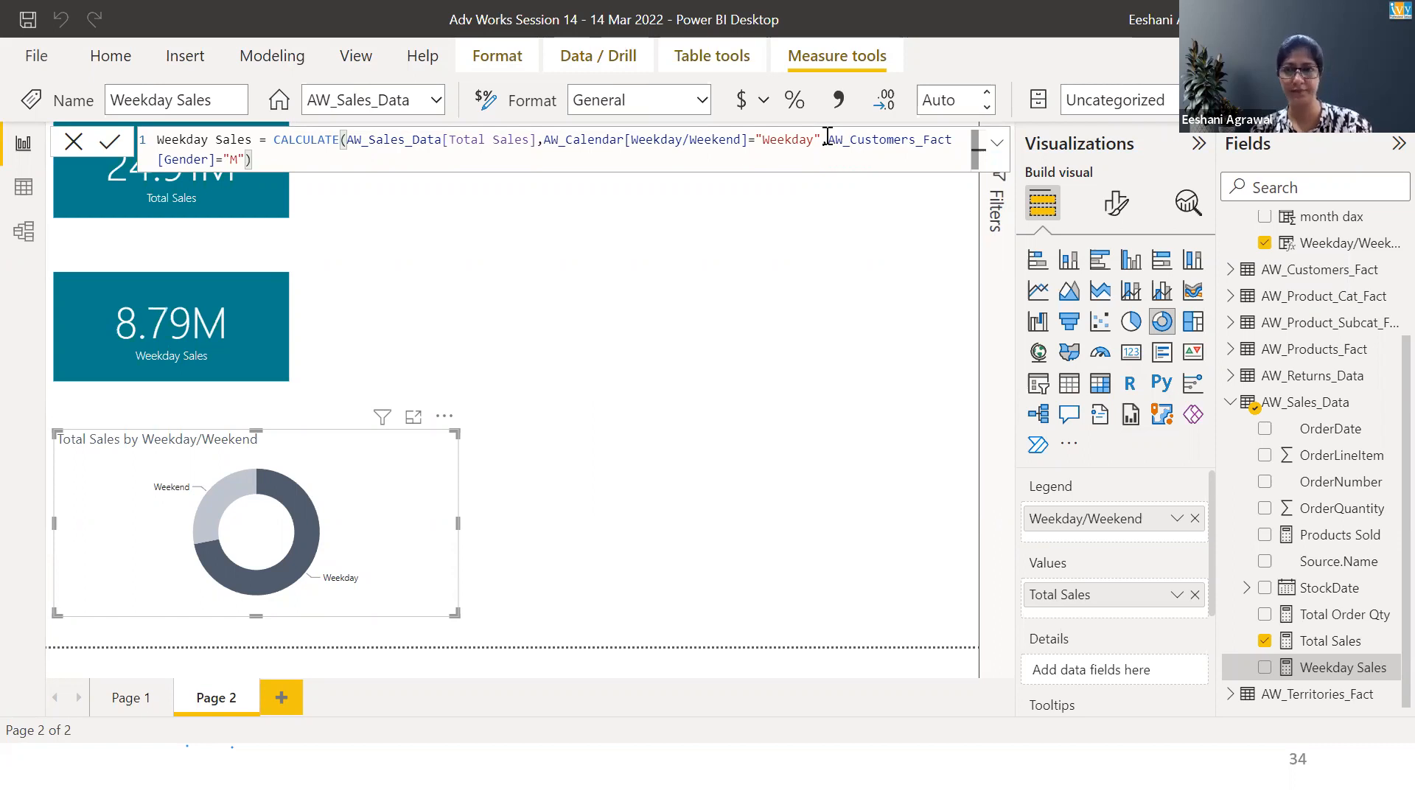
Switch to the PowerPoint editor and highlight the first seven exercise items on slide 34
key(alt+Tab)
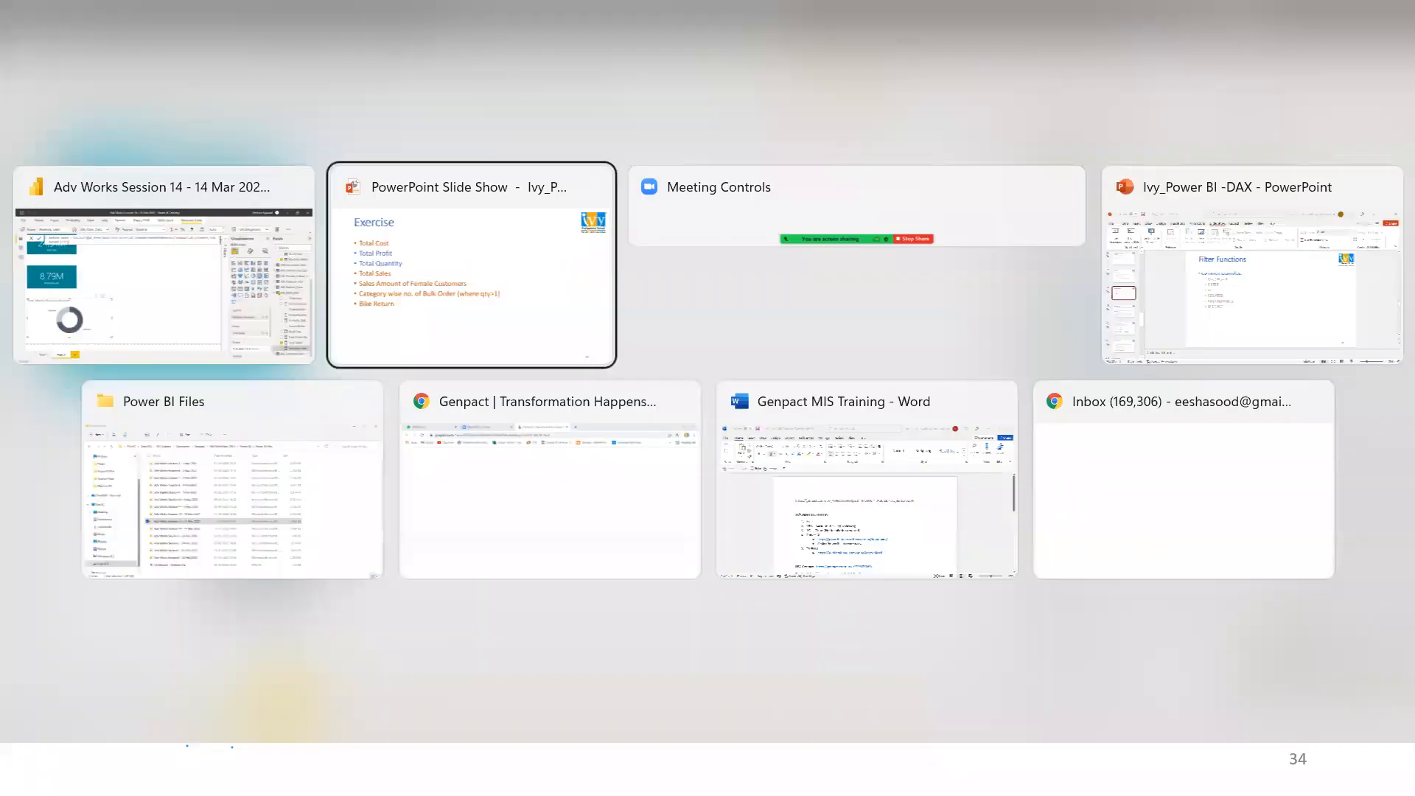
key(Escape)
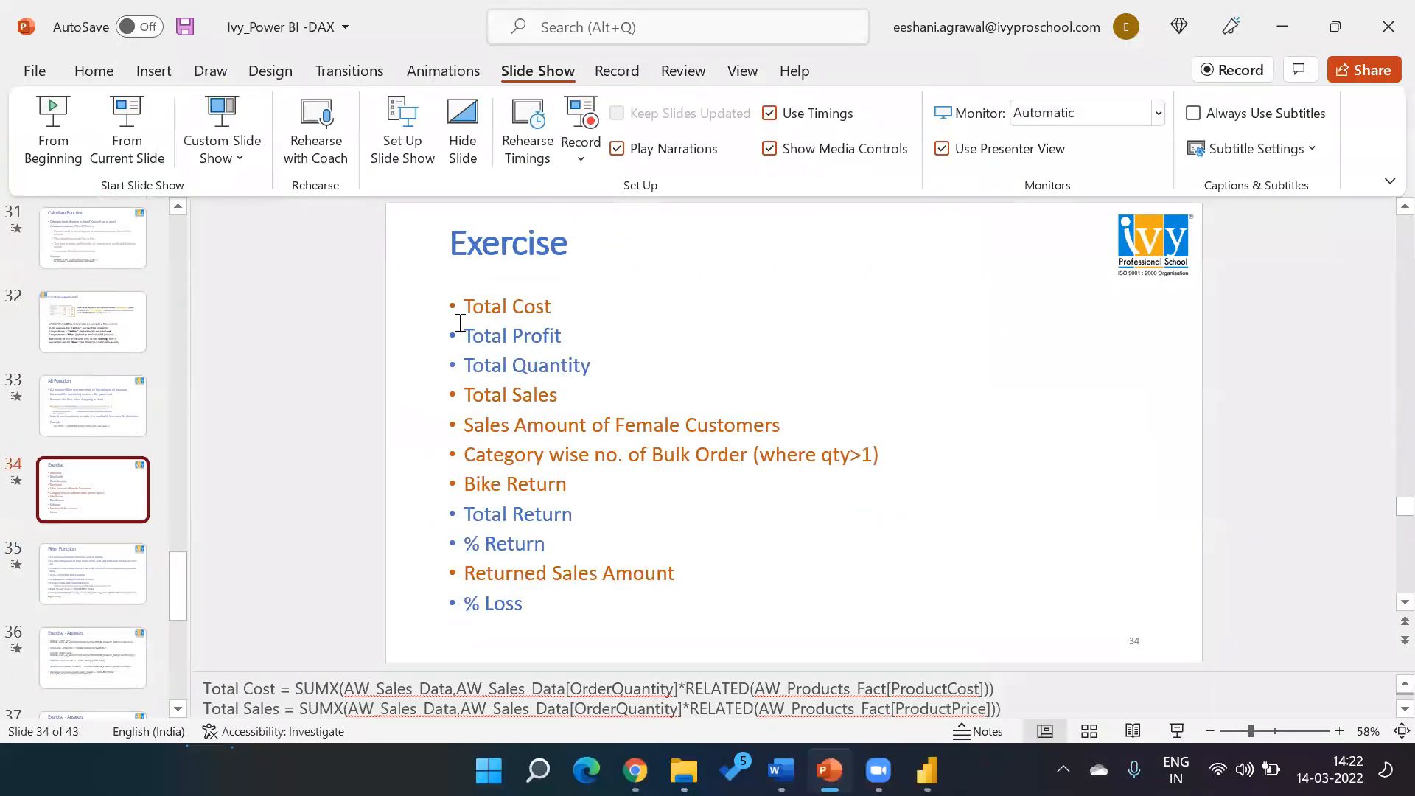
click(461, 305)
key(shift+Down)
key(shift+Down)
key(shift+Down)
key(shift+Down)
key(shift+Down)
key(shift+Down)
key(shift+Down)
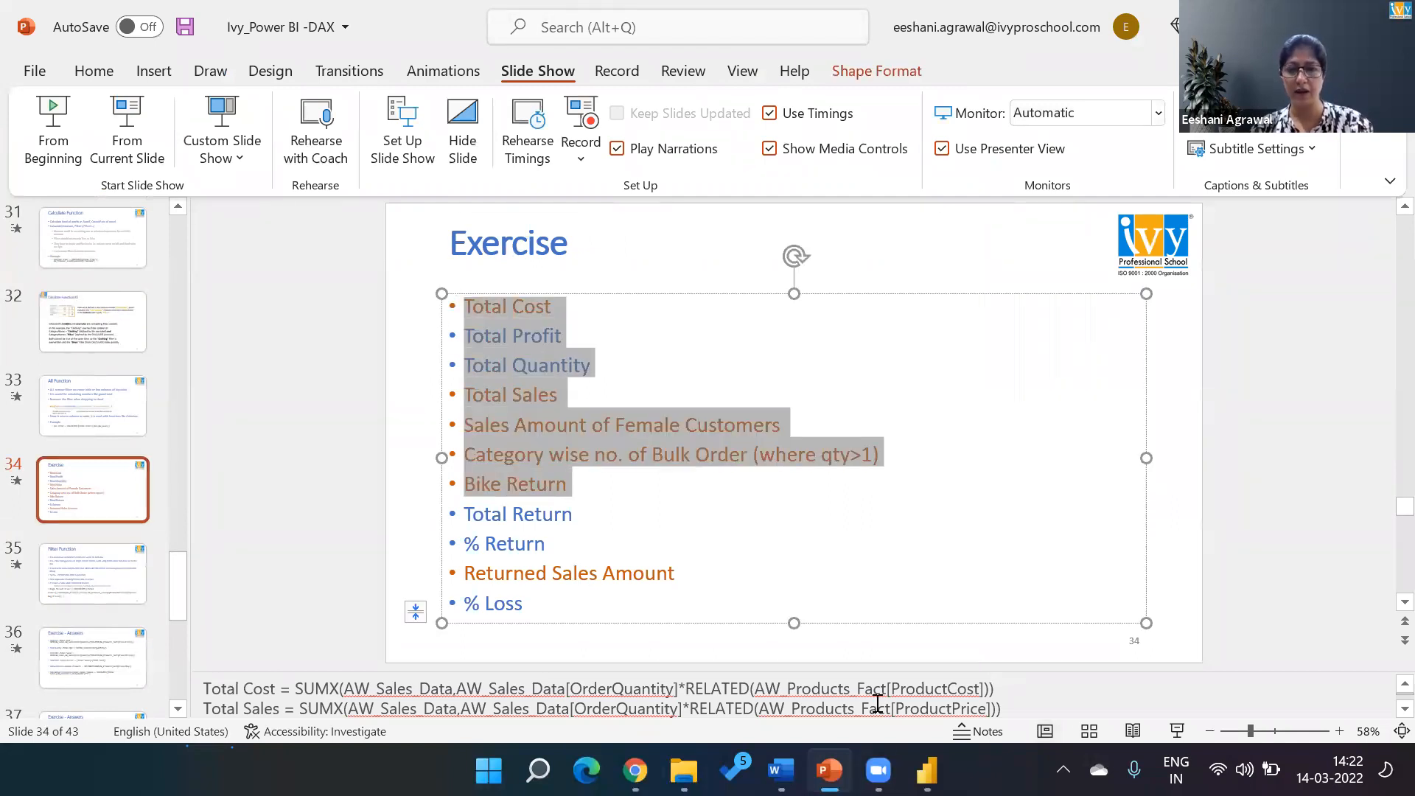
click(877, 704)
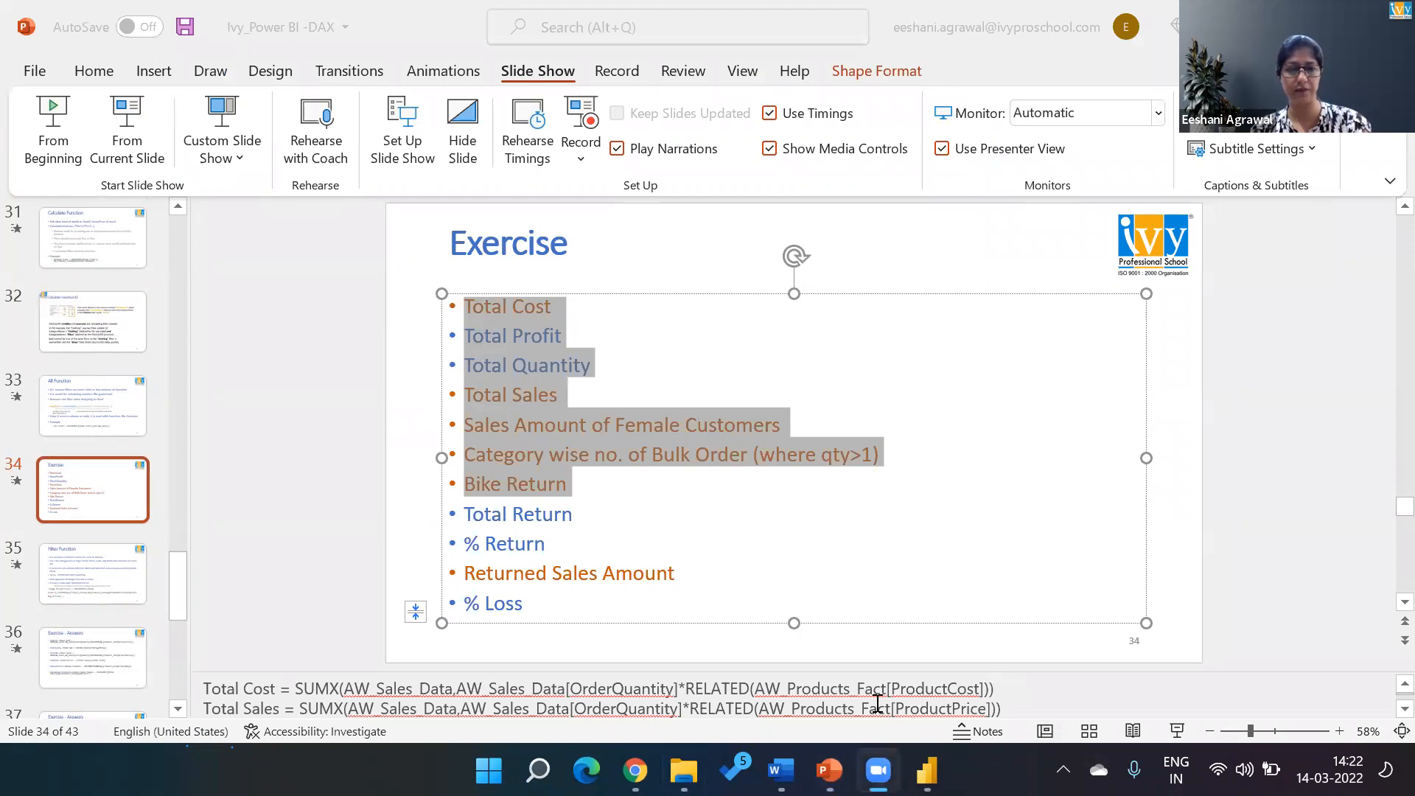
key(super+Tab)
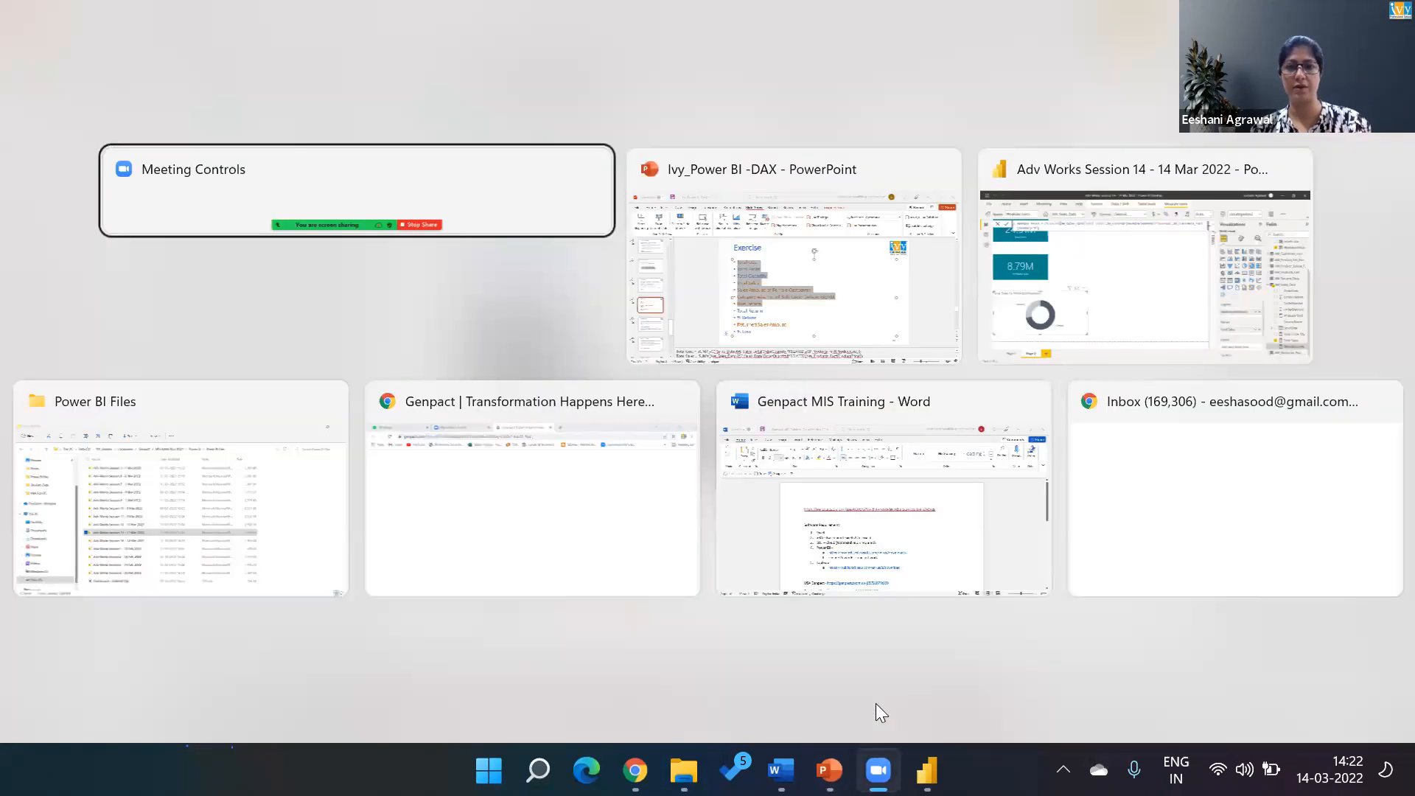
key(alt+Tab)
key(alt+Tab)
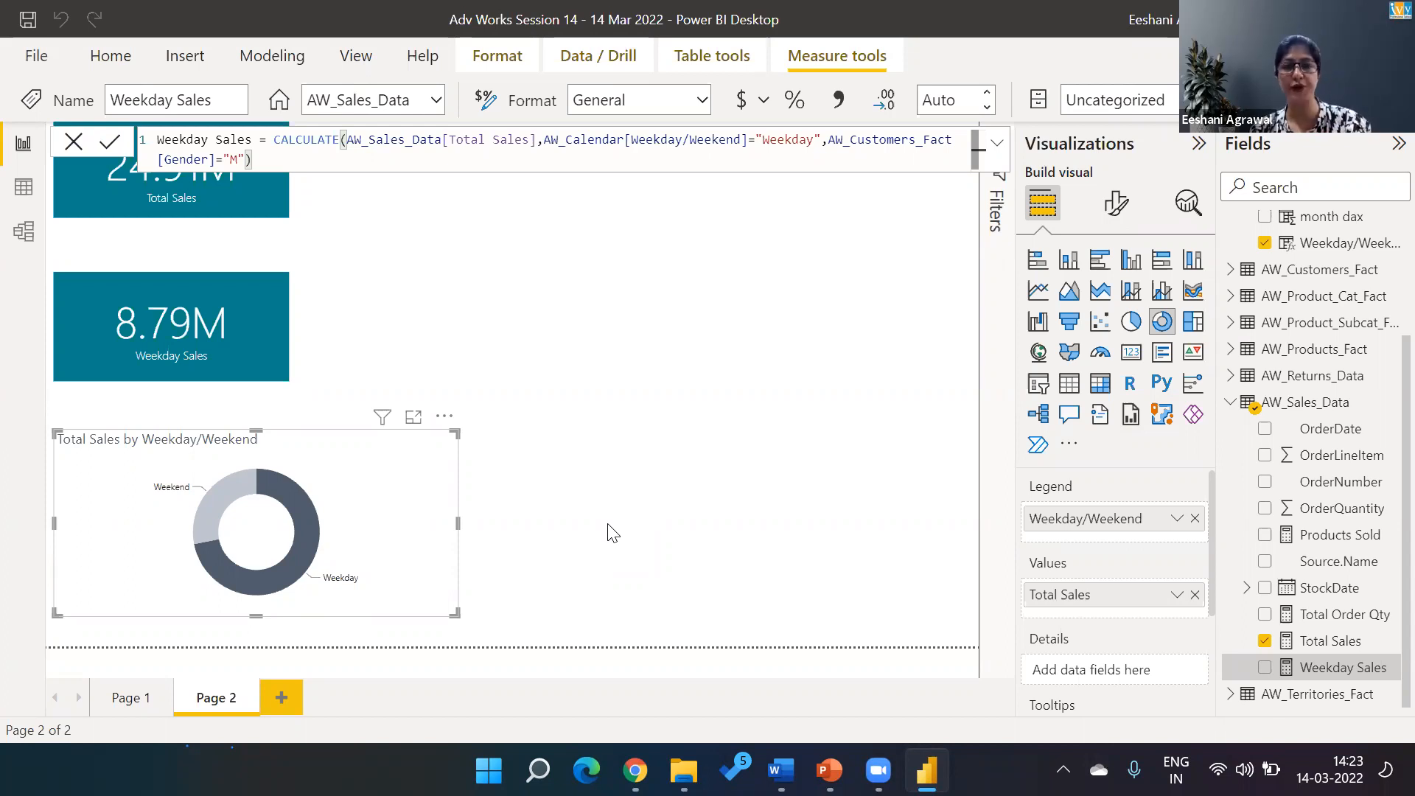
key(alt+Tab)
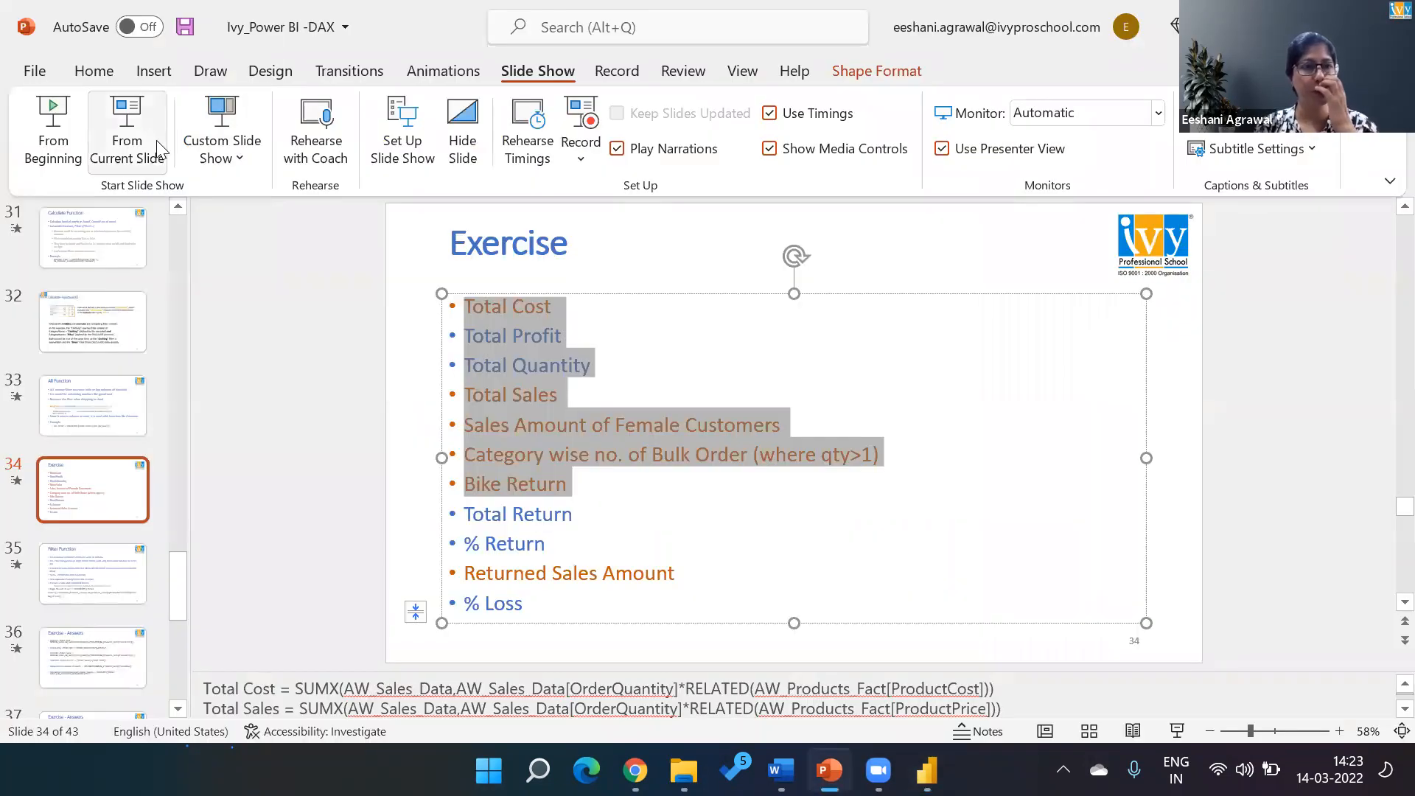
Start the slide show from slide 34 and reveal the Exercise items up to Bike Return
click(117, 156)
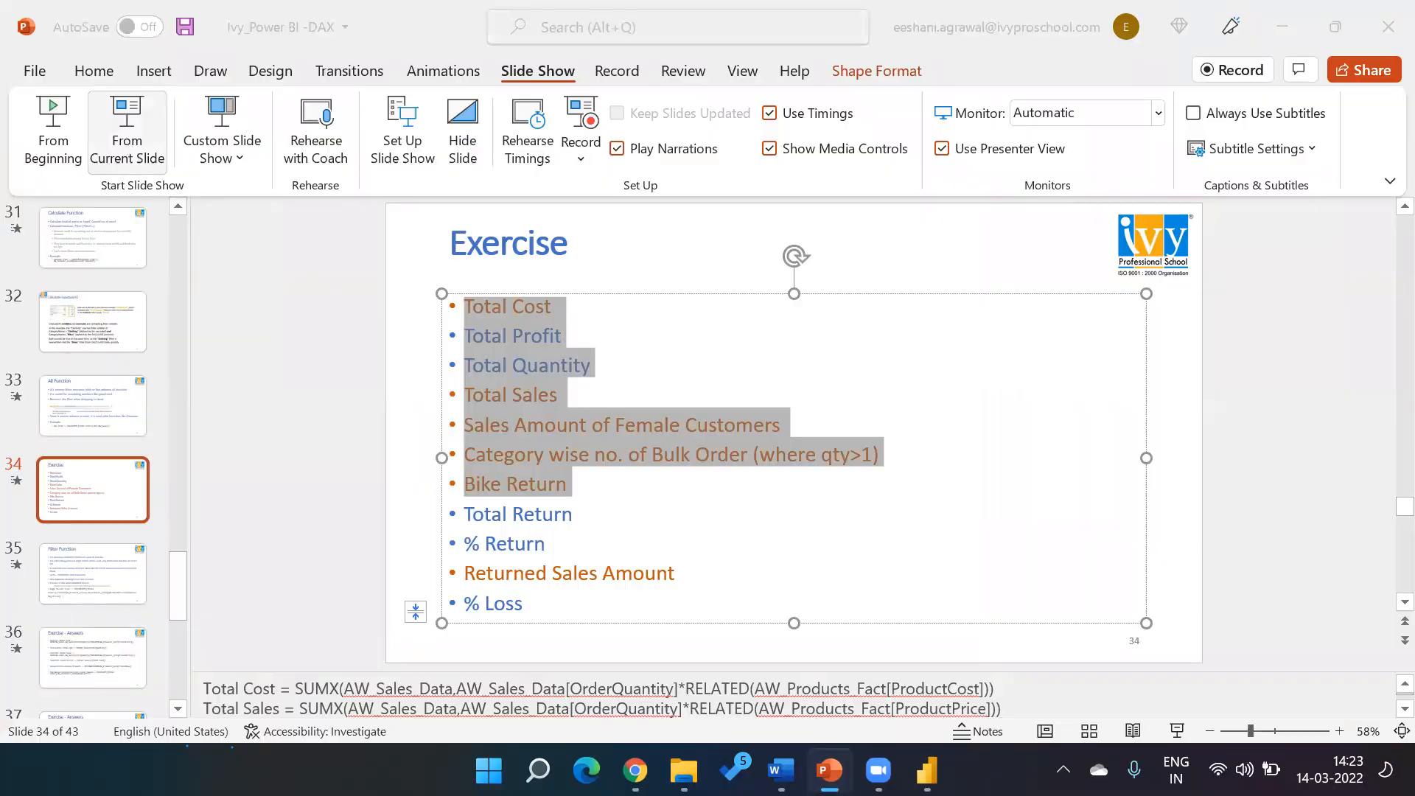
key(Right)
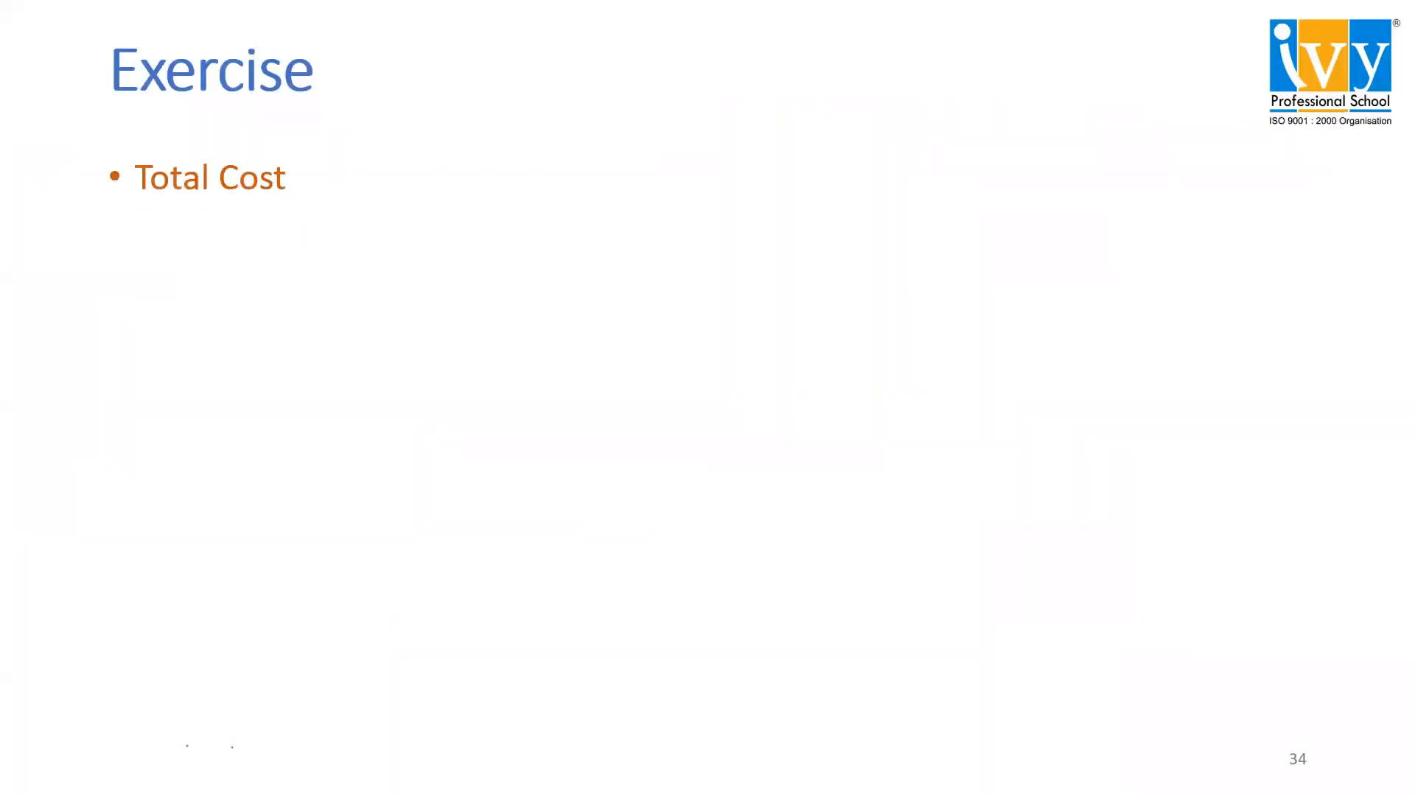
key(Right)
key(Right)
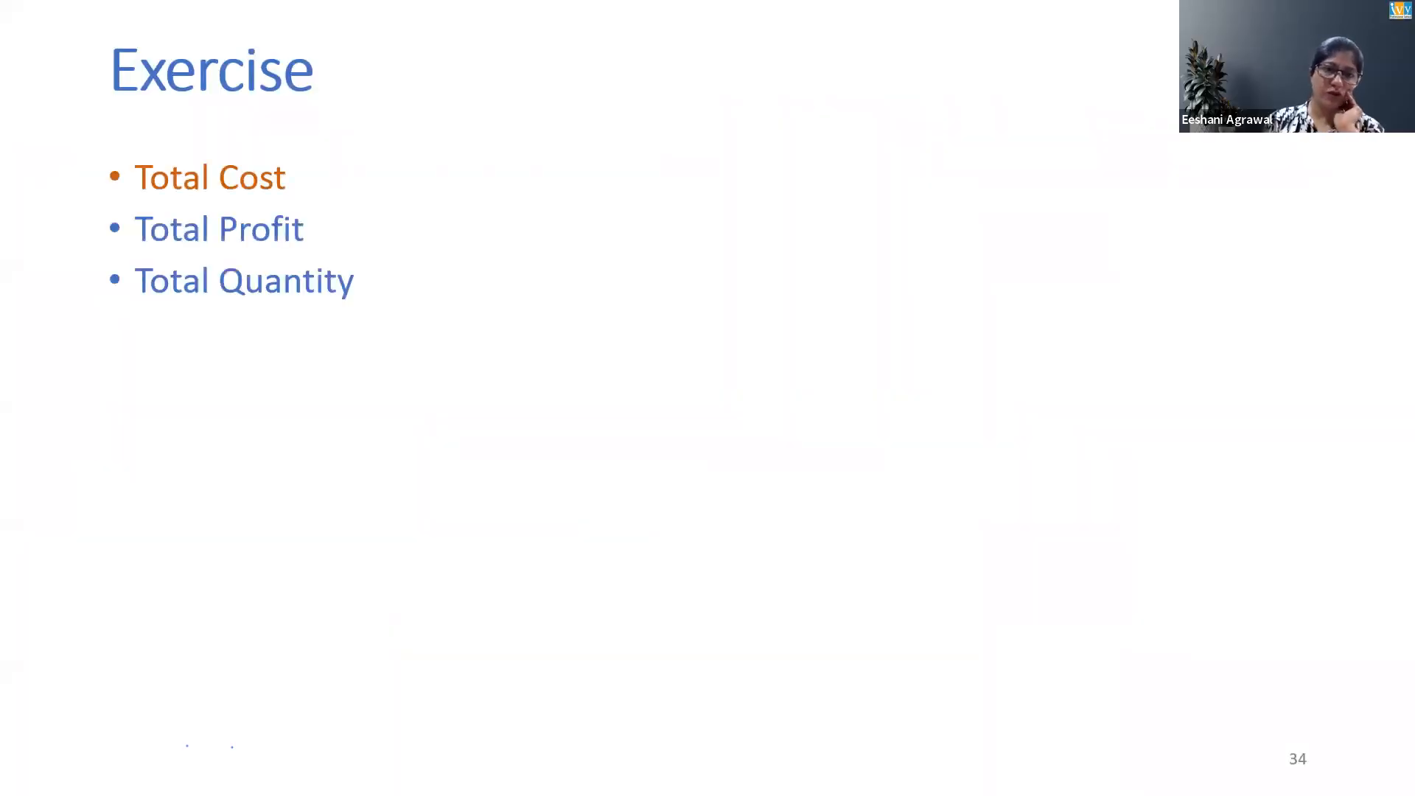
key(Right)
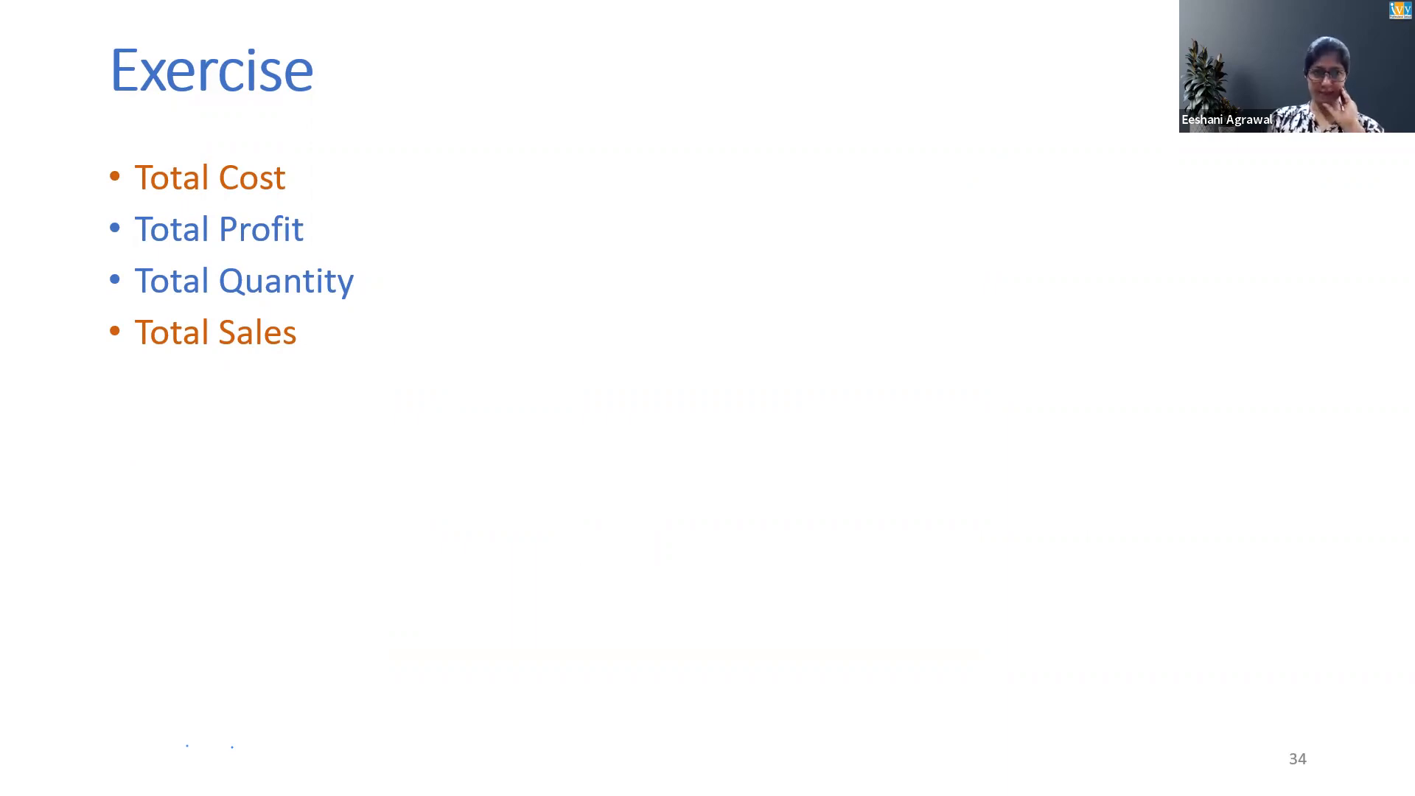
key(Right)
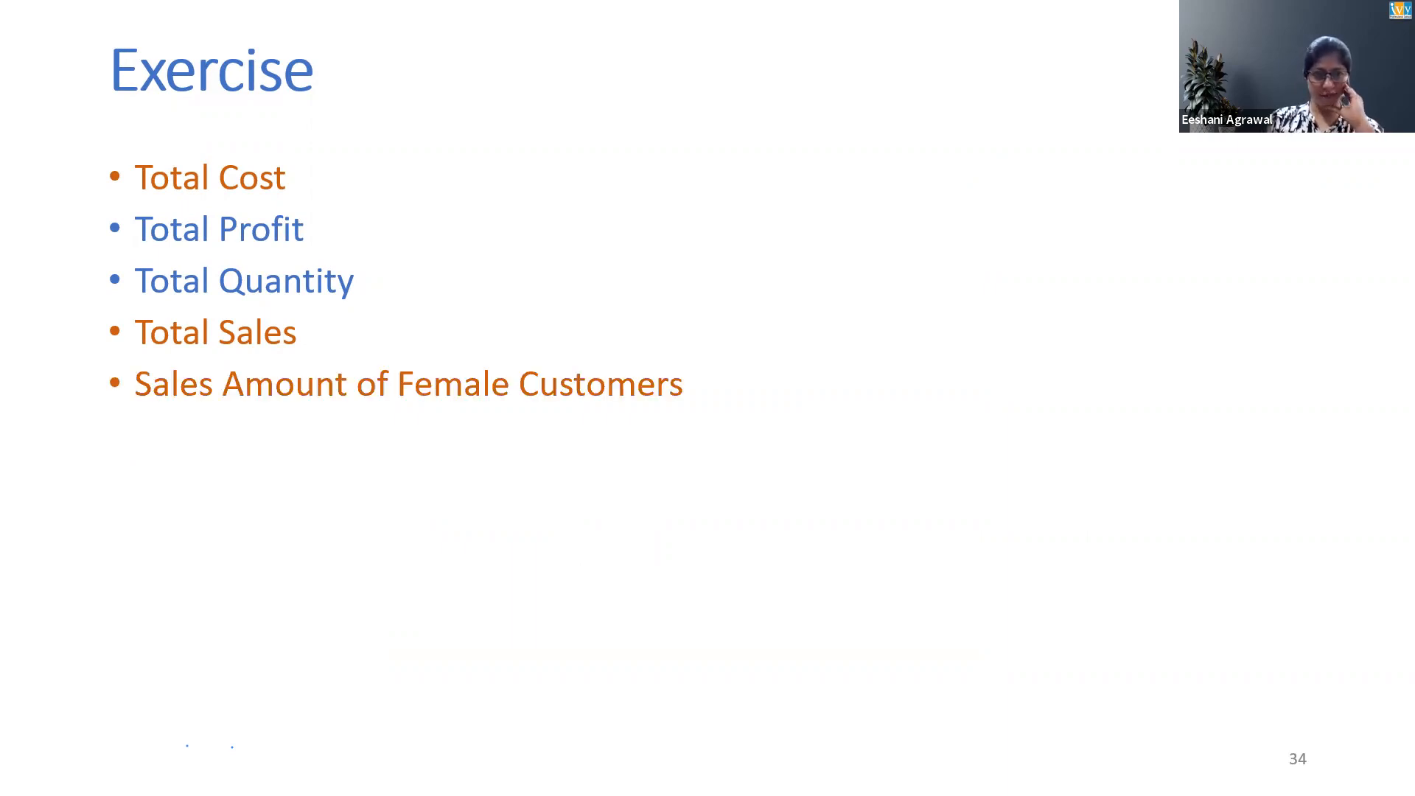
key(Right)
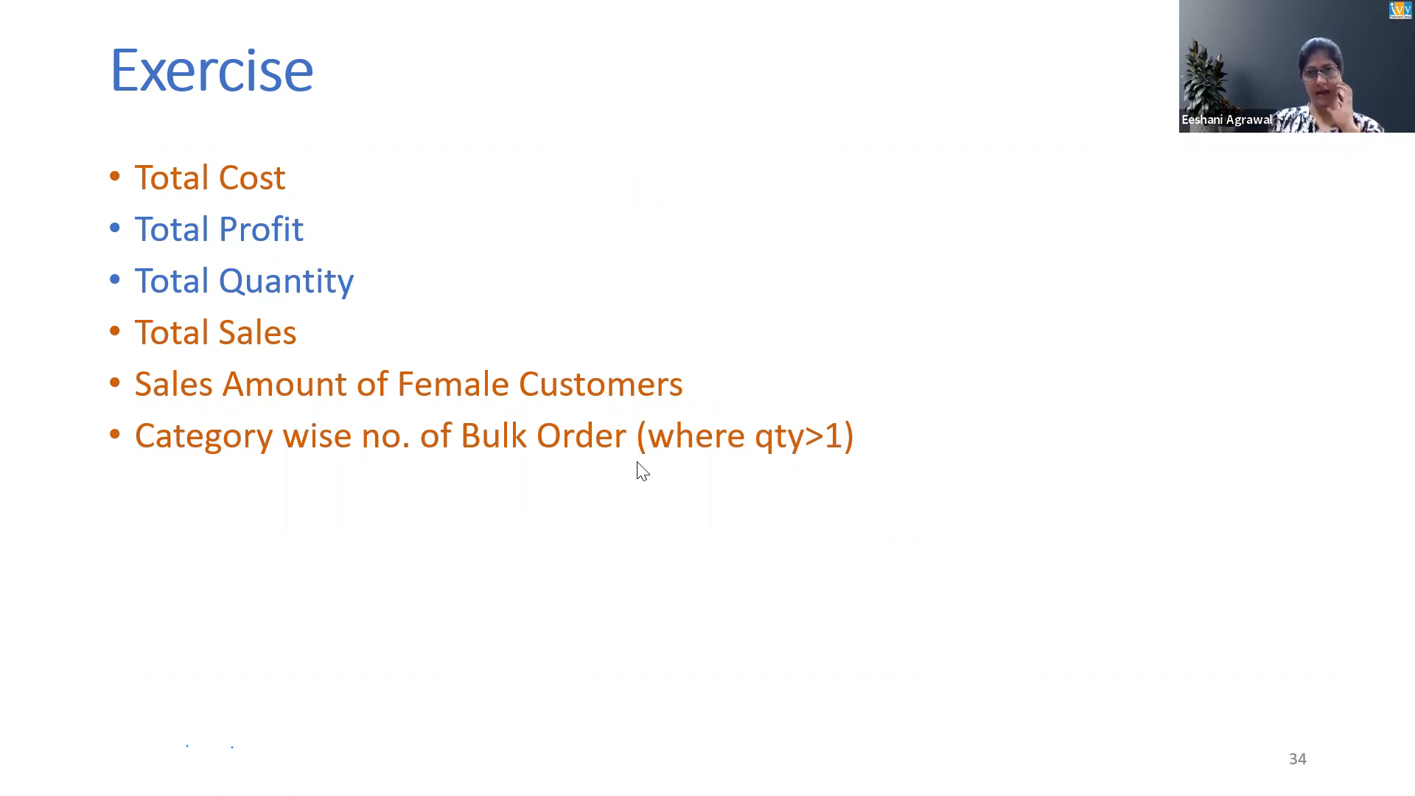
click(744, 489)
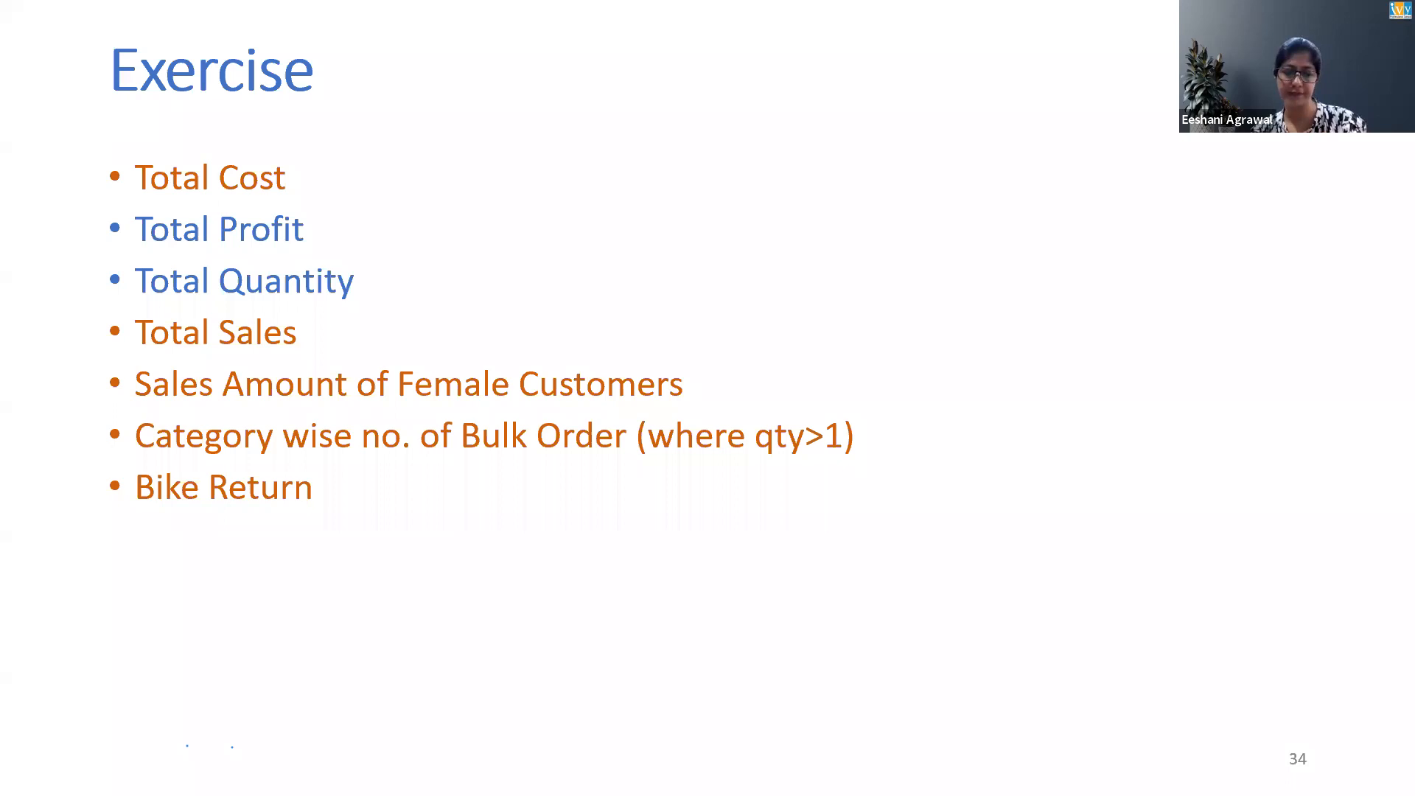
Switch to Power BI and review the Weekday Sales and Total Sales measure formulas
key(alt+Tab)
key(alt+Tab)
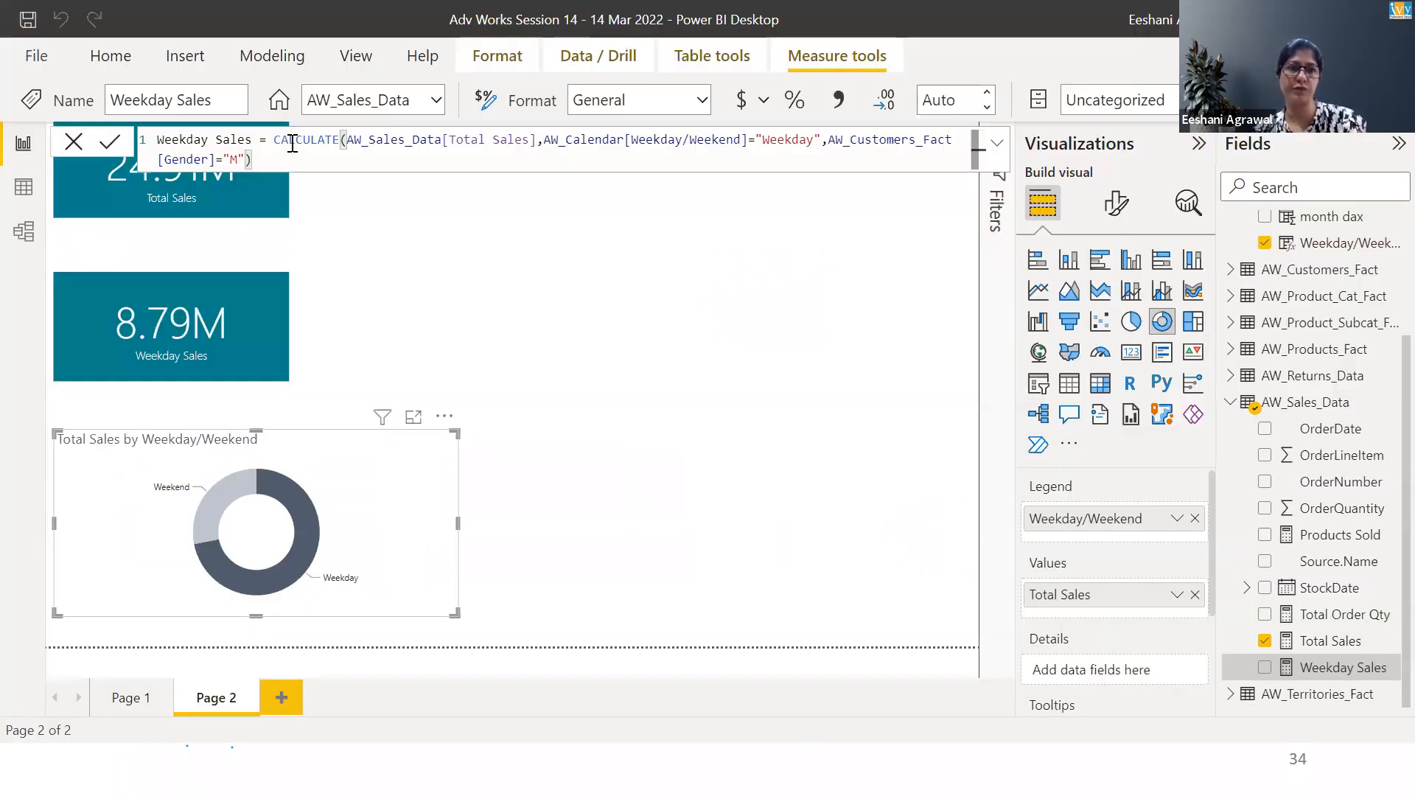
drag(254, 159, 151, 139)
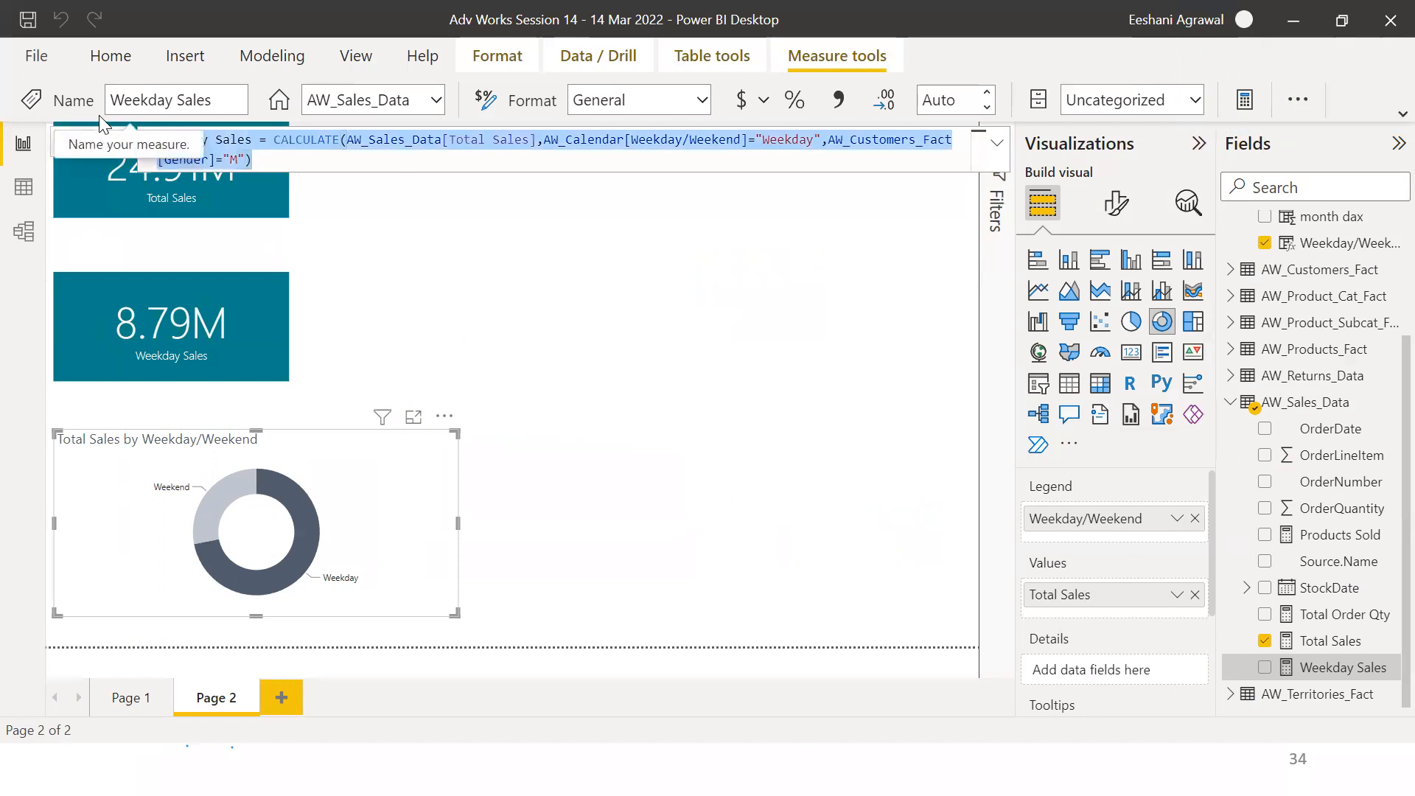
click(942, 319)
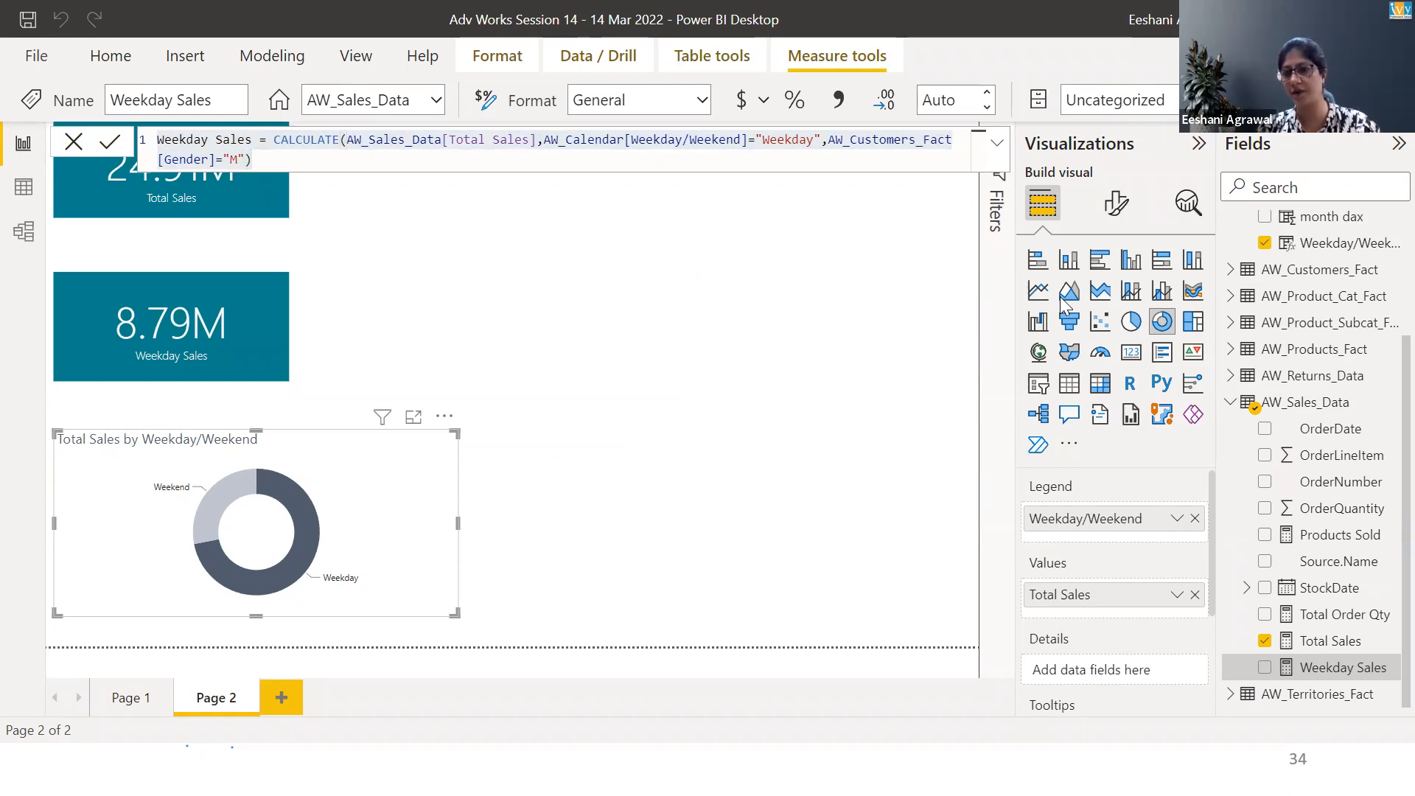
click(1327, 641)
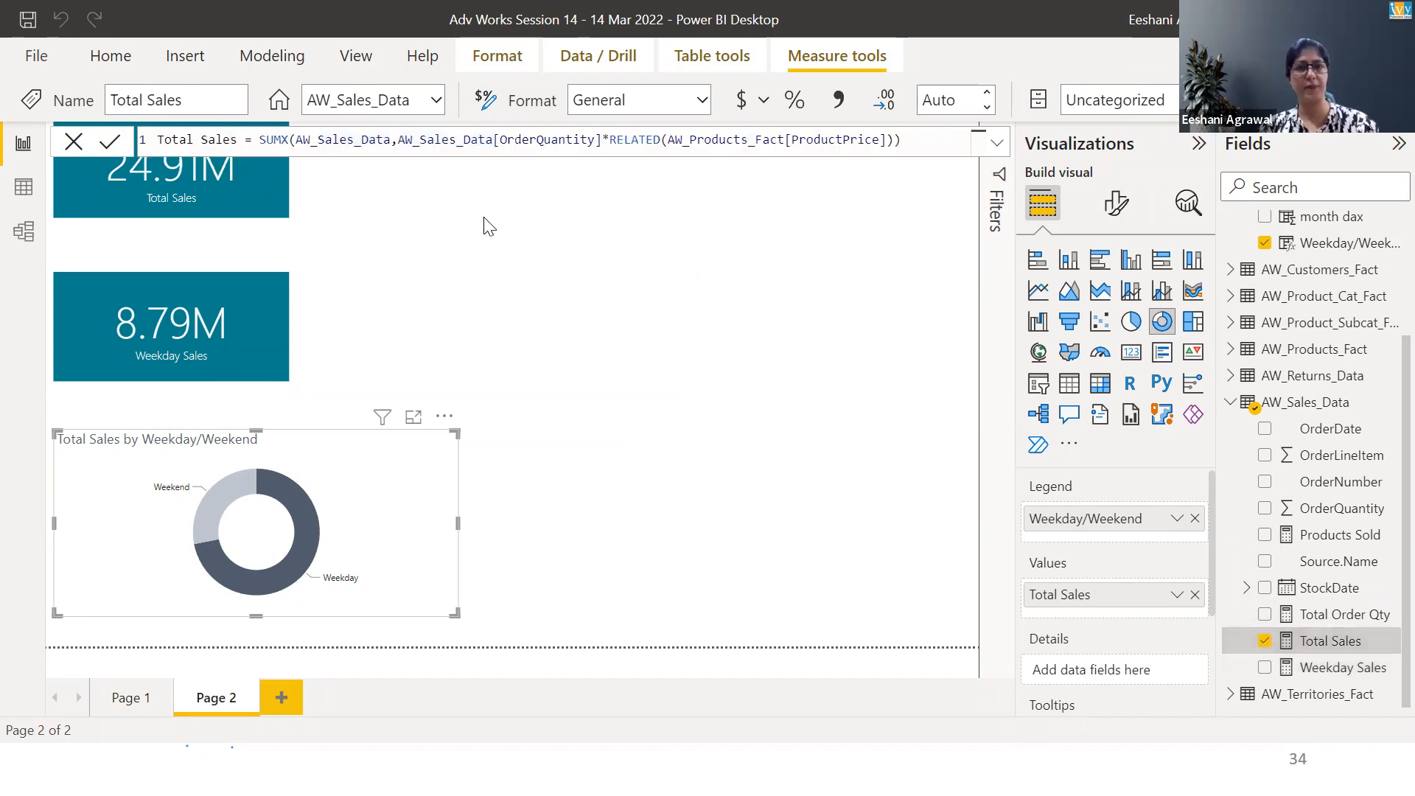
drag(909, 140, 299, 121)
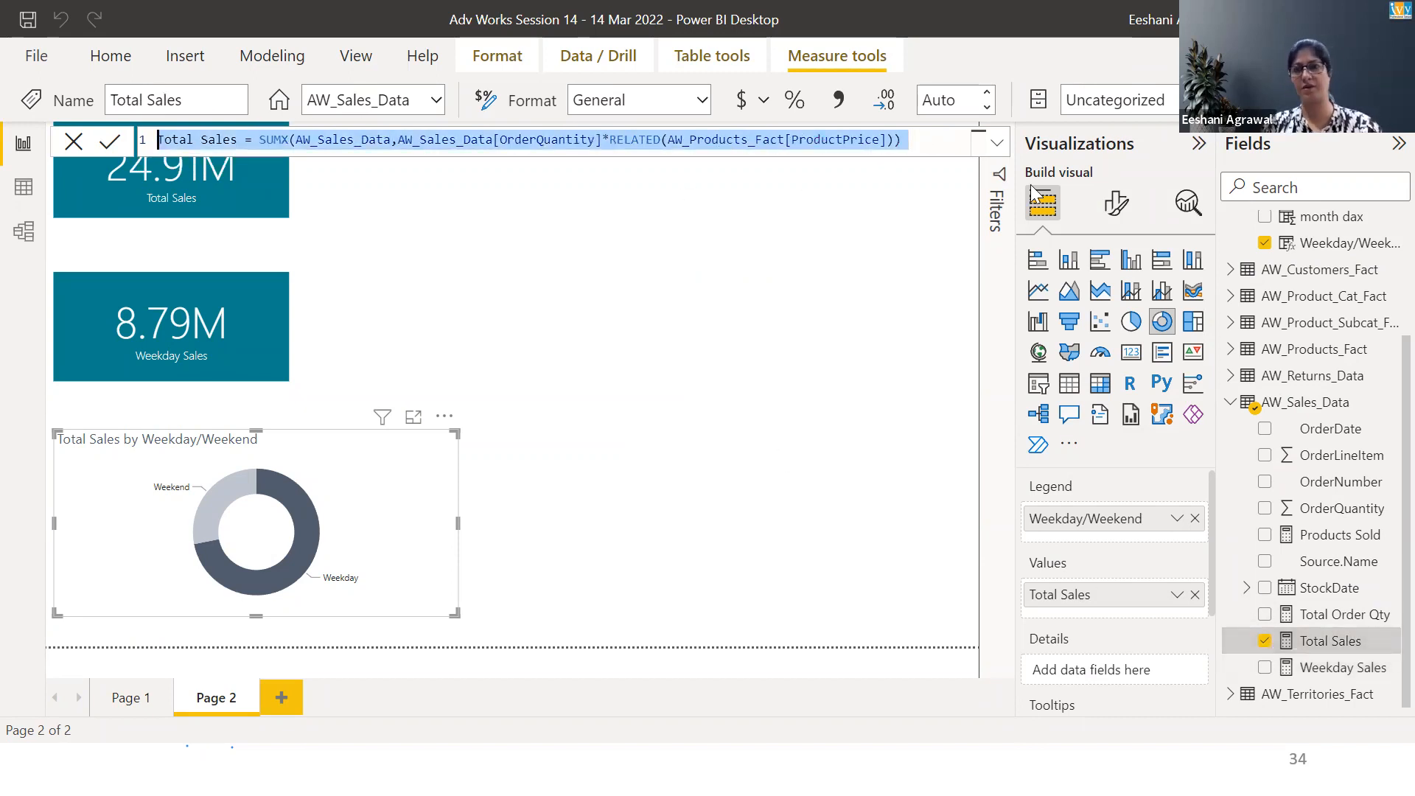
click(682, 699)
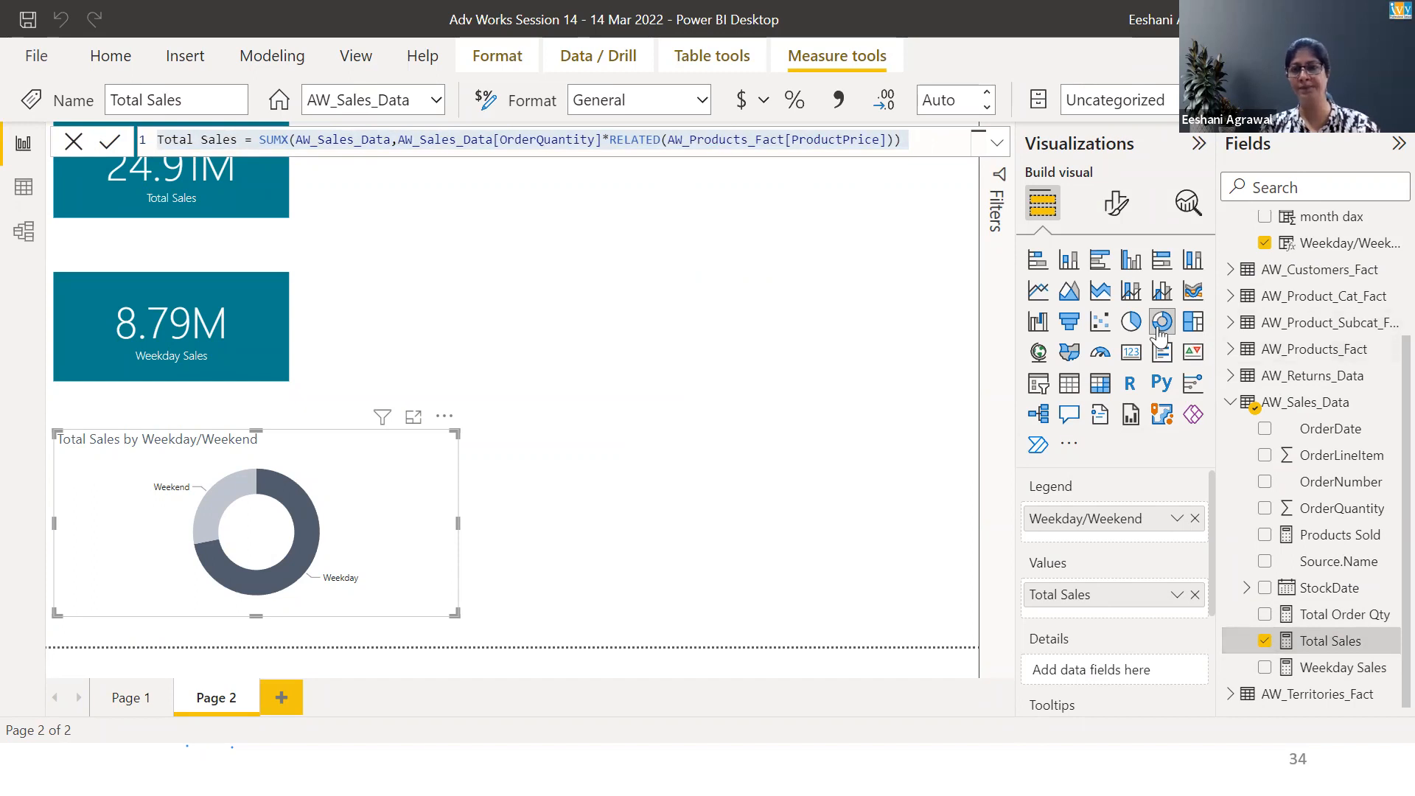
key(alt+Tab)
key(Tab)
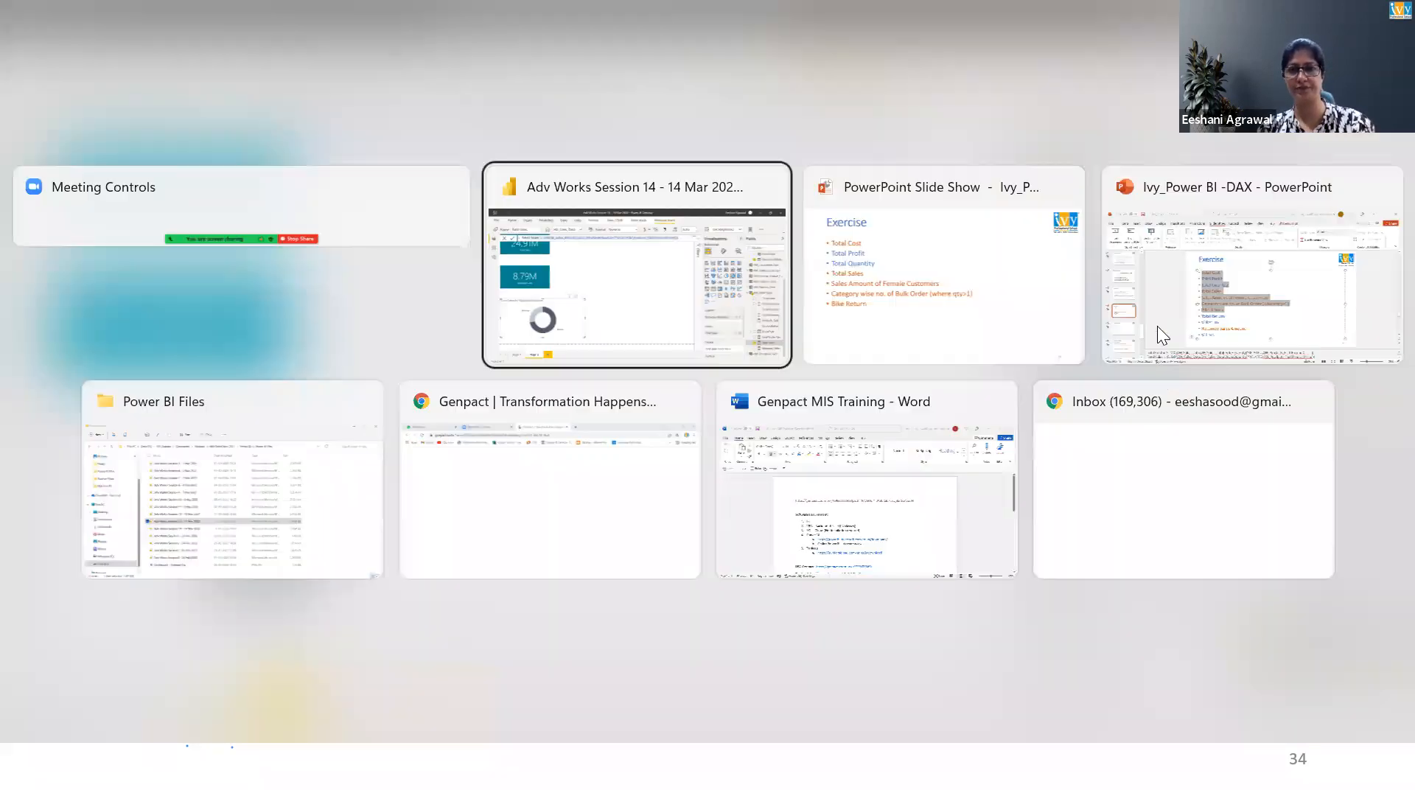
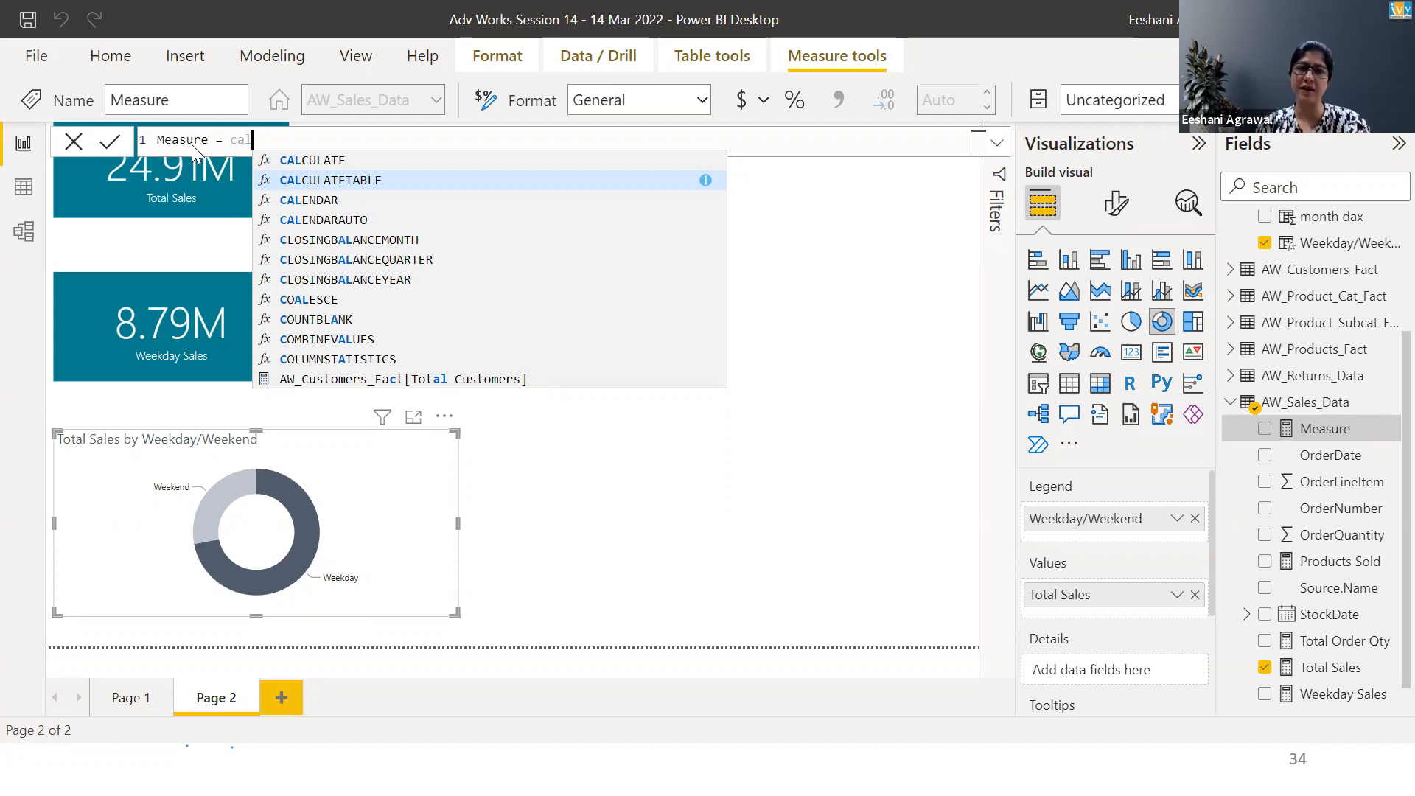
key(BackSpace)
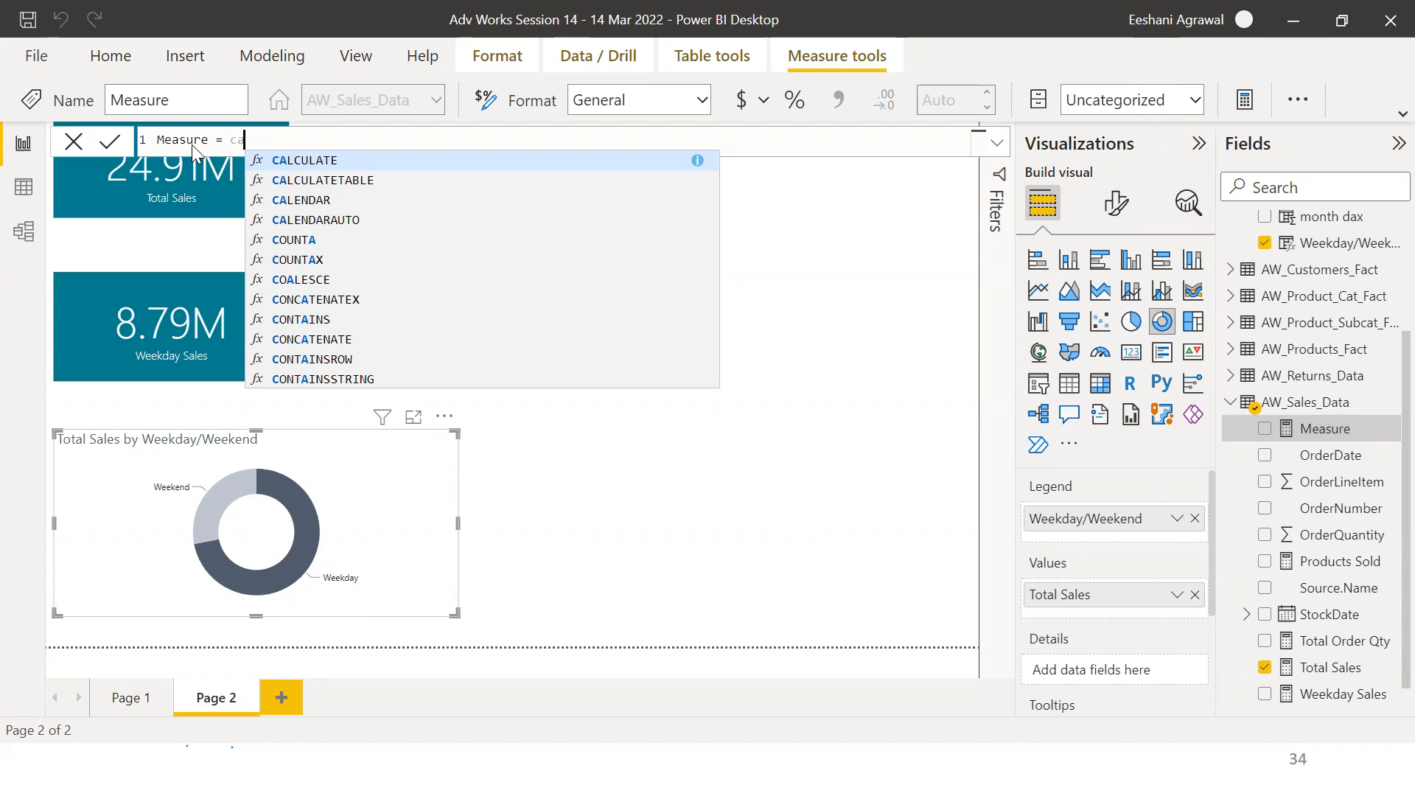
key(Tab)
text(a)
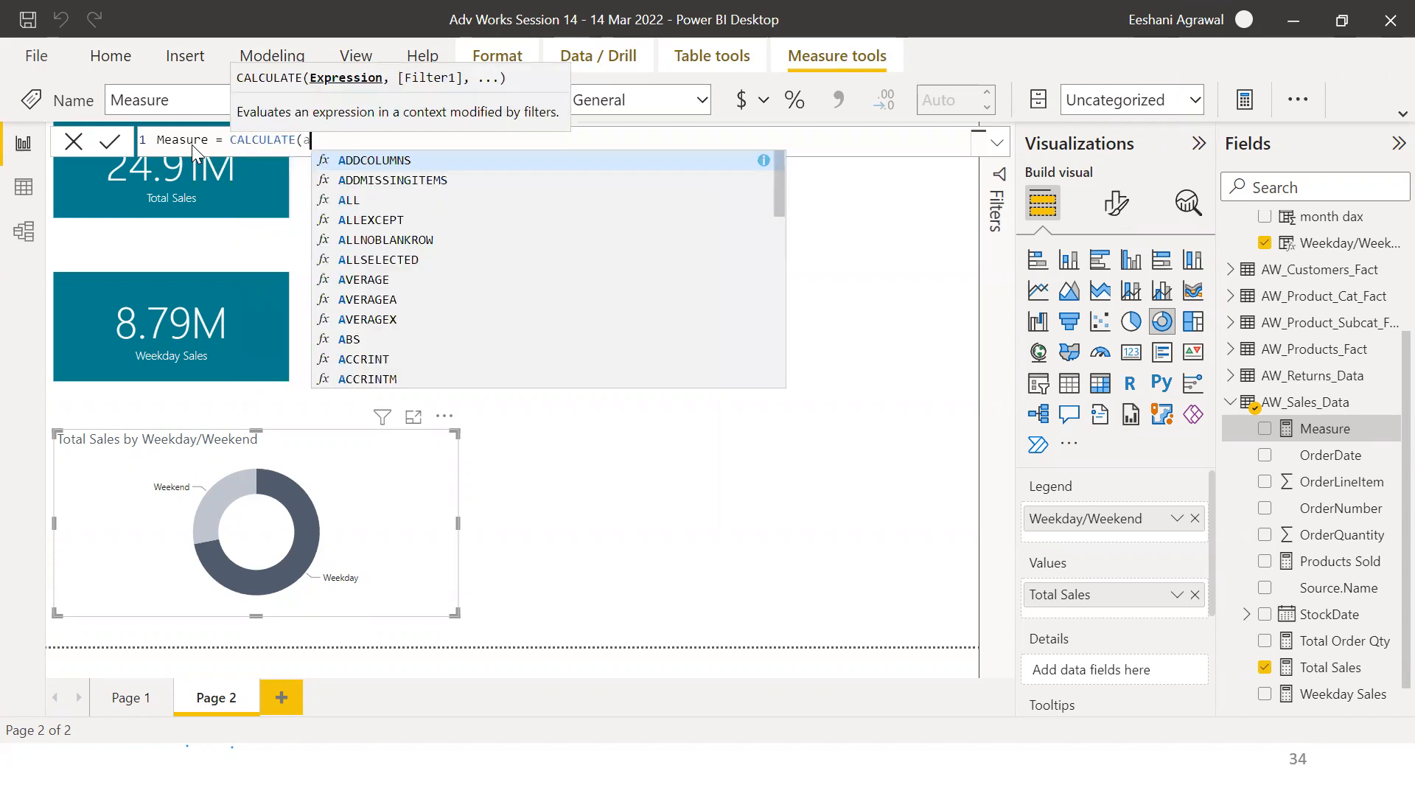
text(vg)
key(Tab)
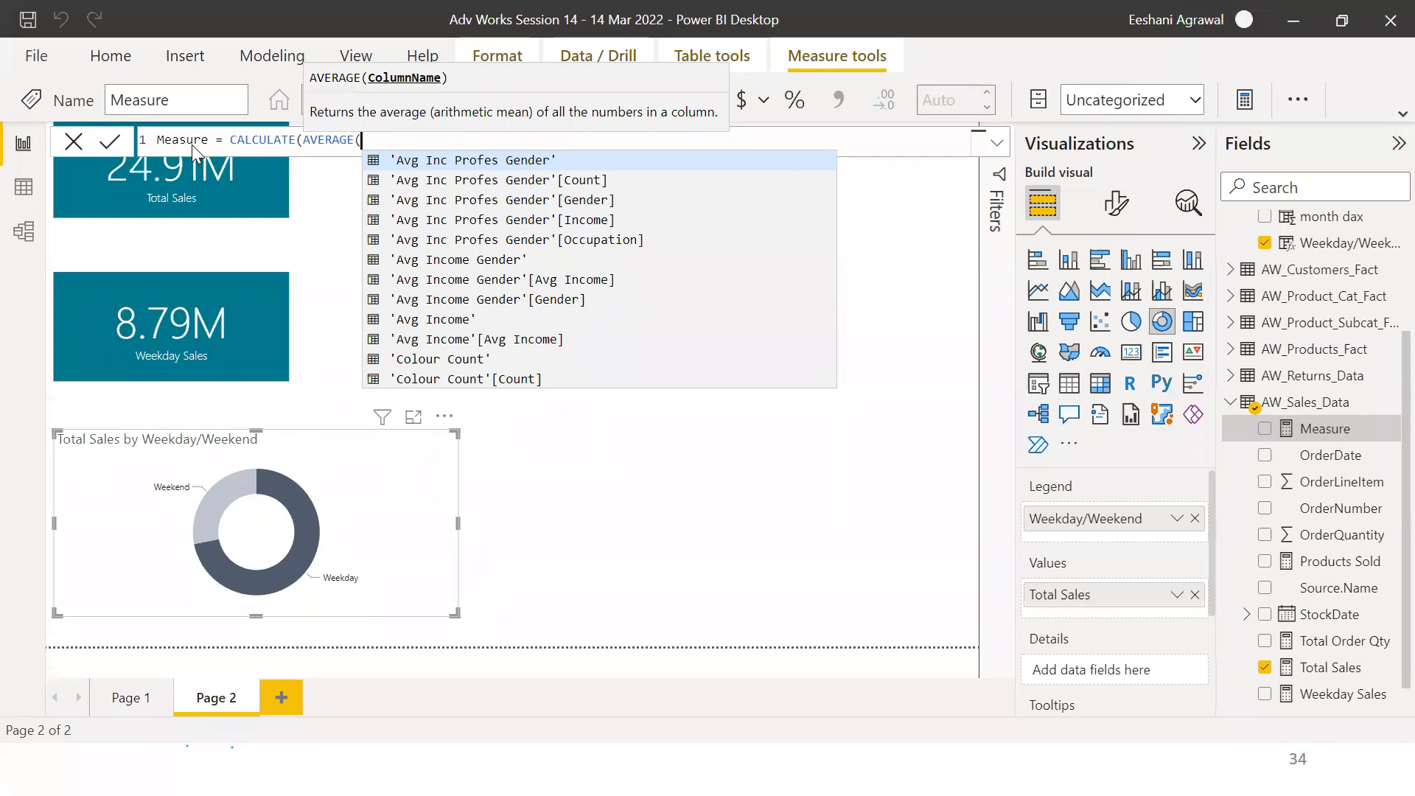
text(bir)
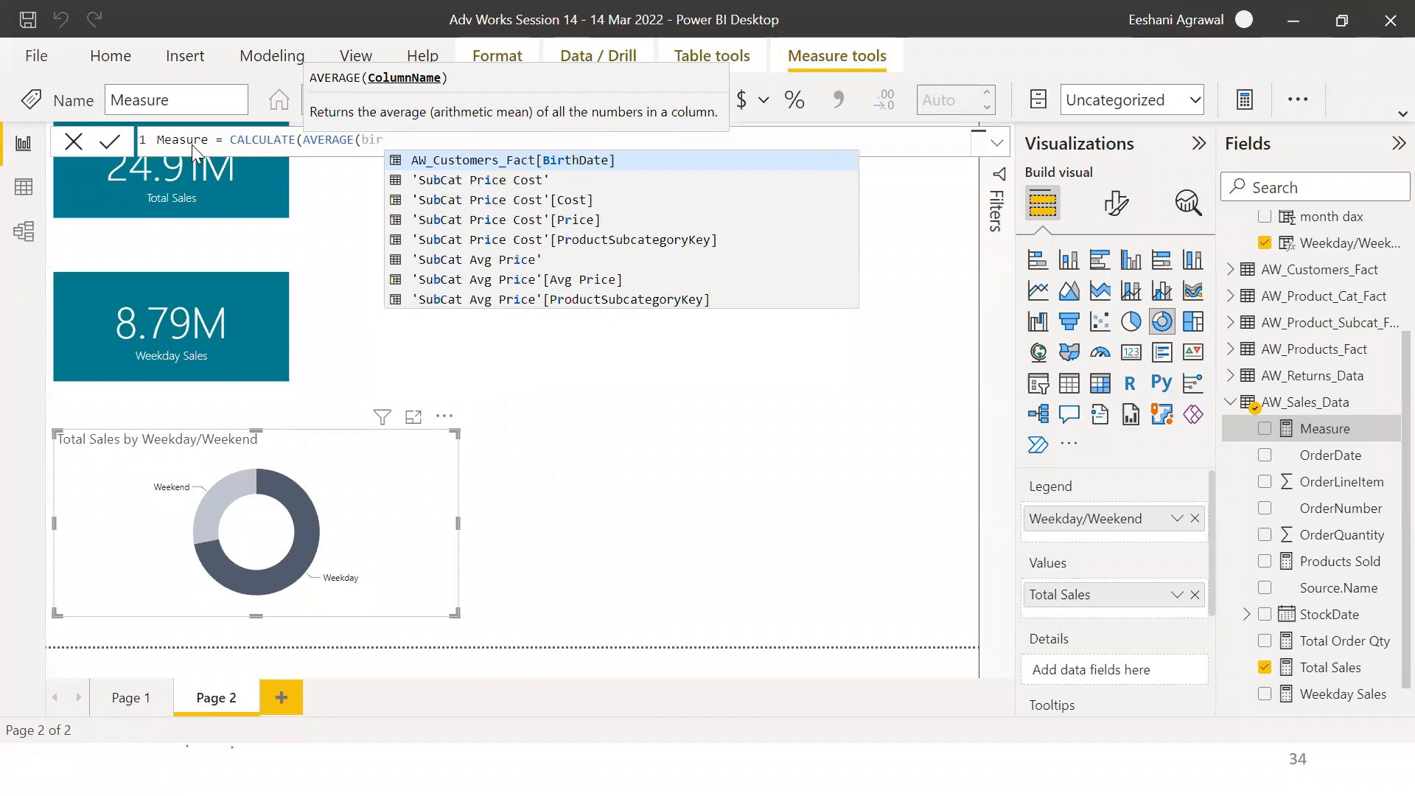
key(Tab)
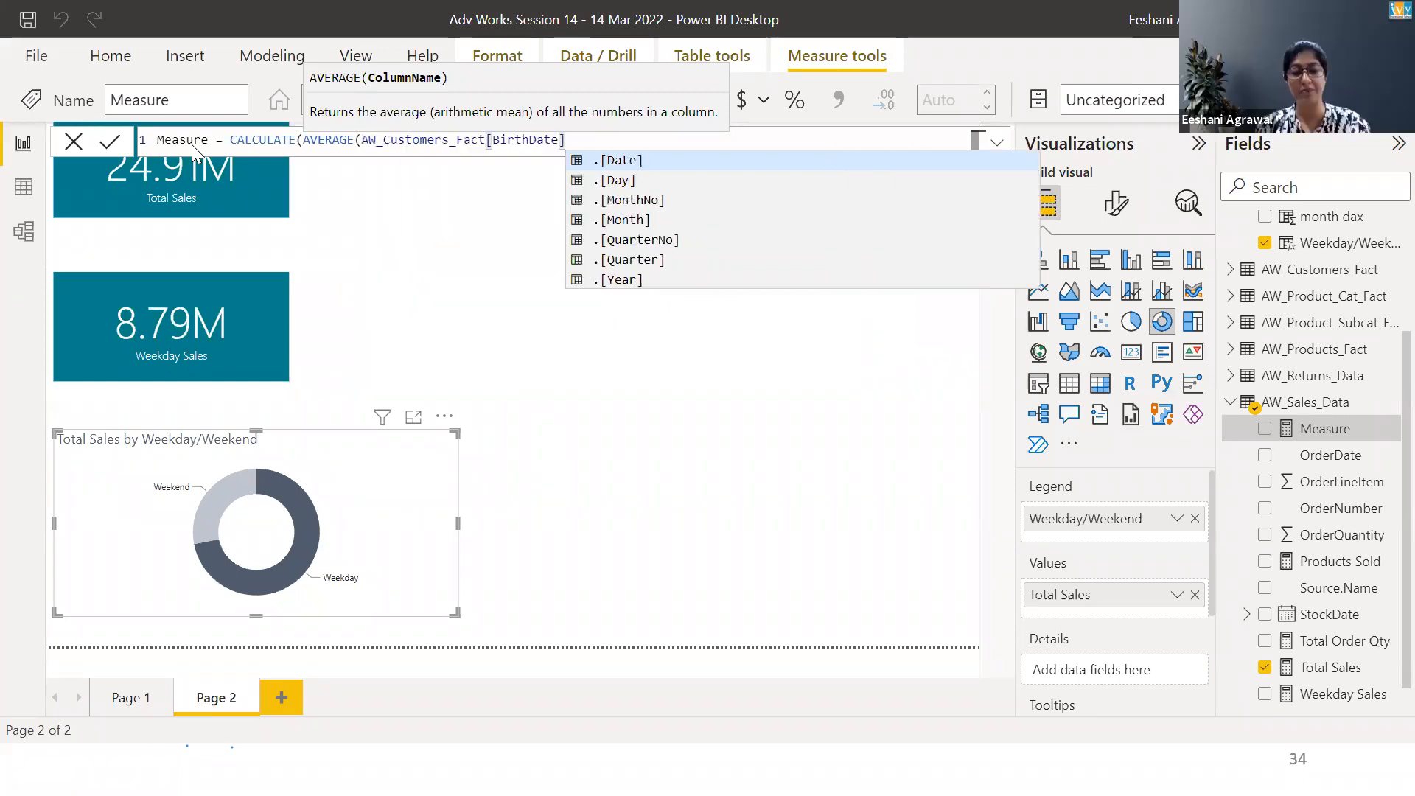
text(-to)
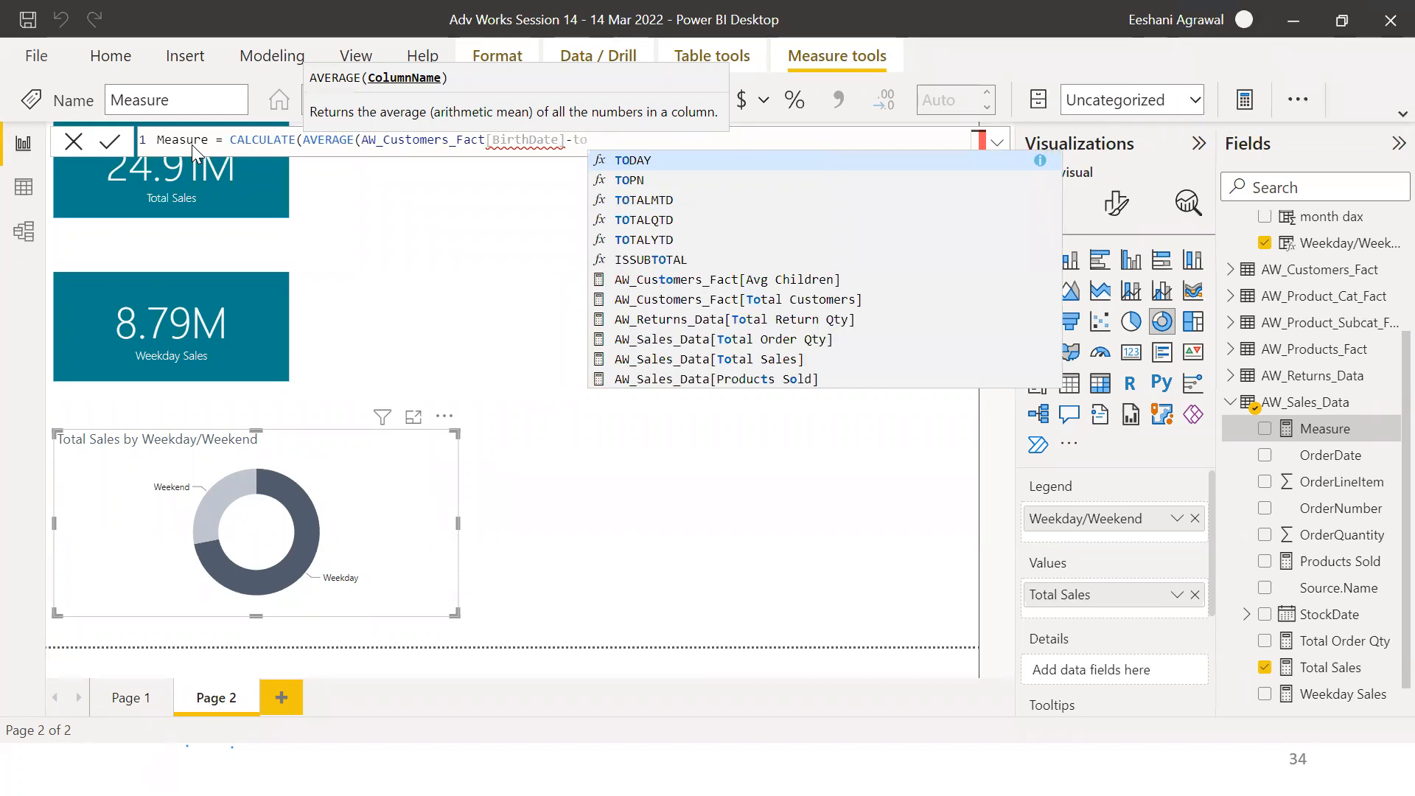
key(BackSpace)
key(BackSpace)
key(BackSpace)
key(BackSpace)
key(BackSpace)
key(BackSpace)
key(BackSpace)
key(BackSpace)
key(BackSpace)
key(BackSpace)
key(BackSpace)
key(BackSpace)
key(BackSpace)
key(BackSpace)
key(BackSpace)
key(BackSpace)
key(BackSpace)
key(BackSpace)
key(BackSpace)
key(BackSpace)
key(BackSpace)
key(BackSpace)
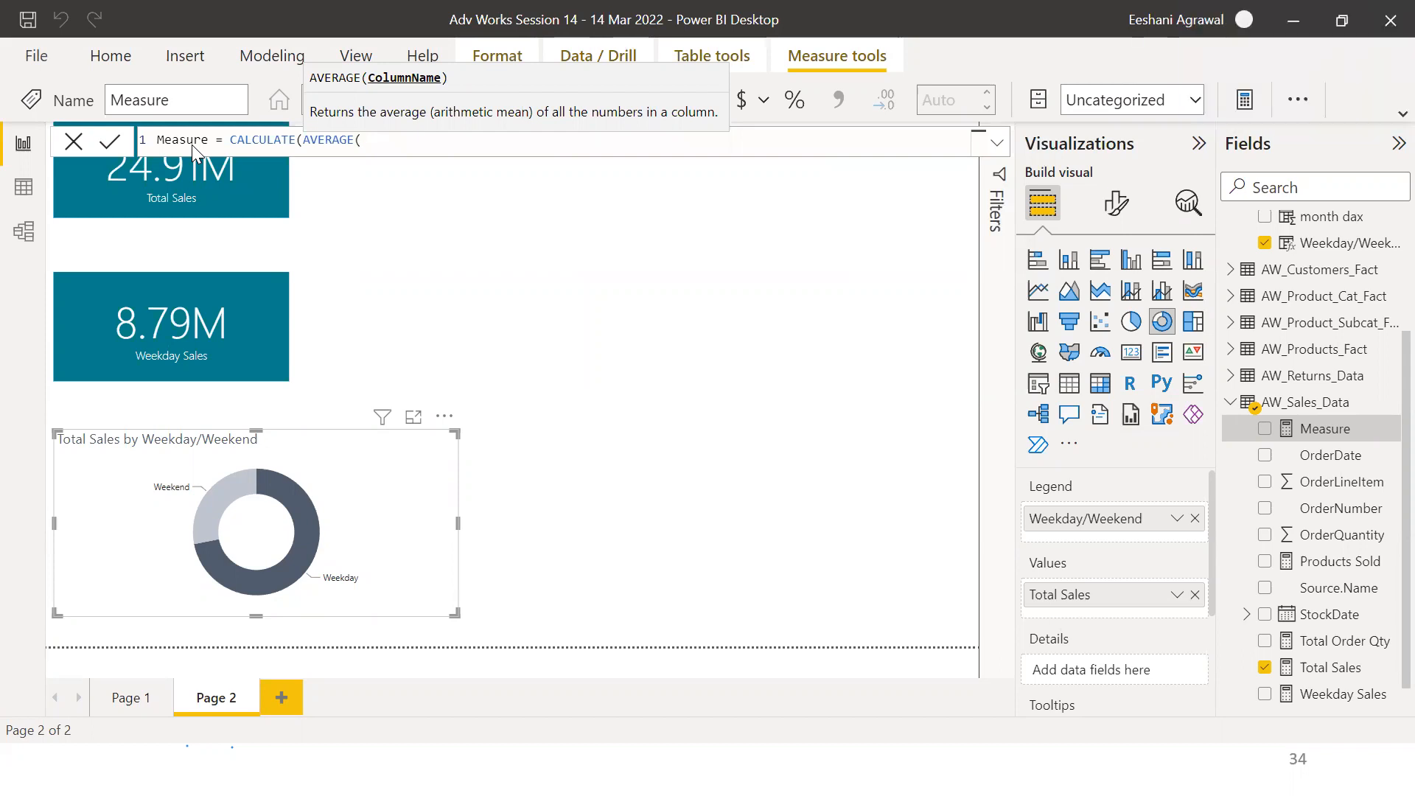
key(BackSpace)
key(BackSpace)
key(BackSpace)
key(BackSpace)
key(BackSpace)
key(BackSpace)
key(BackSpace)
key(BackSpace)
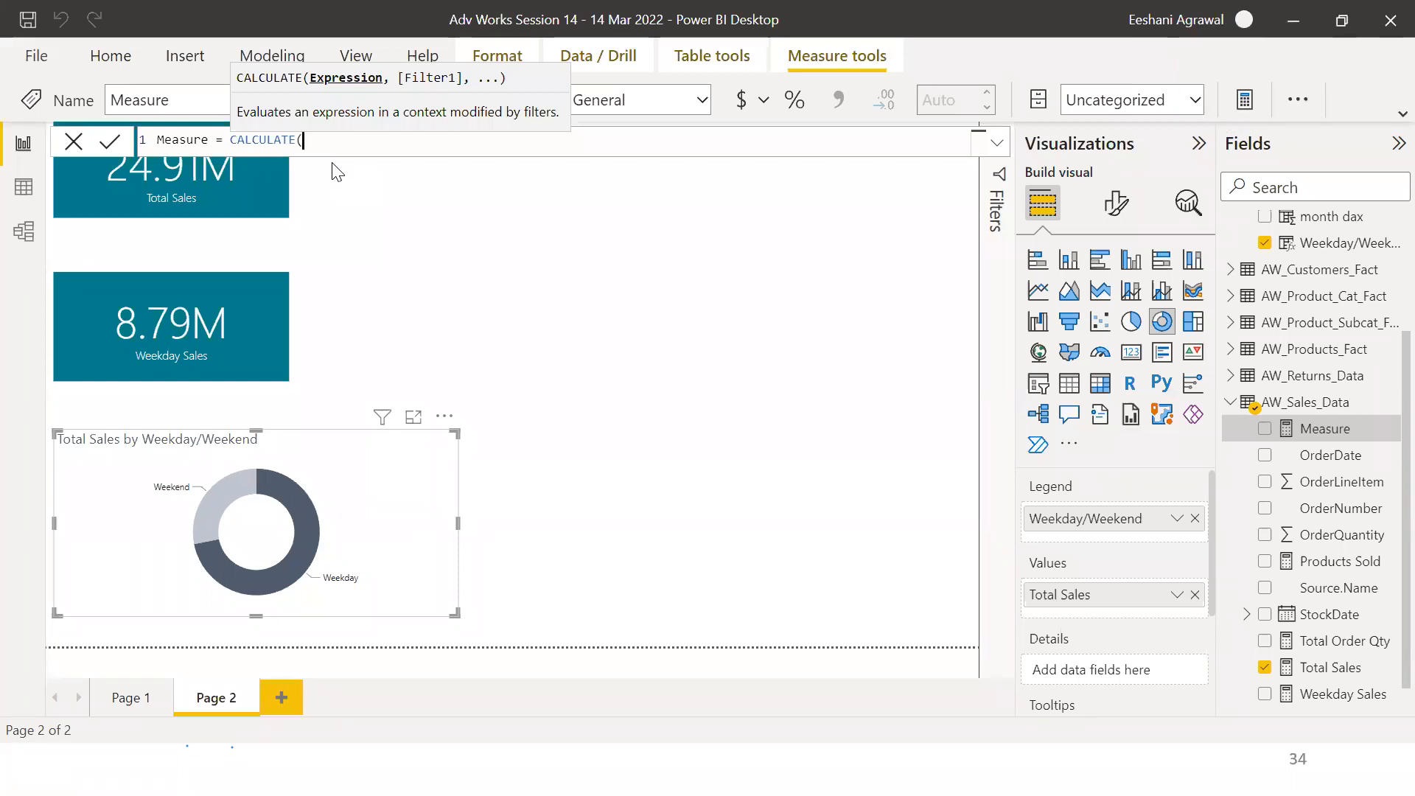
Try committing the measure with the formula CALCULATE(a)
text(a)
key(Return)
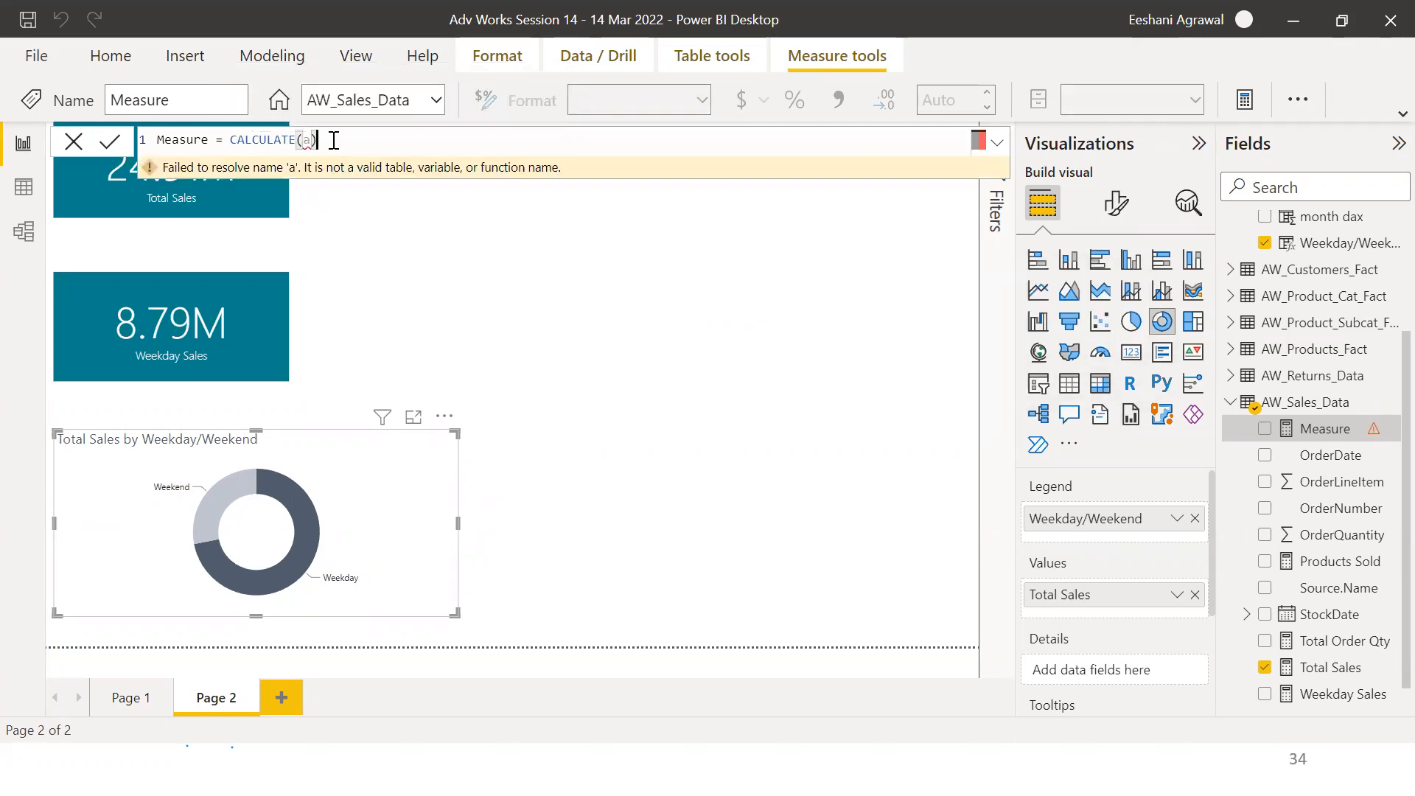
Write the measure formula CALCULATE(AVERAGE(AW_Customers_Fact[Age]),AW_Customers_Fact[Gender]="F")
key(BackSpace)
key(BackSpace)
text(av)
key(Tab)
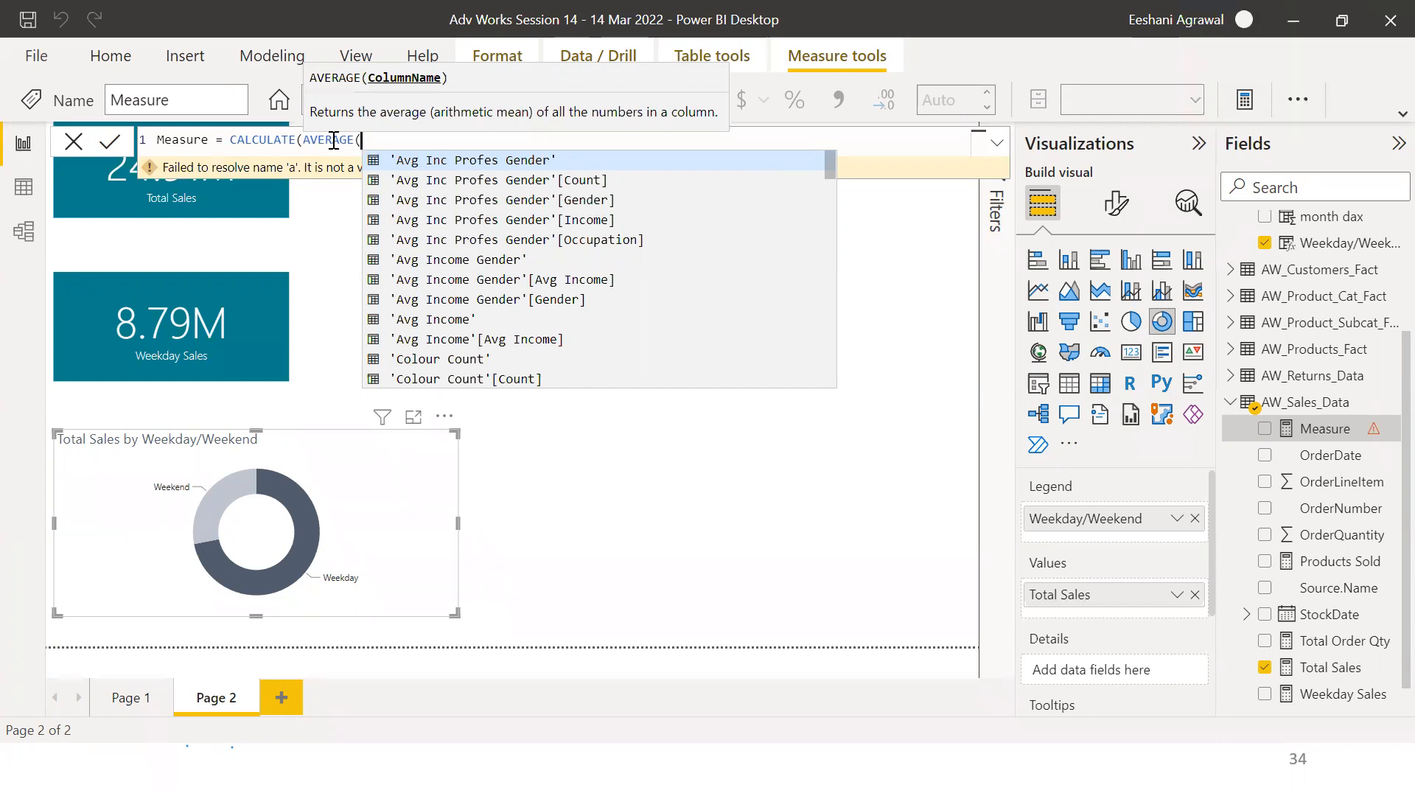
text(ag)
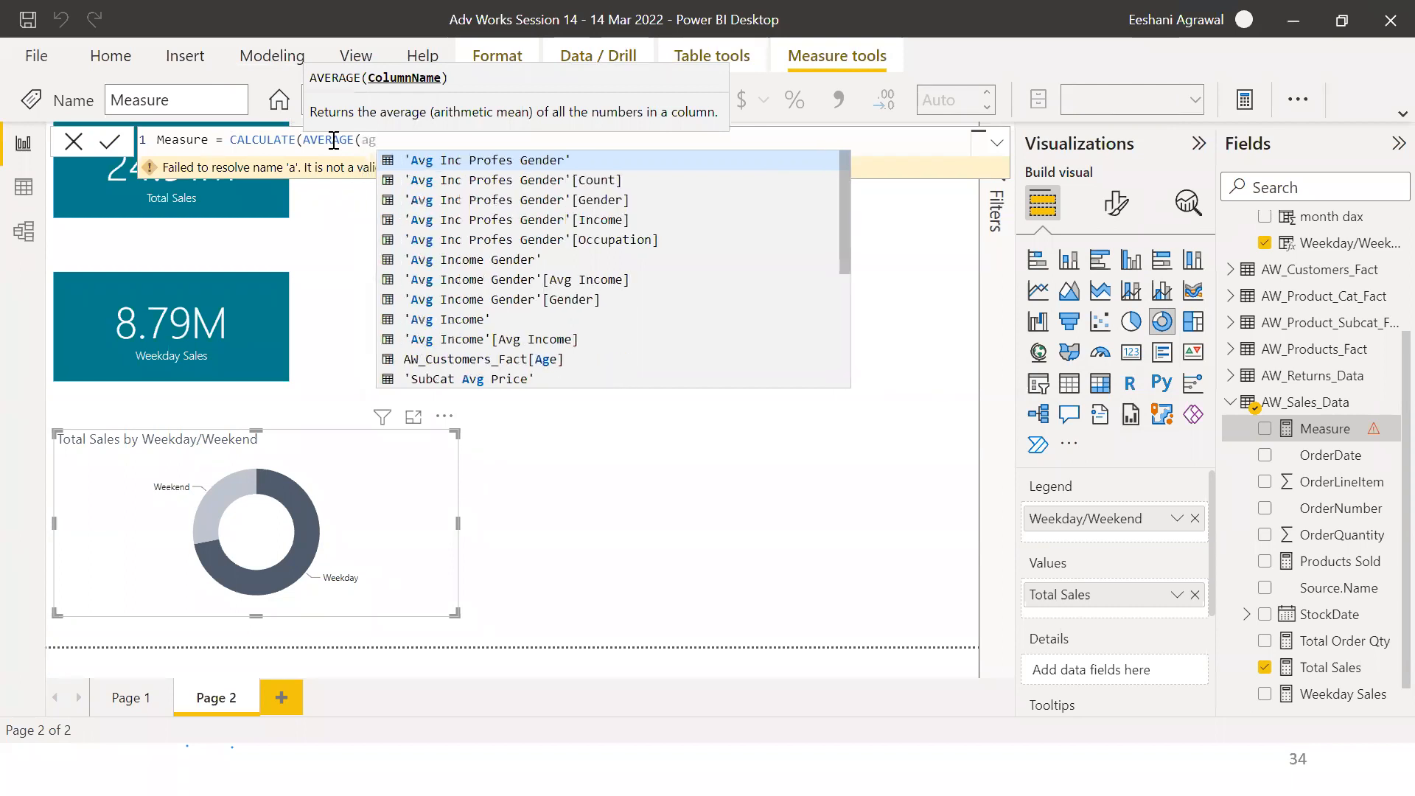
text(e)
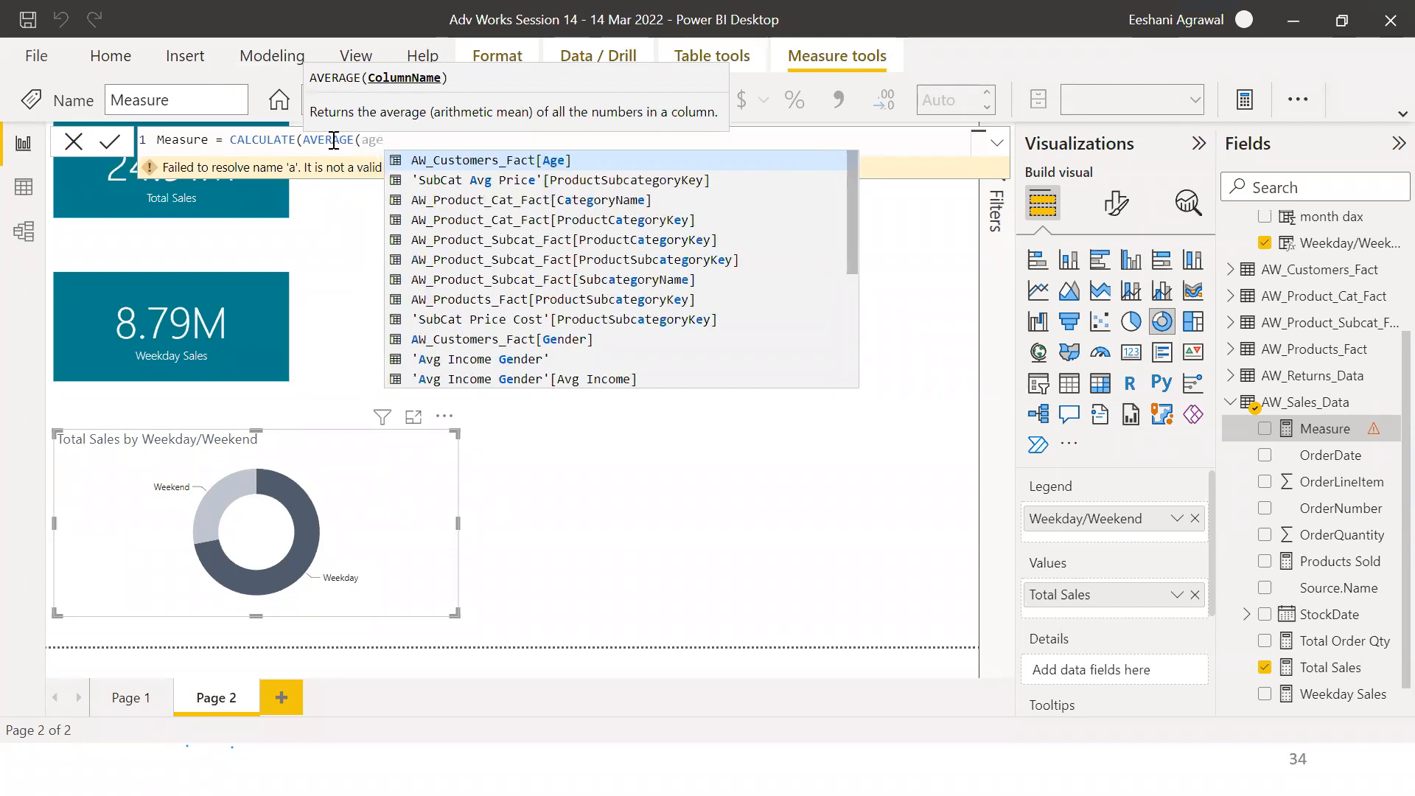
key(Tab)
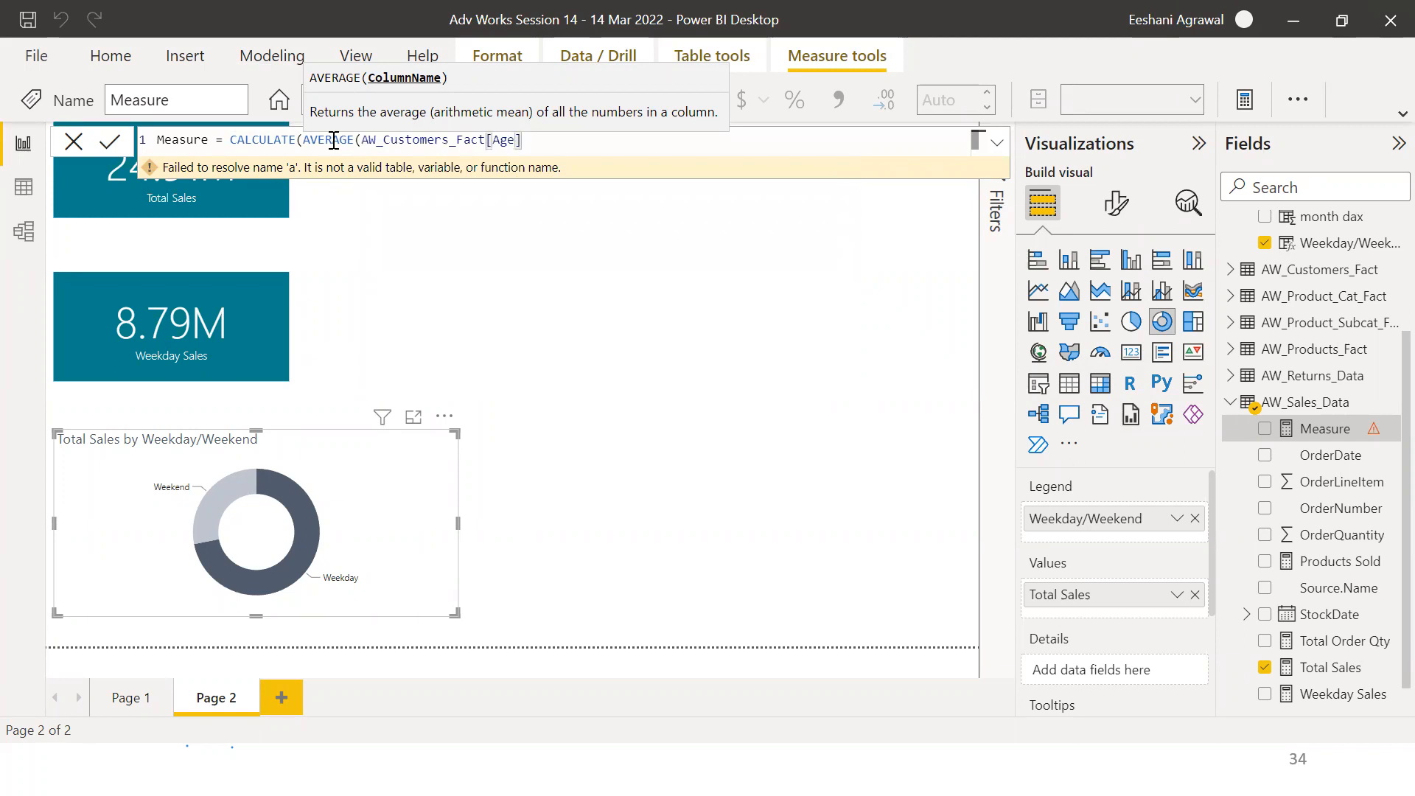
text())
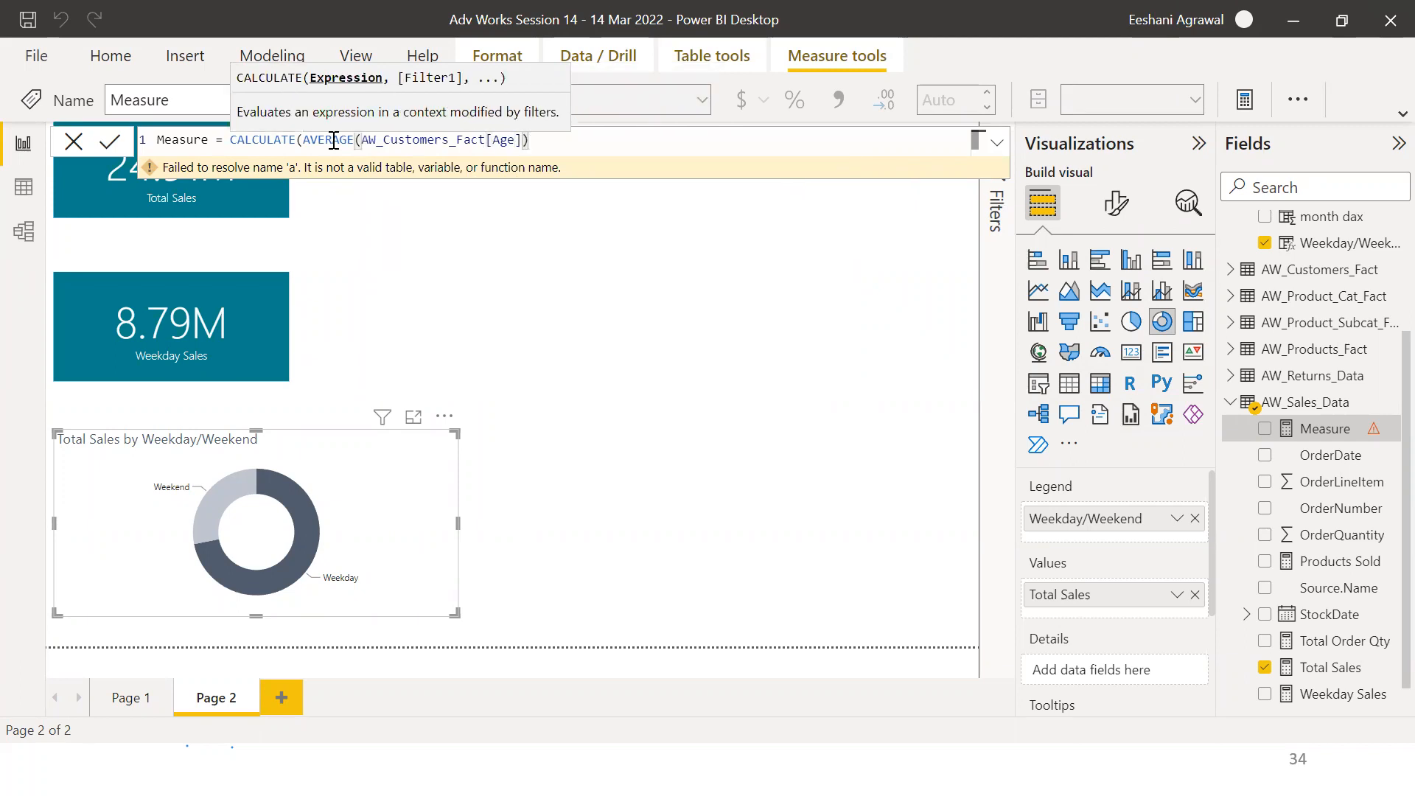
text(,)
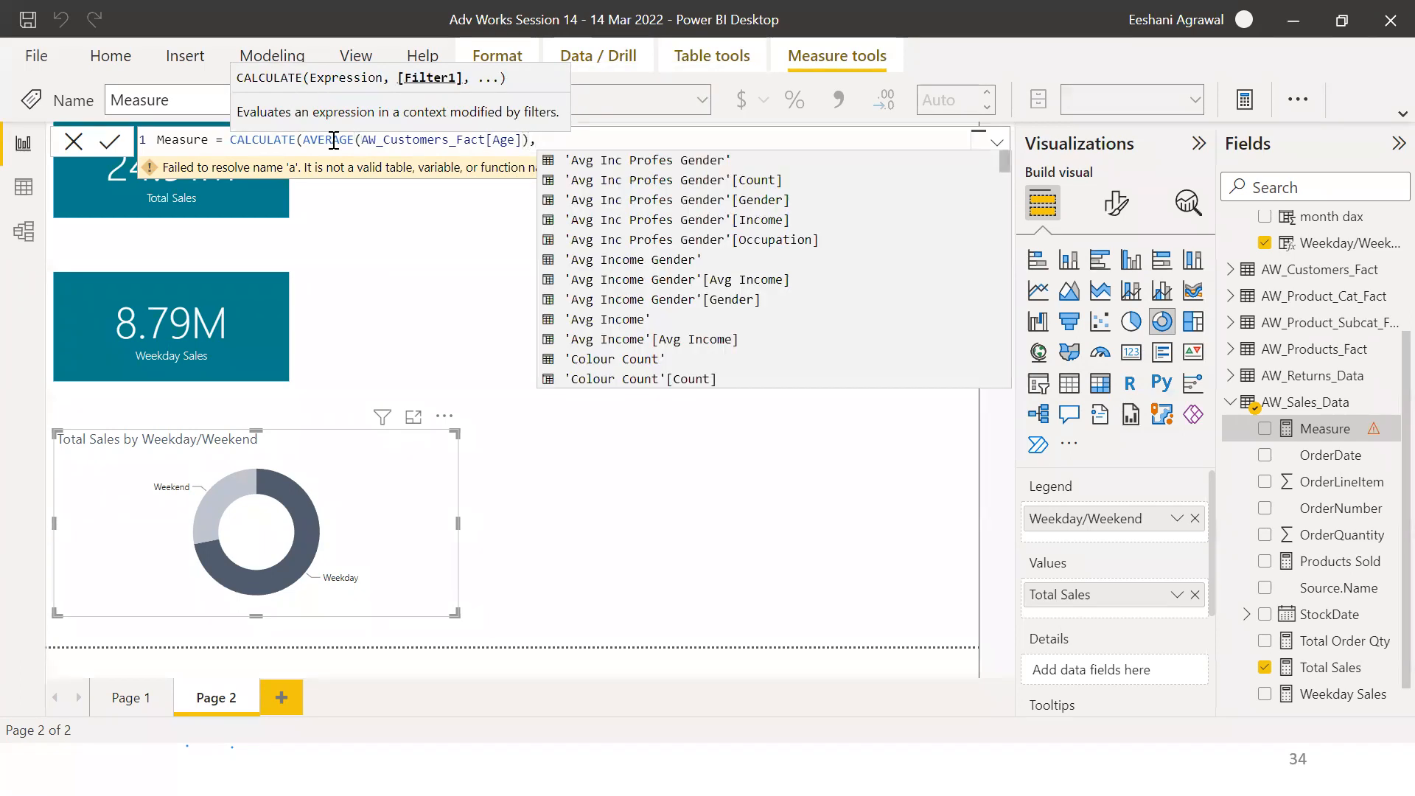
text(gender)
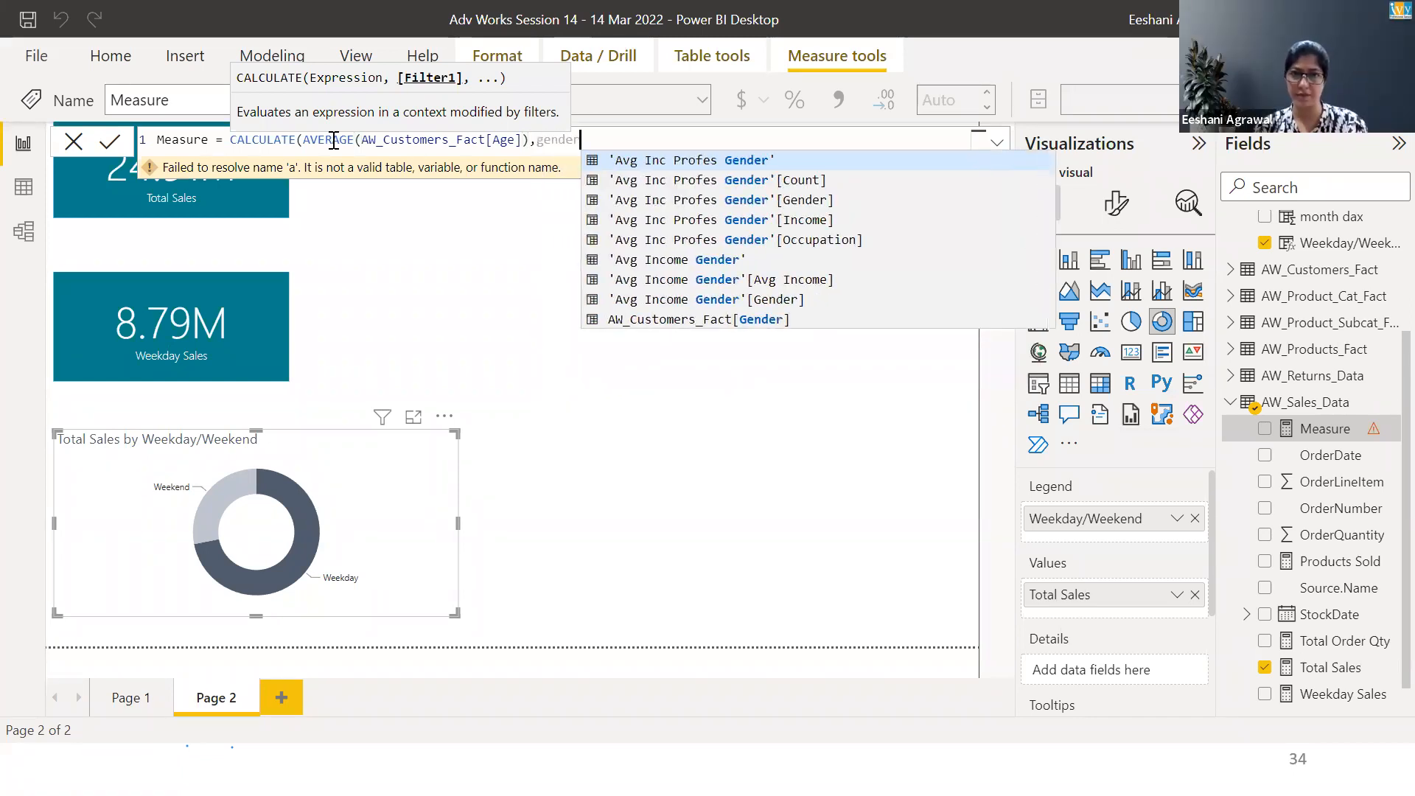
key(Down)
key(Down)
key(Down)
key(Down)
key(Down)
key(Down)
key(Down)
key(Down)
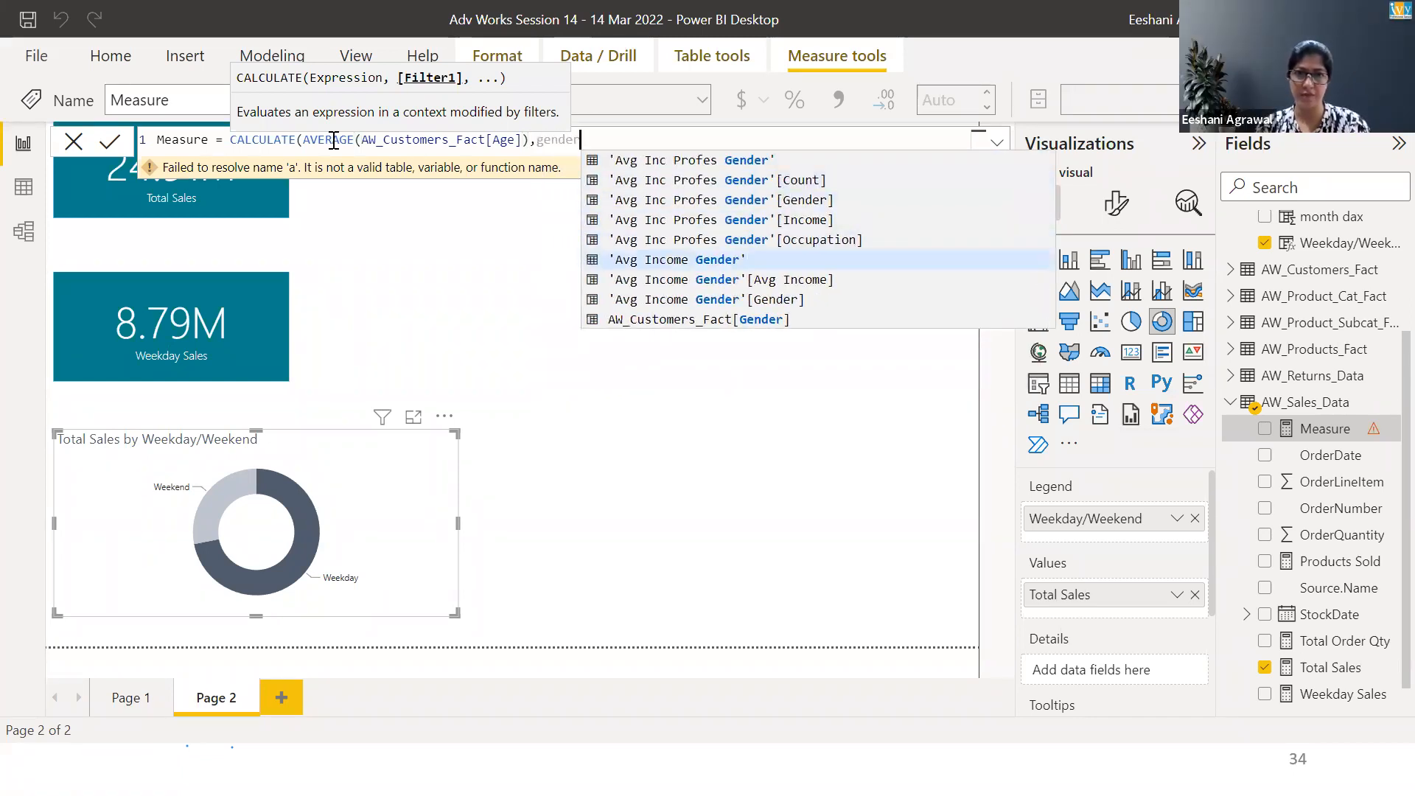
key(Tab)
text(=)
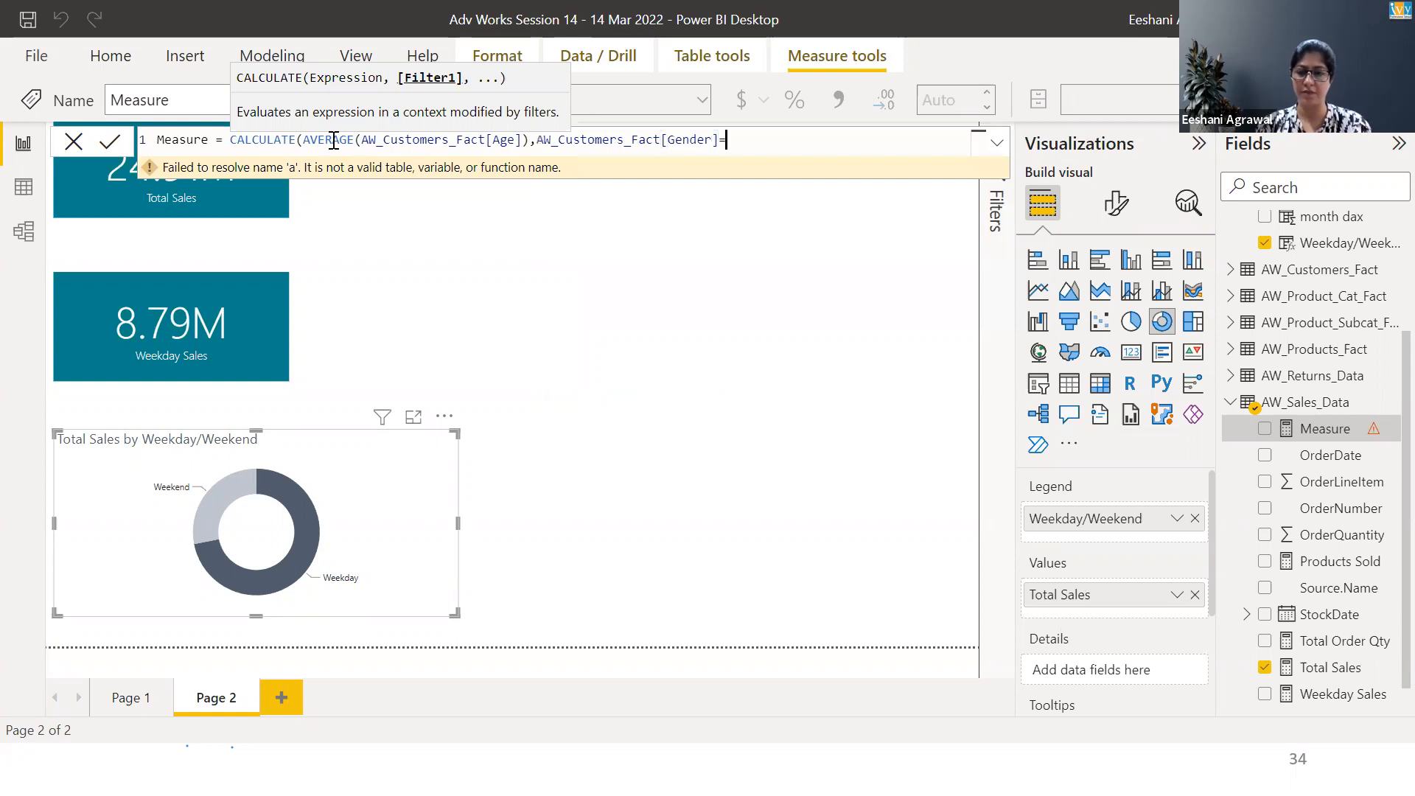
text("F")
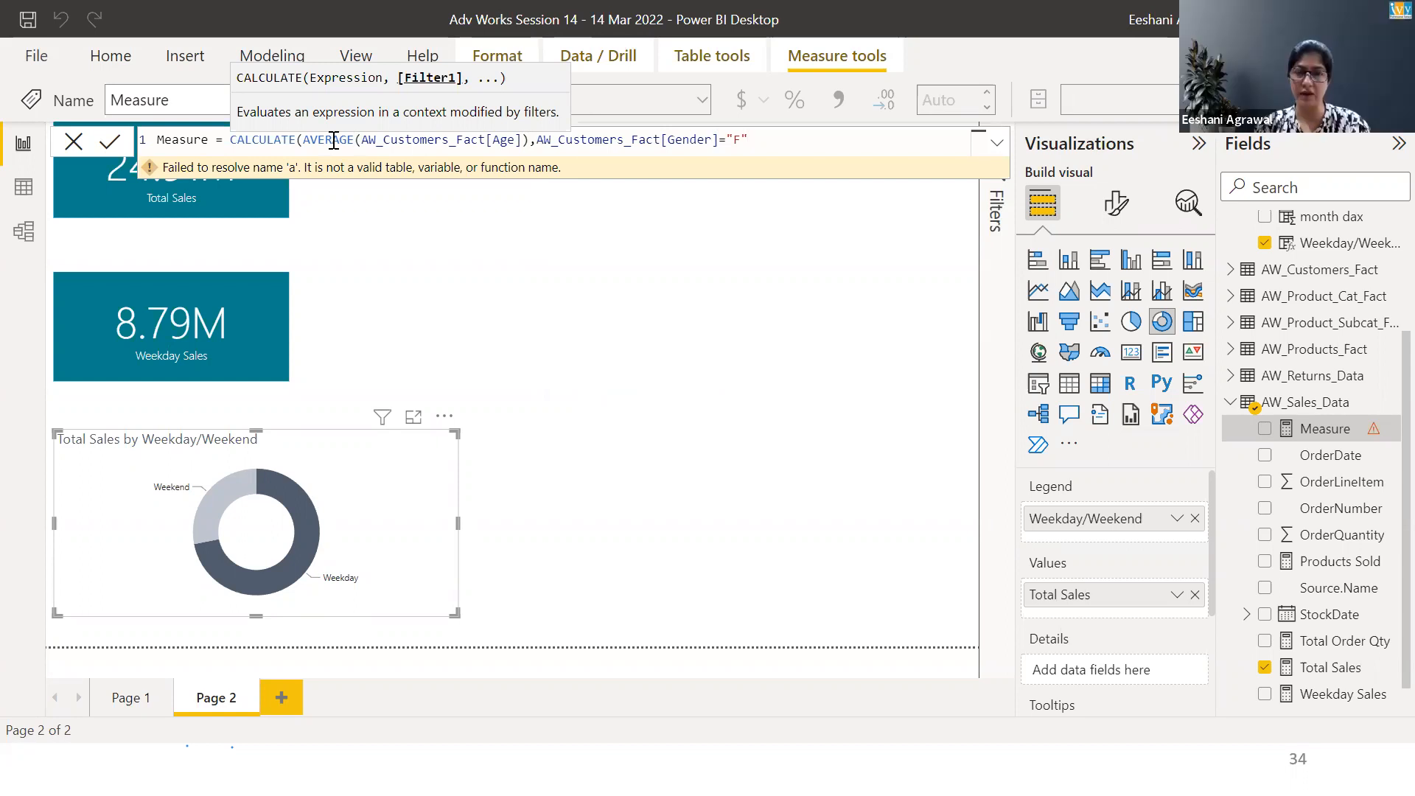
Erase the formula back to Measure = and commit the measure
click(603, 139)
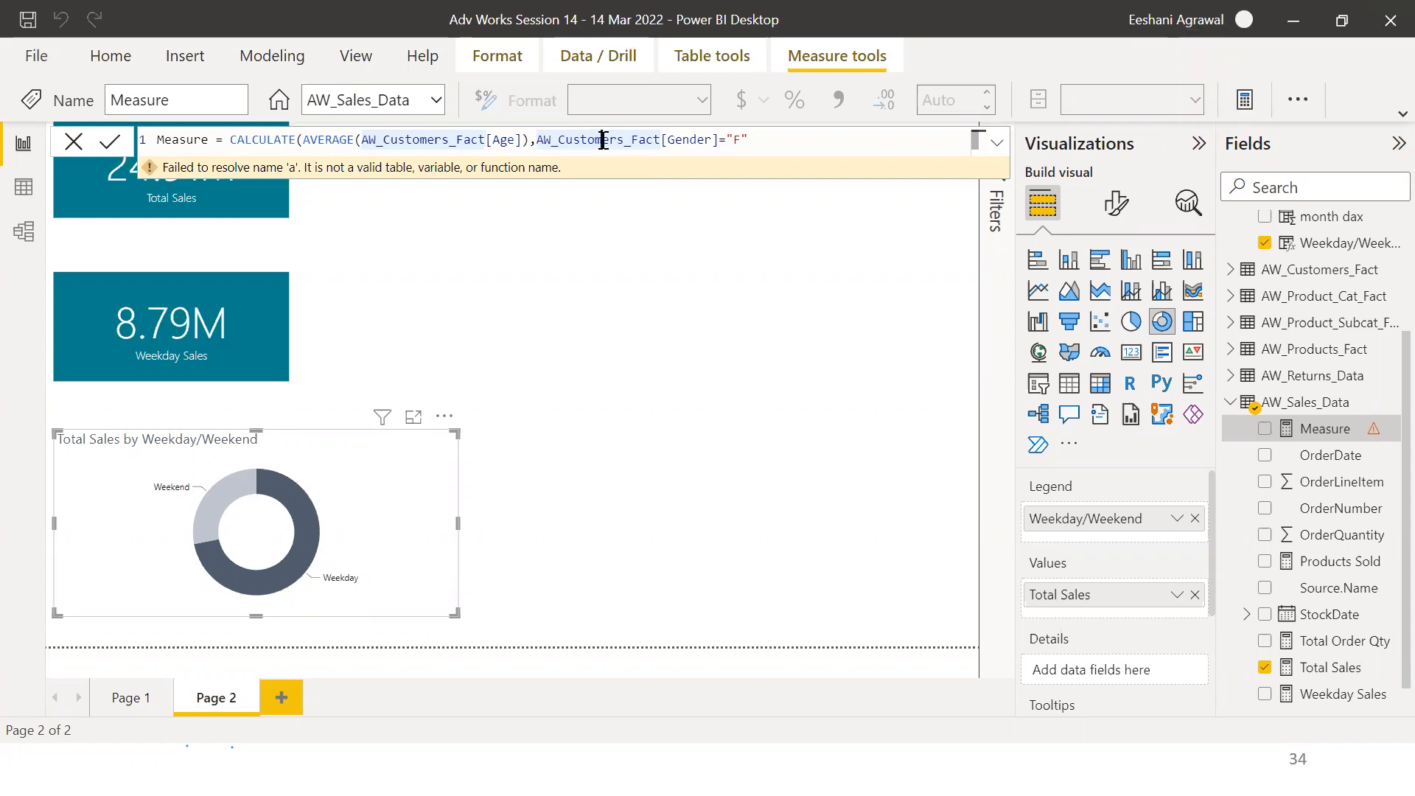
click(793, 141)
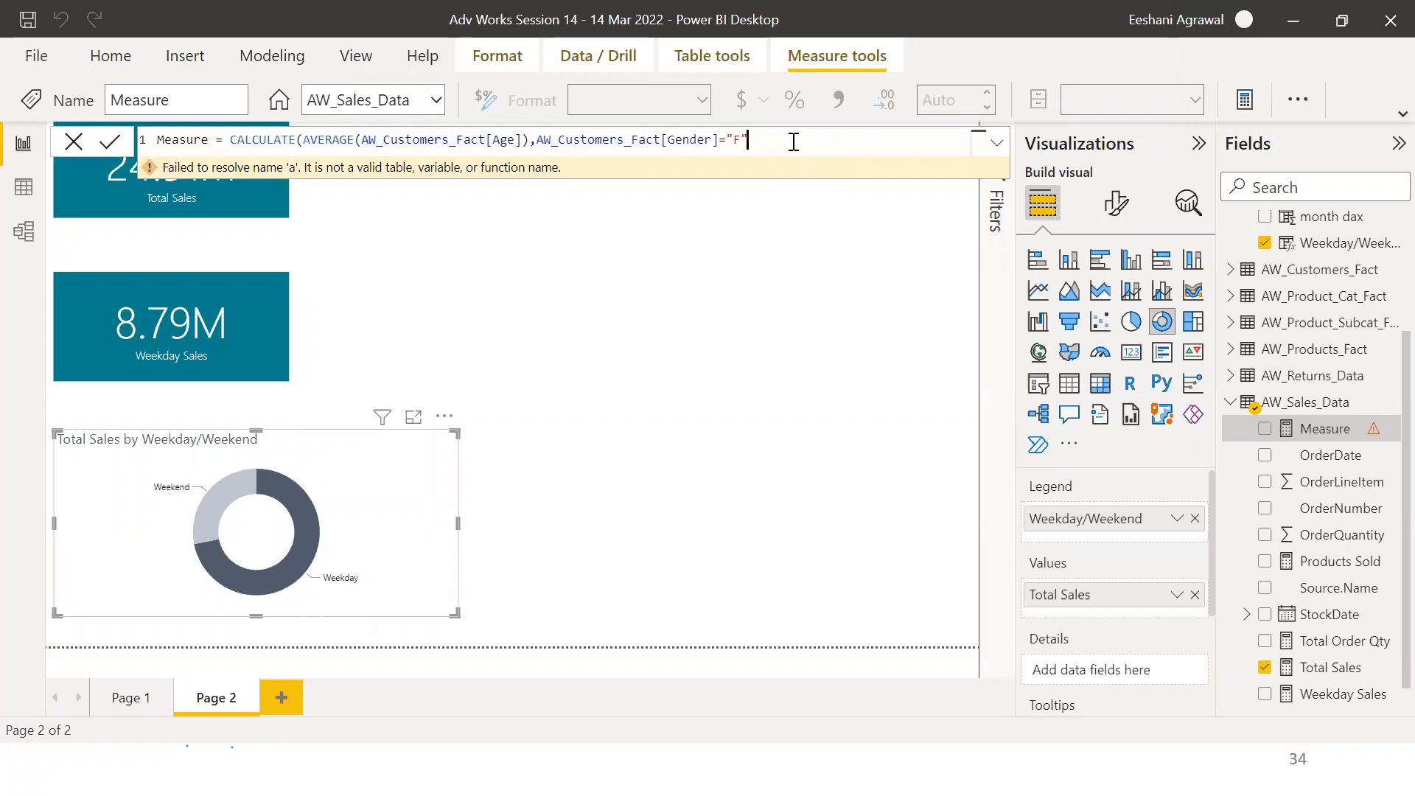
key(BackSpace)
key(BackSpace)
key(BackSpace)
key(BackSpace)
key(BackSpace)
key(BackSpace)
key(BackSpace)
key(BackSpace)
key(BackSpace)
key(BackSpace)
key(BackSpace)
key(BackSpace)
key(BackSpace)
key(BackSpace)
key(BackSpace)
key(BackSpace)
key(BackSpace)
key(BackSpace)
key(BackSpace)
key(BackSpace)
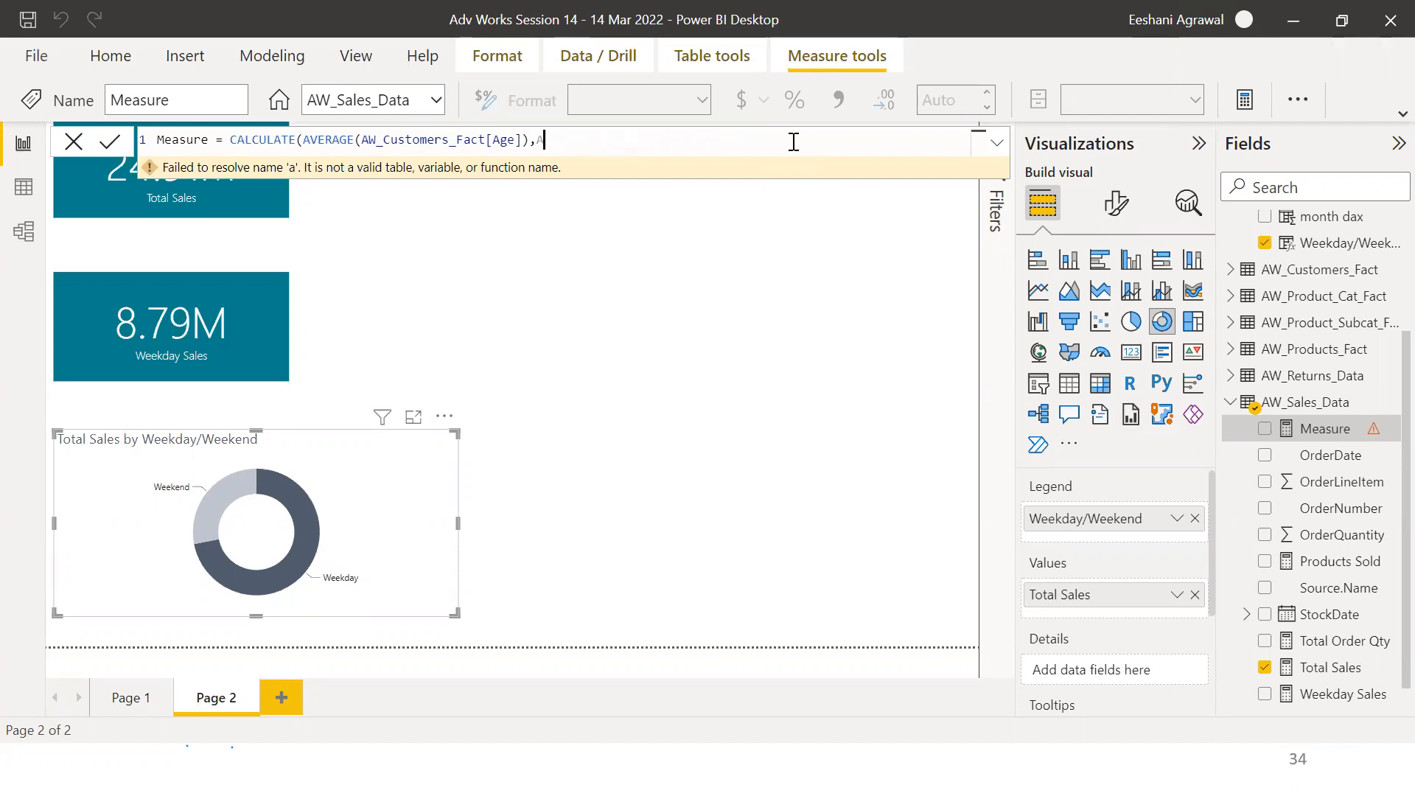
key(BackSpace)
key(BackSpace)
key(BackSpace)
key(BackSpace)
key(BackSpace)
key(BackSpace)
key(BackSpace)
key(BackSpace)
key(BackSpace)
key(BackSpace)
key(BackSpace)
key(BackSpace)
key(BackSpace)
key(BackSpace)
key(BackSpace)
key(BackSpace)
key(BackSpace)
key(BackSpace)
key(BackSpace)
key(BackSpace)
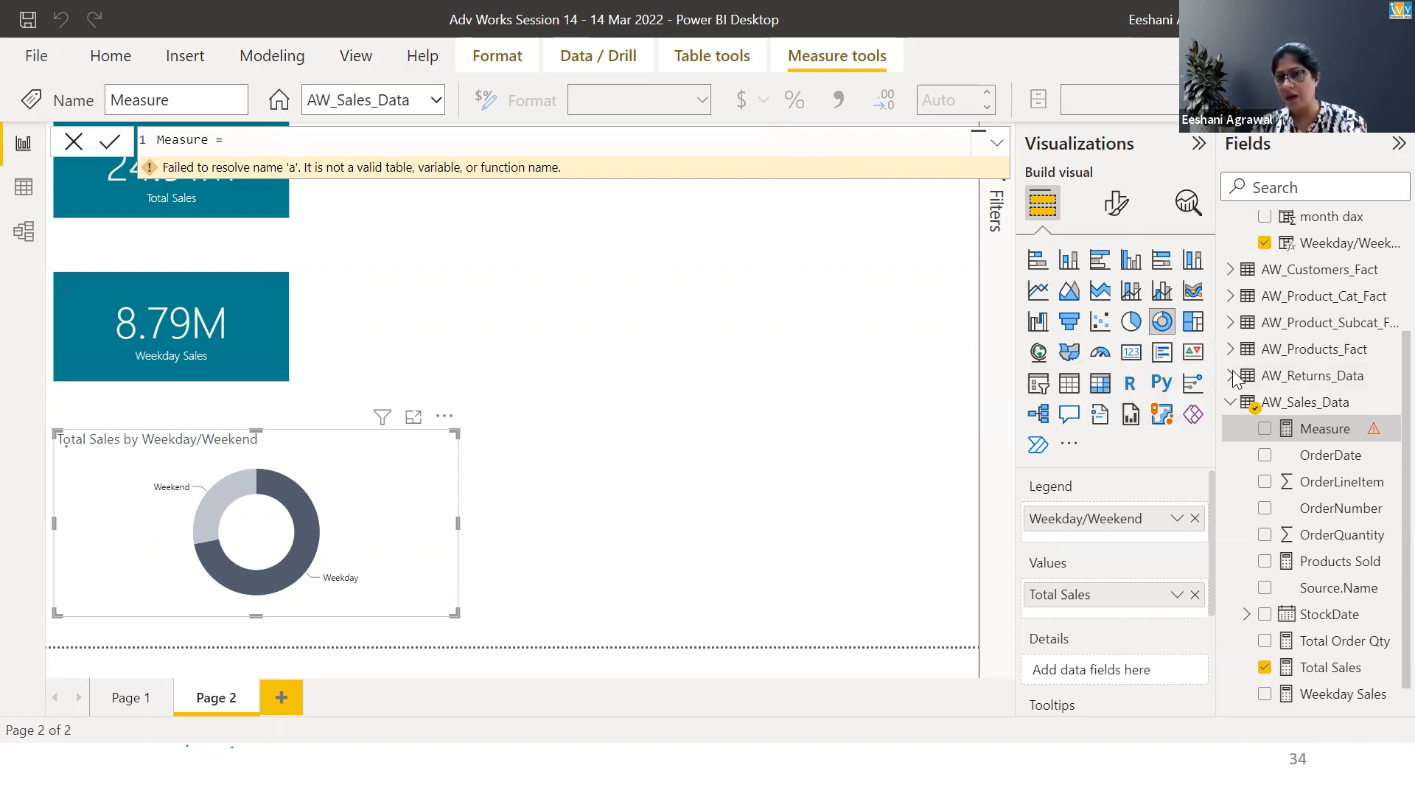
key(Return)
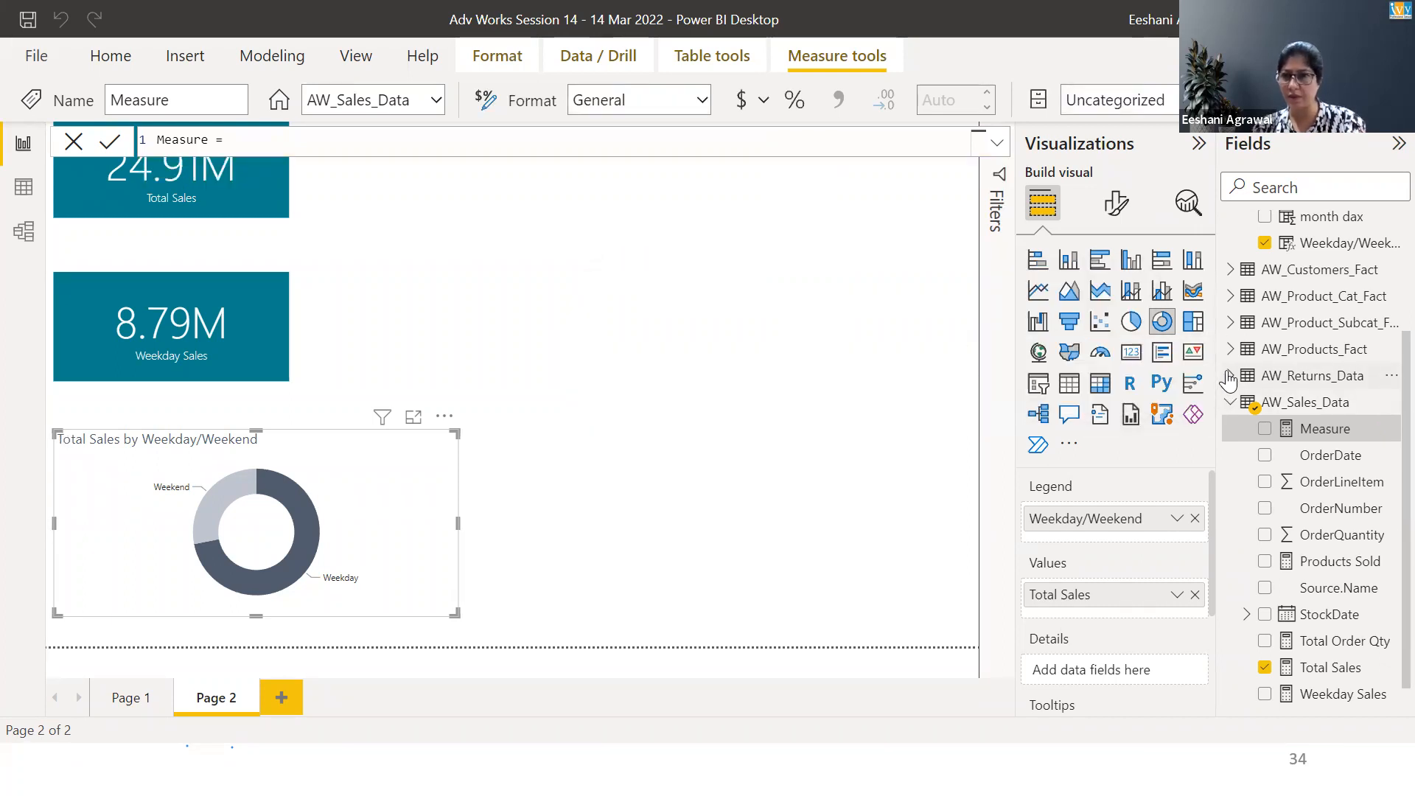
Expand and collapse the AW_Returns_Data table to inspect its fields
click(1229, 376)
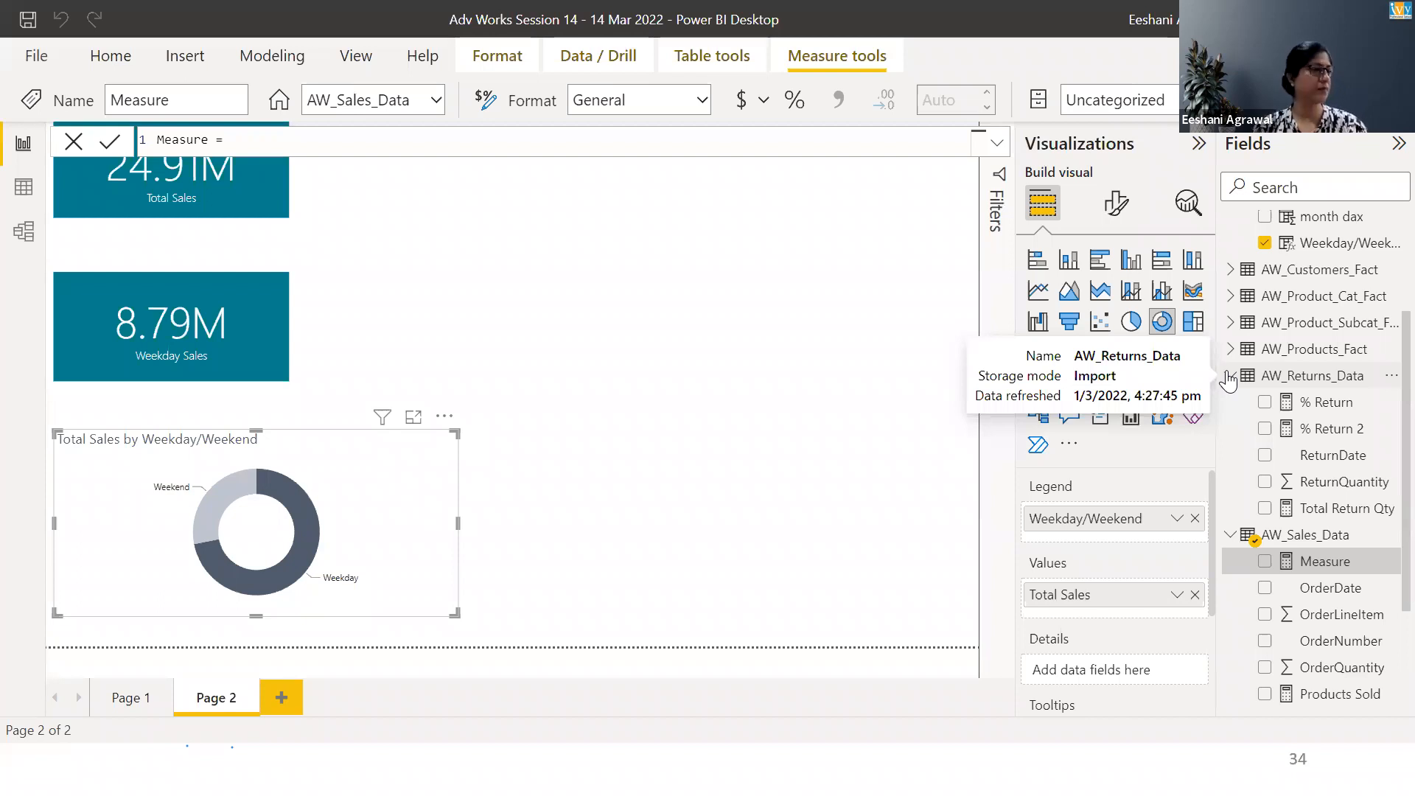
click(1228, 376)
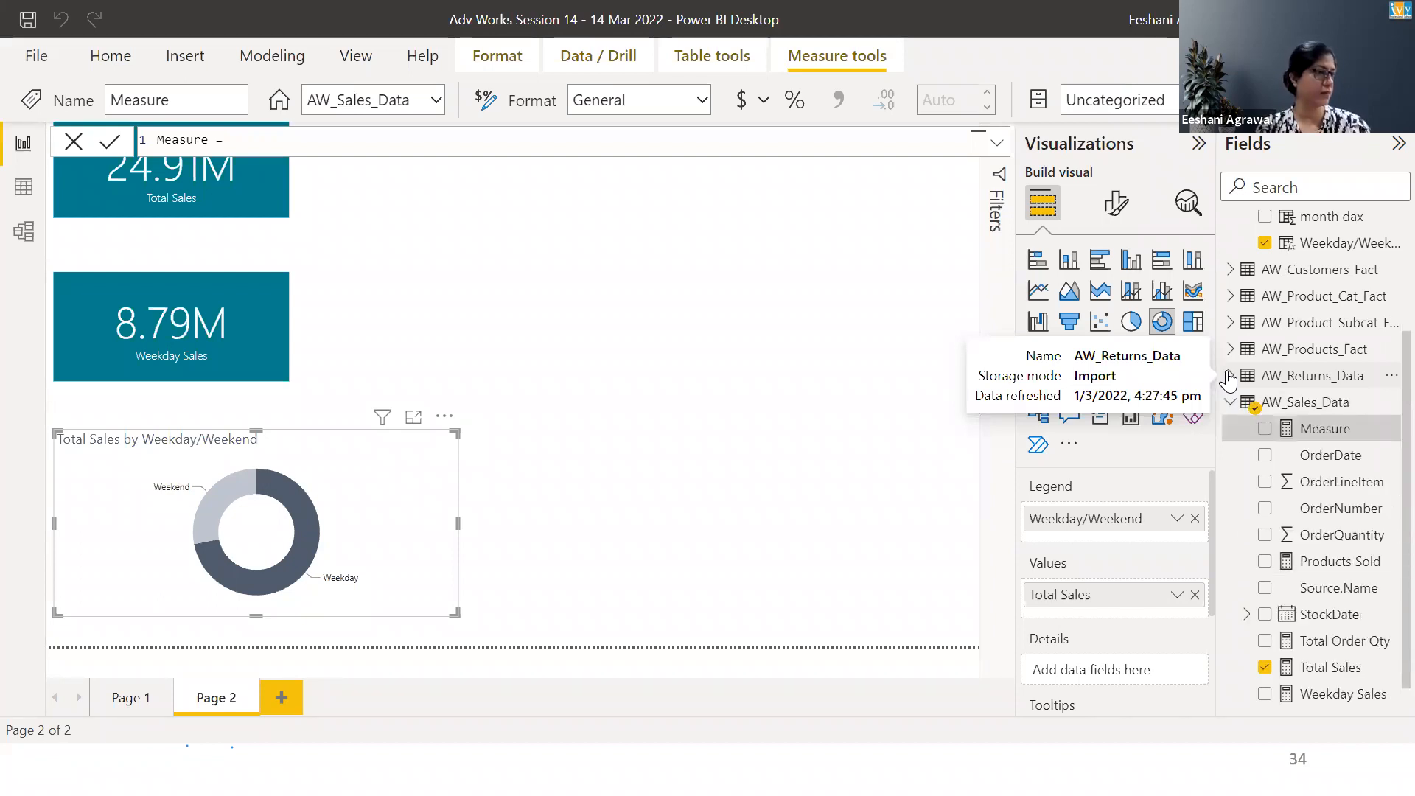
click(1228, 377)
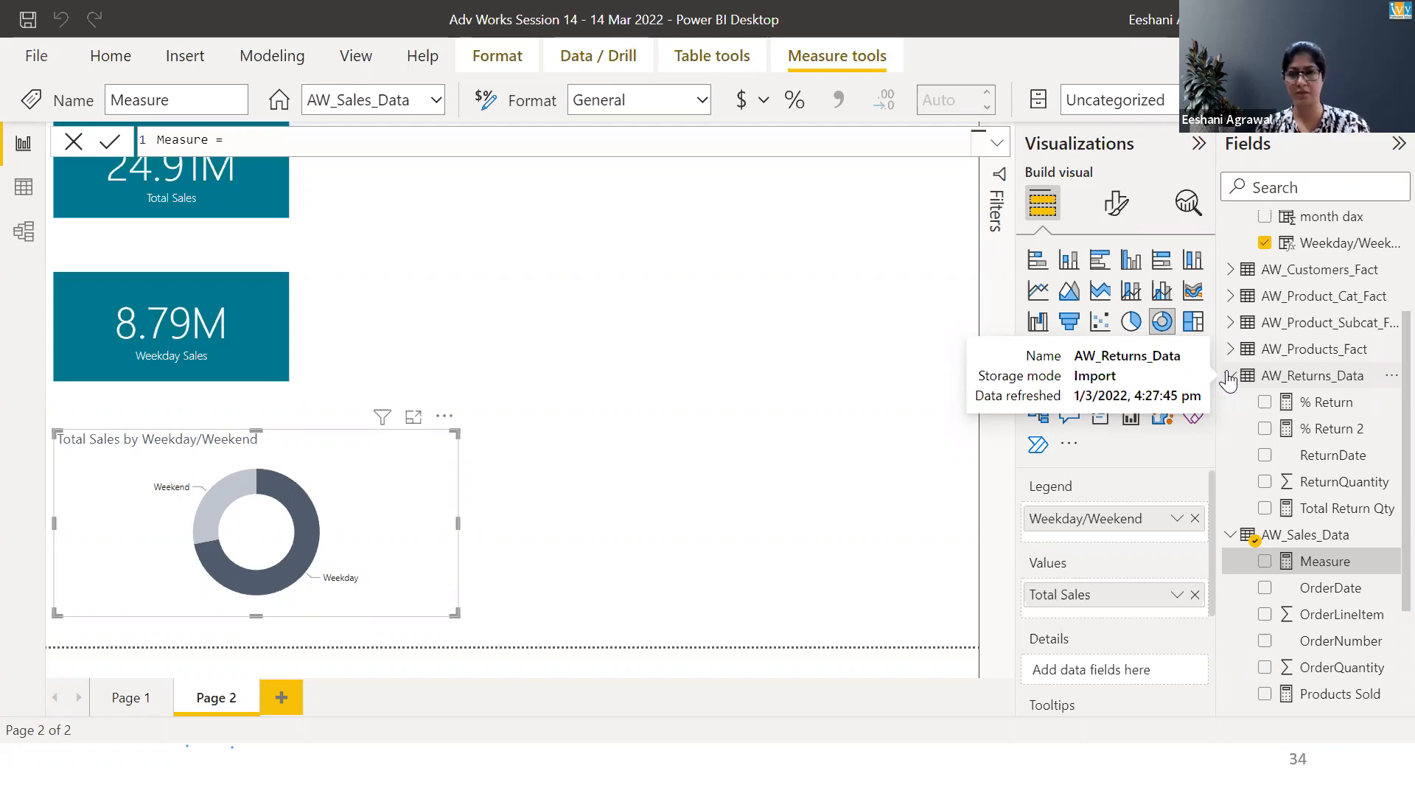
click(1228, 376)
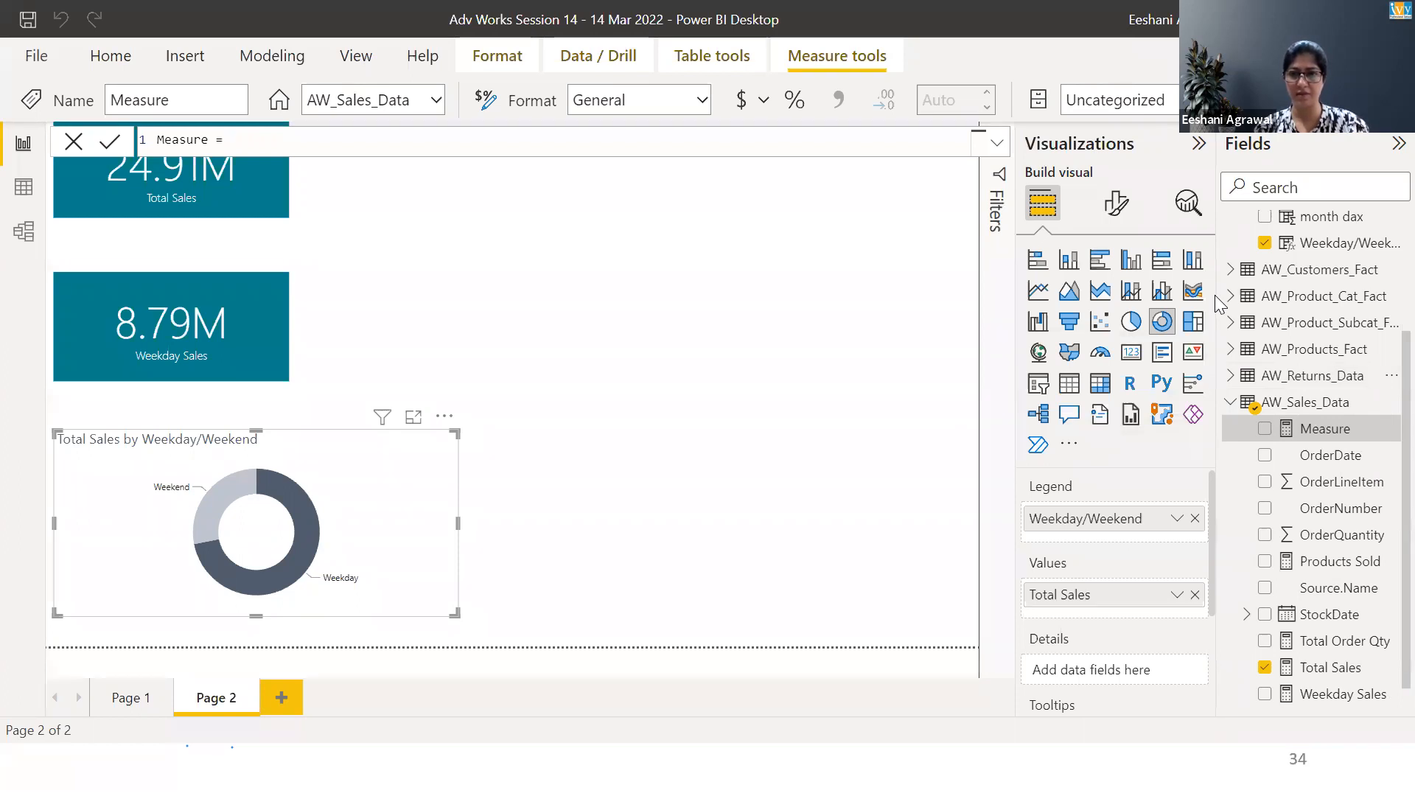
Clear the entire measure formula text
click(362, 136)
key(ctrl+a)
key(BackSpace)
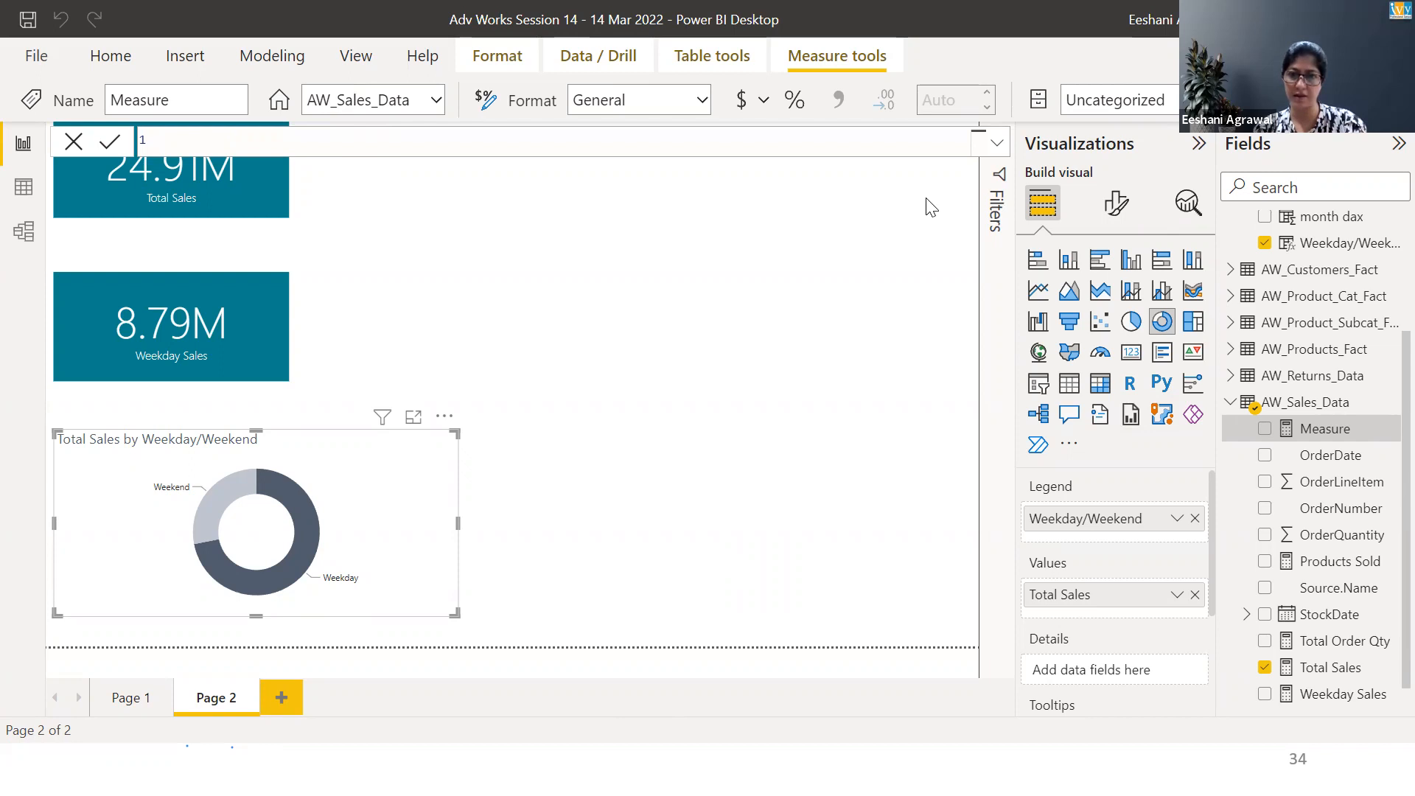
Switch to the slide show to view the Exercise list, and return to Power BI
key(alt+Tab)
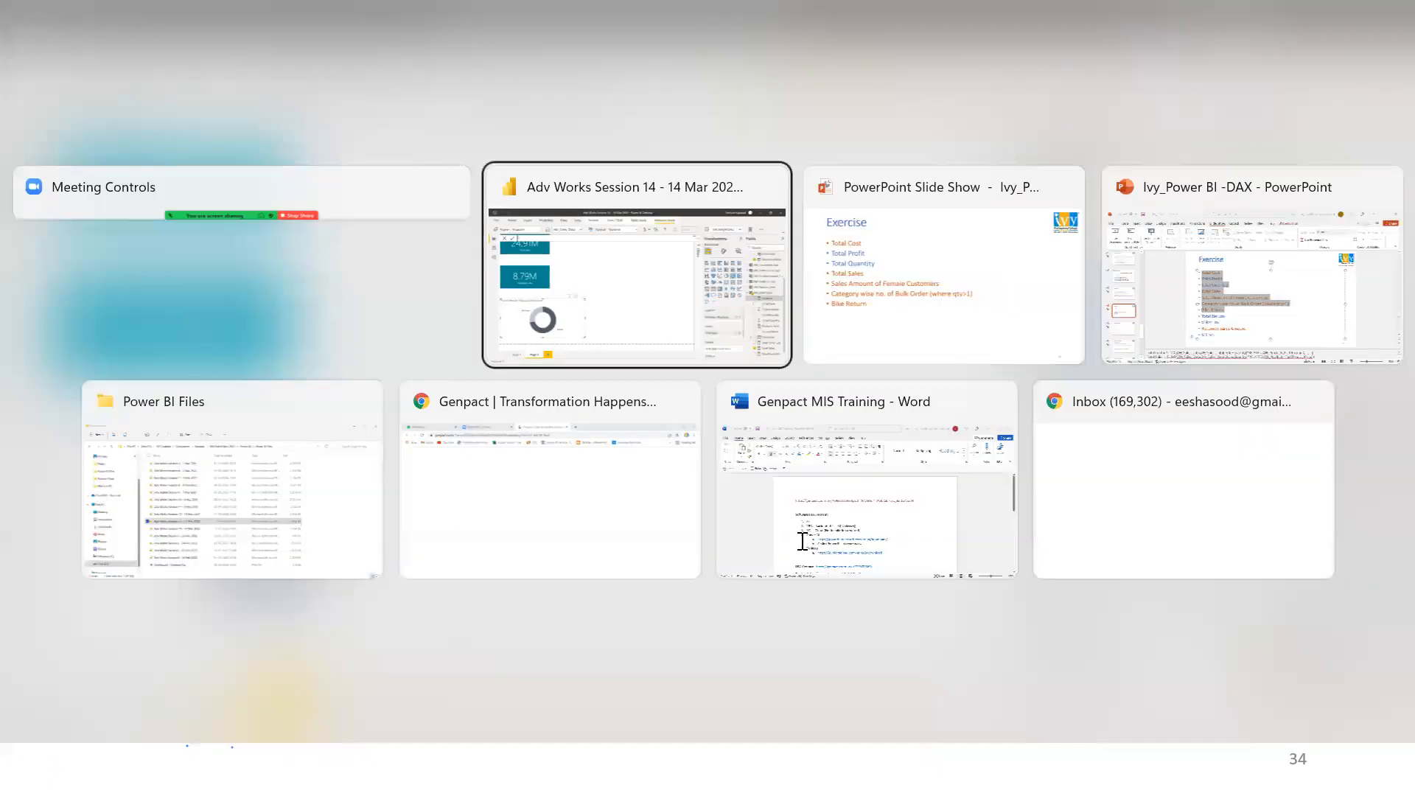
key(alt+Tab)
key(alt+Tab)
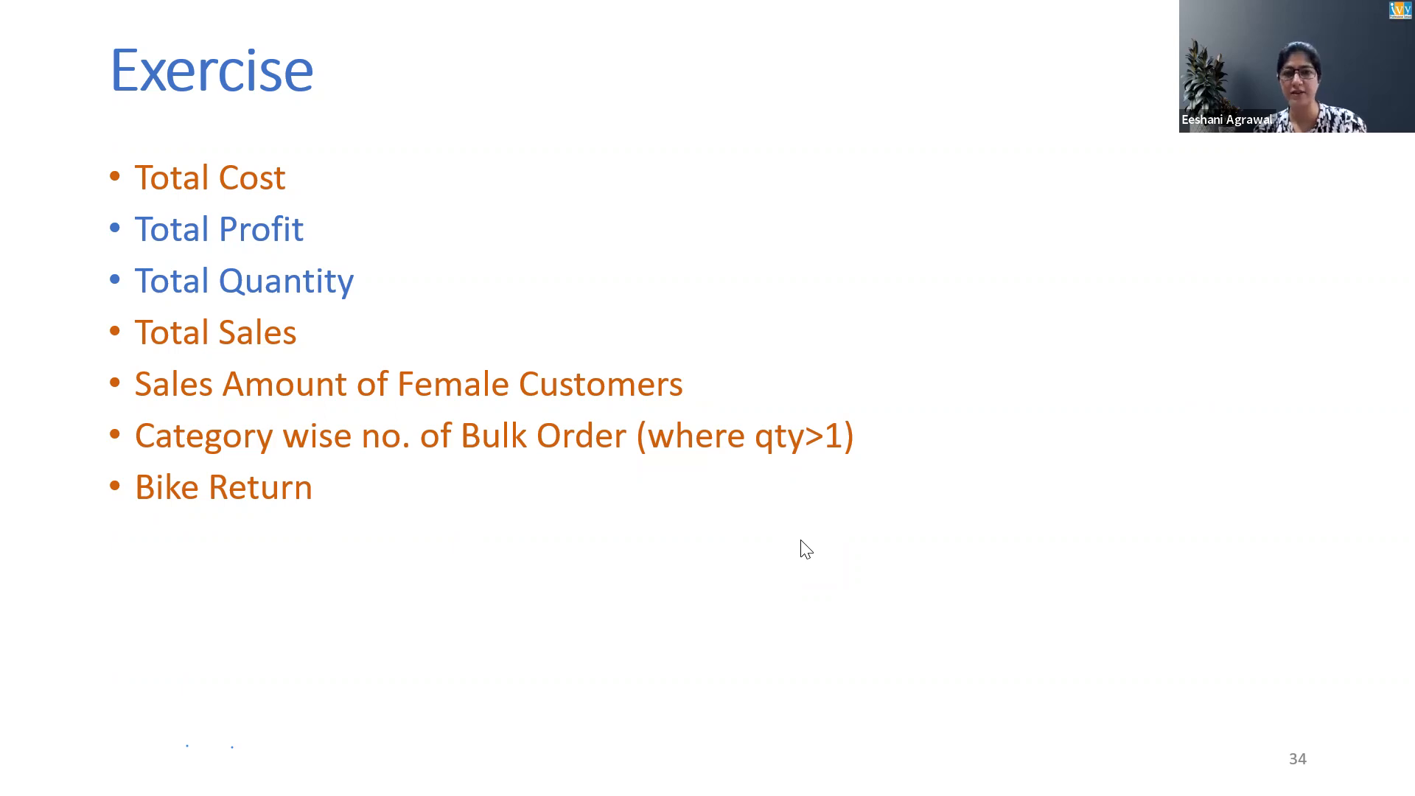
key(alt+Tab)
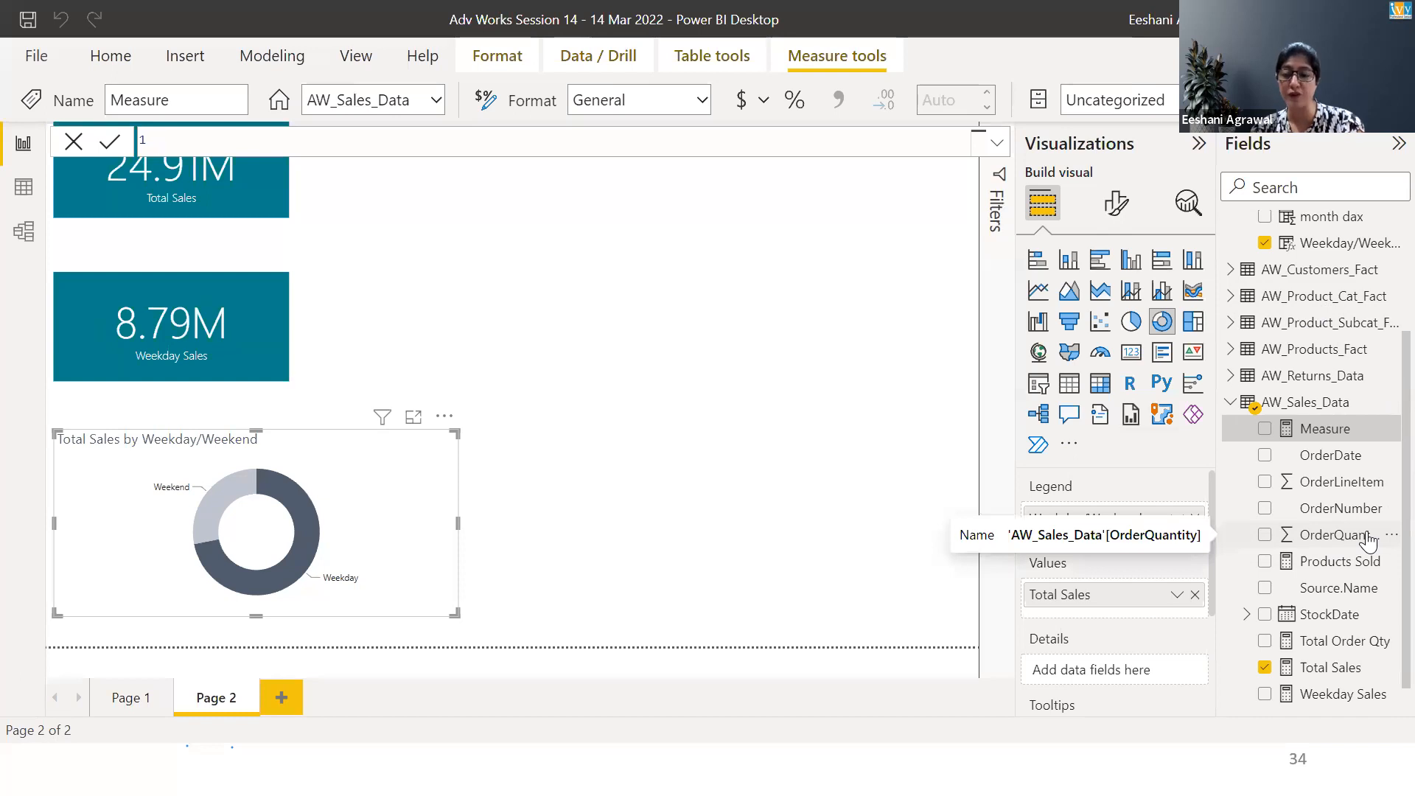
Create a new measure in the AW_Sales_Data table and name it Total Cost
right_click(1301, 406)
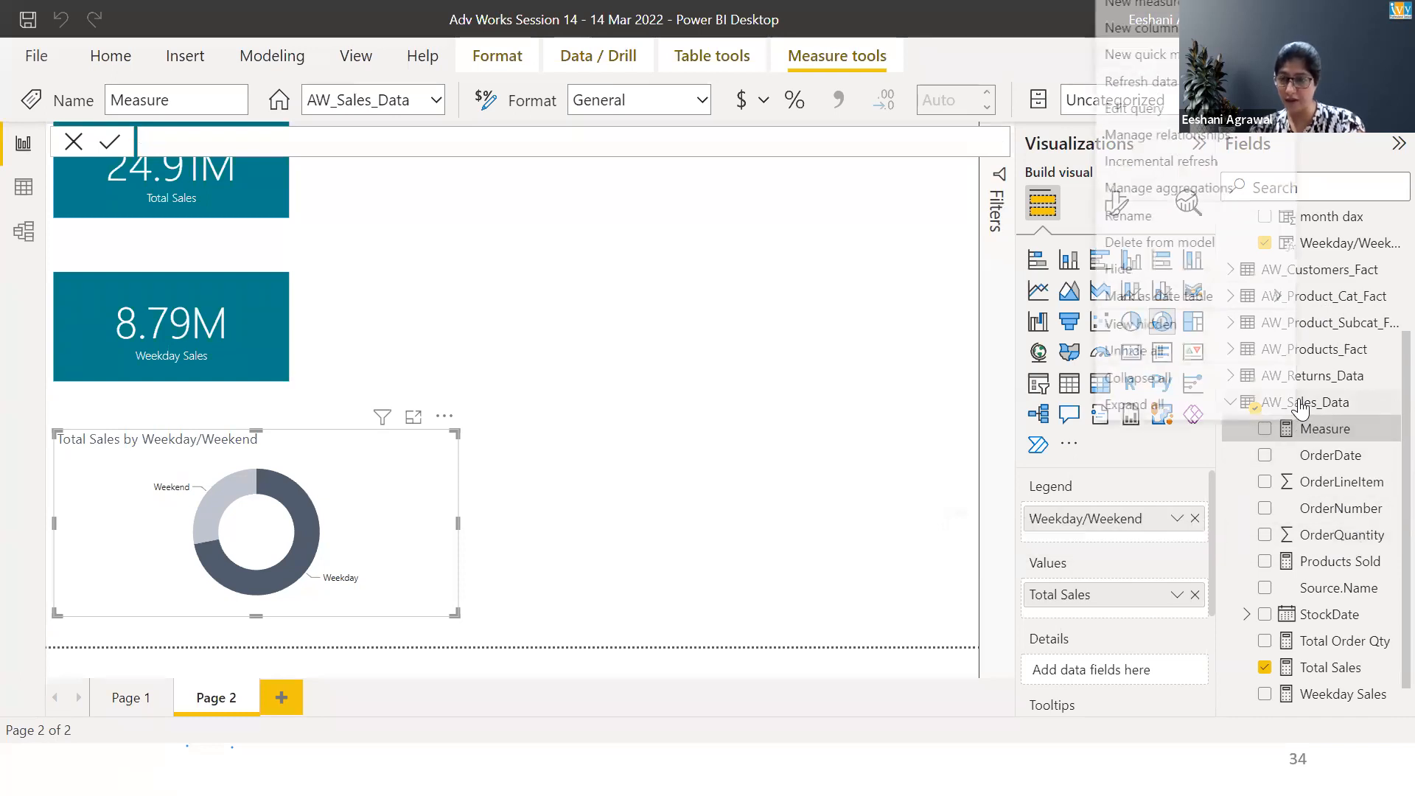
click(1178, 9)
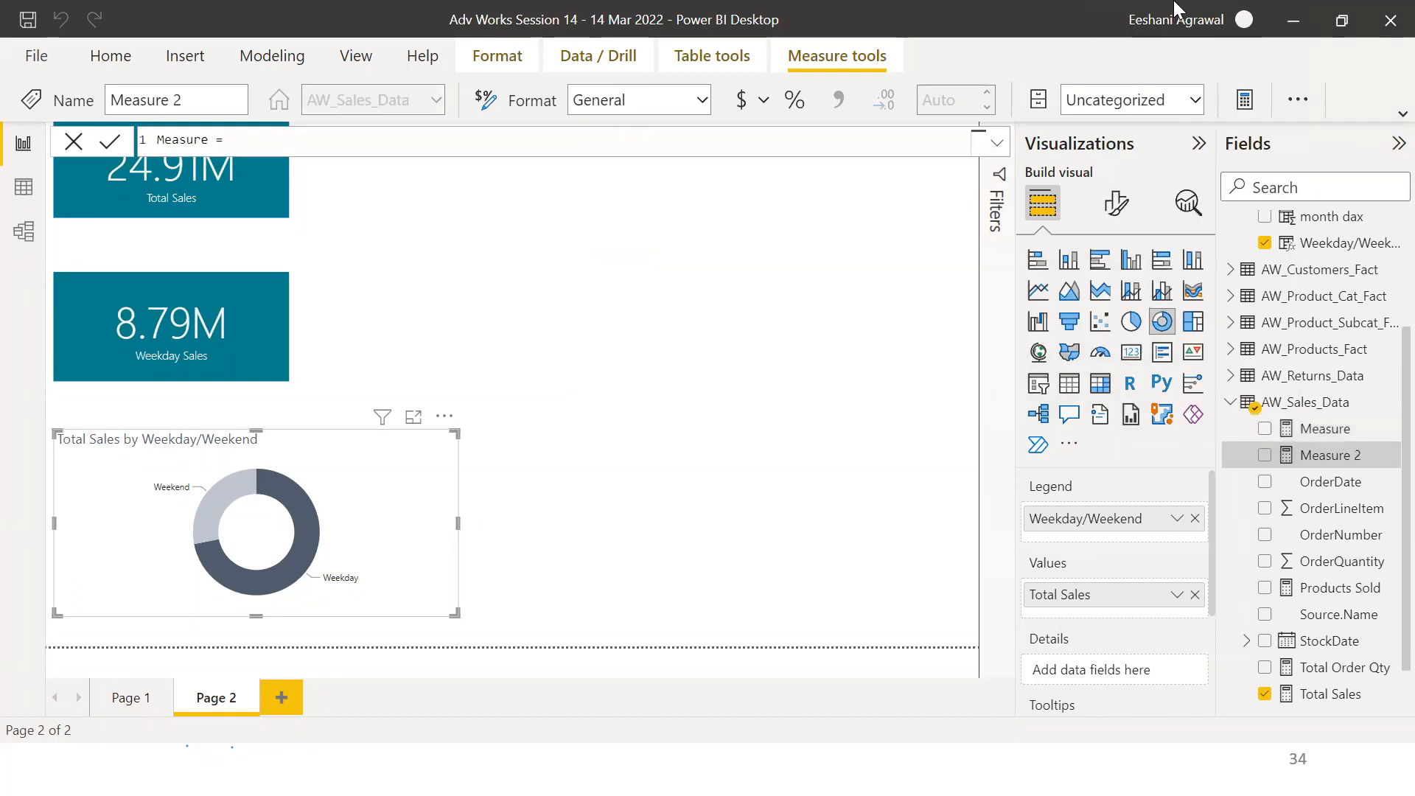
key(Home)
key(shift+Right)
key(shift+Right)
key(shift+Right)
key(shift+Right)
key(shift+Right)
key(shift+Right)
key(shift+Right)
key(shift+Right)
key(shift+Right)
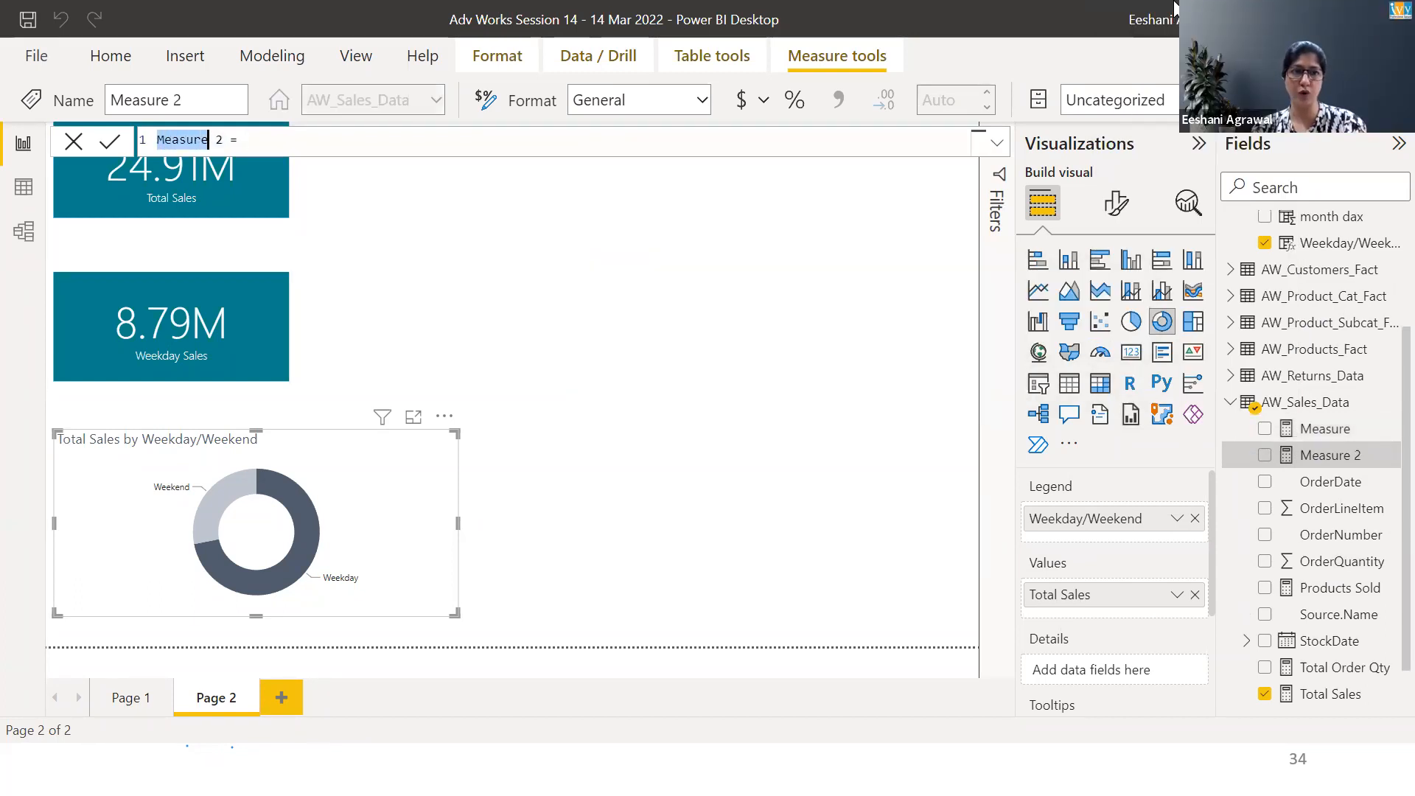
text(Total)
key(Right)
key(Right)
key(Left)
text(Cost)
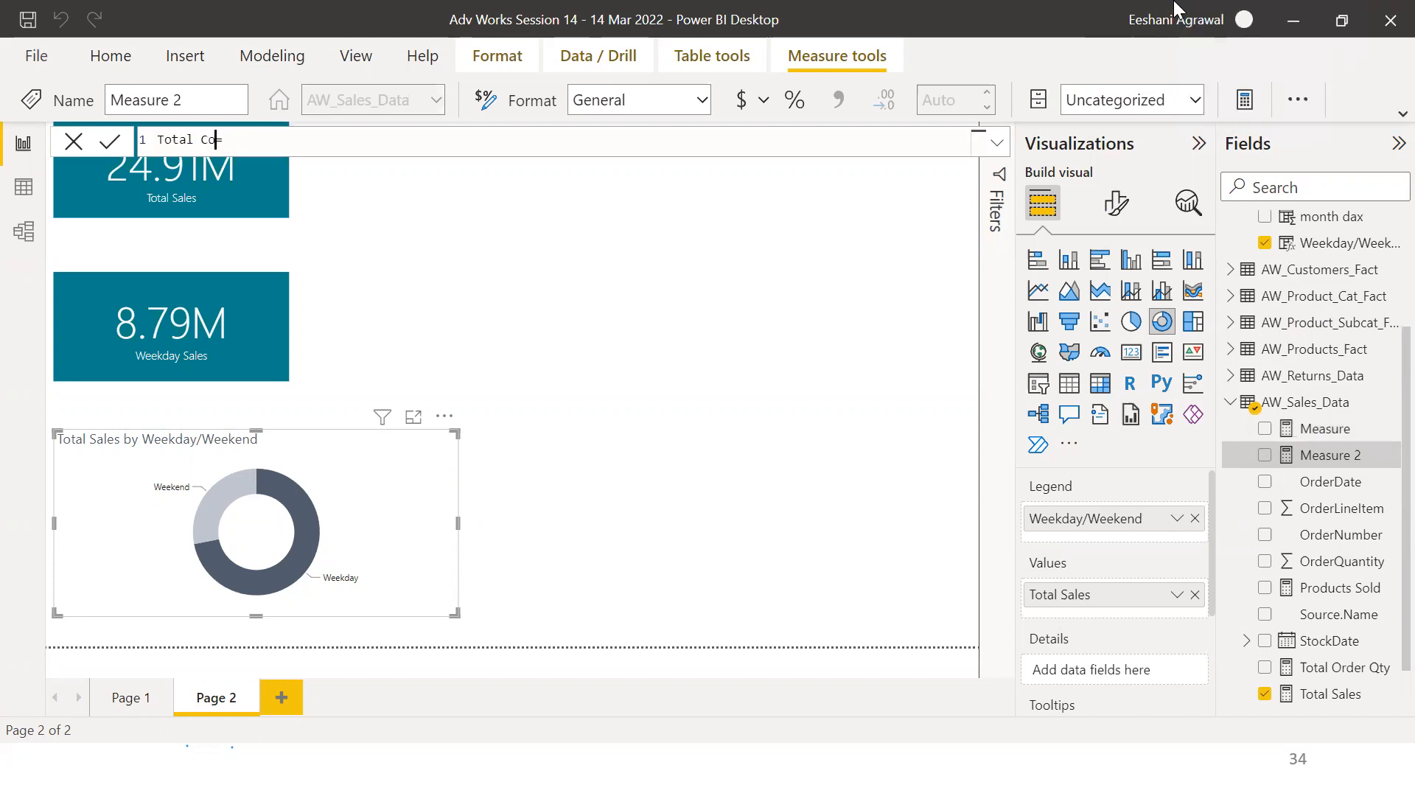
Begin the Total Cost formula with SUMX over AW_Sales_Data, using AW_Sales_Data[OrderQuantity] in the expression
key(Right)
text(SUMX()
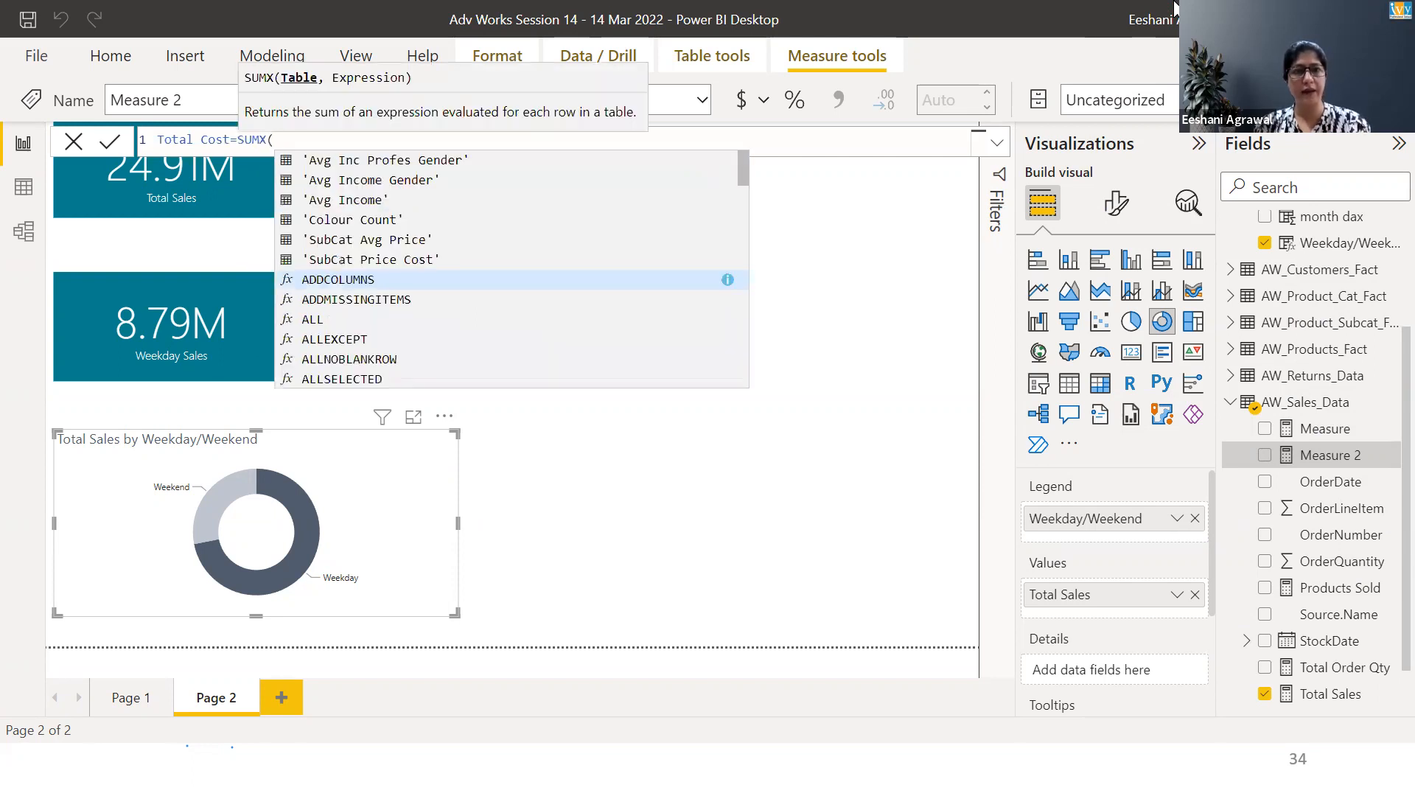
text(sales_Data)
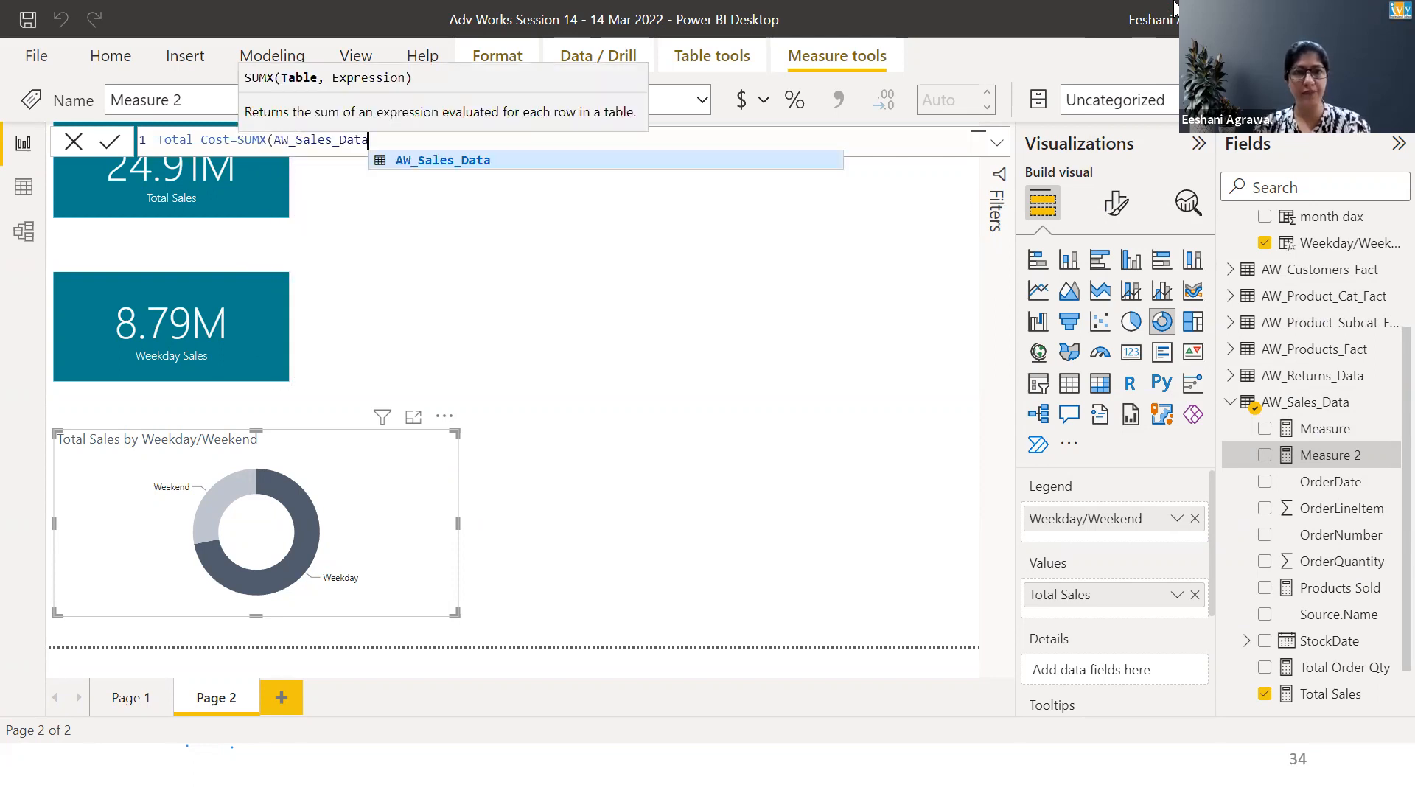
key(Tab)
text(,order)
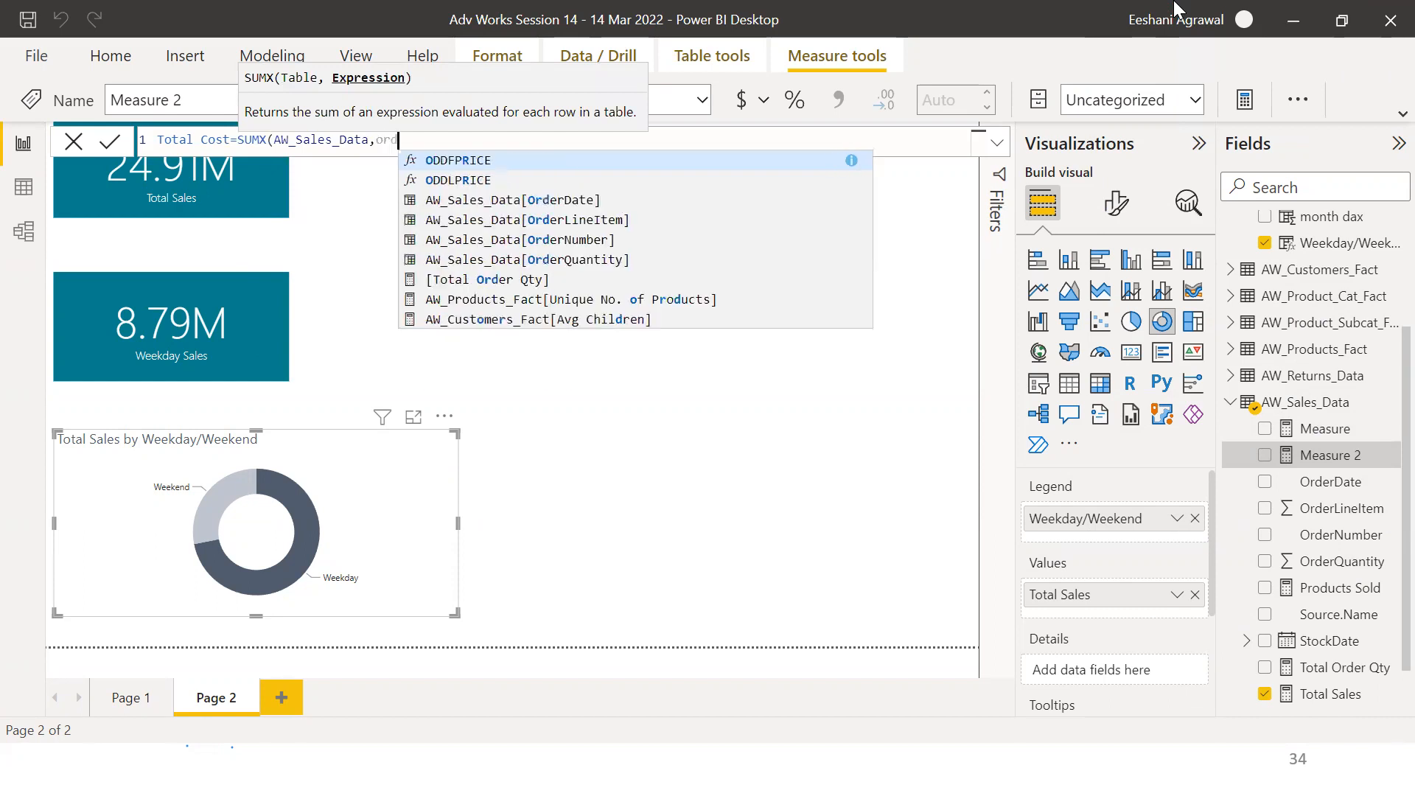
key(Down)
key(Down)
key(Down)
key(Tab)
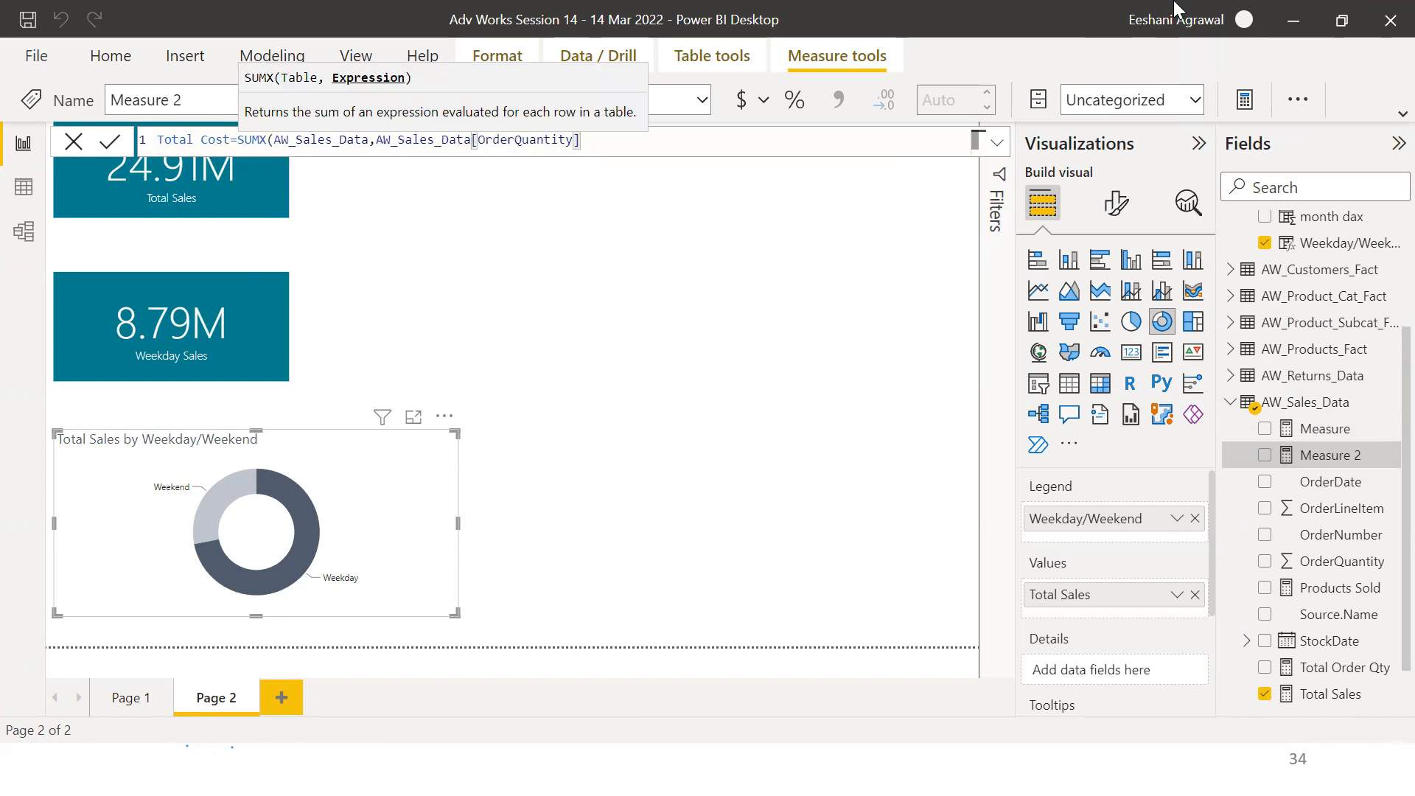
Multiply the quantity by RELATED(AW_Products_Fact[ProductCost]), close both brackets and commit the Total Cost measure
text(*cost)
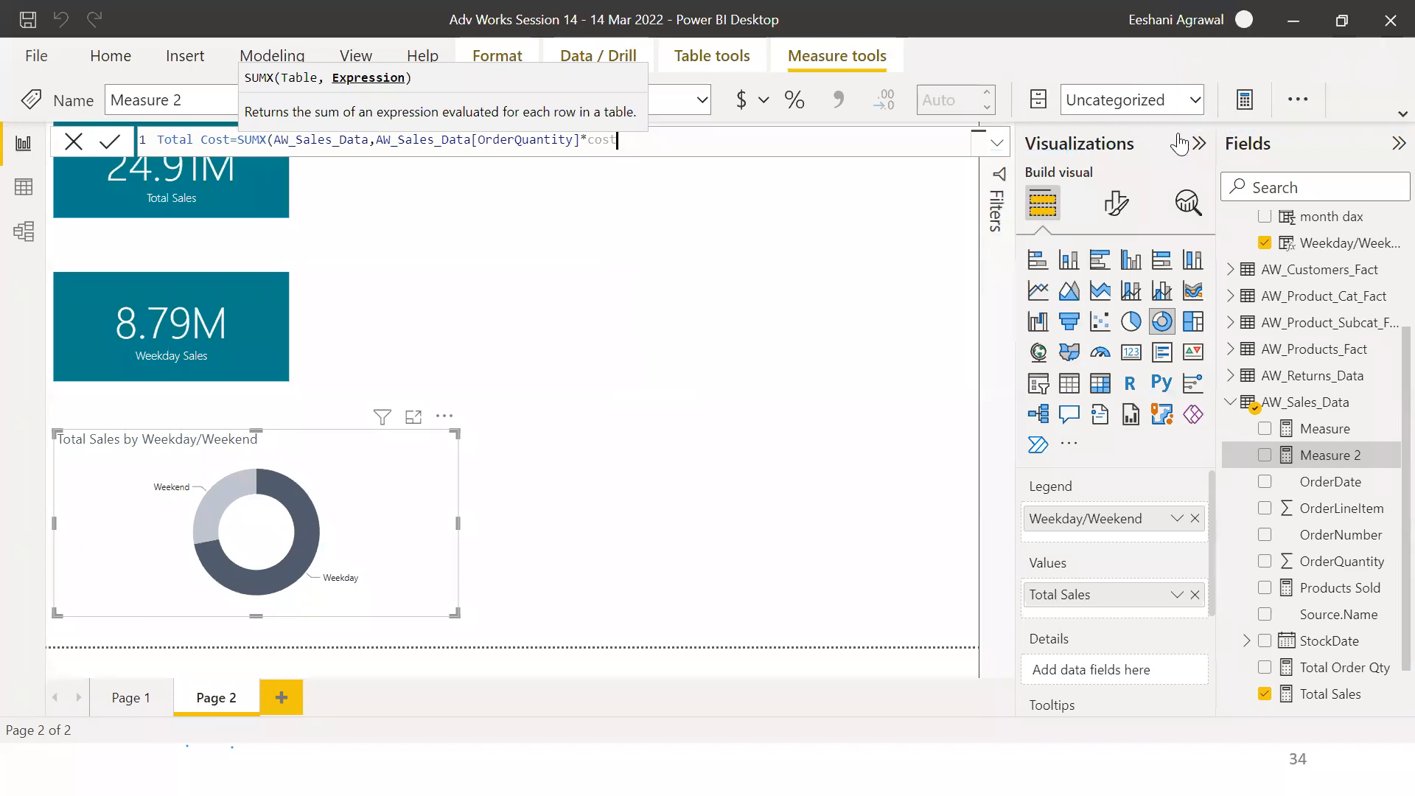
key(BackSpace)
key(BackSpace)
key(BackSpace)
key(BackSpace)
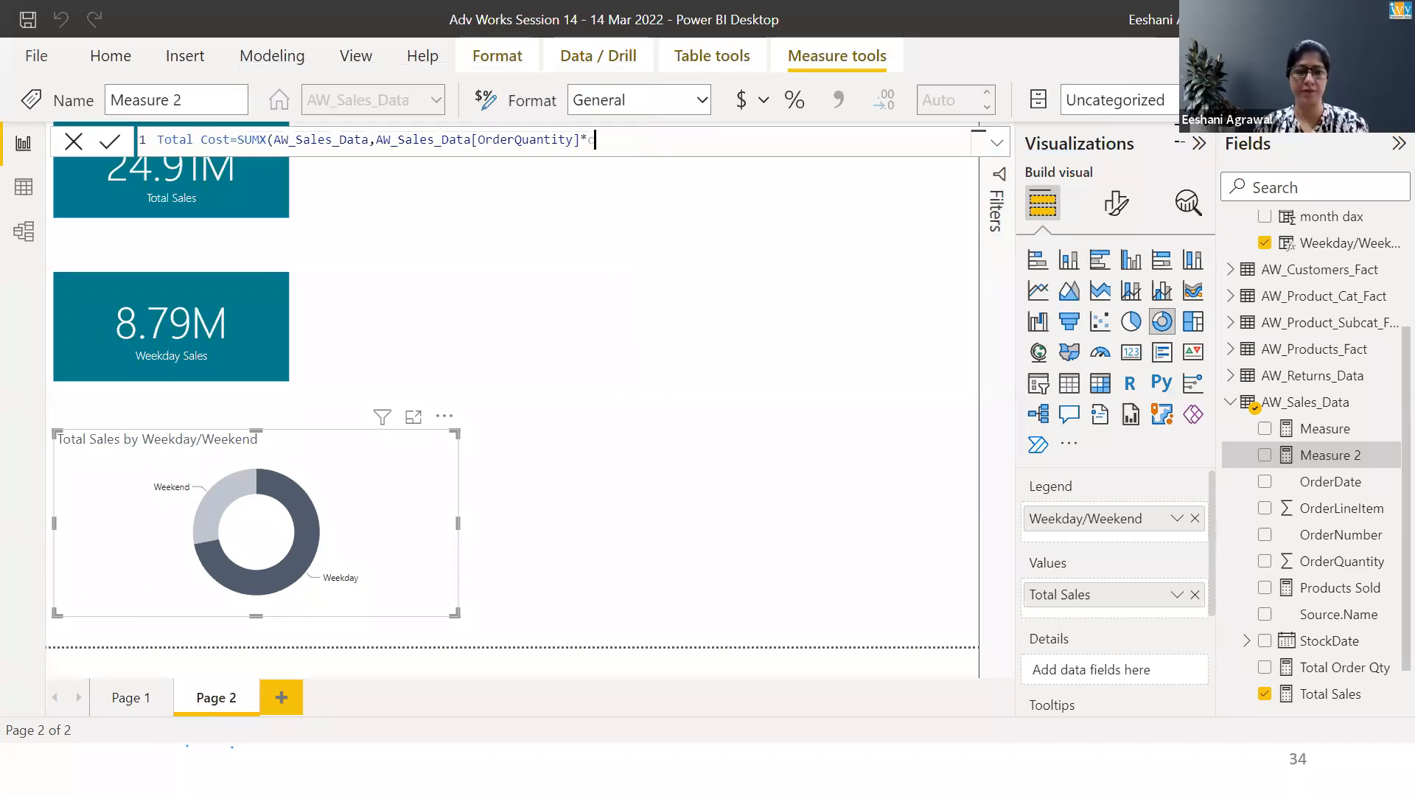
text(RELATED()
text(AW_Products_Fact[ProductCost])
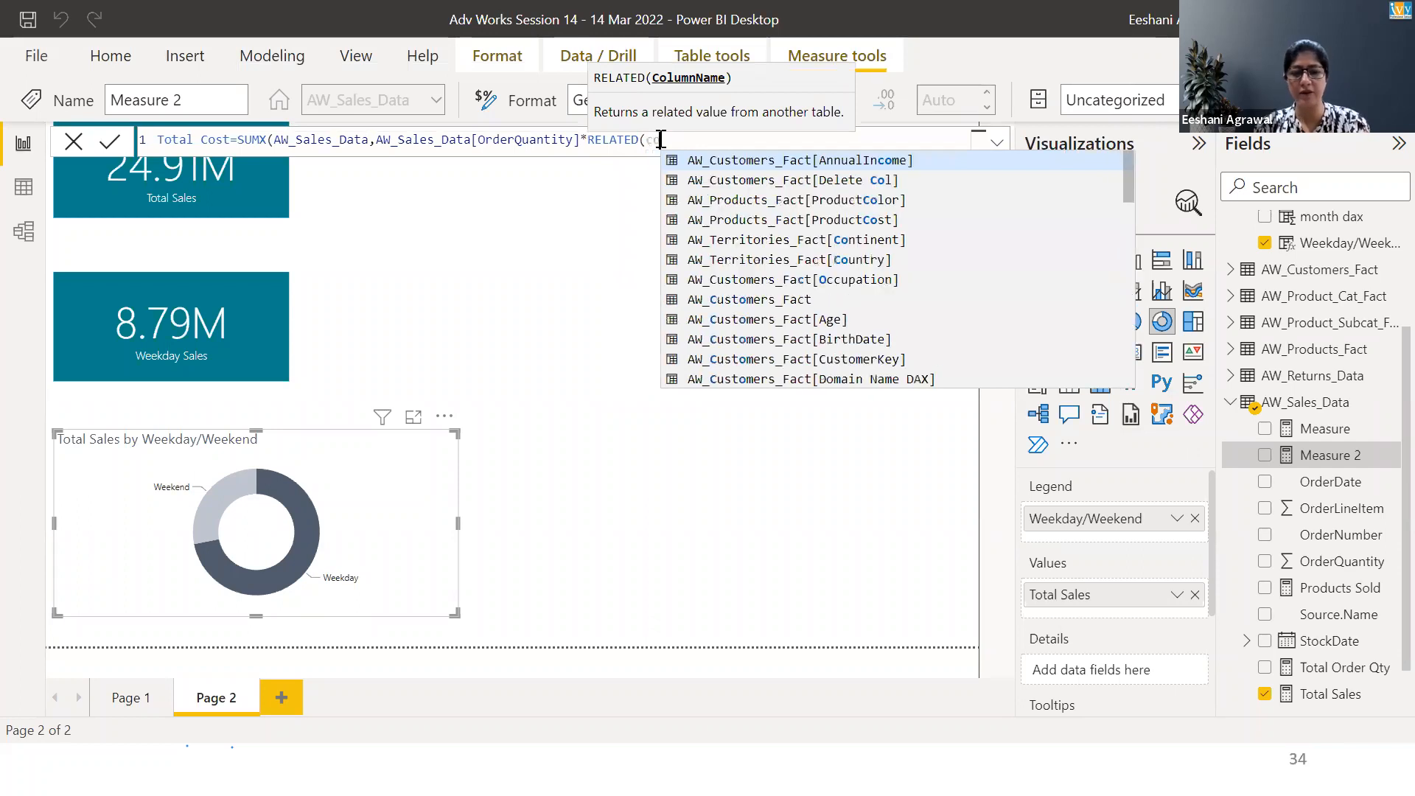
text()))
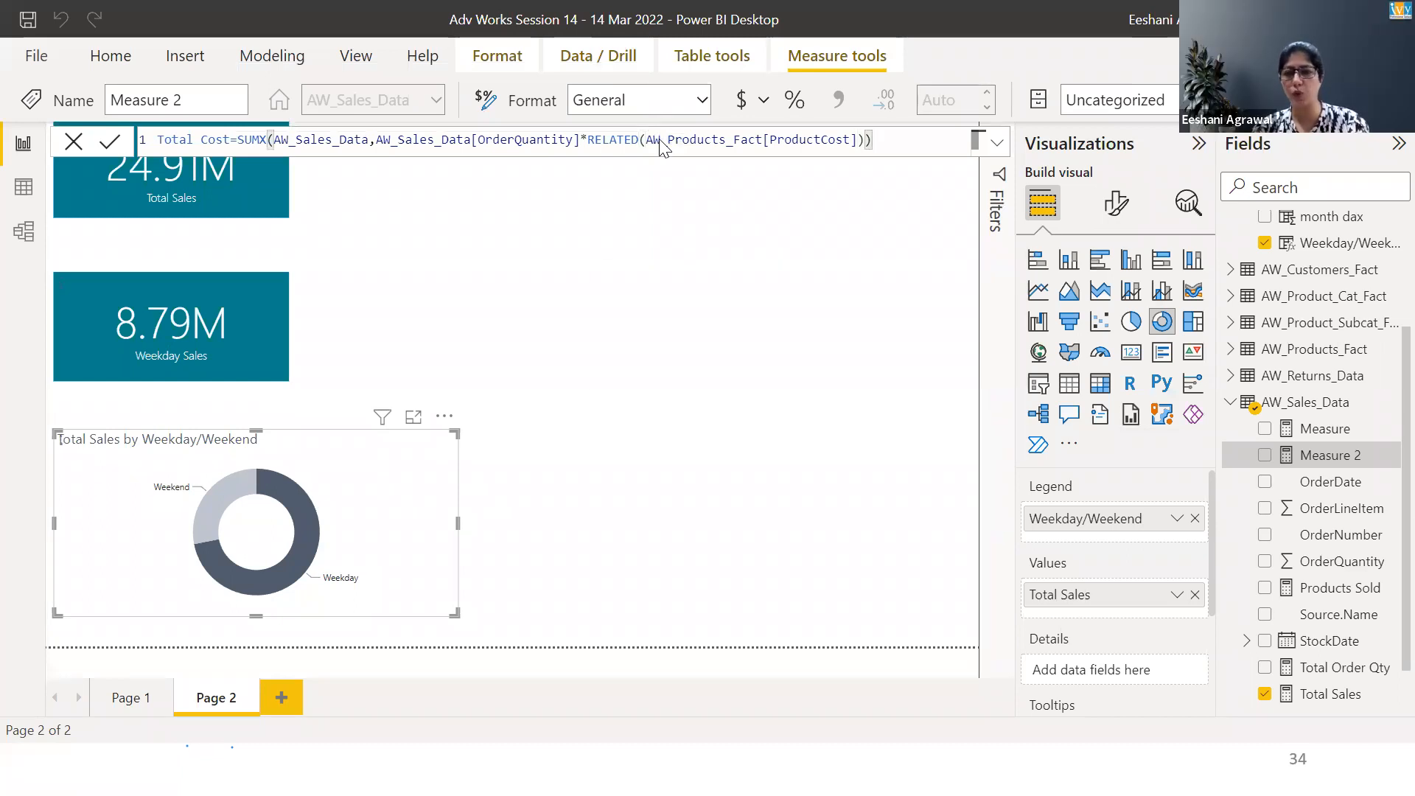
key(Return)
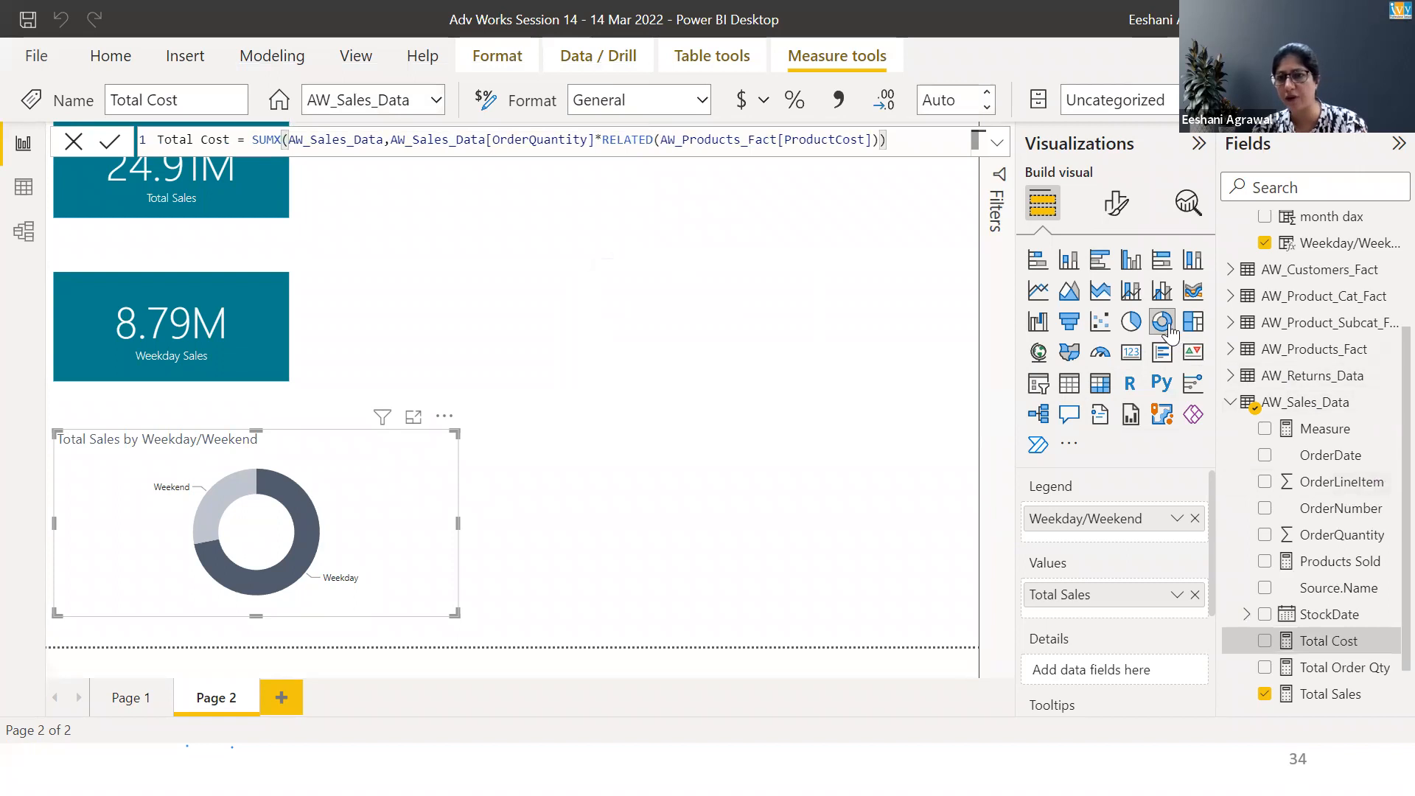
Convert the donut chart into a card showing Total Cost instead of Total Sales and shrink it to a small tile
click(1132, 351)
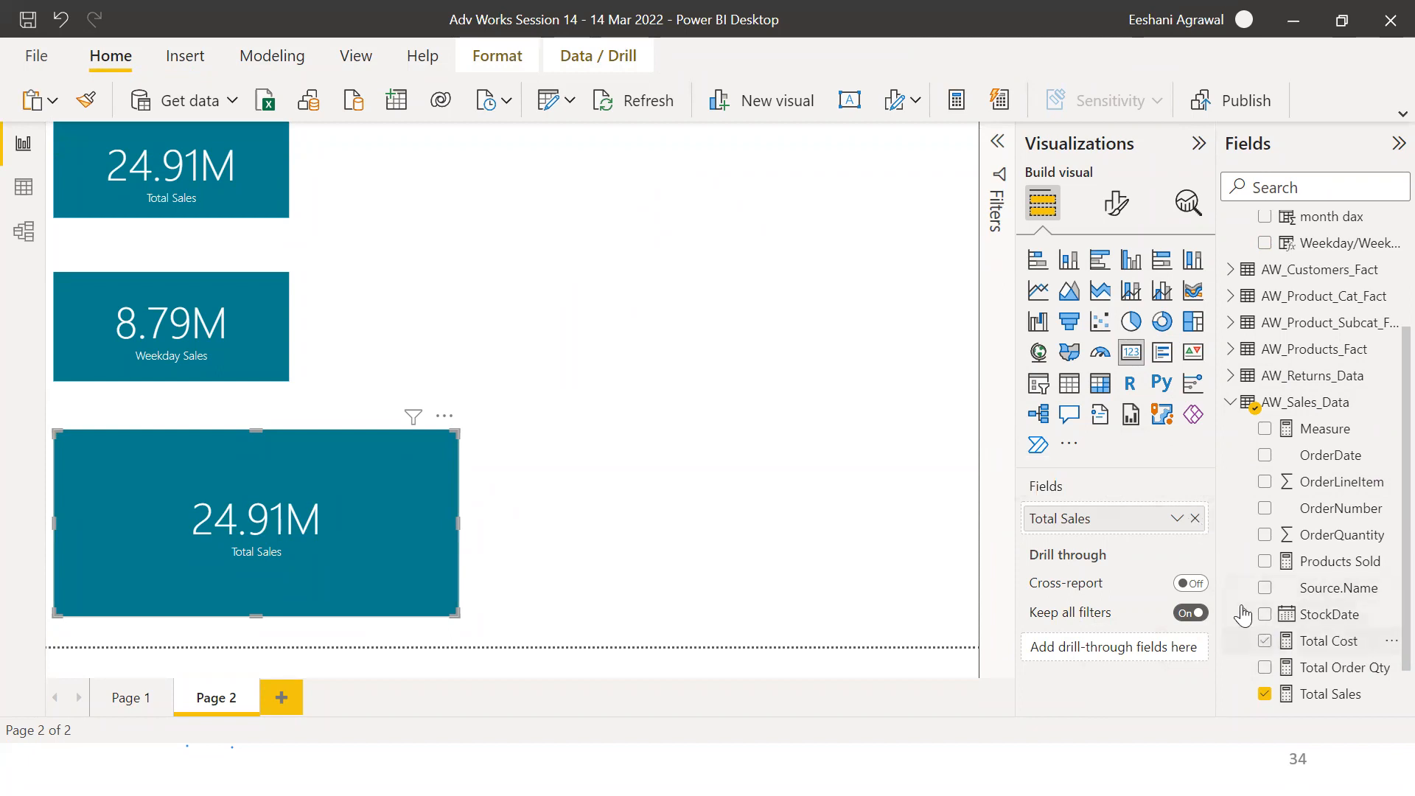
click(1194, 519)
click(1264, 640)
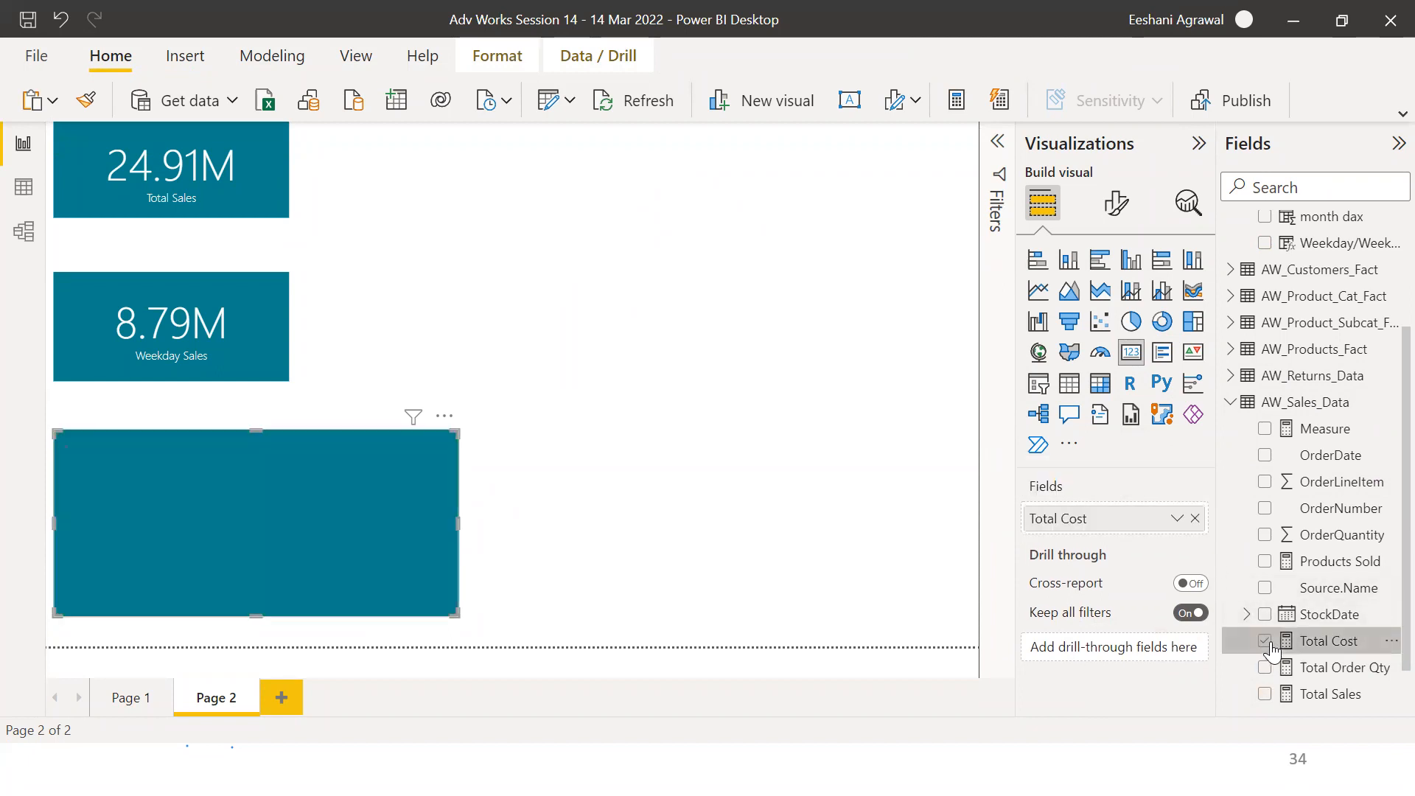
drag(457, 521, 214, 520)
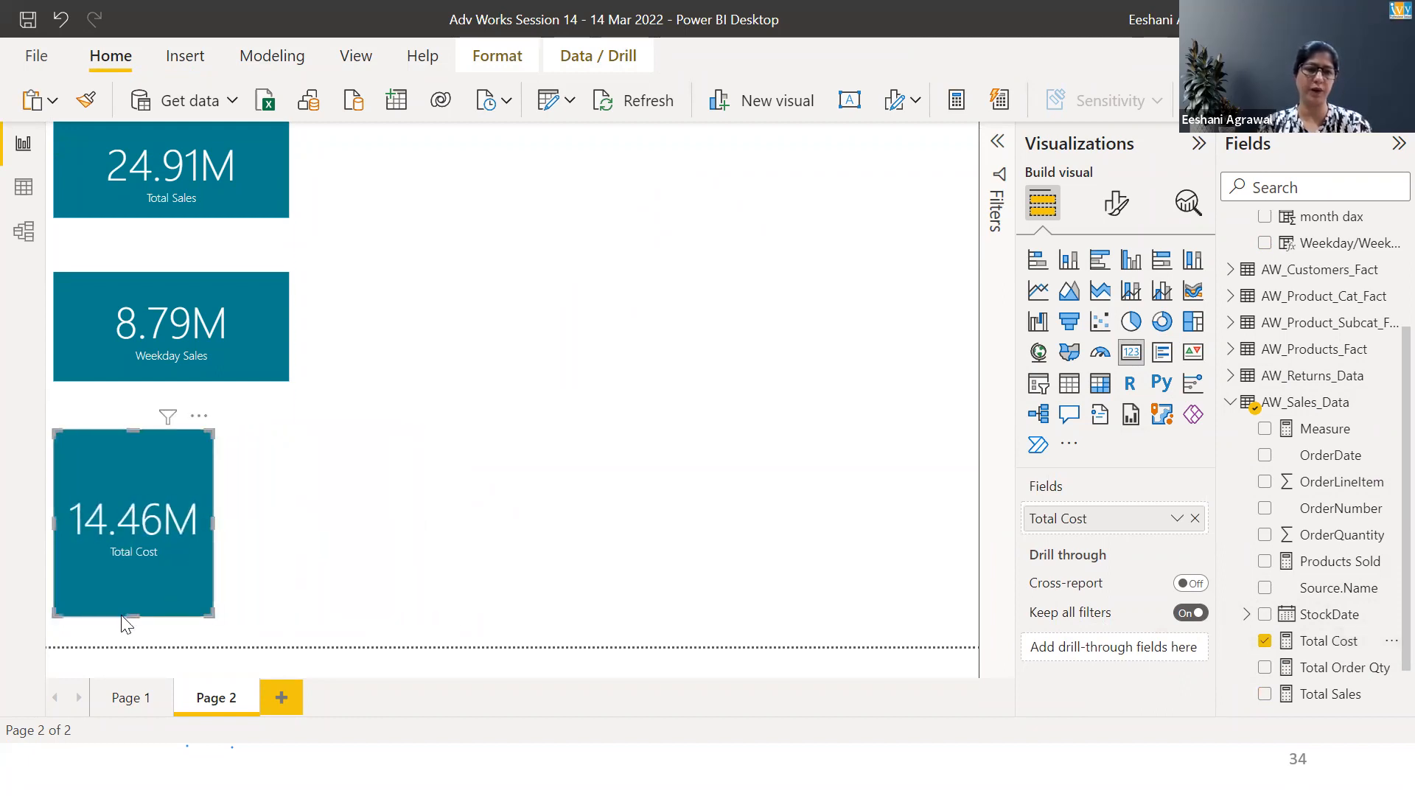
drag(129, 615, 129, 515)
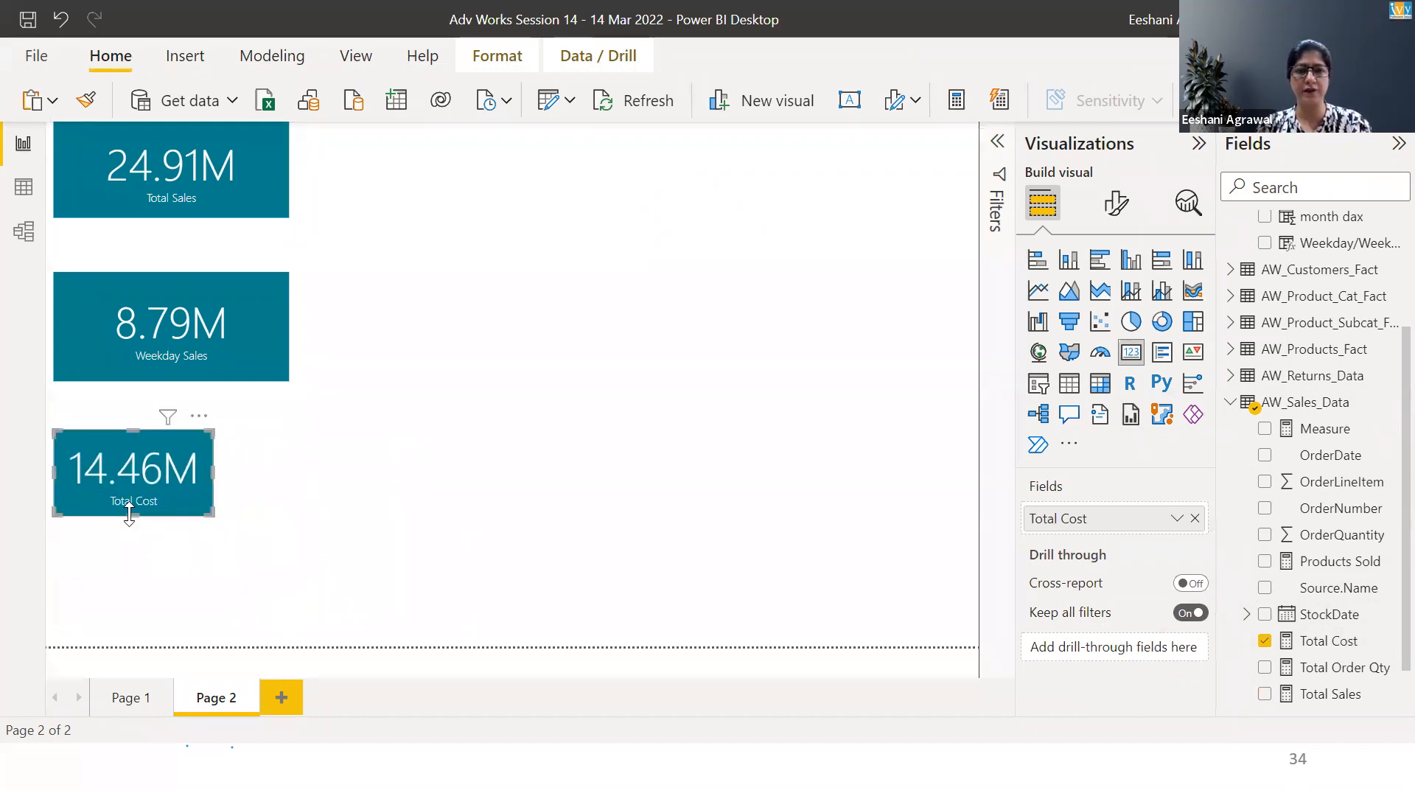
Switch to the slide show to view the Exercise list, and return to Power BI
key(alt+Tab)
key(alt+Tab)
key(alt+Tab)
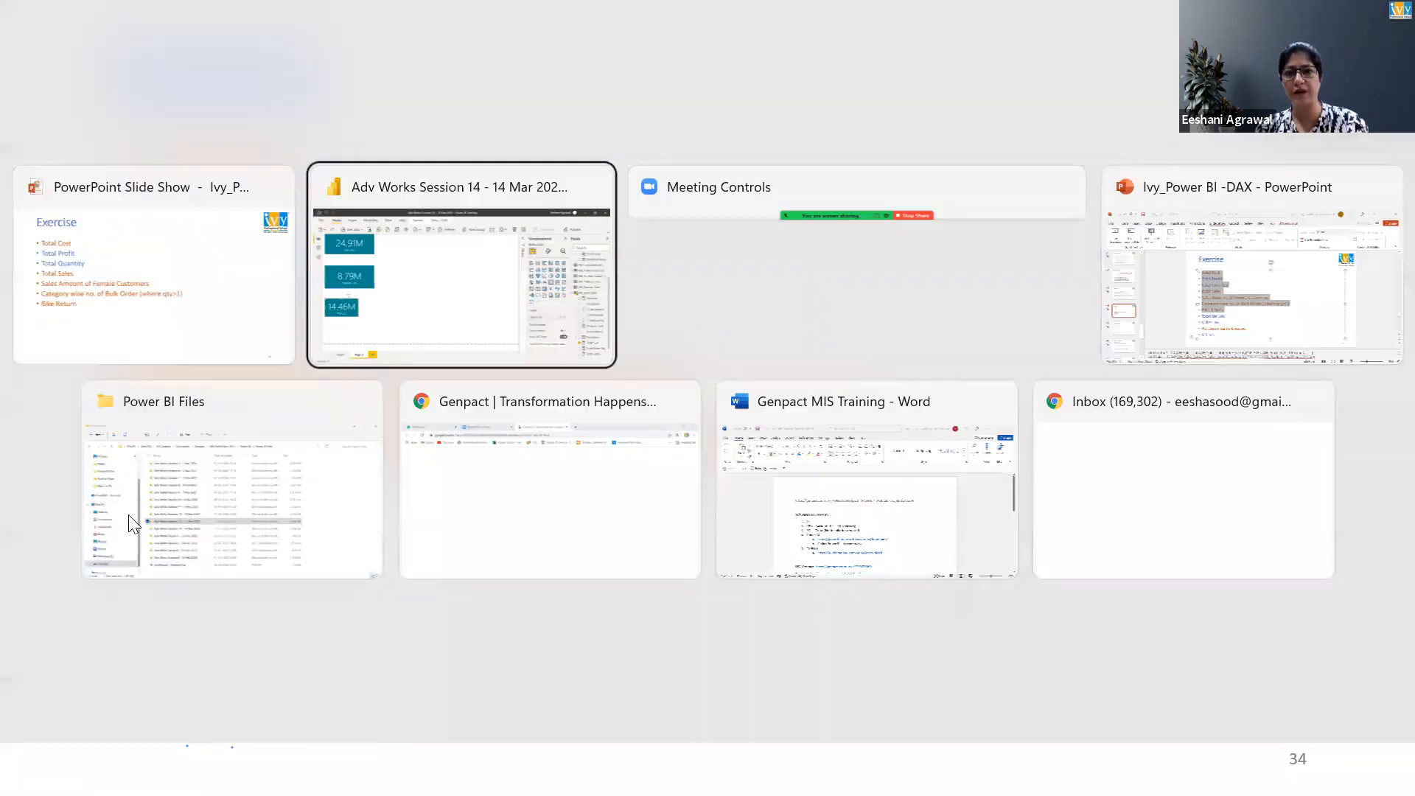
key(alt+Tab)
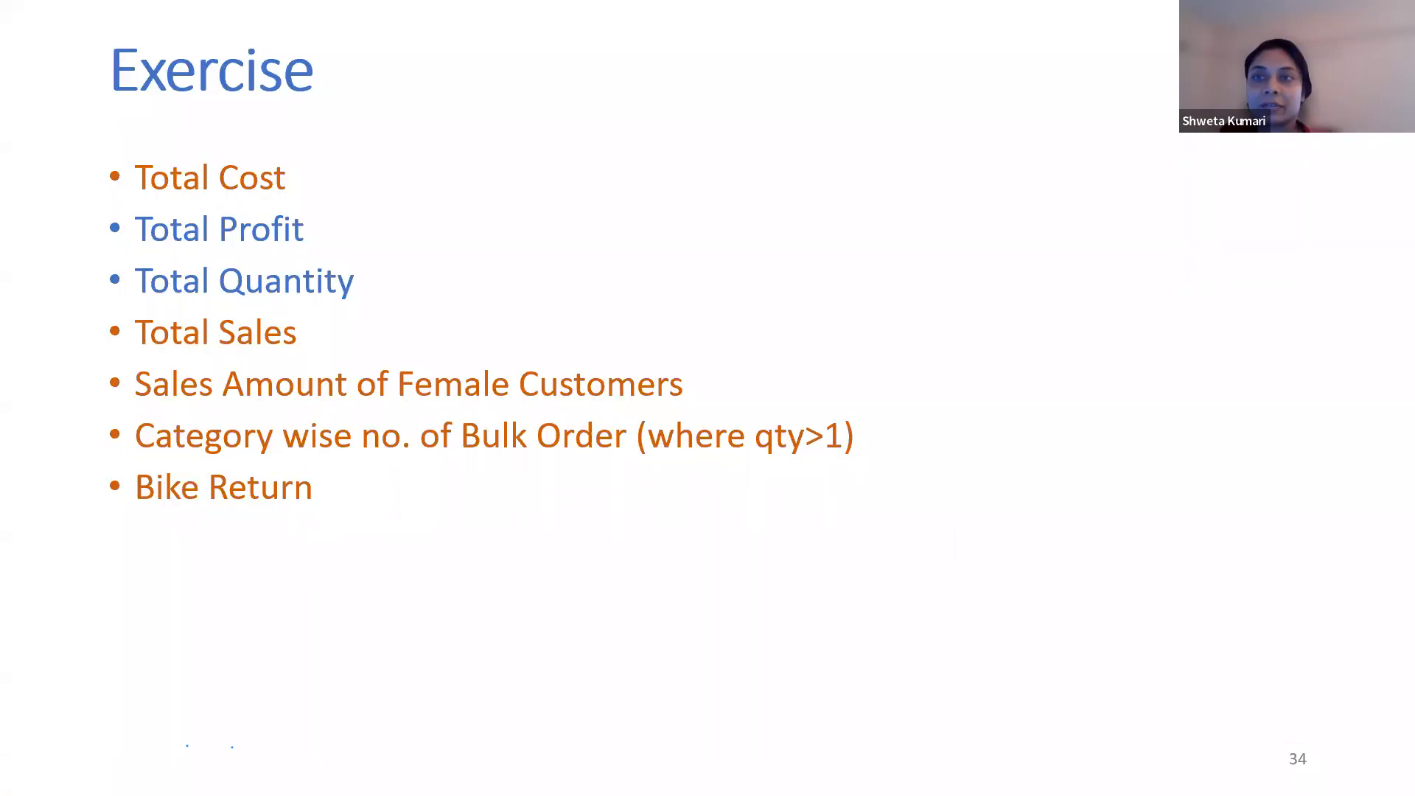
key(alt+Tab)
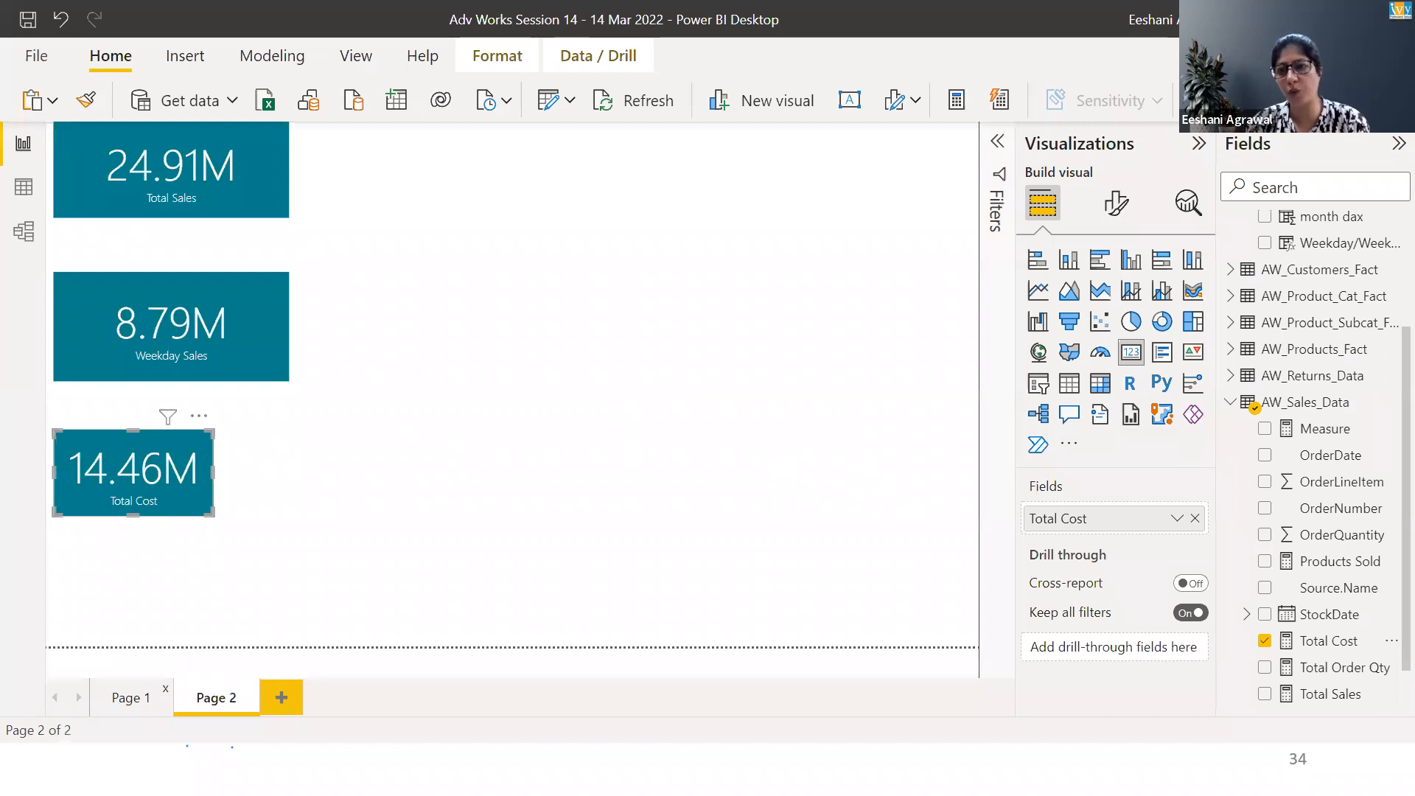
Create another new measure in AW_Sales_Data and name it Total Profit
right_click(1307, 407)
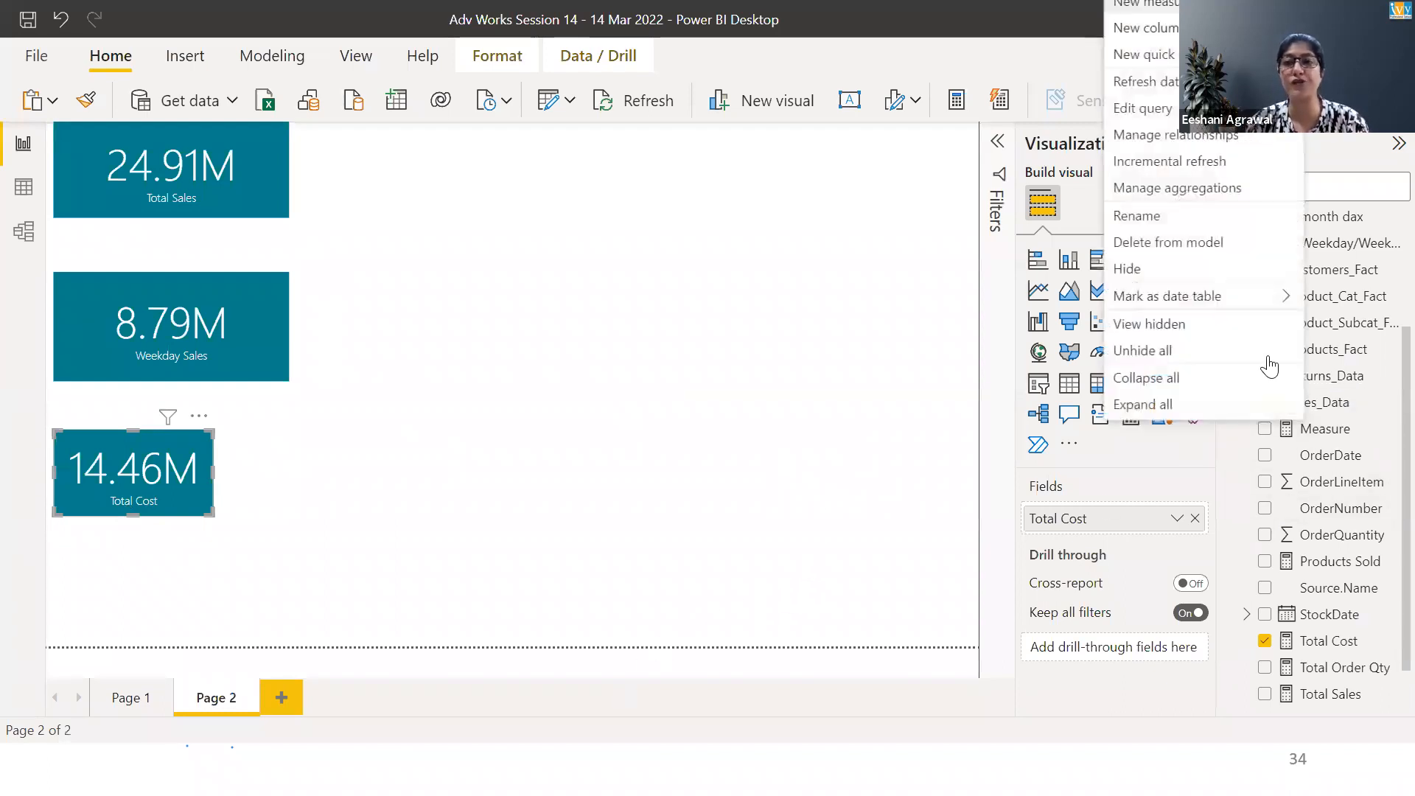
click(1255, 408)
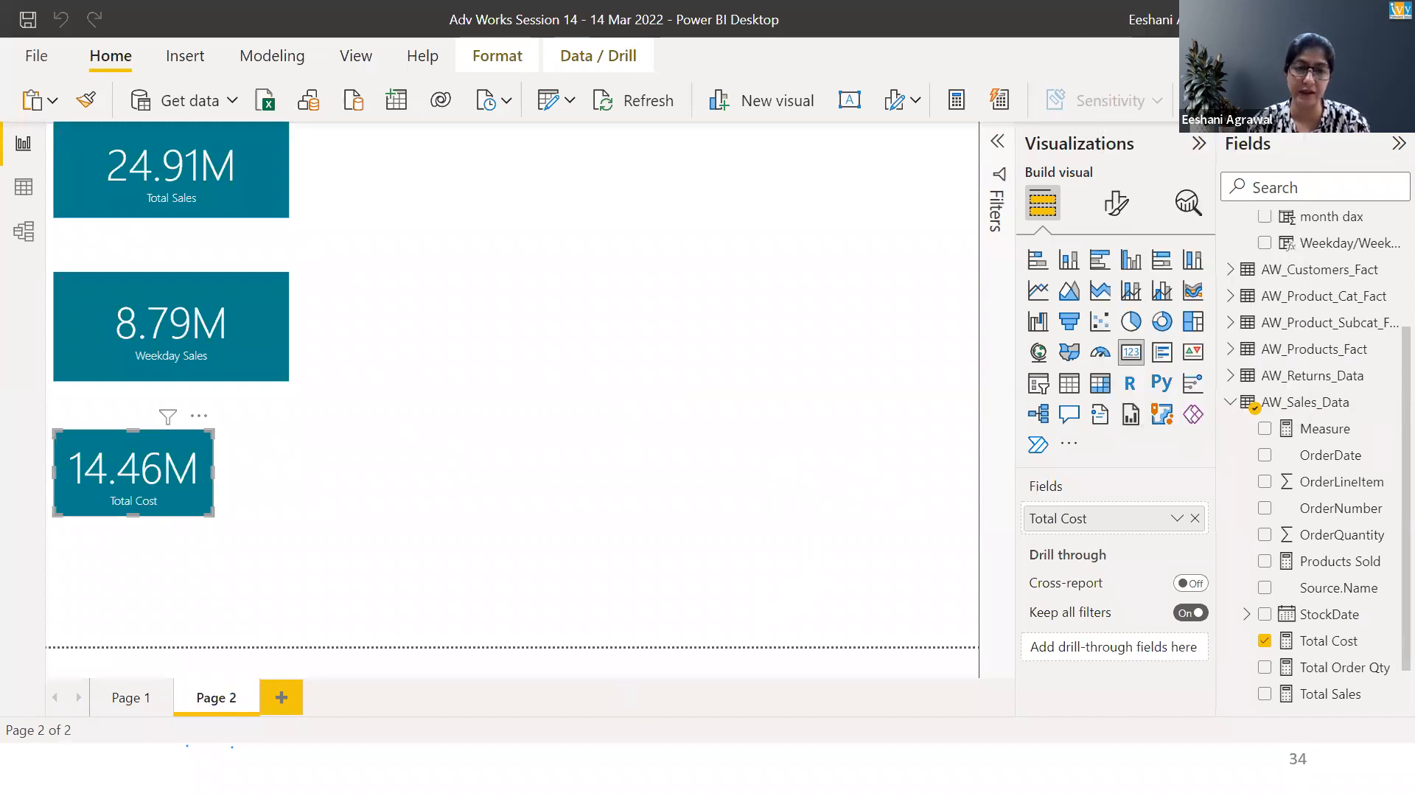
key(shift+Right)
key(shift+Right)
key(shift+Right)
key(shift+Right)
key(shift+Right)
key(shift+Right)
key(shift+Right)
key(shift+Right)
key(shift+Right)
text(Total Proit)
key(BackSpace)
key(BackSpace)
text(fit)
key(Delete)
key(End)
Begin the Total Profit formula with SUMX over the AW_Sales_Data table followed by a comma
text(SUMX(sa)
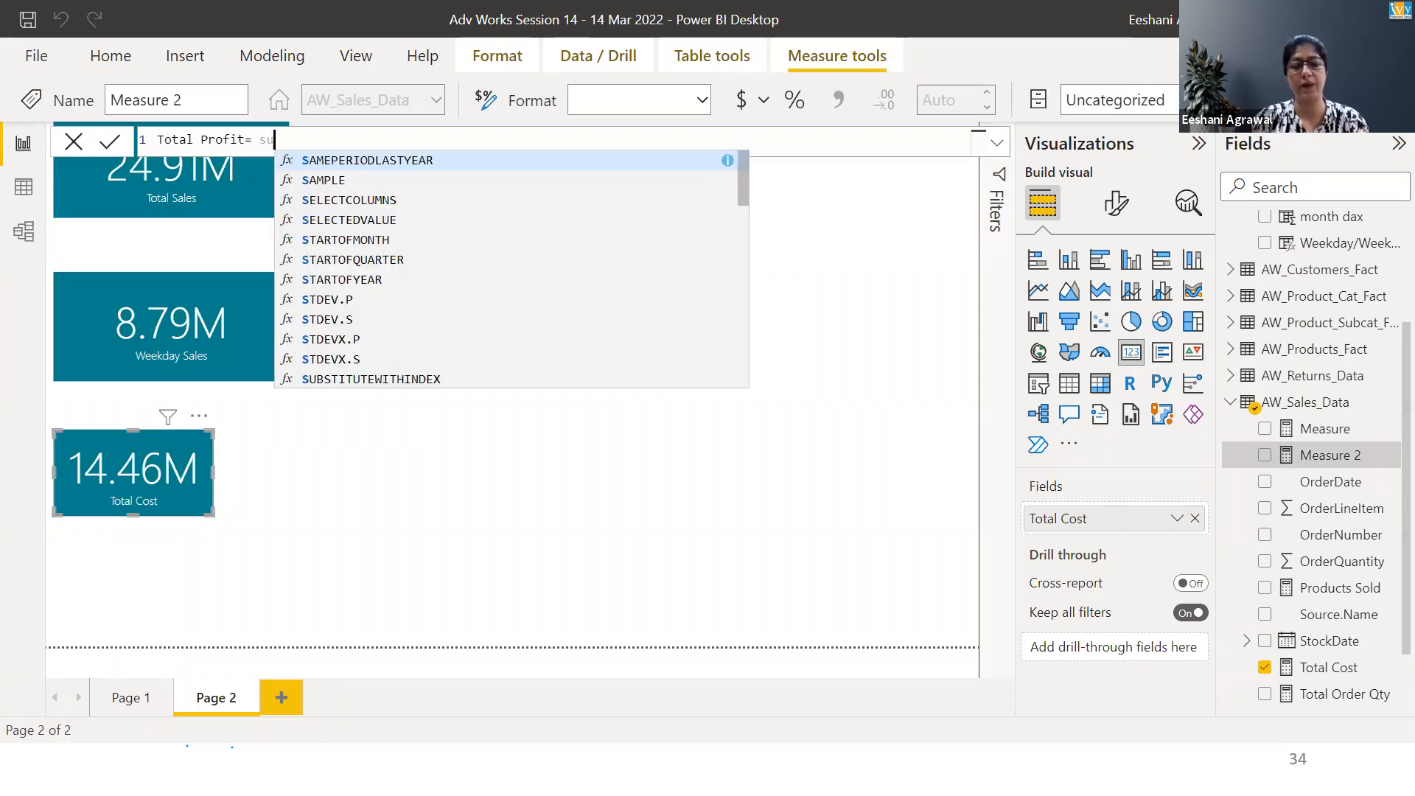
text(l)
key(Down)
key(Tab)
key(BackSpace)
key(BackSpace)
key(BackSpace)
key(BackSpace)
key(BackSpace)
key(BackSpace)
key(BackSpace)
key(BackSpace)
key(BackSpace)
key(BackSpace)
key(BackSpace)
key(BackSpace)
key(BackSpace)
key(BackSpace)
key(BackSpace)
key(BackSpace)
key(BackSpace)
key(BackSpace)
key(BackSpace)
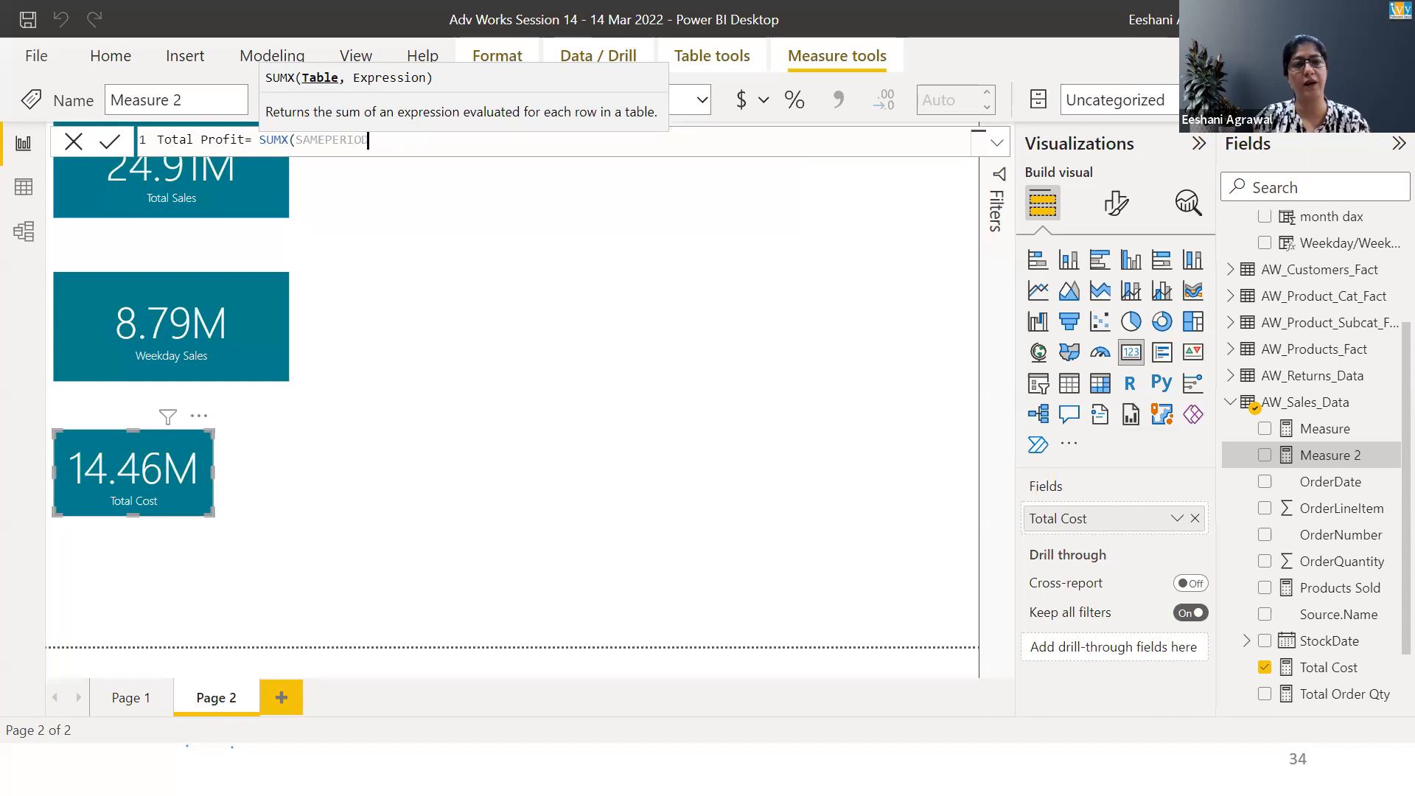
text(sam)
key(Down)
key(Down)
key(Down)
key(Down)
key(Down)
key(BackSpace)
text(l)
key(Tab)
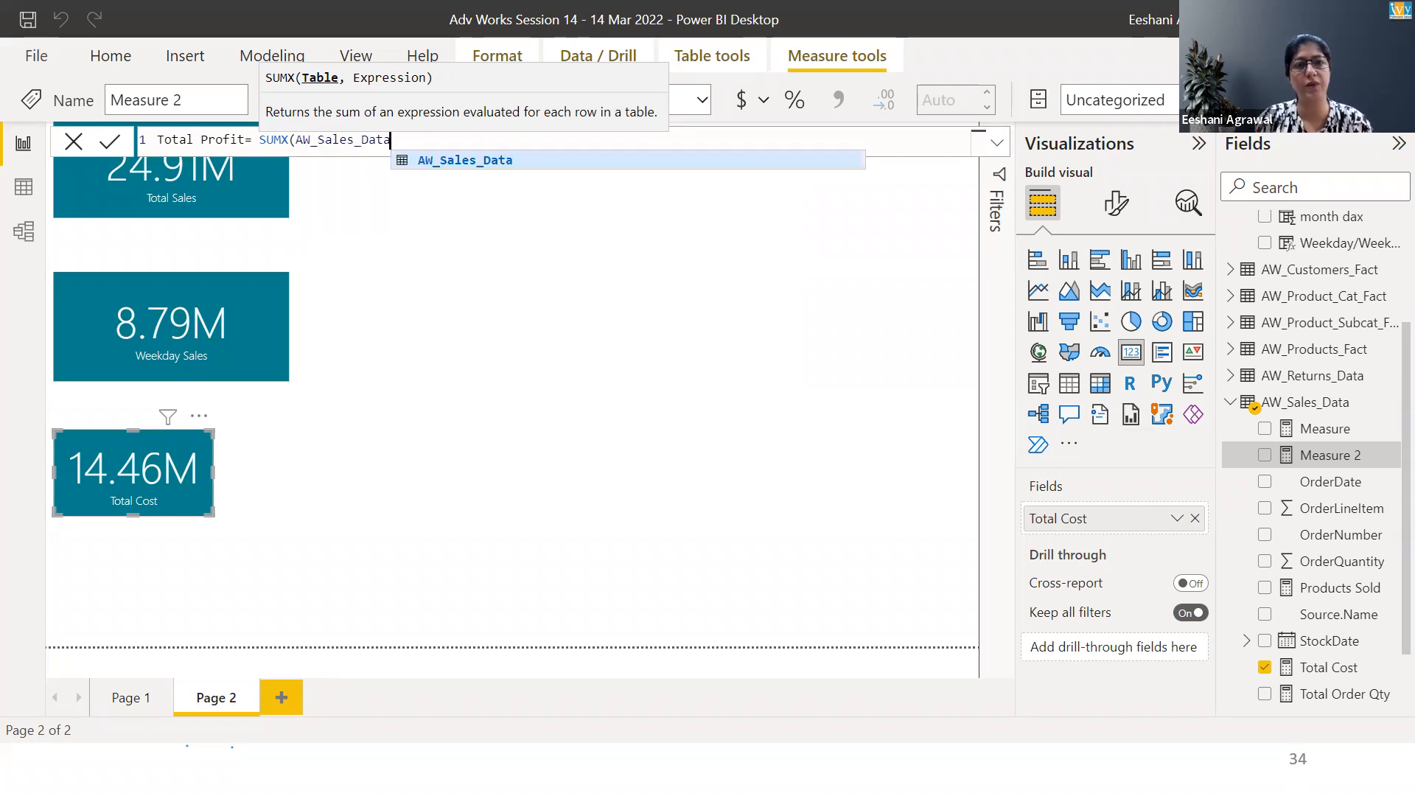
text(,)
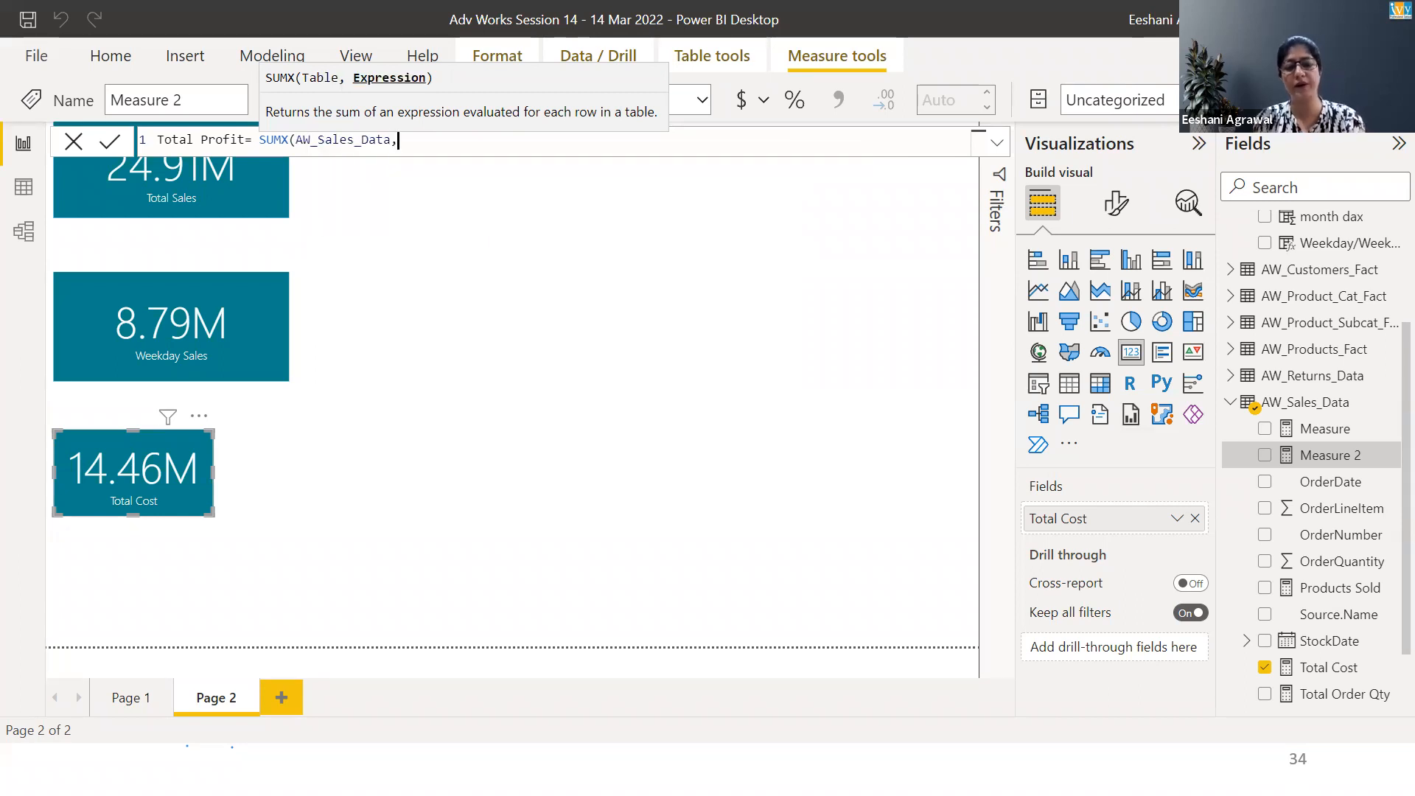
text(re)
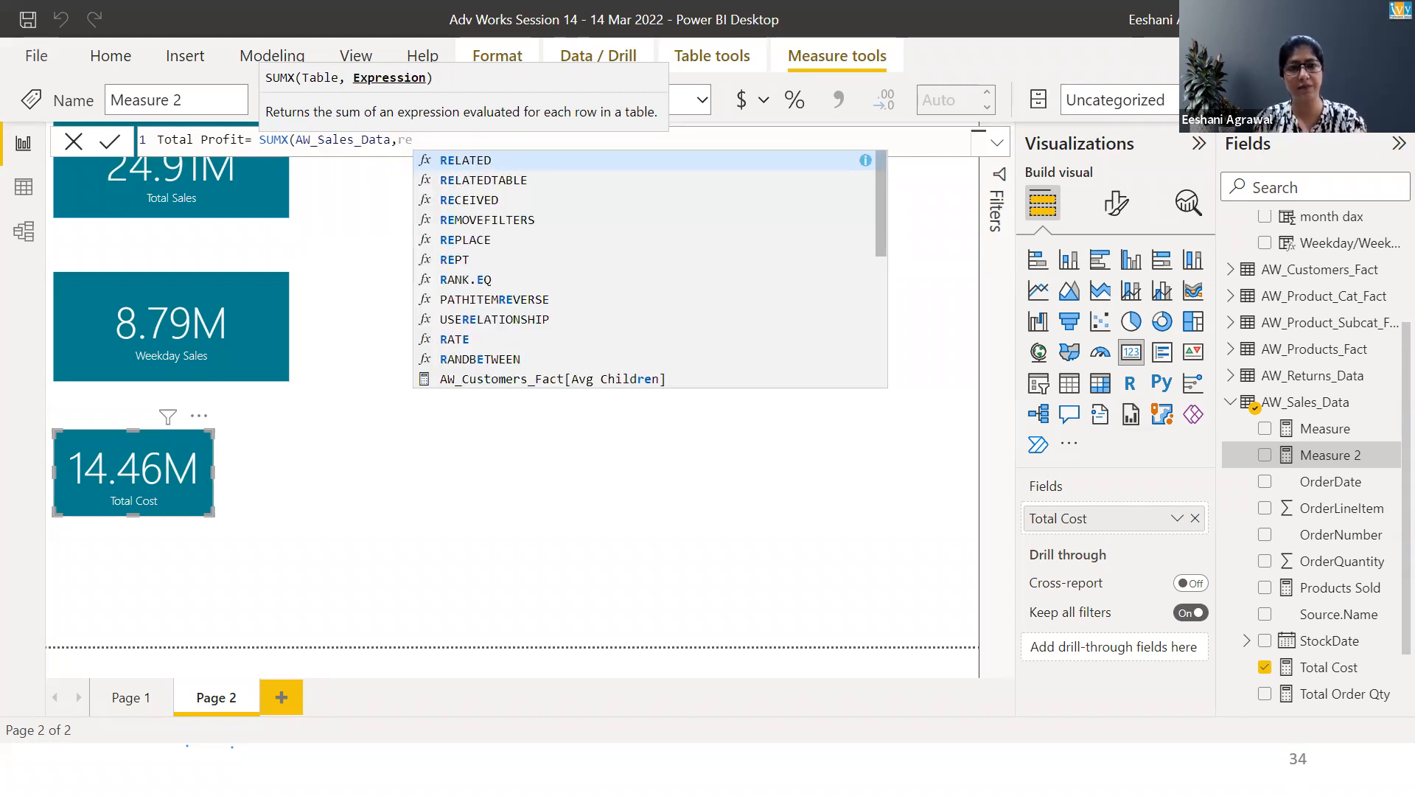
Add RELATED(AW_Products_Fact[ProductPrice]) minus RELATED(AW_Products_Fact[ProductCost]) as the SUMX expression
key(Tab)
key(Escape)
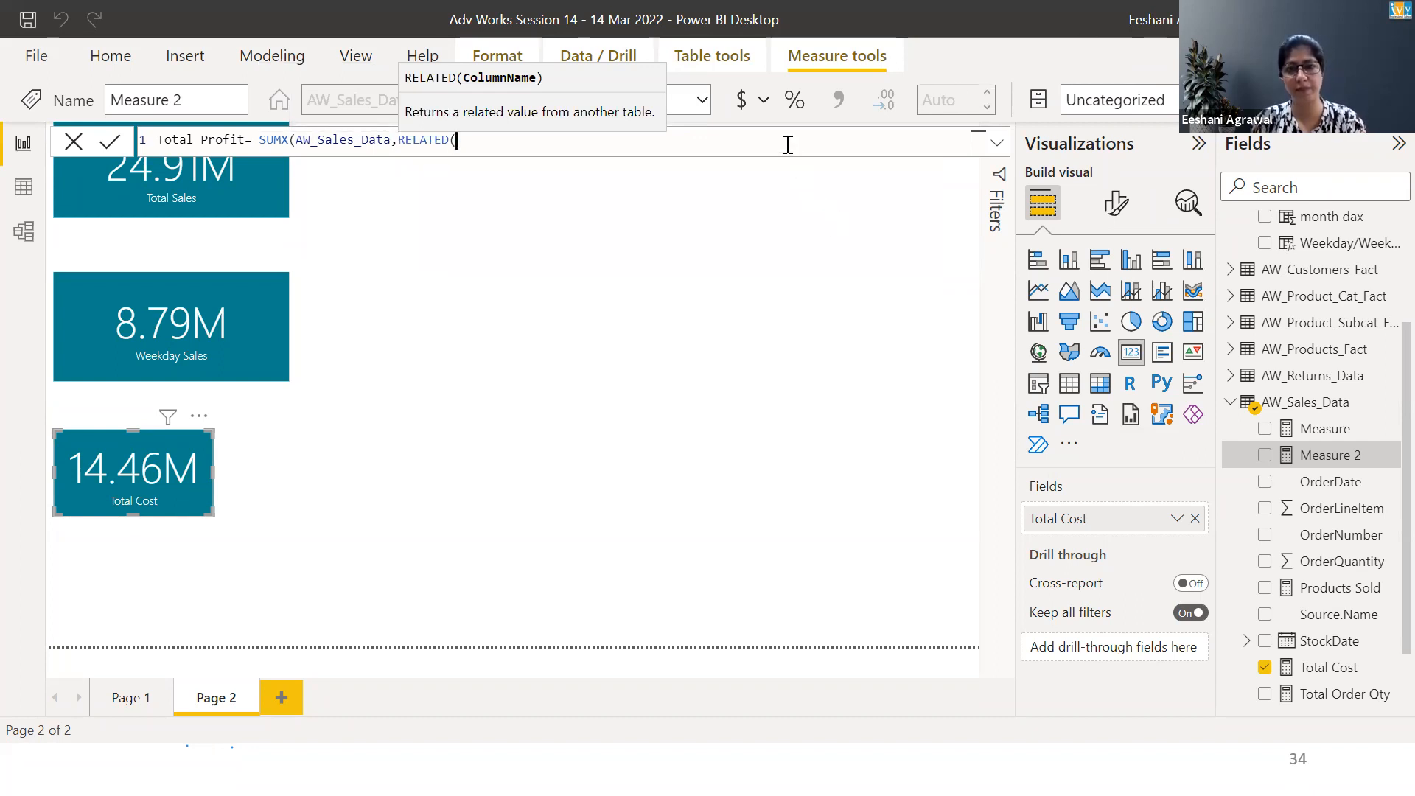
text(pri)
key(Tab)
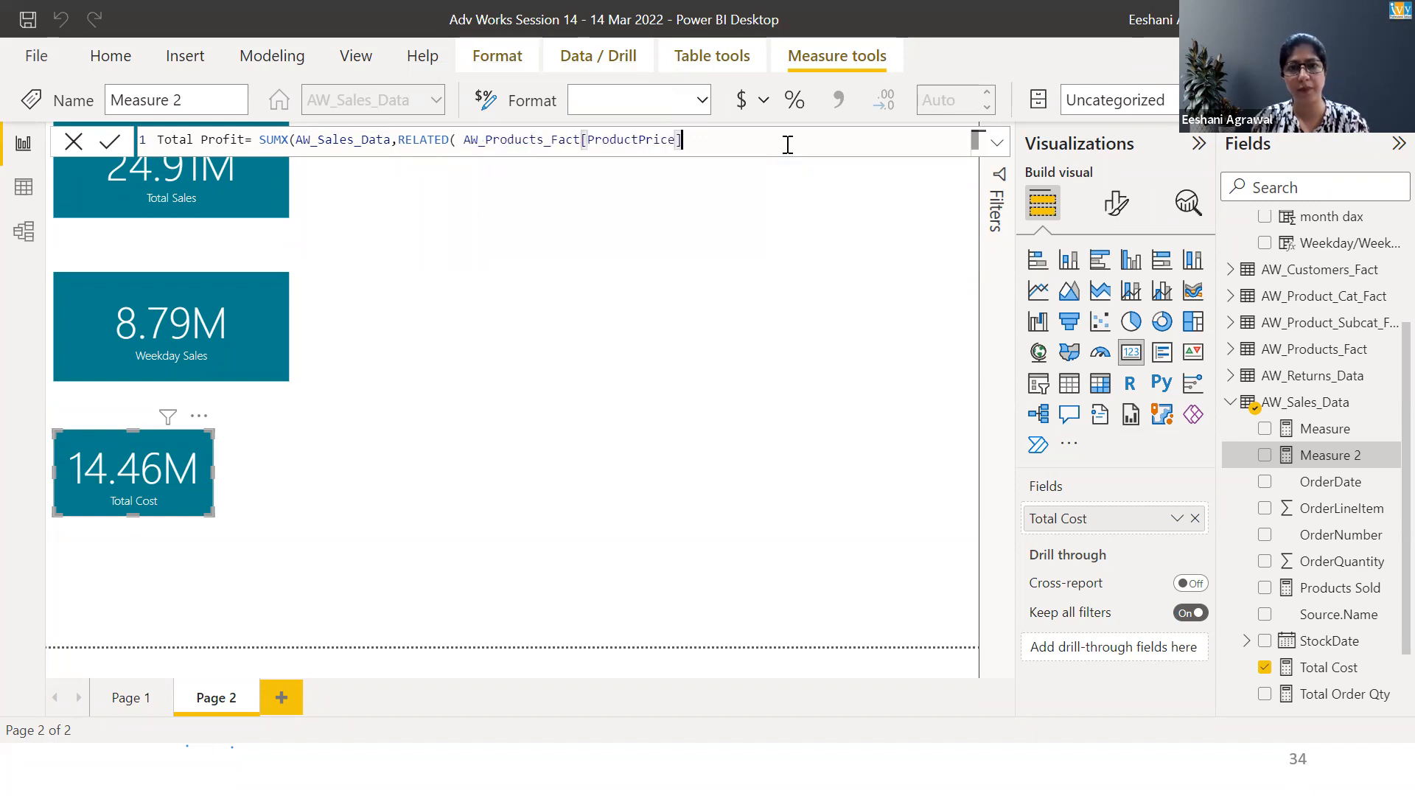
text()-rela)
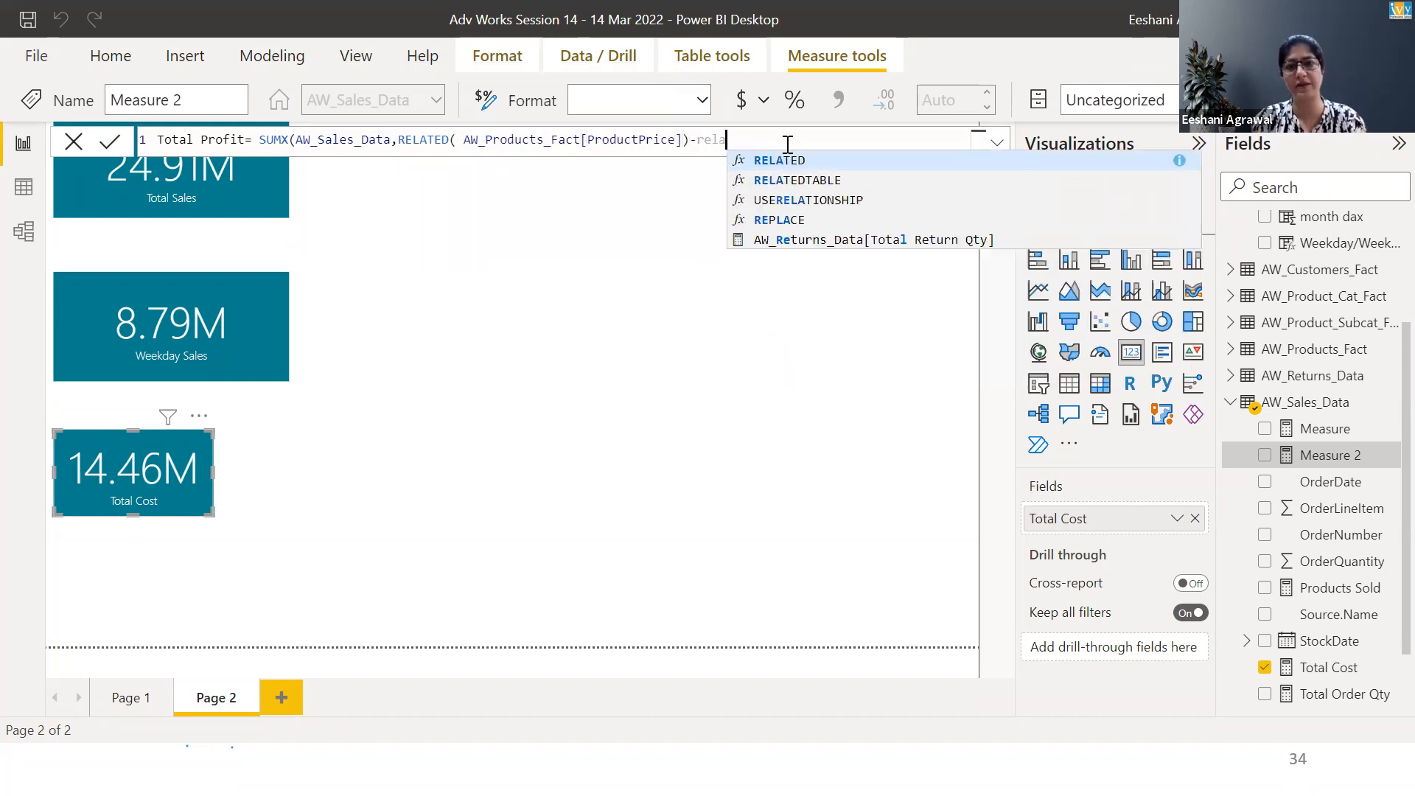
key(Tab)
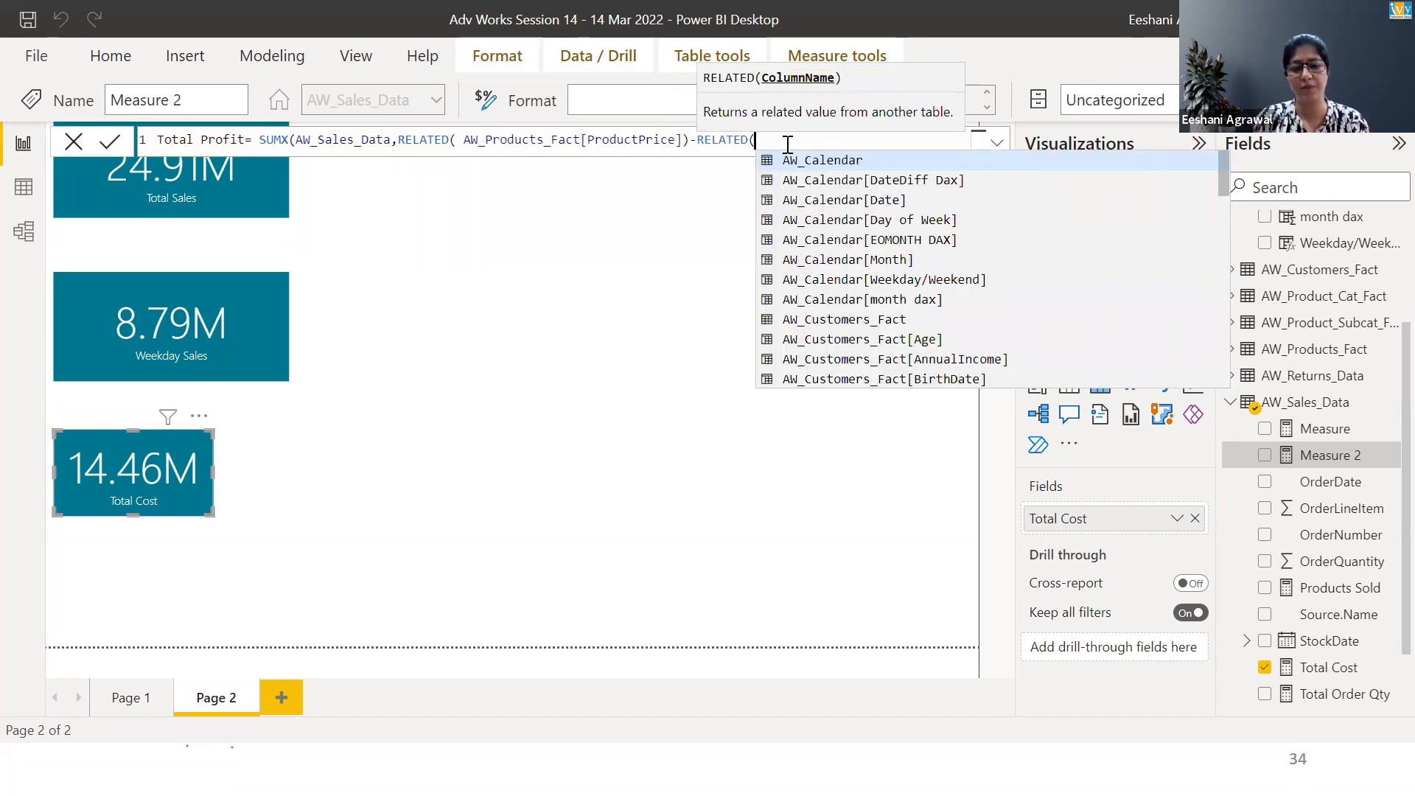
text(cost)
key(Tab)
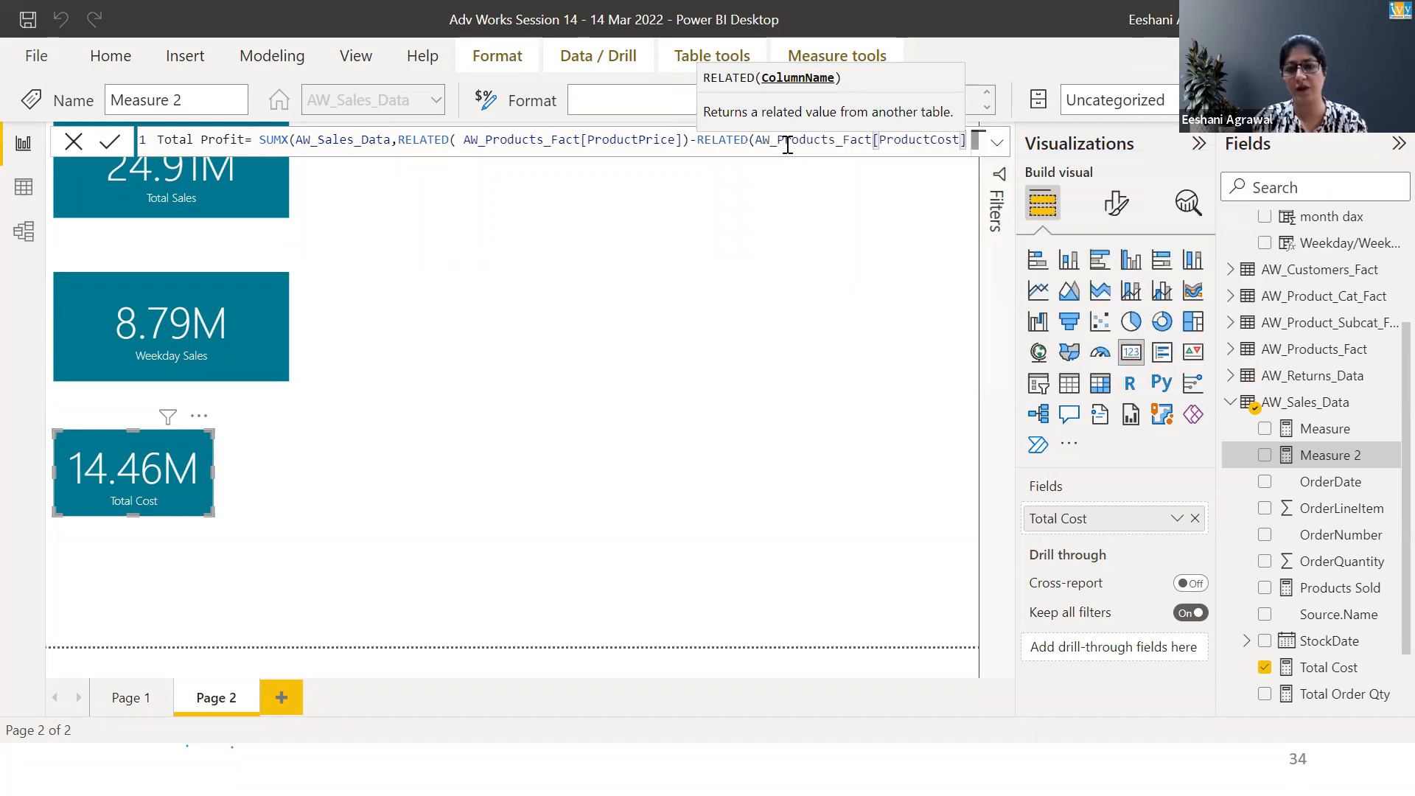
text())
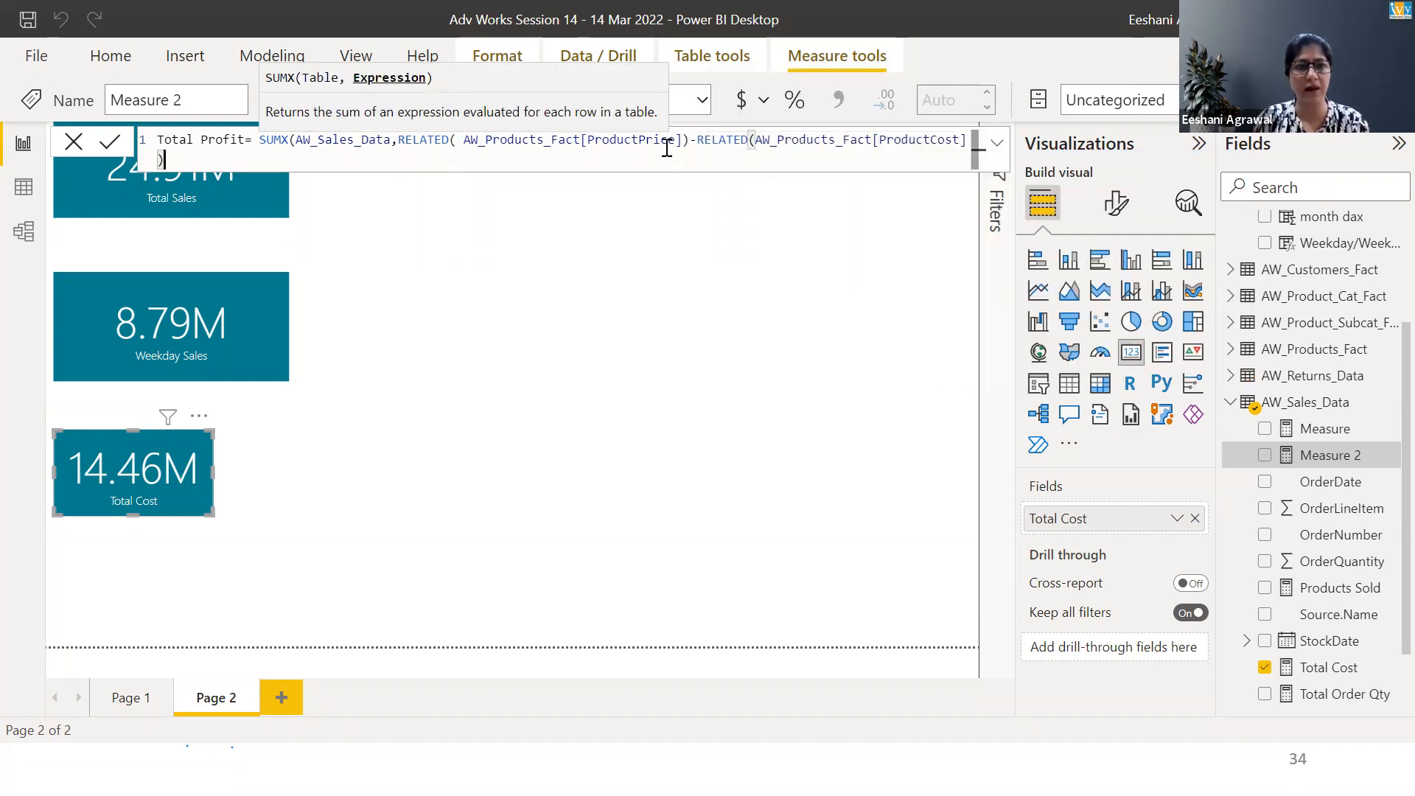
Insert an opening bracket before the first RELATED to group the price minus cost subtraction
click(398, 141)
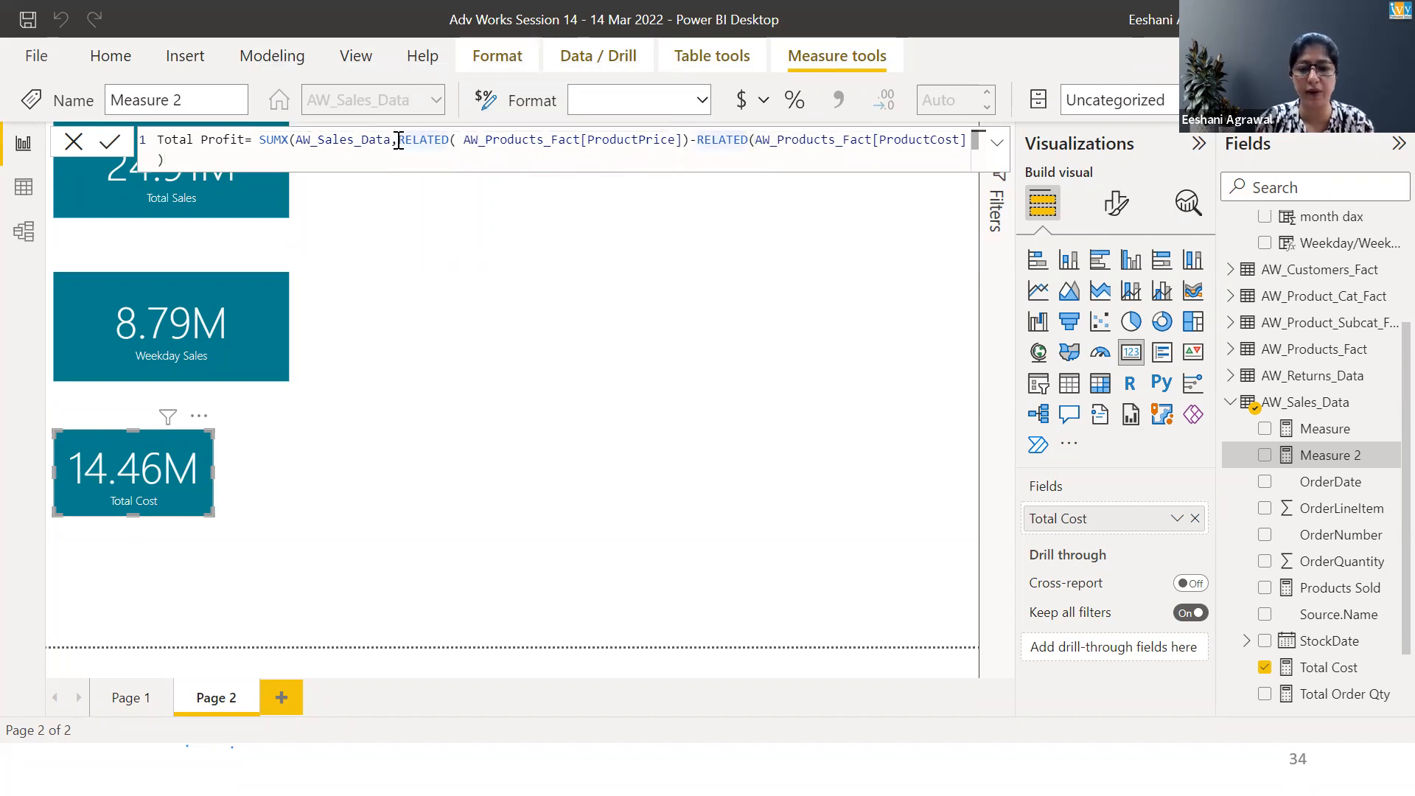
text(()
click(385, 161)
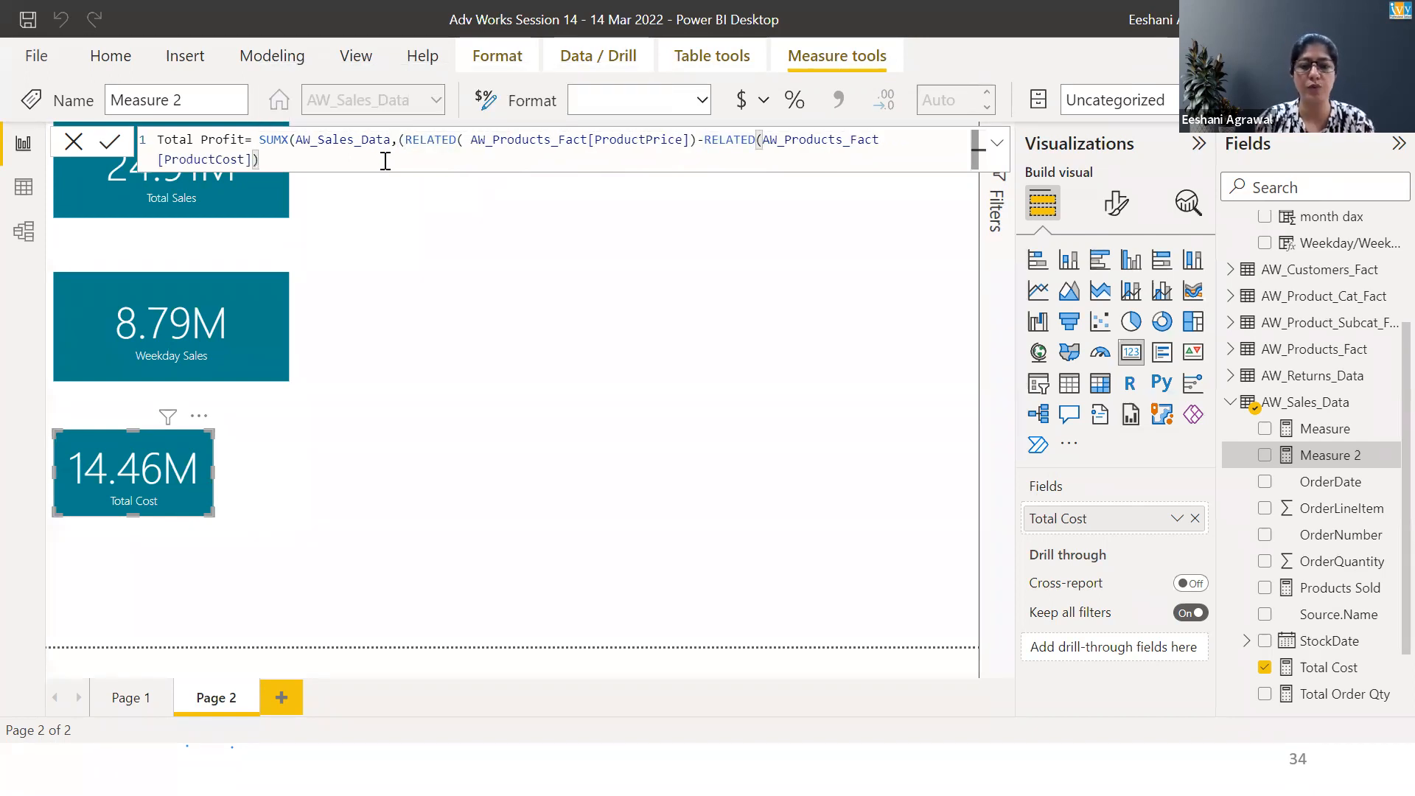
Multiply the bracketed price-minus-cost difference by AW_Sales_Data[OrderQuantity] and close the SUMX
text(*order)
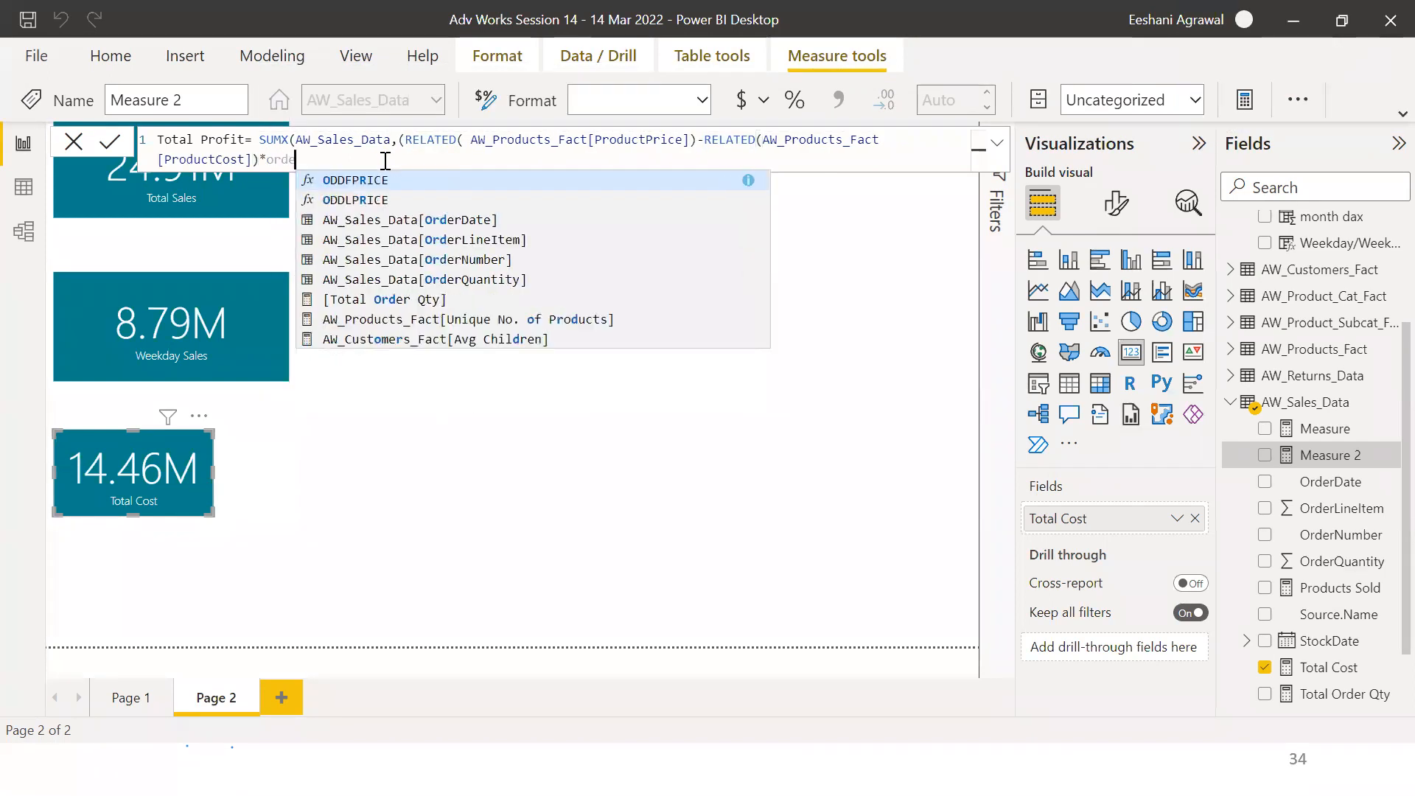
key(Down)
key(Down)
key(Down)
key(Tab)
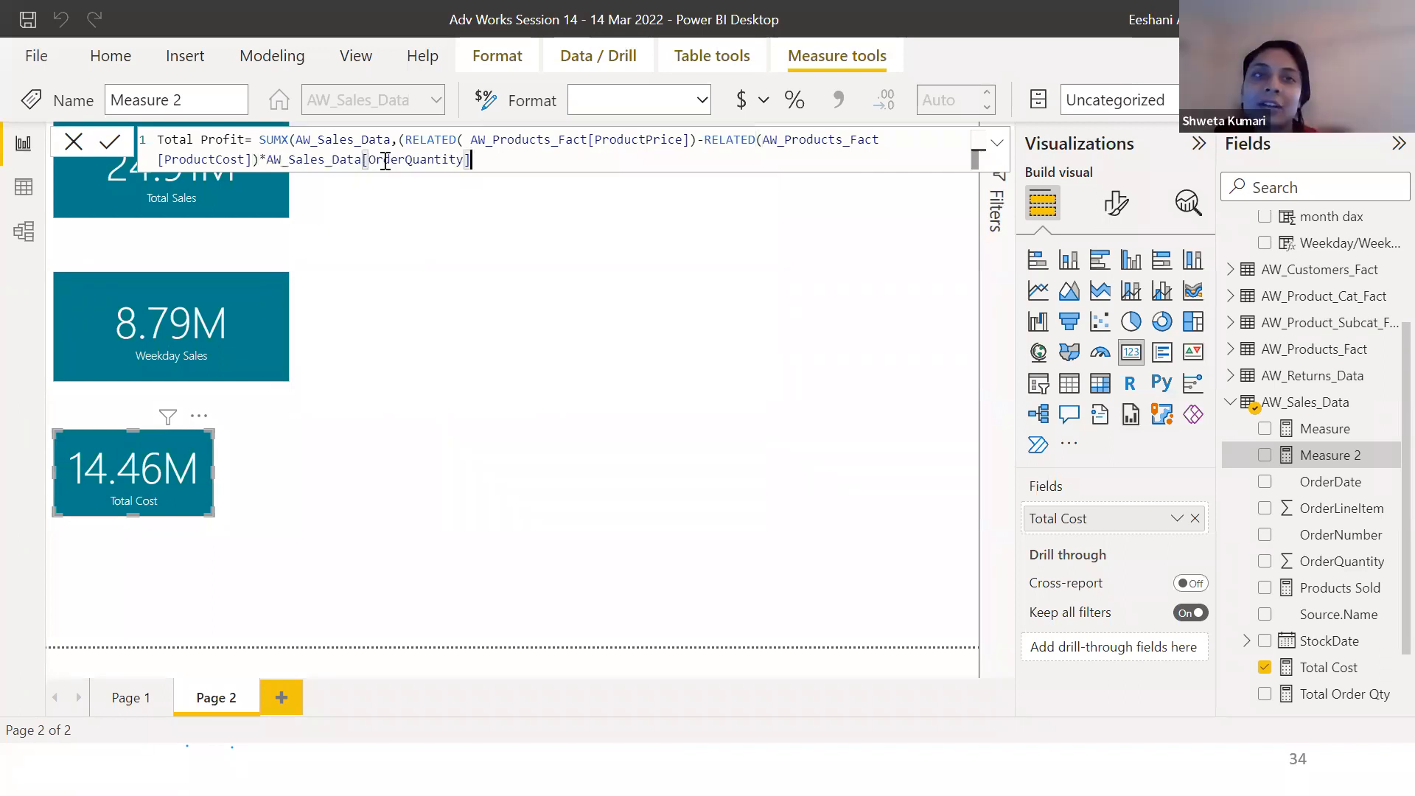
text())
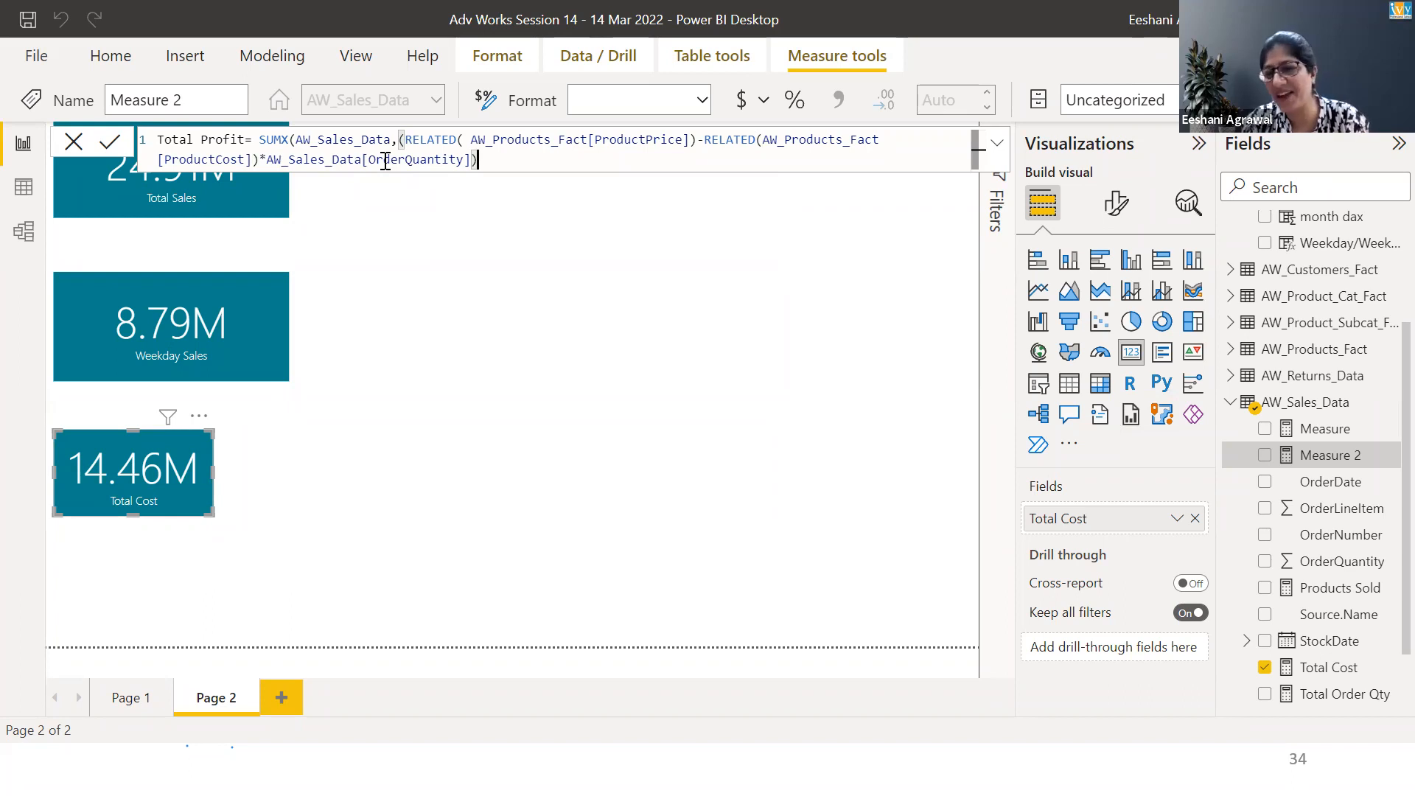
Replace the Total Profit formula with AW_Sales_Data[Total Sales] minus AW_Sales_Data[Total Cost] and commit the measure
key(shift+Up)
key(shift+Left)
key(shift+Left)
key(shift+Left)
key(shift+Left)
key(shift+Left)
key(shift+Left)
key(shift+Left)
key(shift+Left)
key(shift+Left)
key(shift+Left)
key(shift+Left)
key(shift+Left)
key(shift+Left)
key(shift+Left)
key(shift+Left)
key(shift+Left)
key(shift+Left)
key(shift+Left)
key(shift+Left)
key(shift+Left)
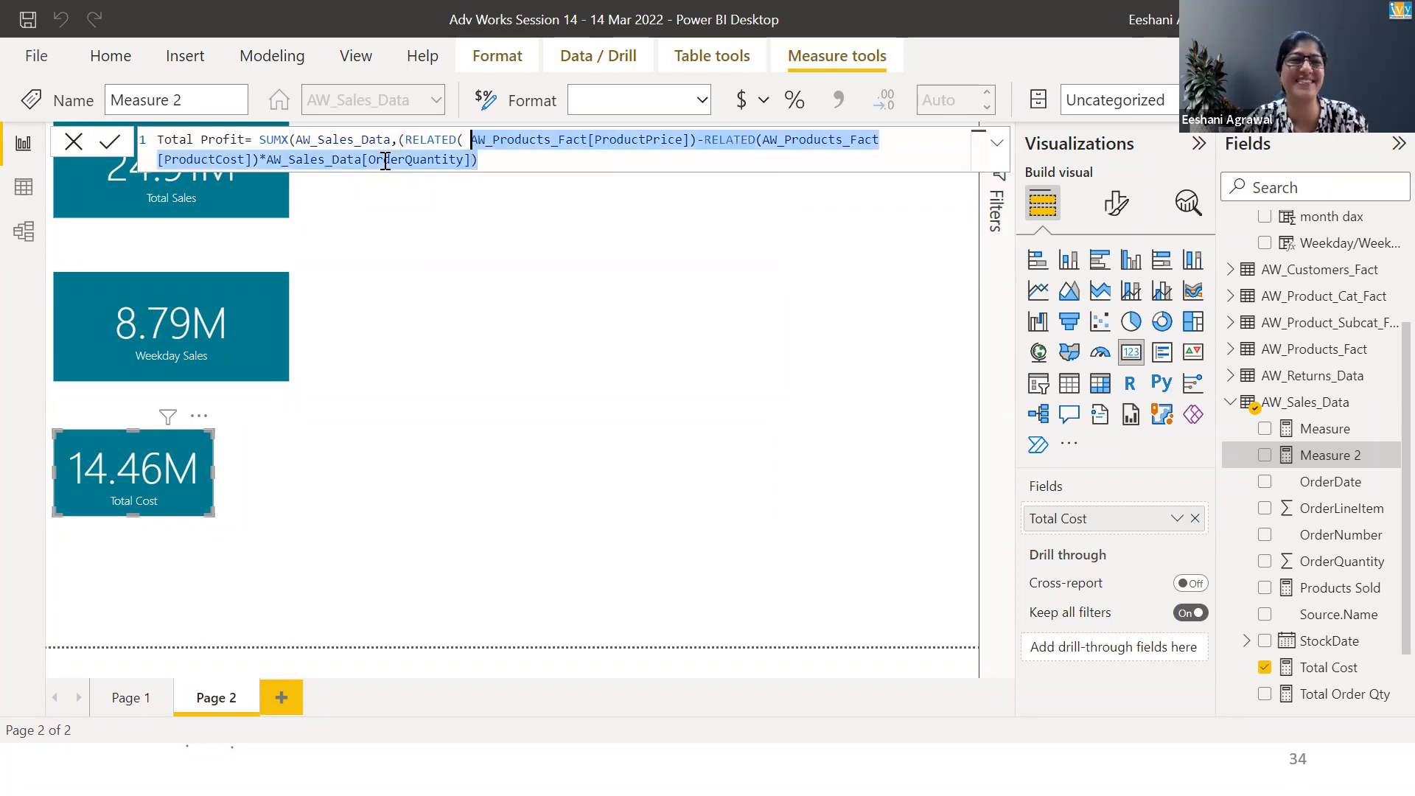
key(shift+Left)
key(shift+Left)
key(shift+Left)
key(shift+Left)
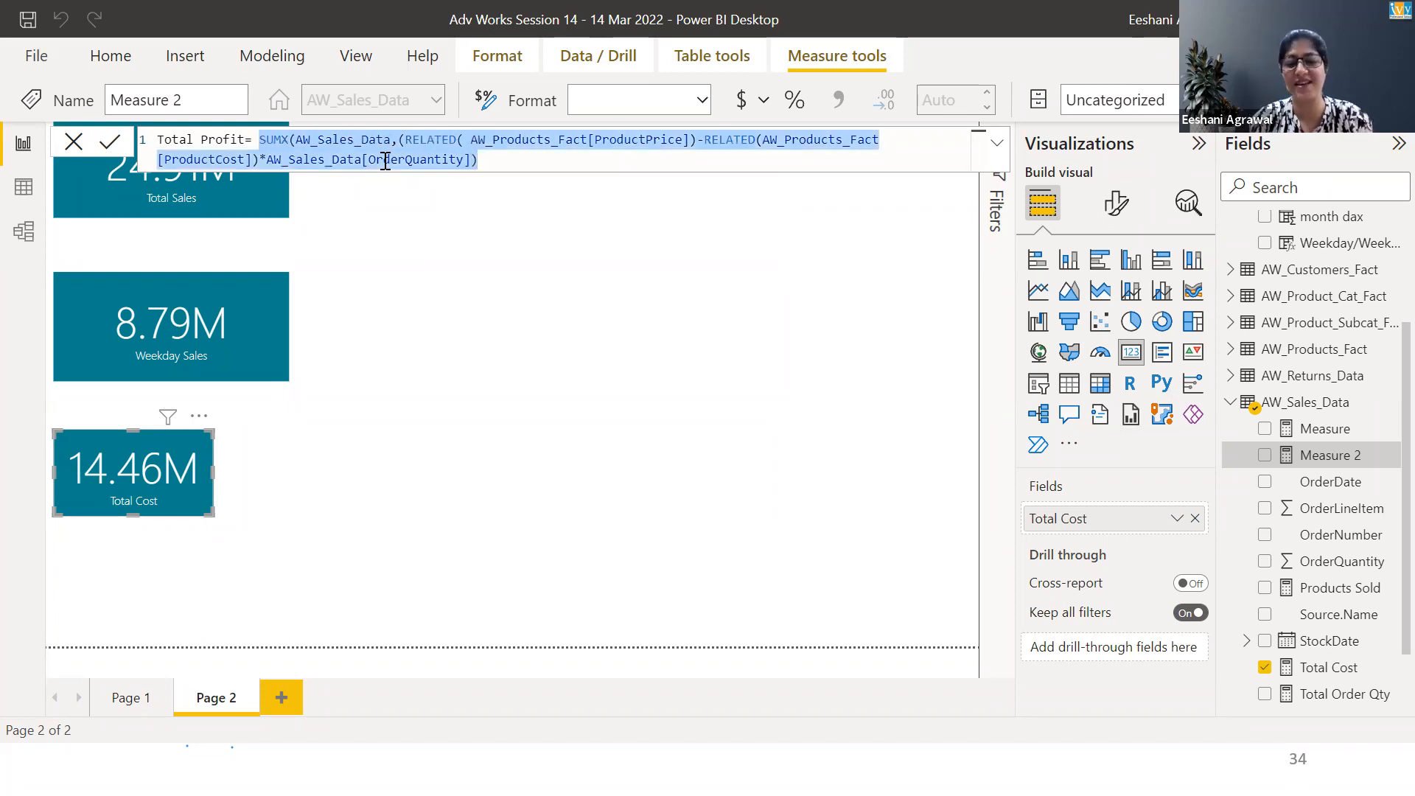
text(total s)
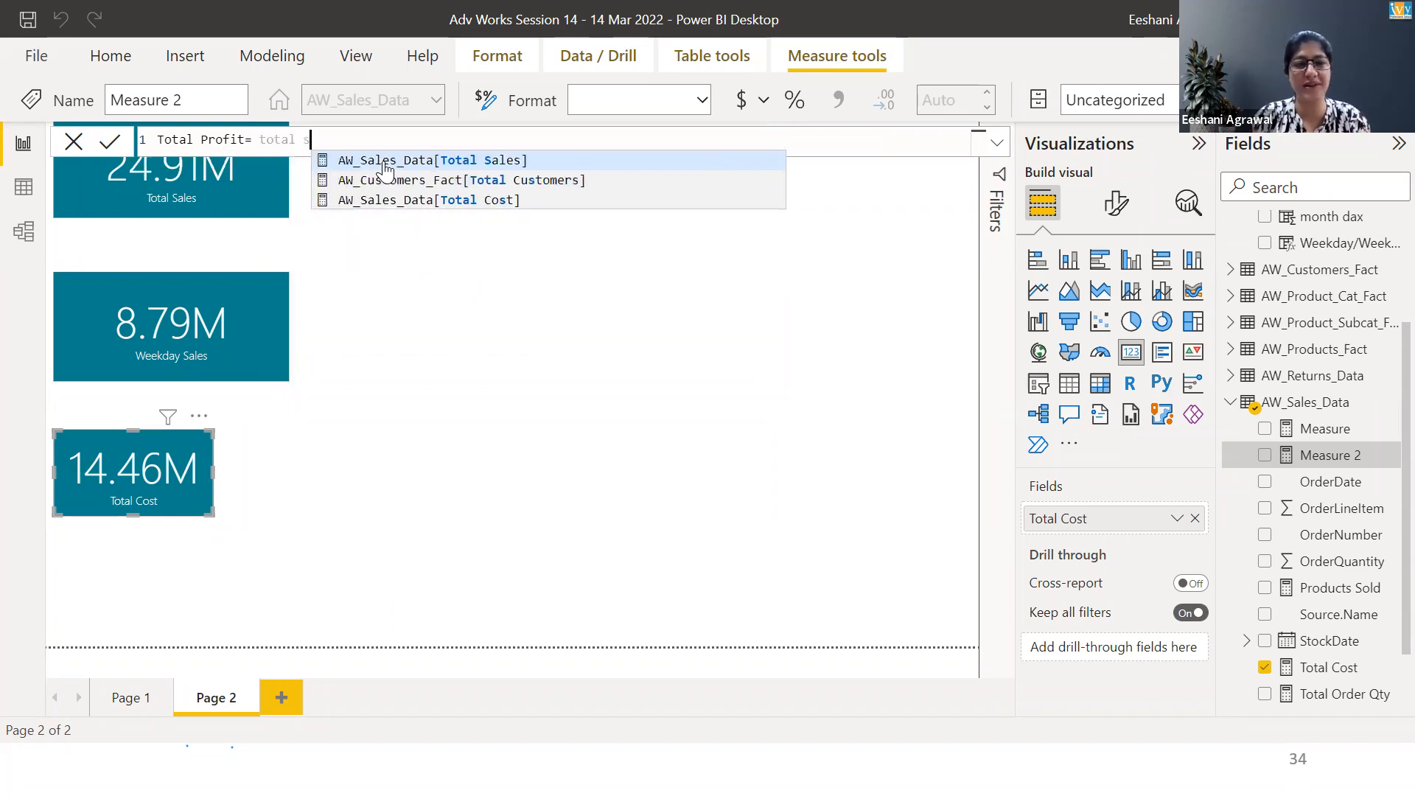
text(al)
click(385, 160)
text(-tota)
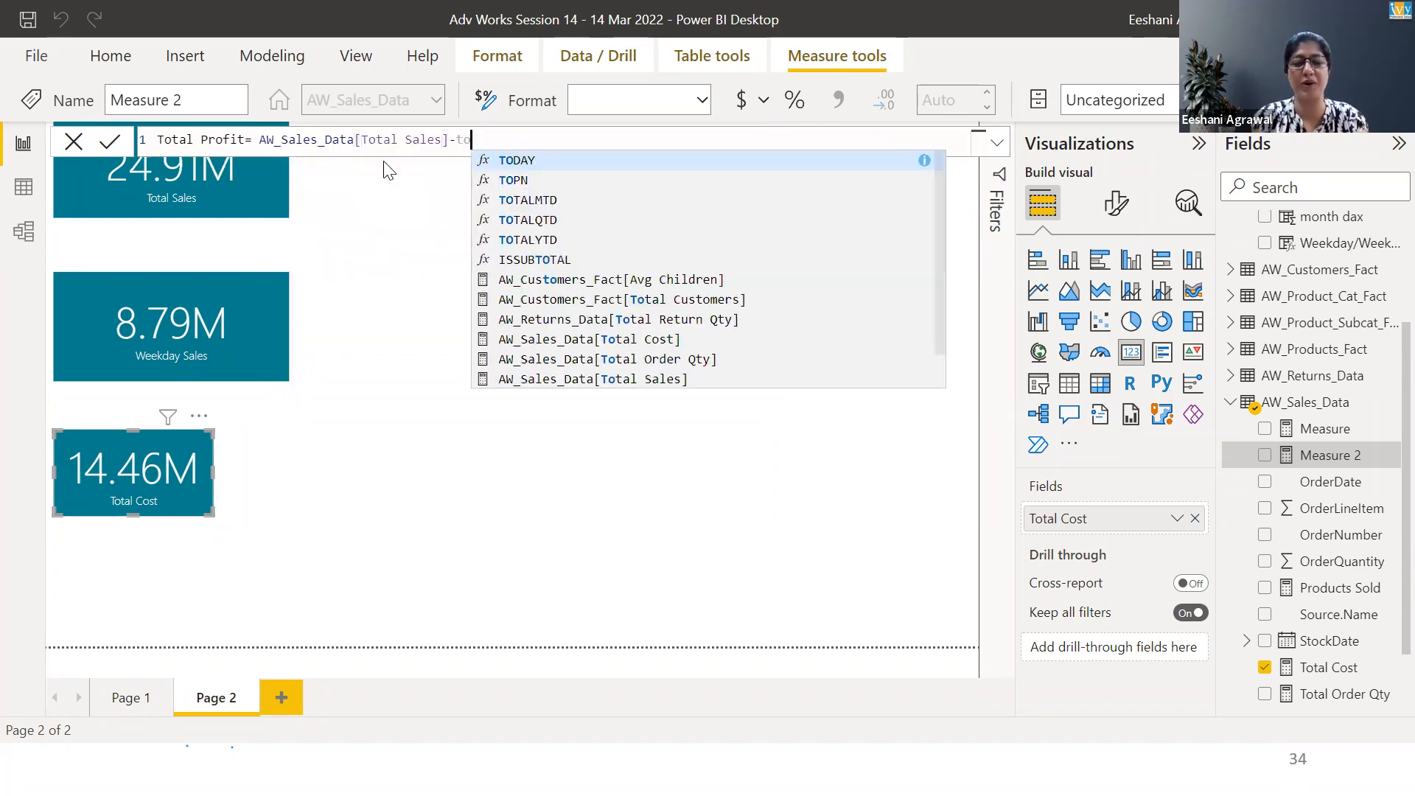
key(Down)
key(Down)
key(Down)
key(Down)
key(Down)
key(Down)
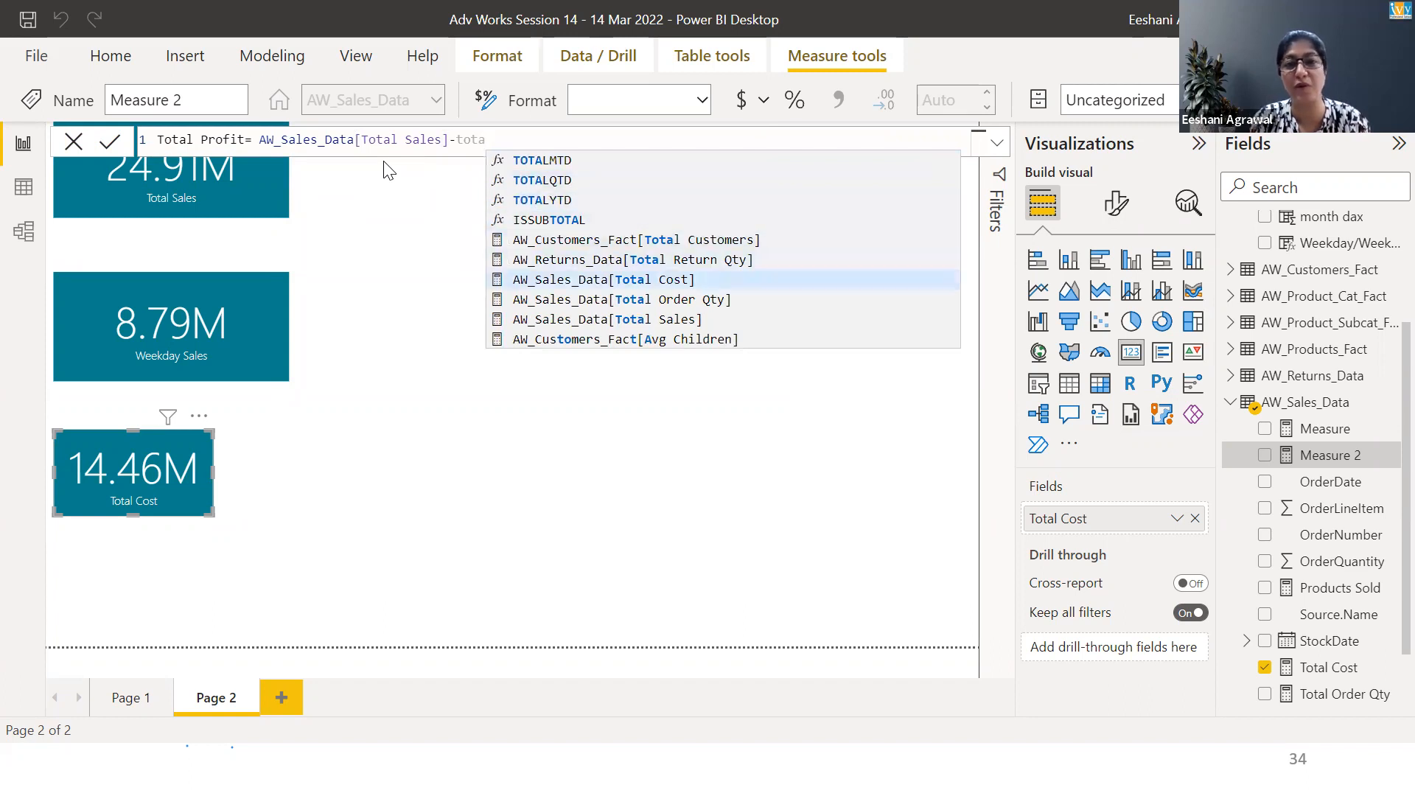
key(Tab)
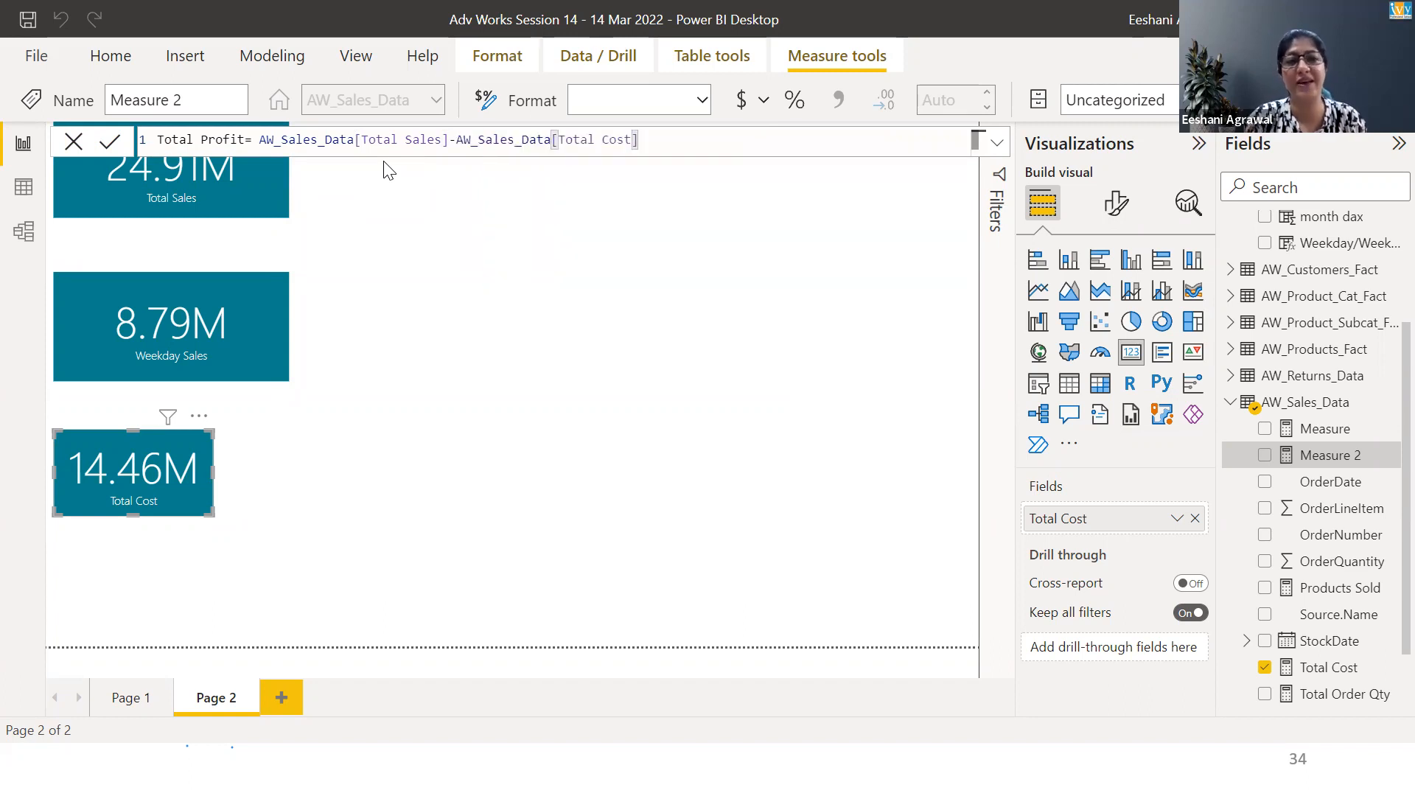
key(Return)
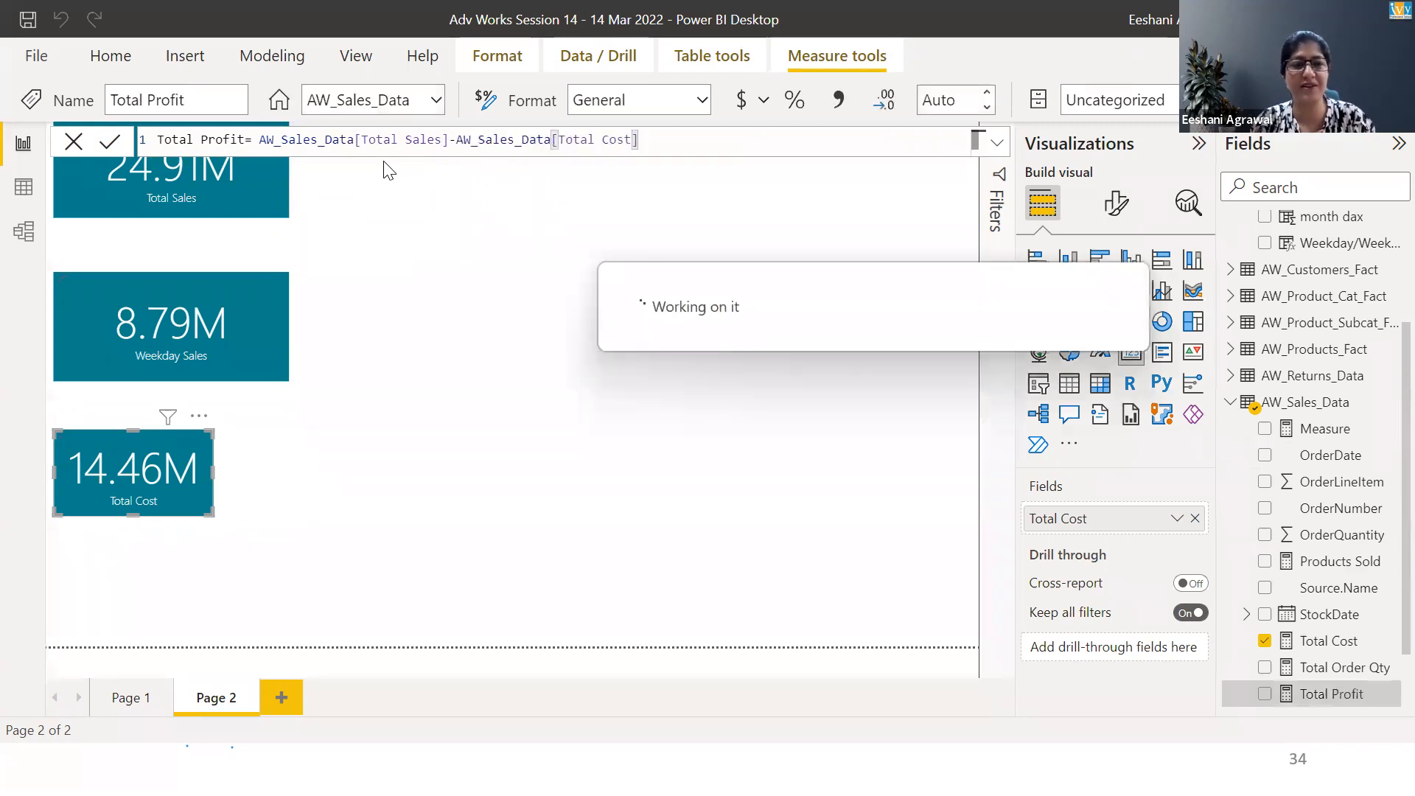
Add a new card visual on the page showing the Total Profit measure
click(137, 576)
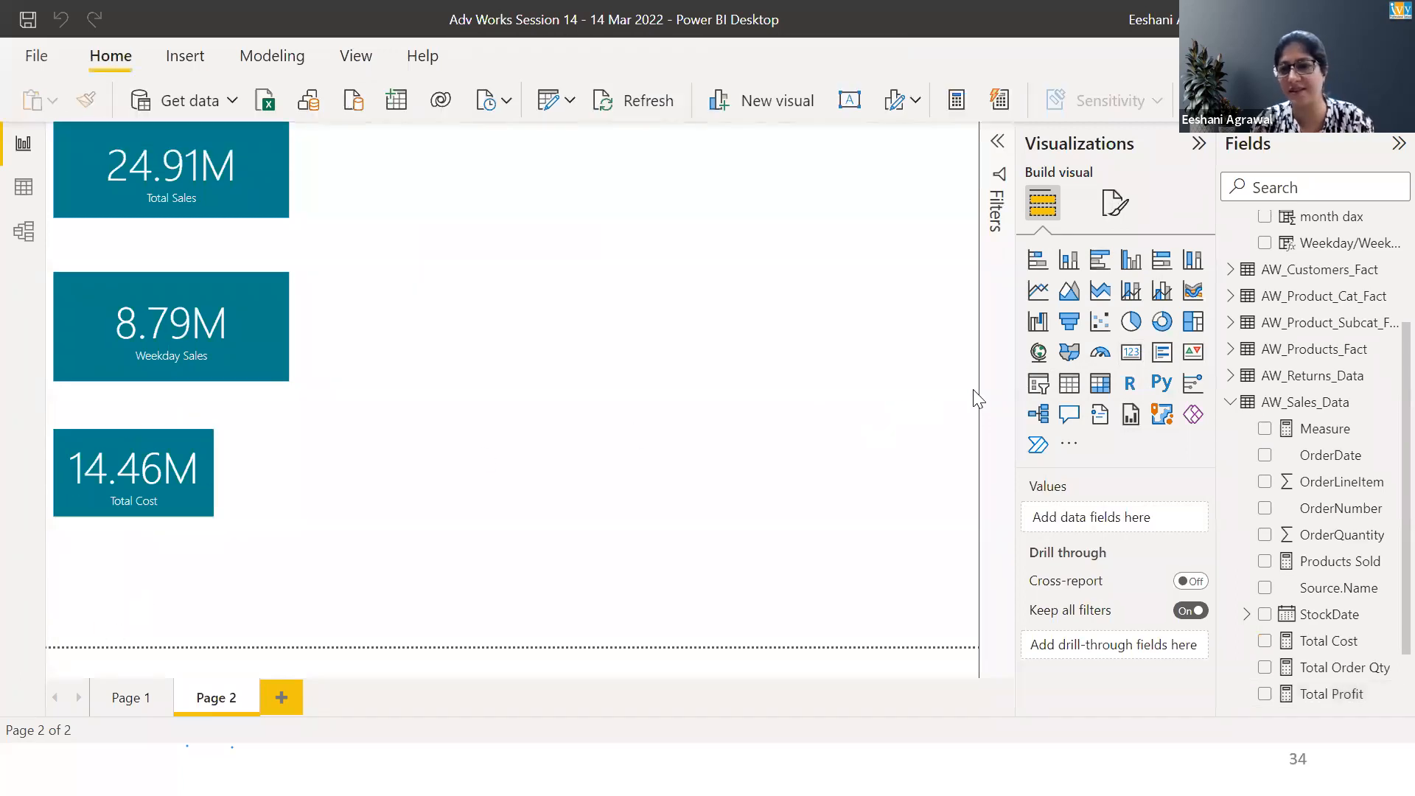
click(1122, 354)
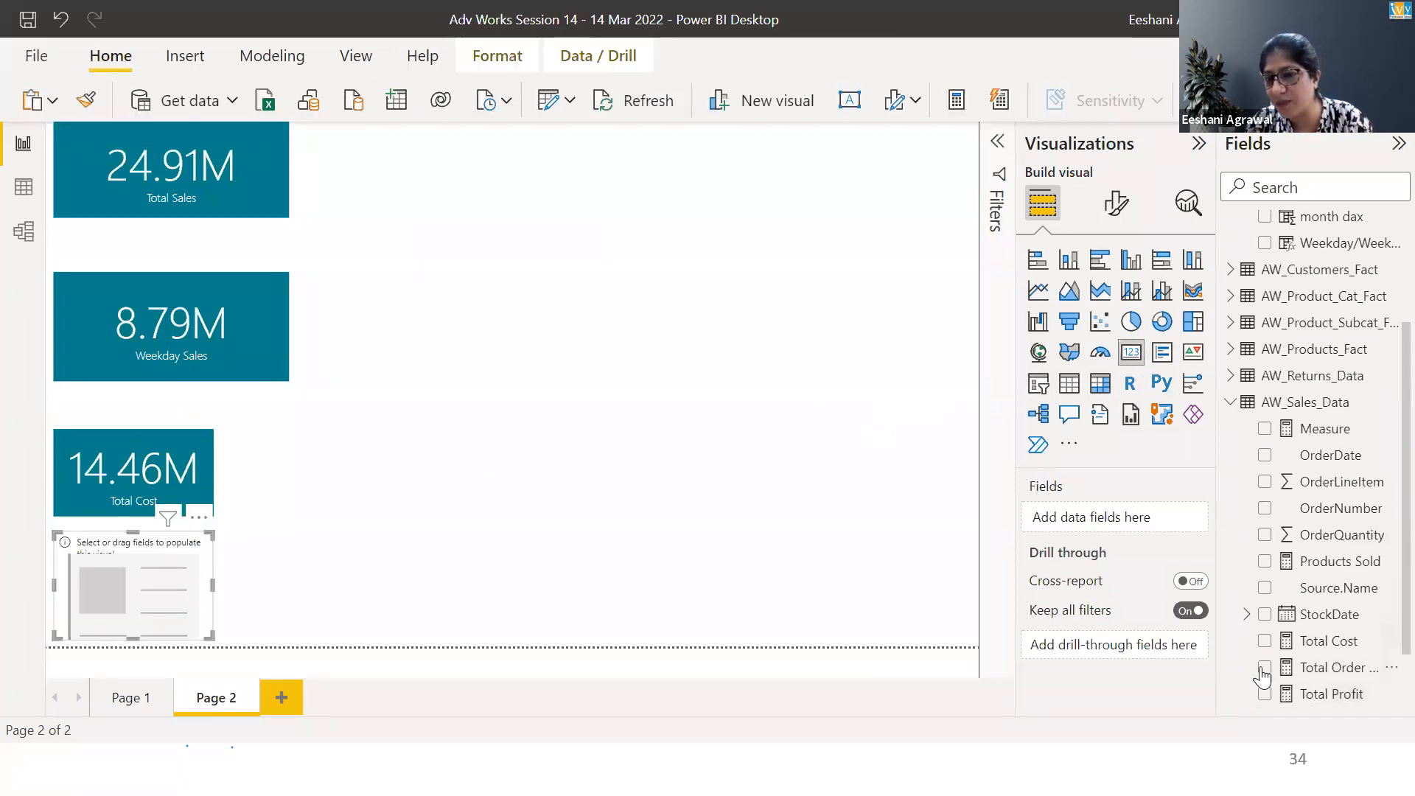
click(1265, 695)
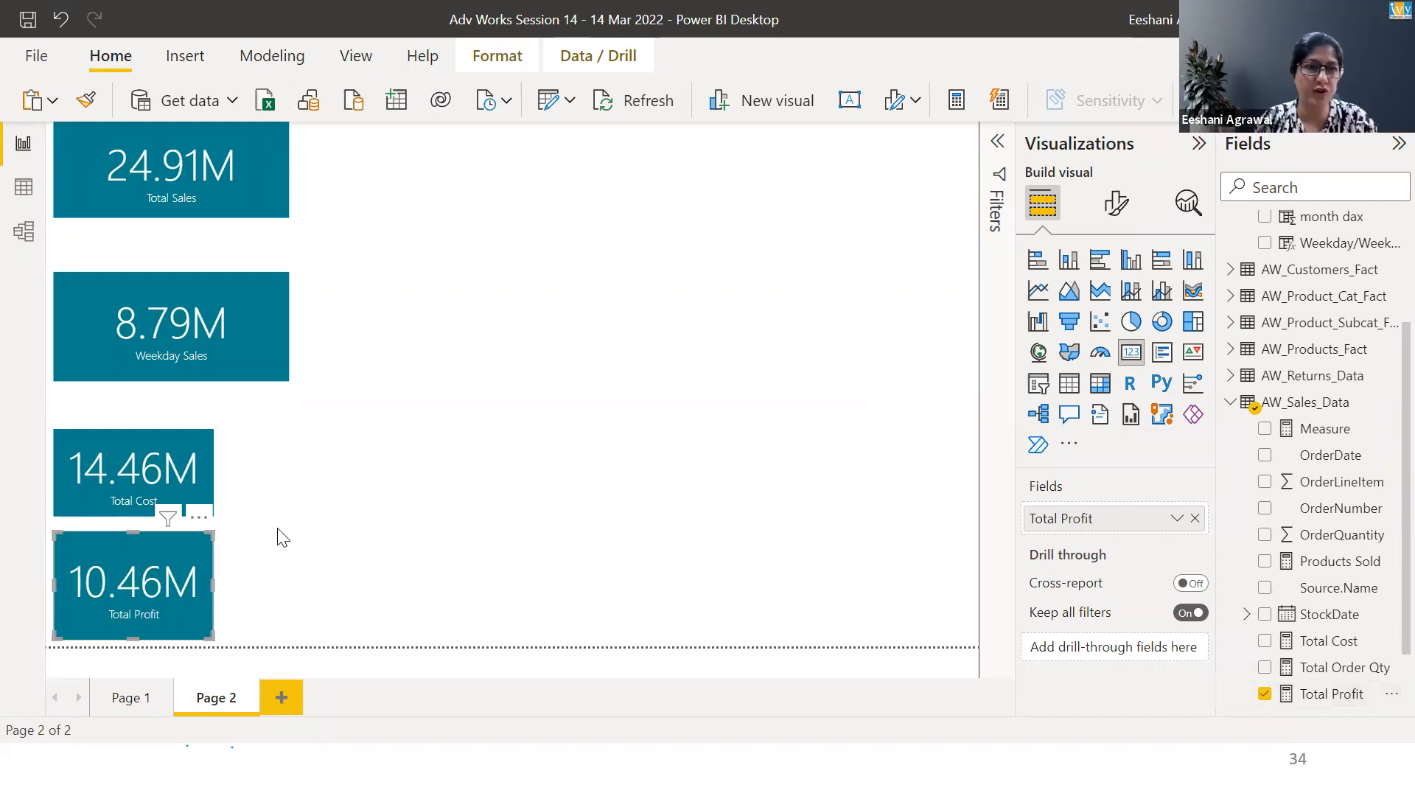
Rearrange the cards into one column ordered Weekday Sales, Total Sales, Total Cost, Total Profit
click(256, 367)
drag(256, 367, 553, 242)
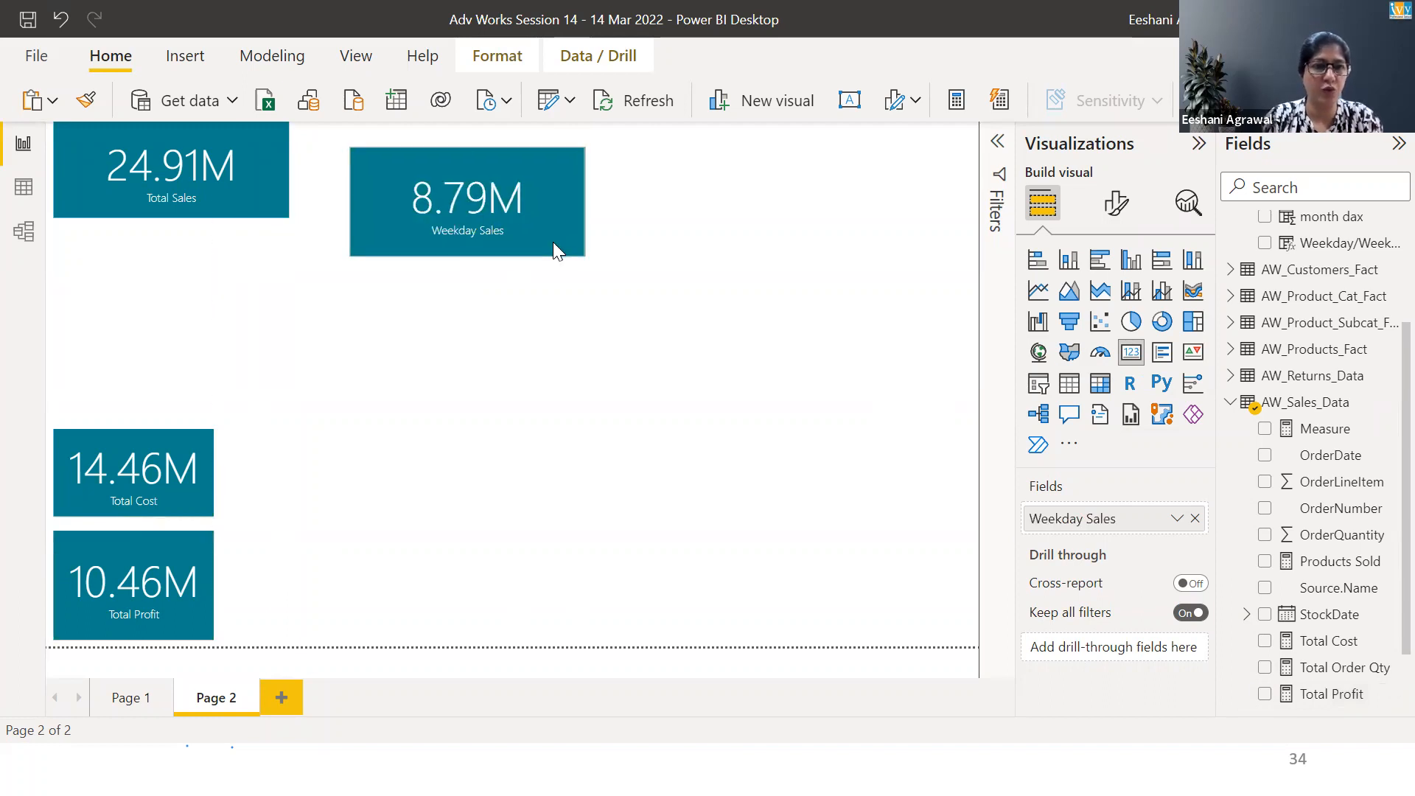
drag(249, 175, 189, 389)
click(292, 381)
drag(404, 233, 781, 223)
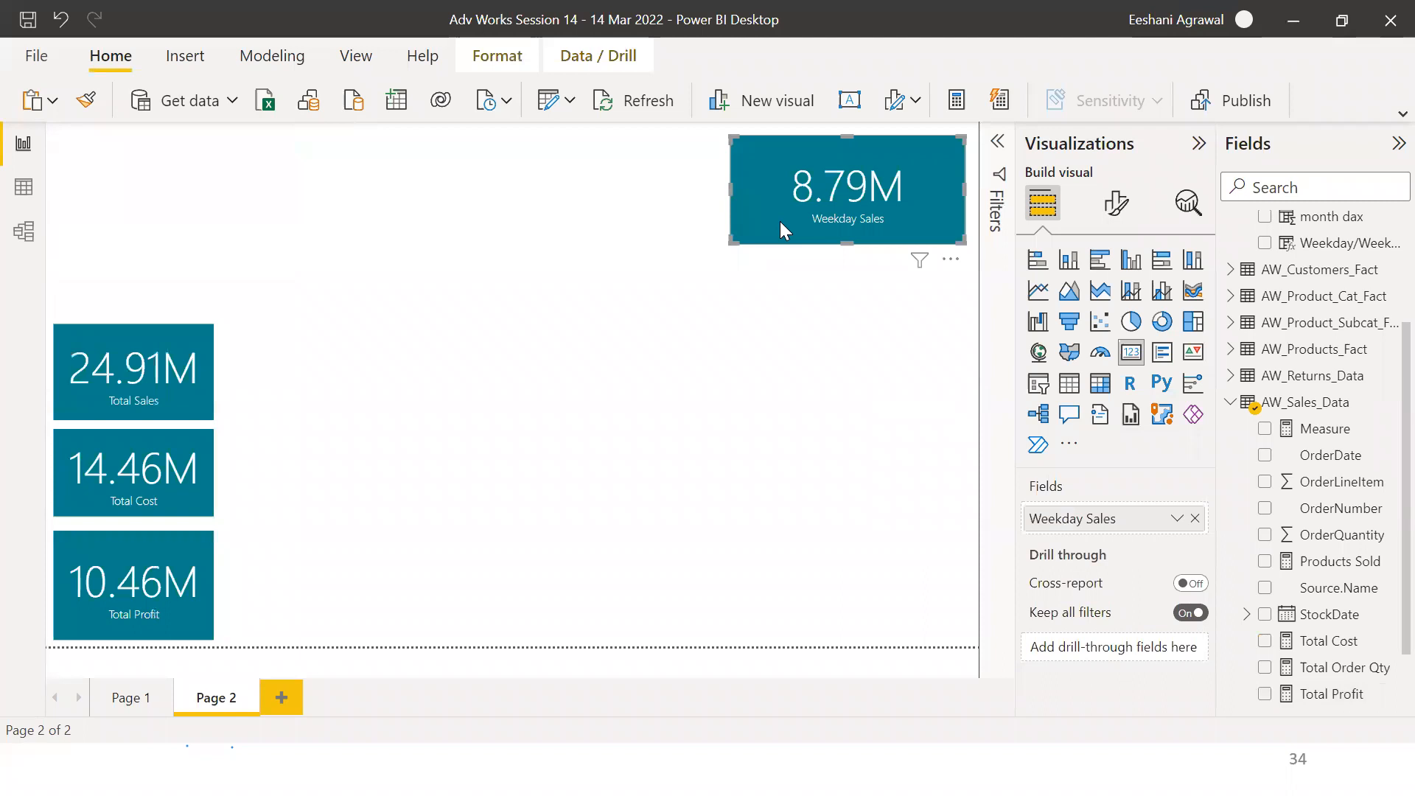
drag(732, 241, 76, 307)
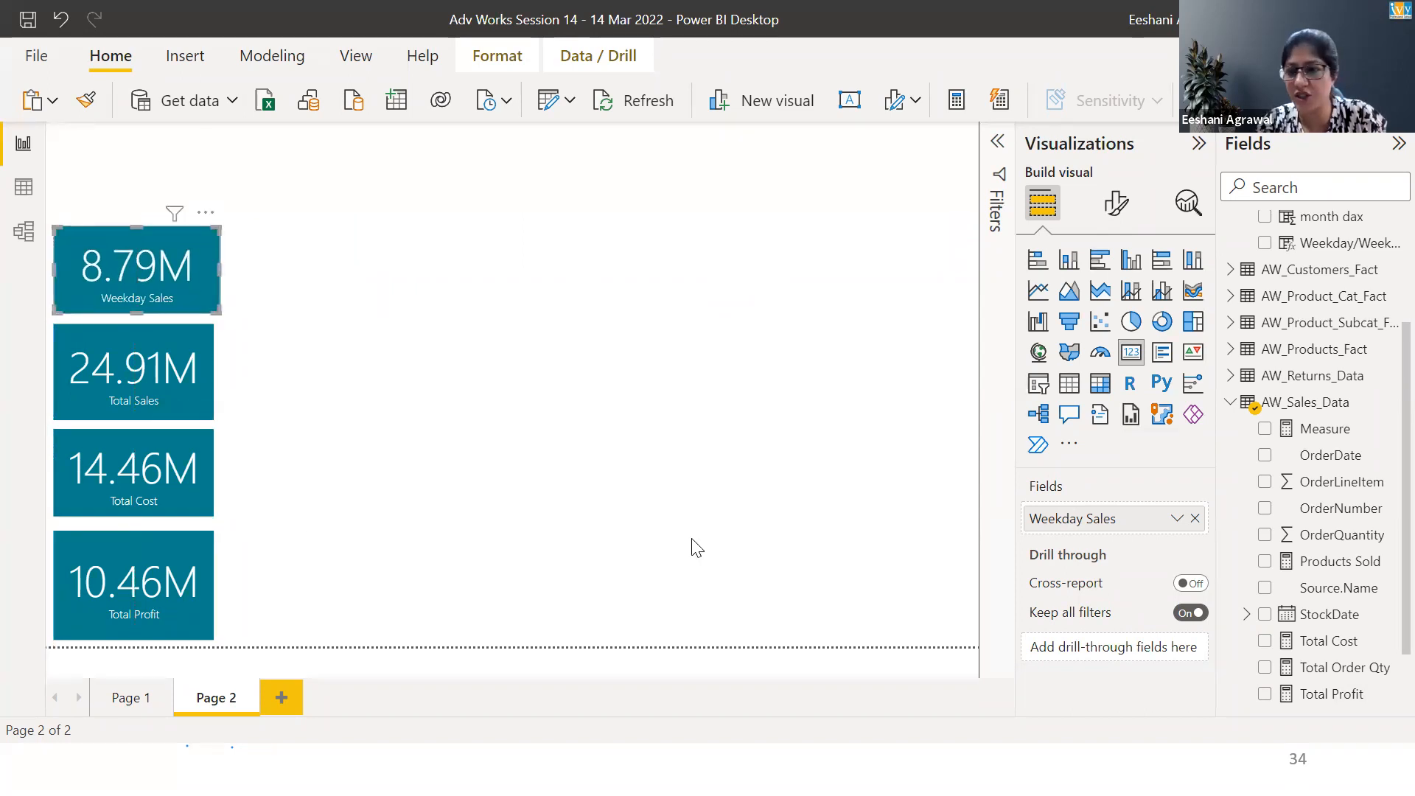
Review the Total Cost measure's SUMX formula and narrow the Weekday Sales card to match the other cards
click(1327, 641)
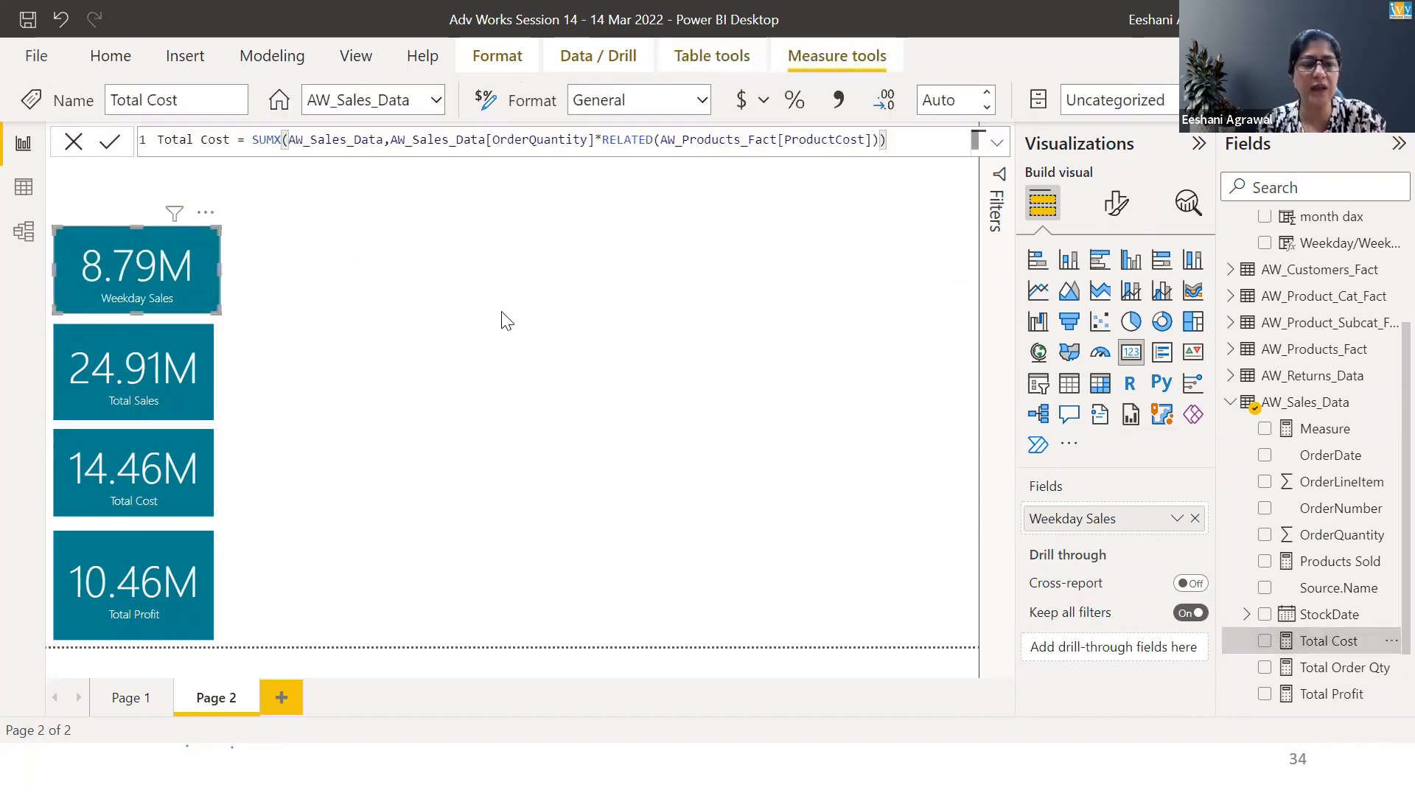
click(283, 142)
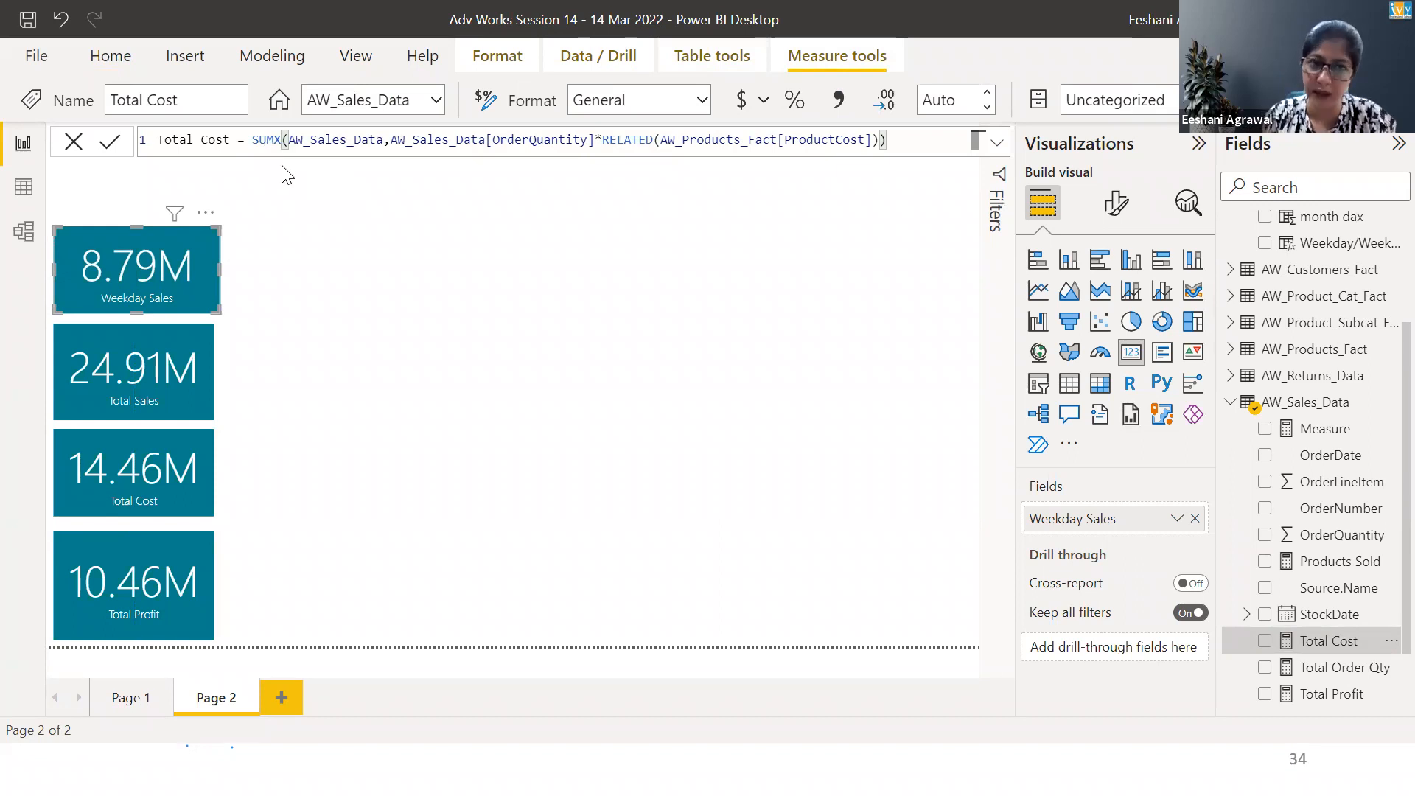
click(307, 147)
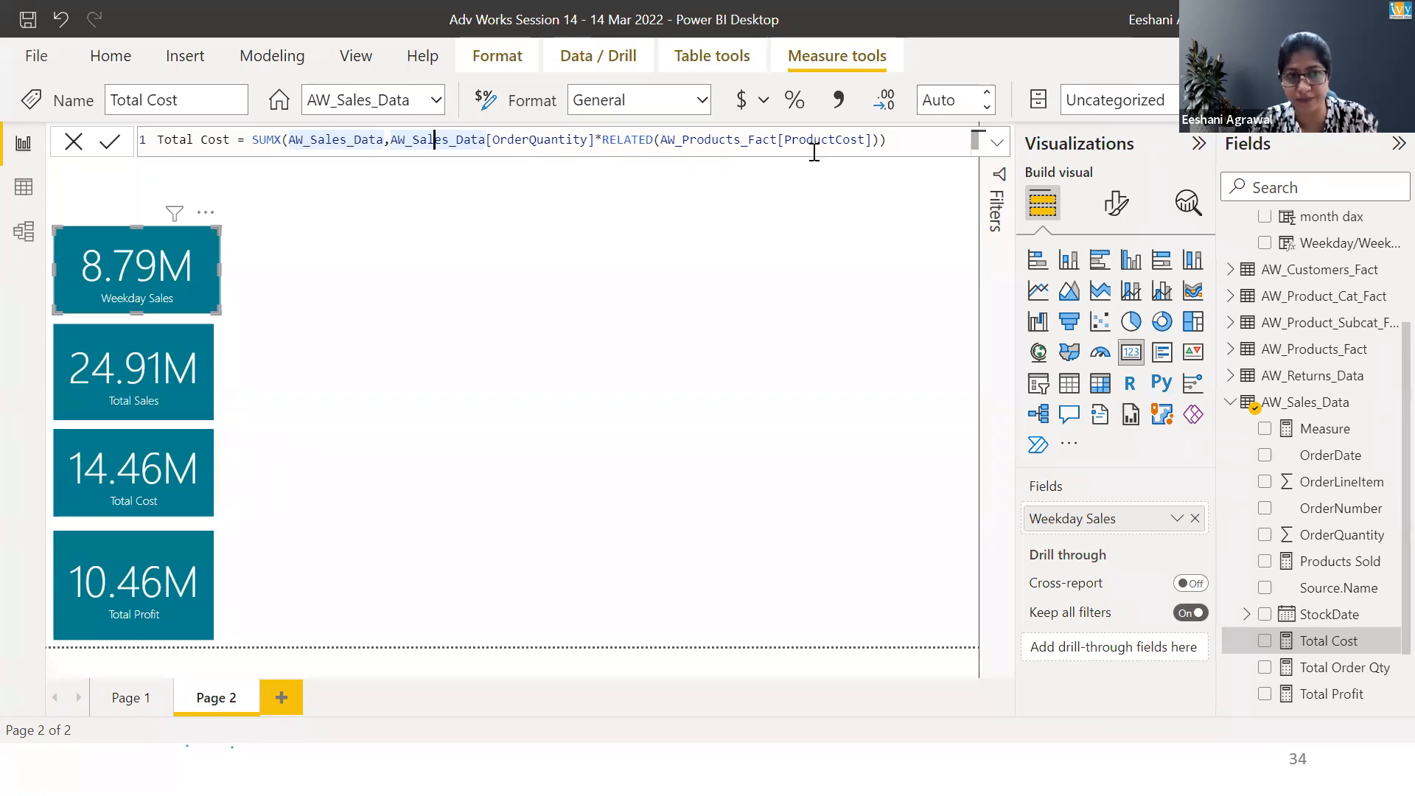
drag(217, 268, 209, 267)
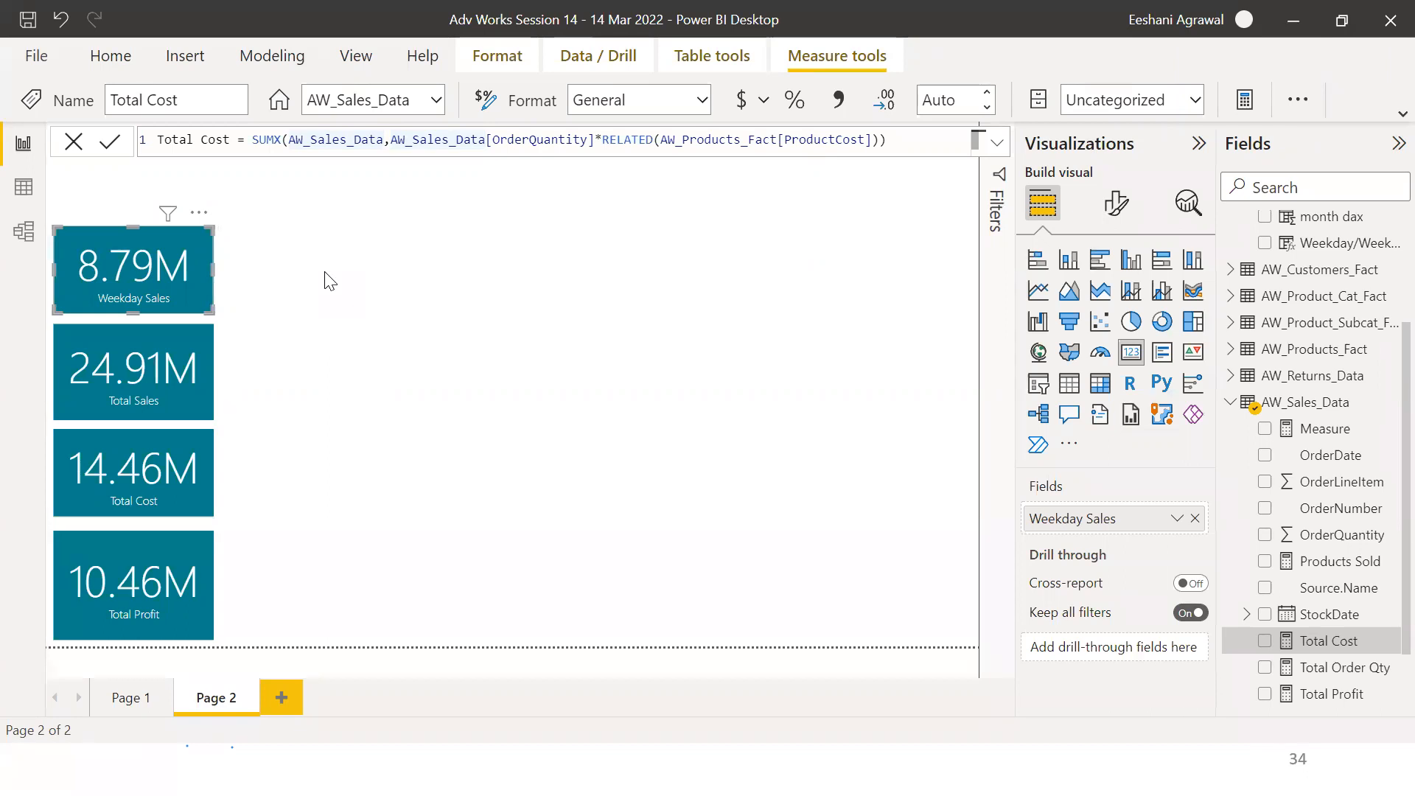
click(430, 284)
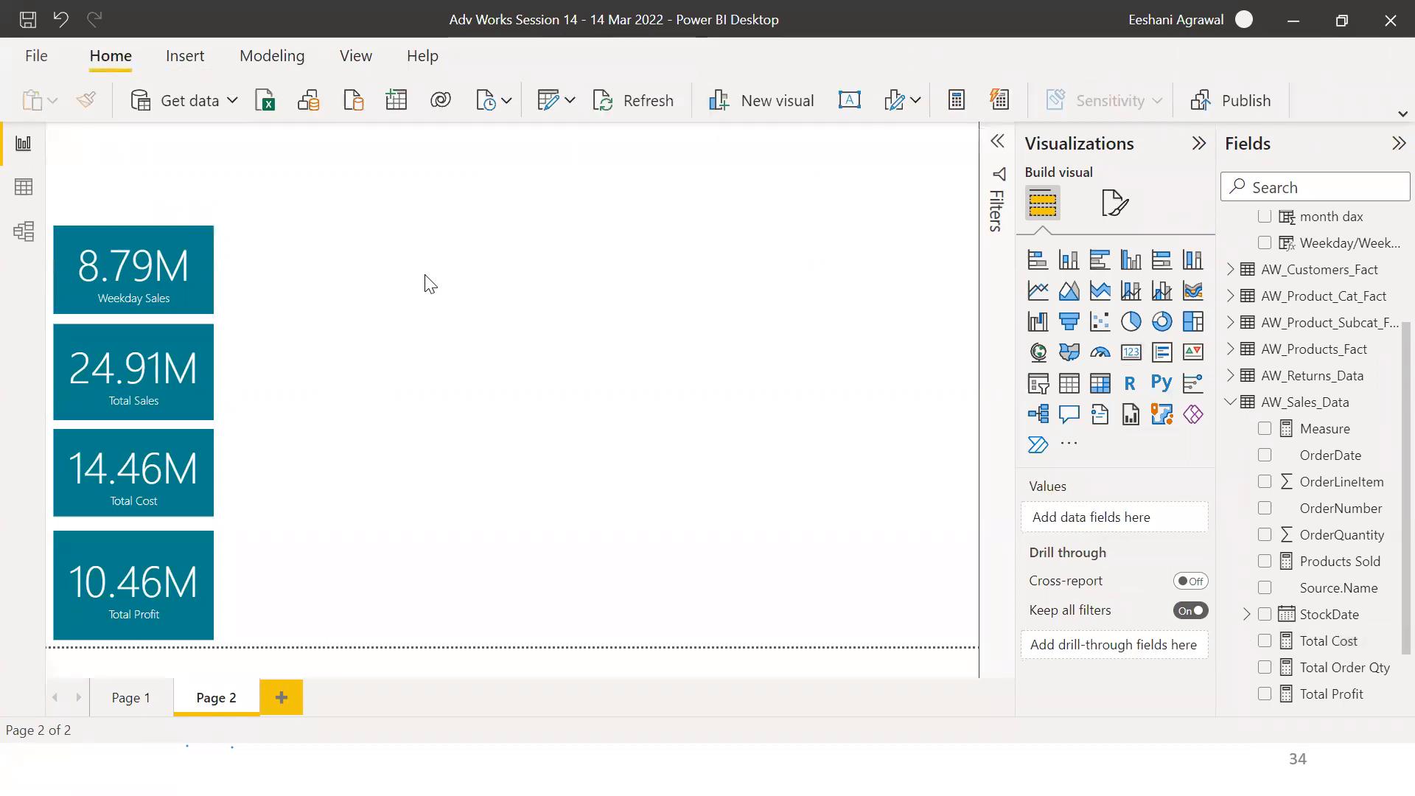
Switch to the exercise slide listing the remaining measures and back to Power BI
key(alt+Tab)
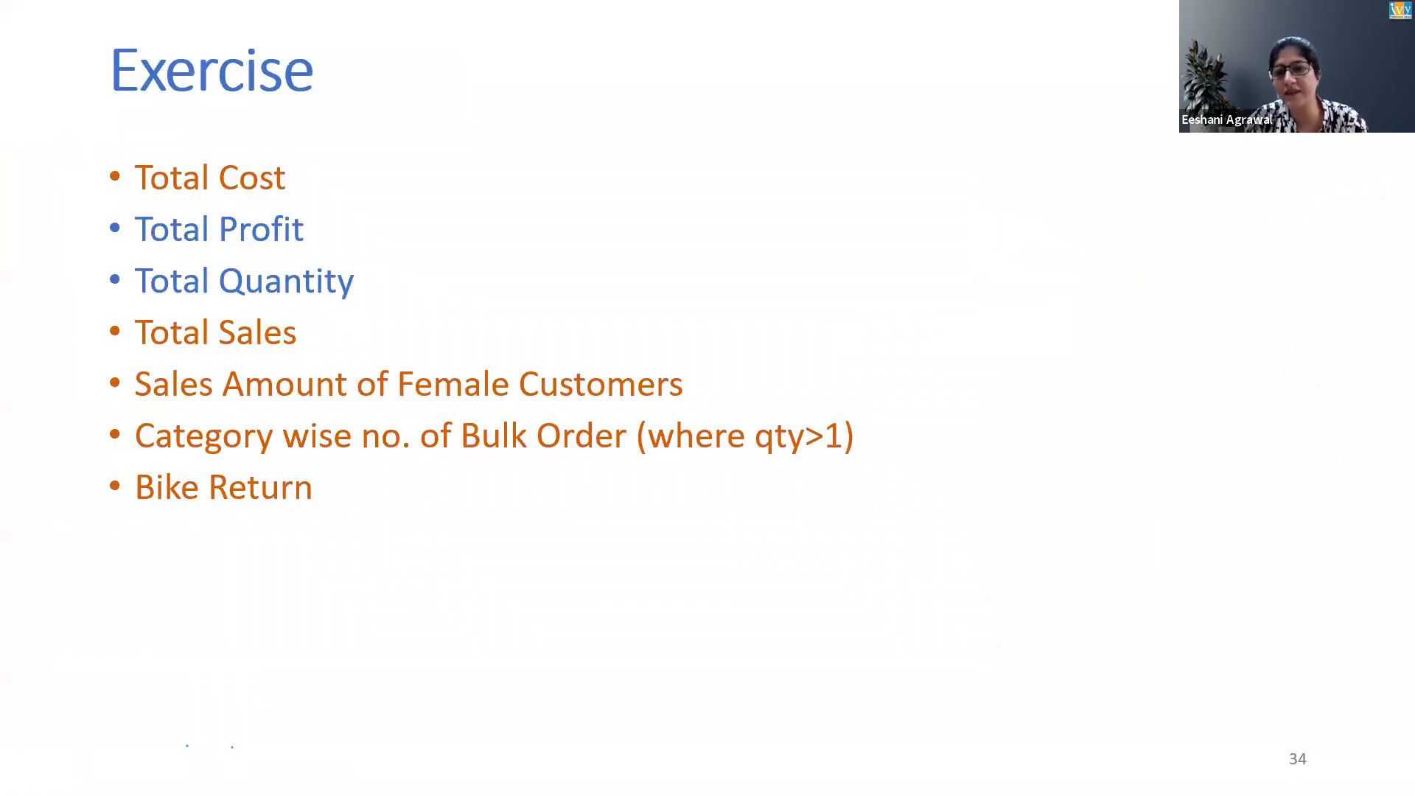
key(alt+Tab)
key(alt+Tab)
key(alt+shift+Tab)
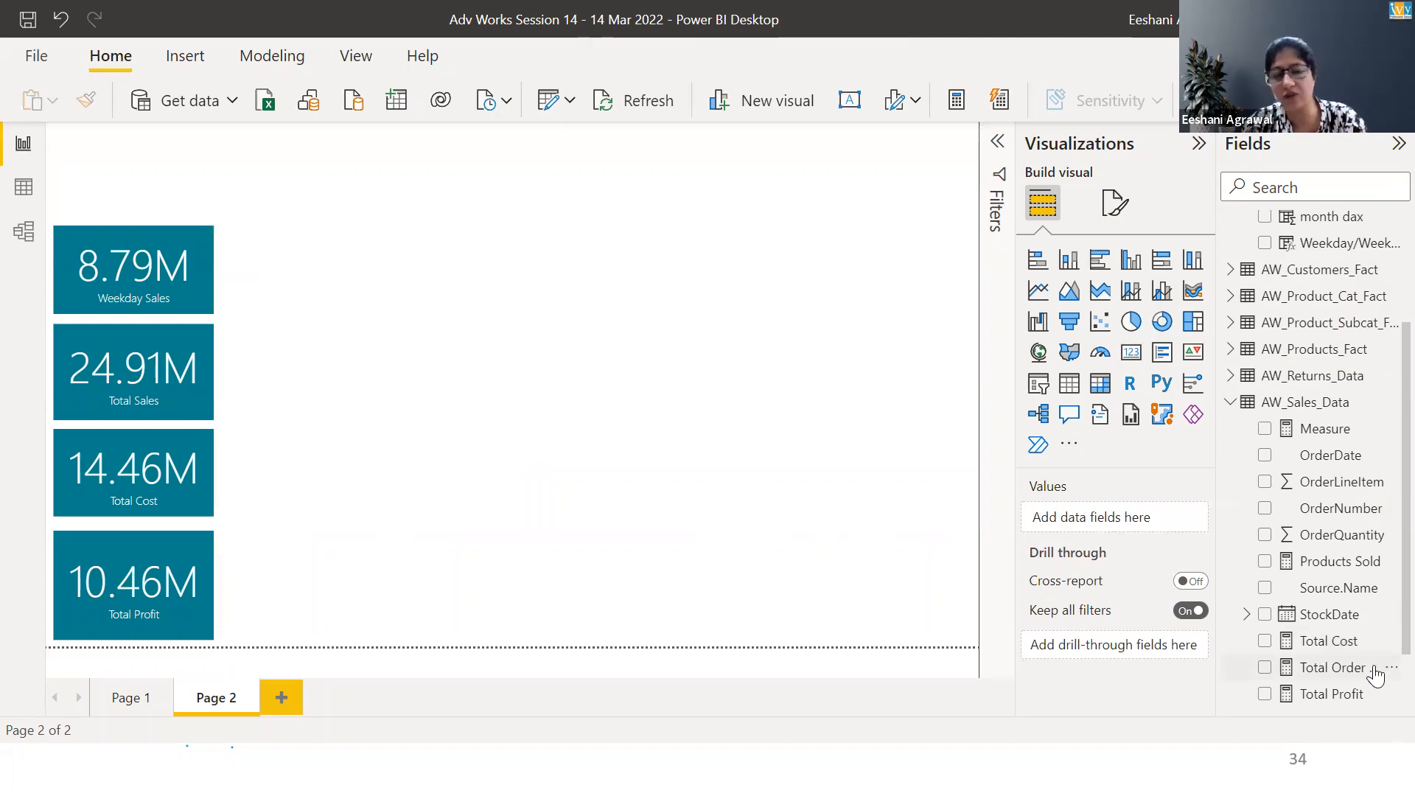
key(alt+Tab)
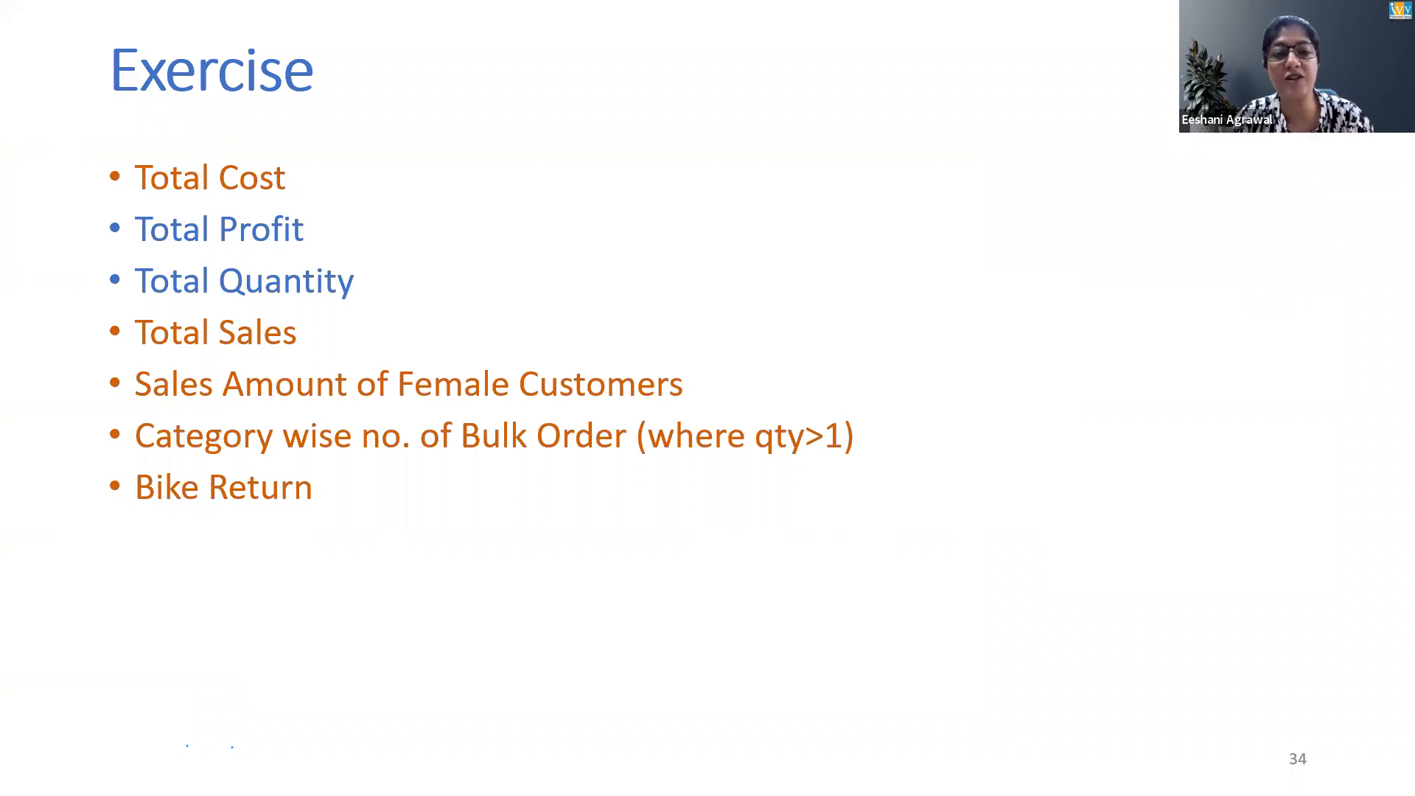
key(alt+Tab)
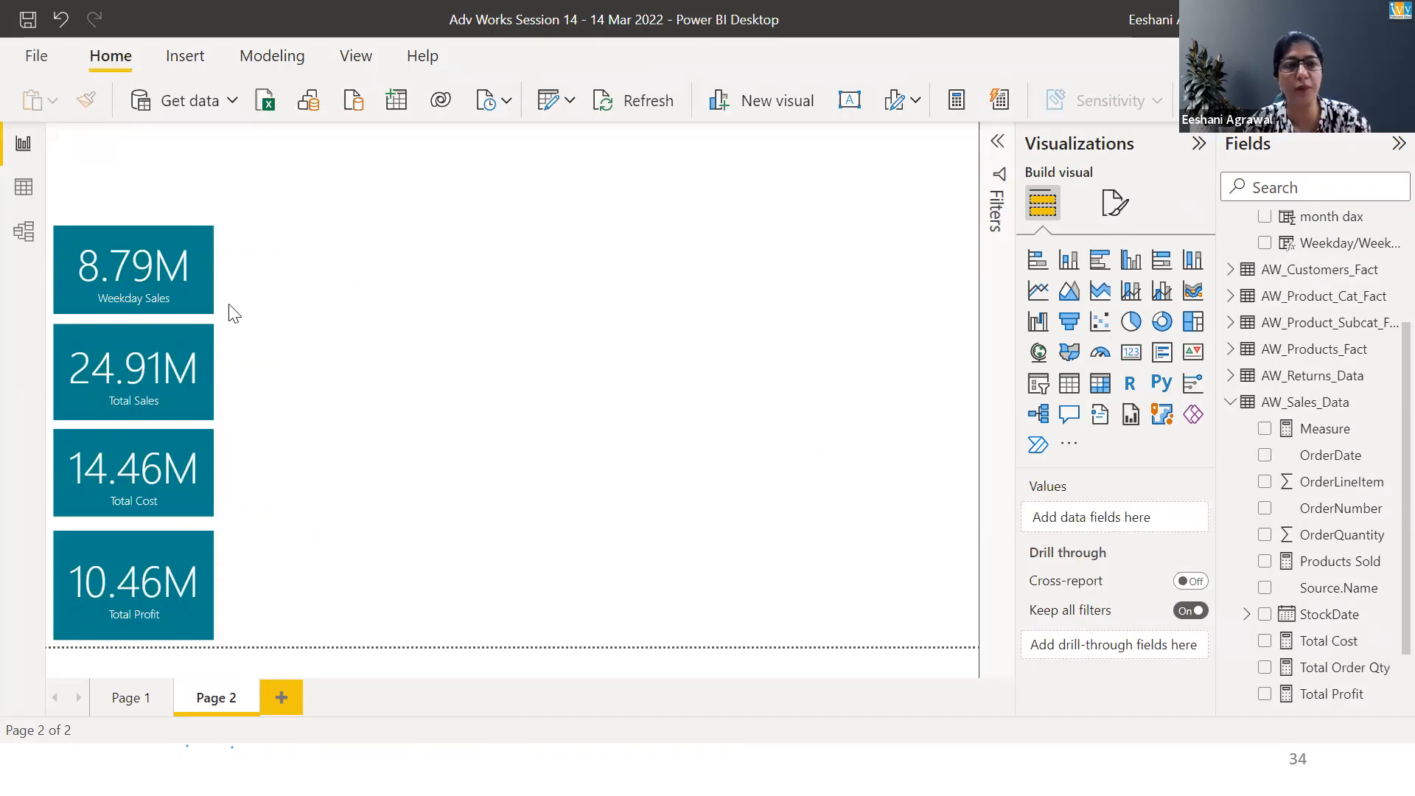
Open the Weekday Sales measure's formula and rename the measure to Female Sales
click(171, 284)
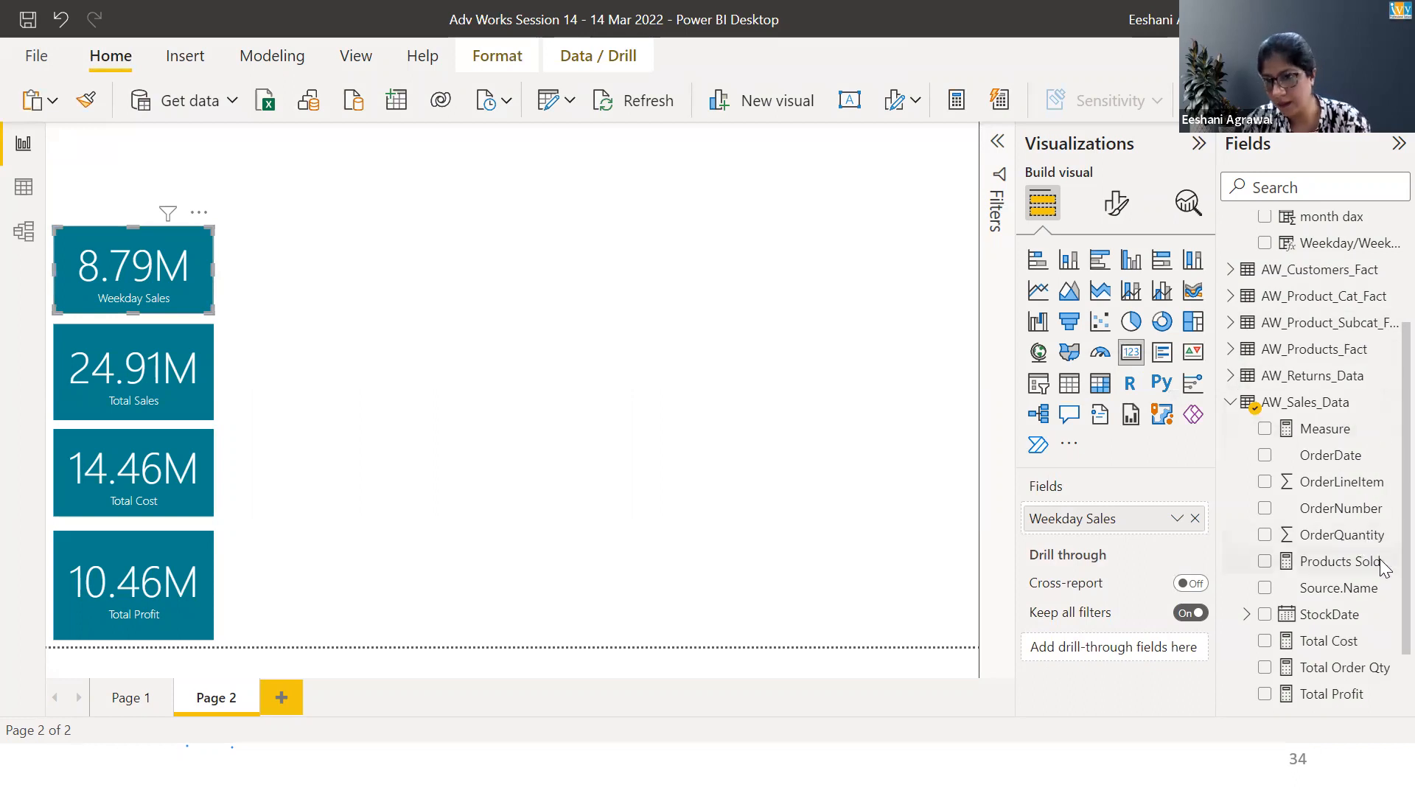
scroll(1384, 560, down, 3)
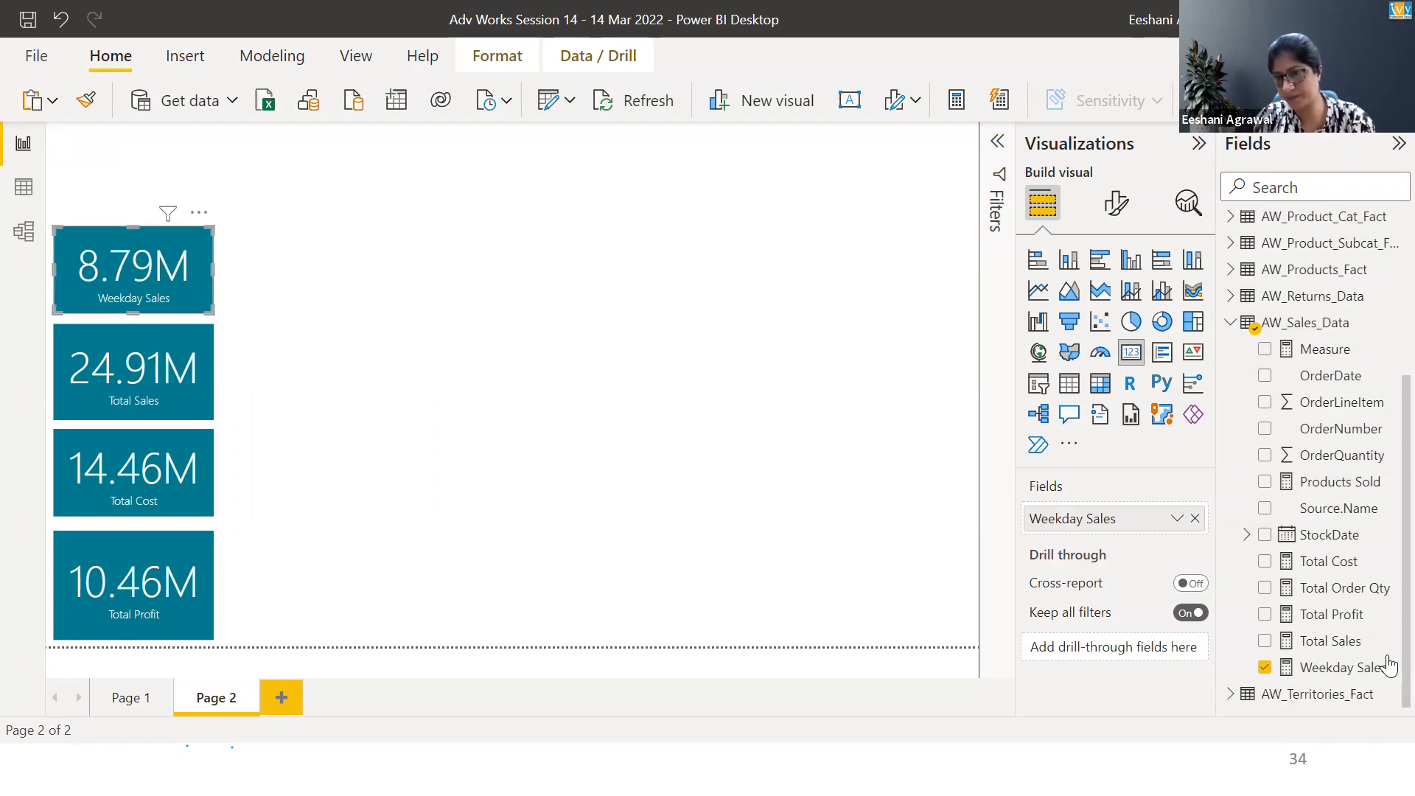
click(1341, 667)
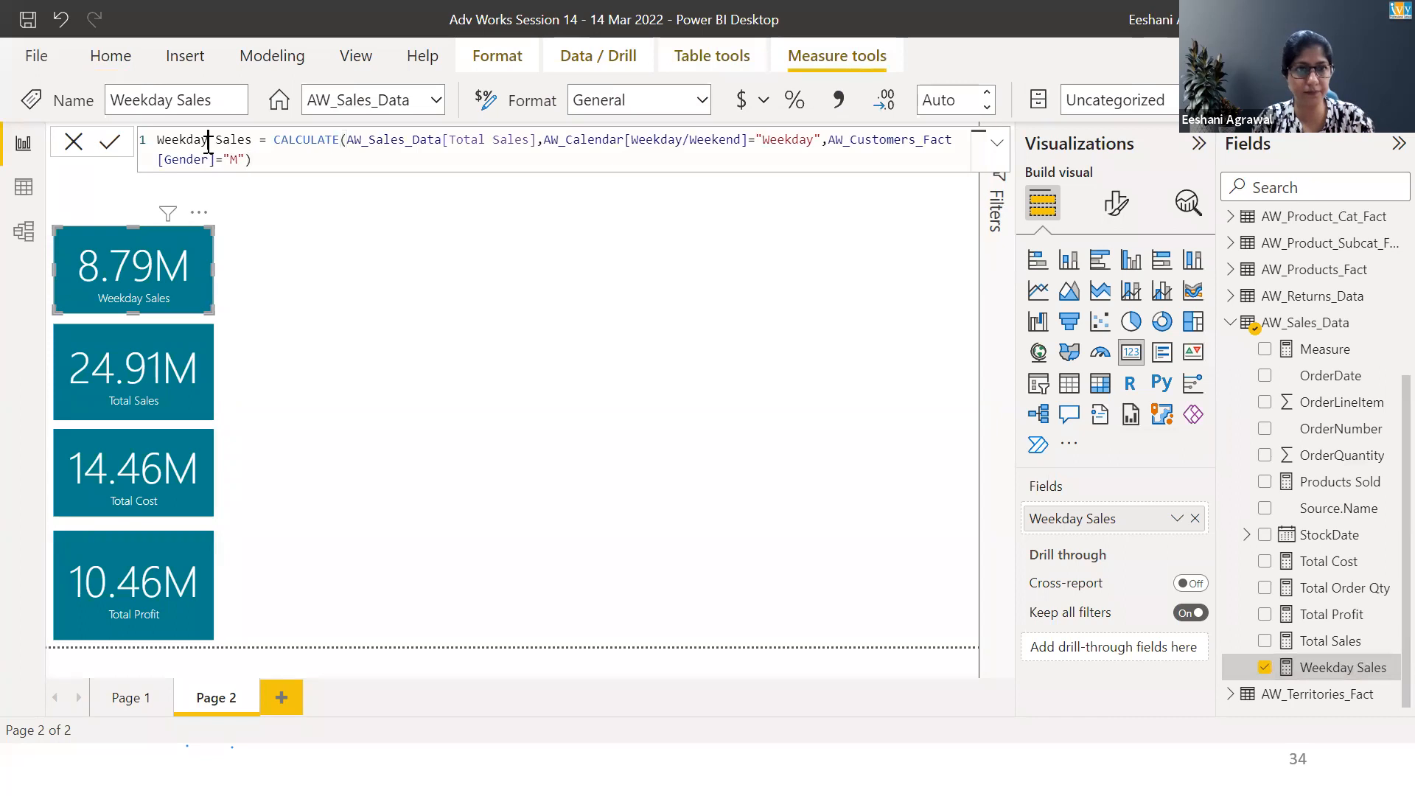
double_click(184, 140)
text(Female)
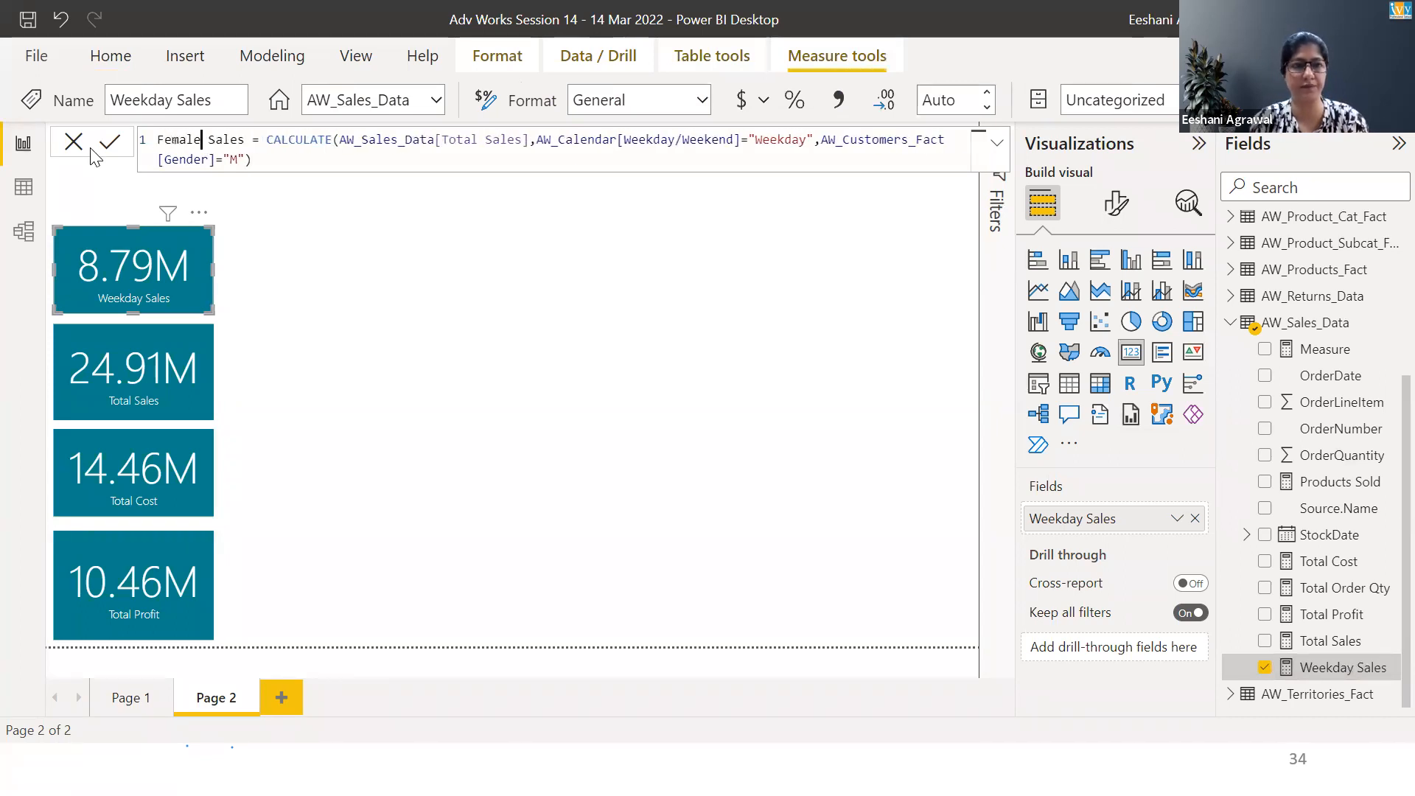
Delete the AW_Calendar[Weekday/Weekend]="Weekday" filter from the CALCULATE formula
key(Right)
key(Right)
key(Right)
key(Right)
key(Right)
key(Right)
key(Right)
key(Right)
key(Right)
key(Right)
key(Right)
key(Right)
key(Right)
key(Right)
key(Right)
key(Right)
key(Right)
key(Right)
key(Right)
key(Right)
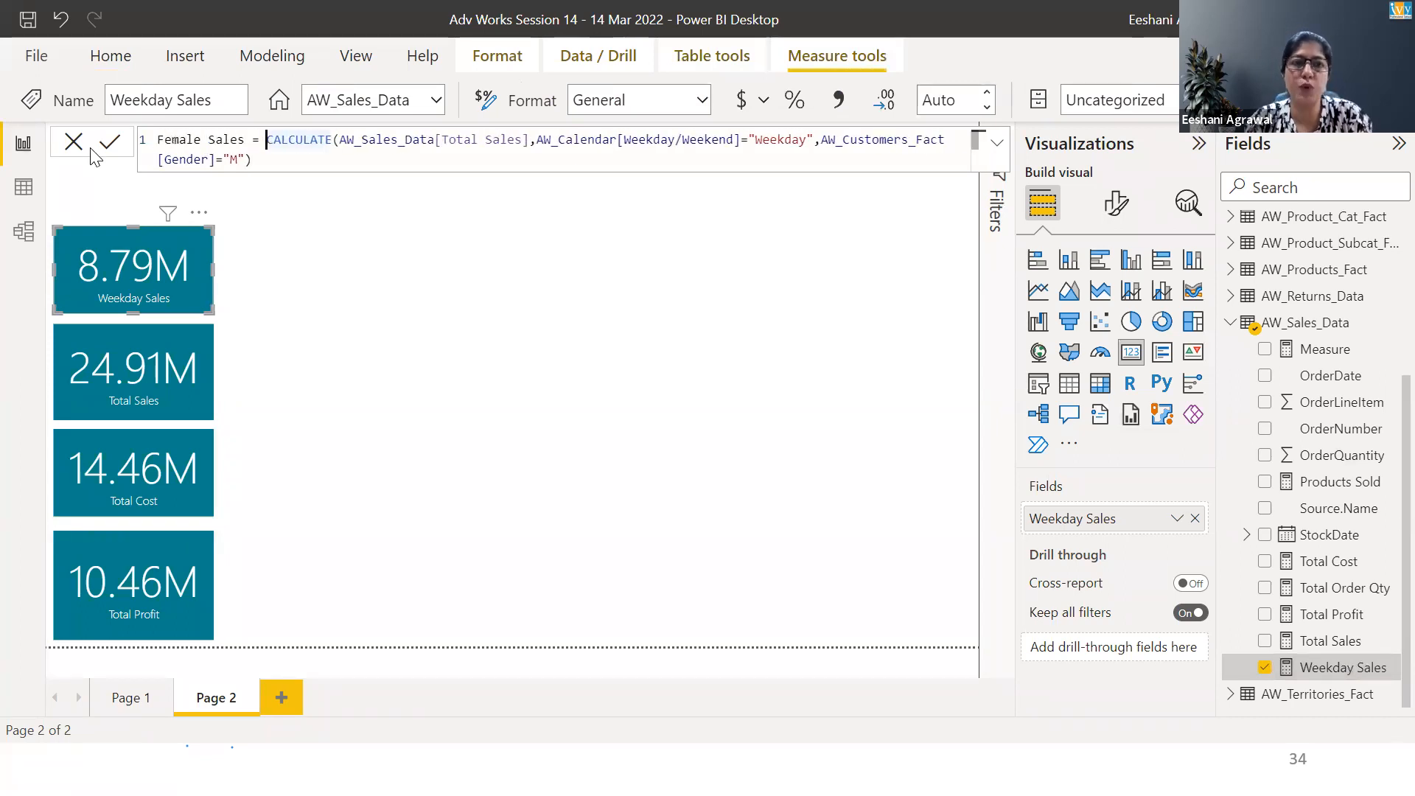
key(Right)
key(Right)
key(Right)
key(Right)
key(Right)
key(Right)
key(Right)
key(Right)
key(Right)
key(Right)
key(Right)
key(Right)
key(Right)
key(Right)
key(Right)
key(Right)
key(Right)
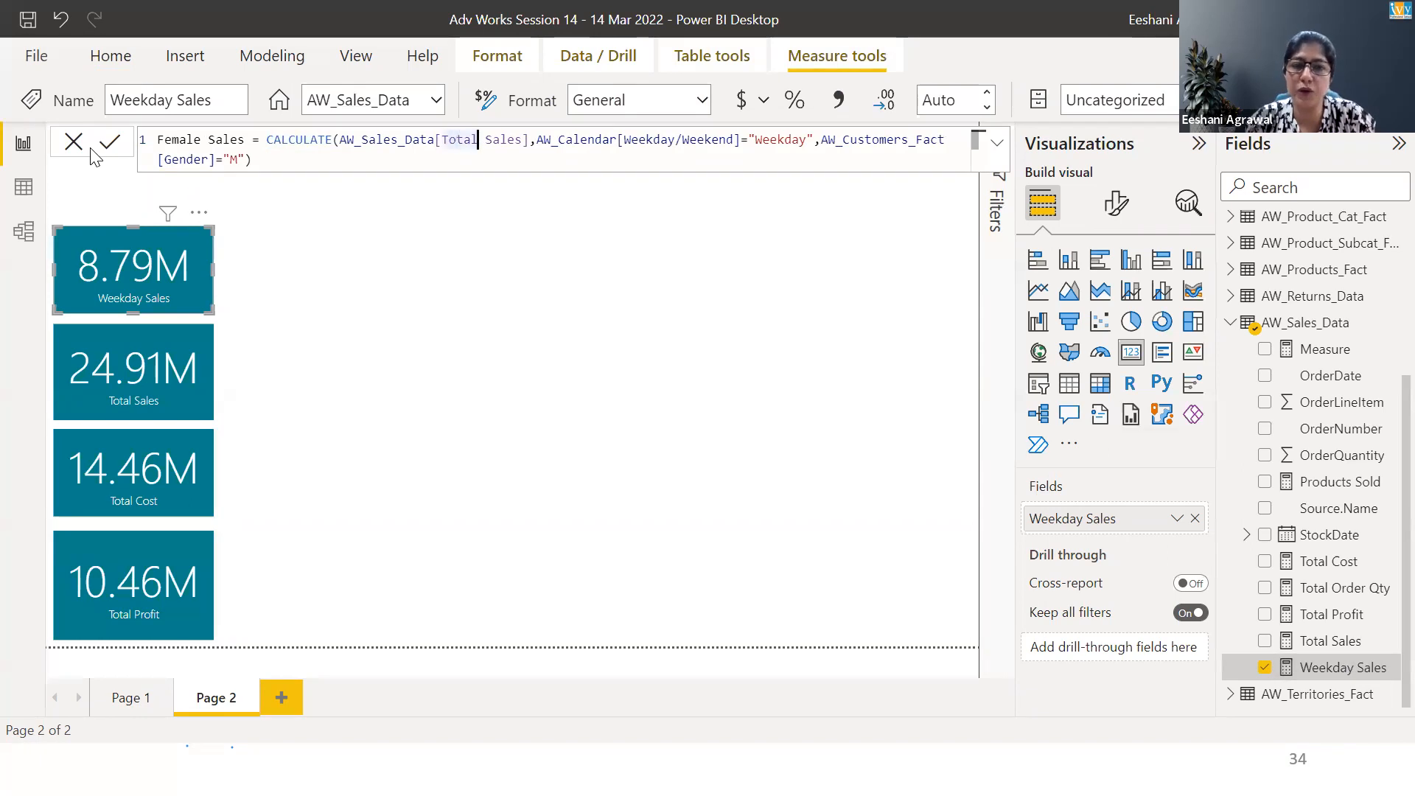
key(shift+Right)
key(shift+Right)
key(shift+Right)
key(shift+Right)
key(shift+Right)
key(shift+Right)
key(shift+Right)
key(shift+Right)
key(shift+Right)
key(shift+Right)
key(shift+Right)
key(shift+Right)
key(shift+Right)
key(shift+Right)
key(shift+Right)
key(shift+Right)
key(shift+Right)
key(shift+Right)
key(shift+Right)
key(shift+Right)
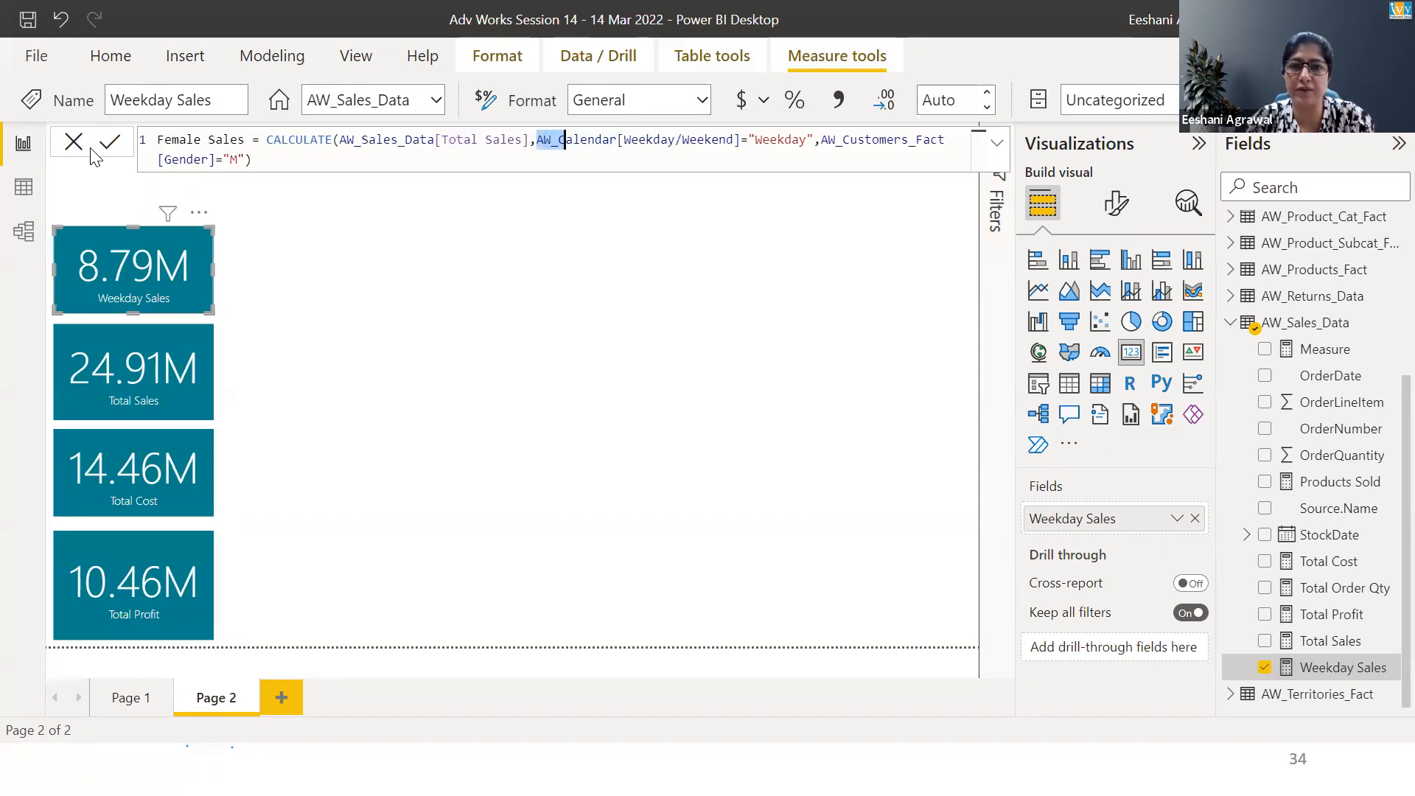
key(shift+Right)
key(shift+Right)
key(shift+Right)
key(shift+Right)
key(shift+Right)
key(Delete)
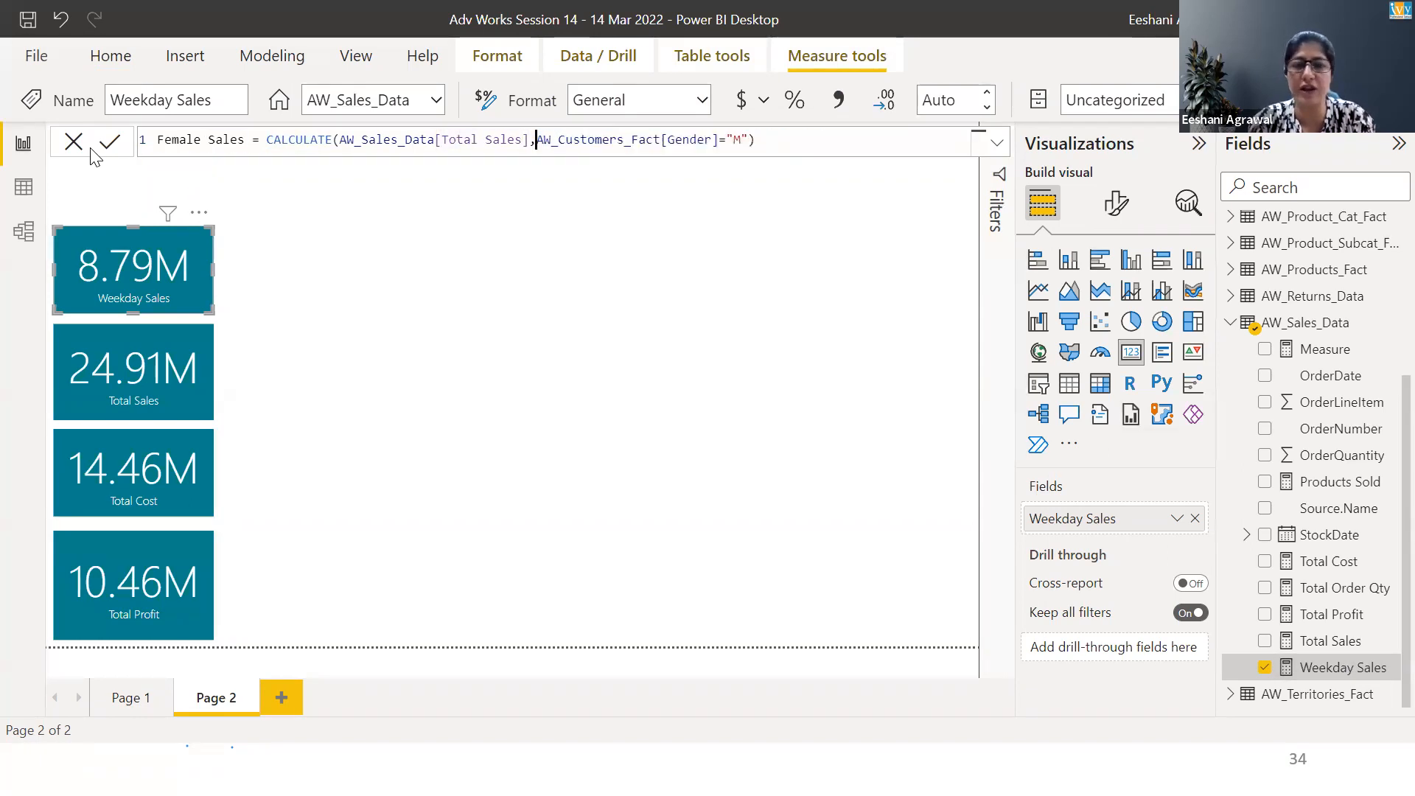
Set the AW_Customers_Fact[Gender] filter value to "F"
key(Right)
key(Right)
key(Right)
key(Right)
key(Right)
key(Right)
key(Right)
key(Right)
key(Right)
key(Right)
key(Right)
key(Right)
key(Right)
key(Right)
key(Right)
key(Right)
key(Right)
key(Right)
key(Right)
key(Right)
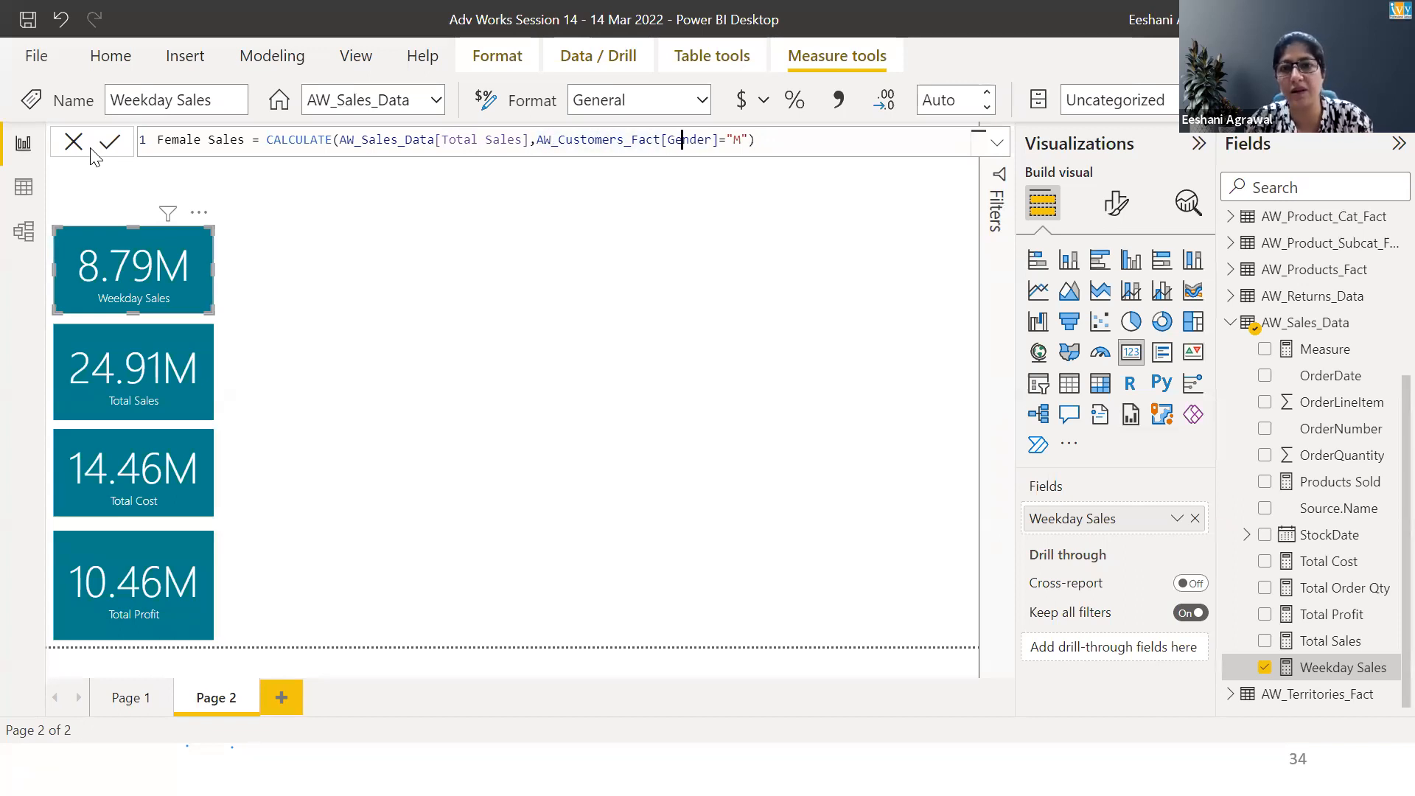
text(F)
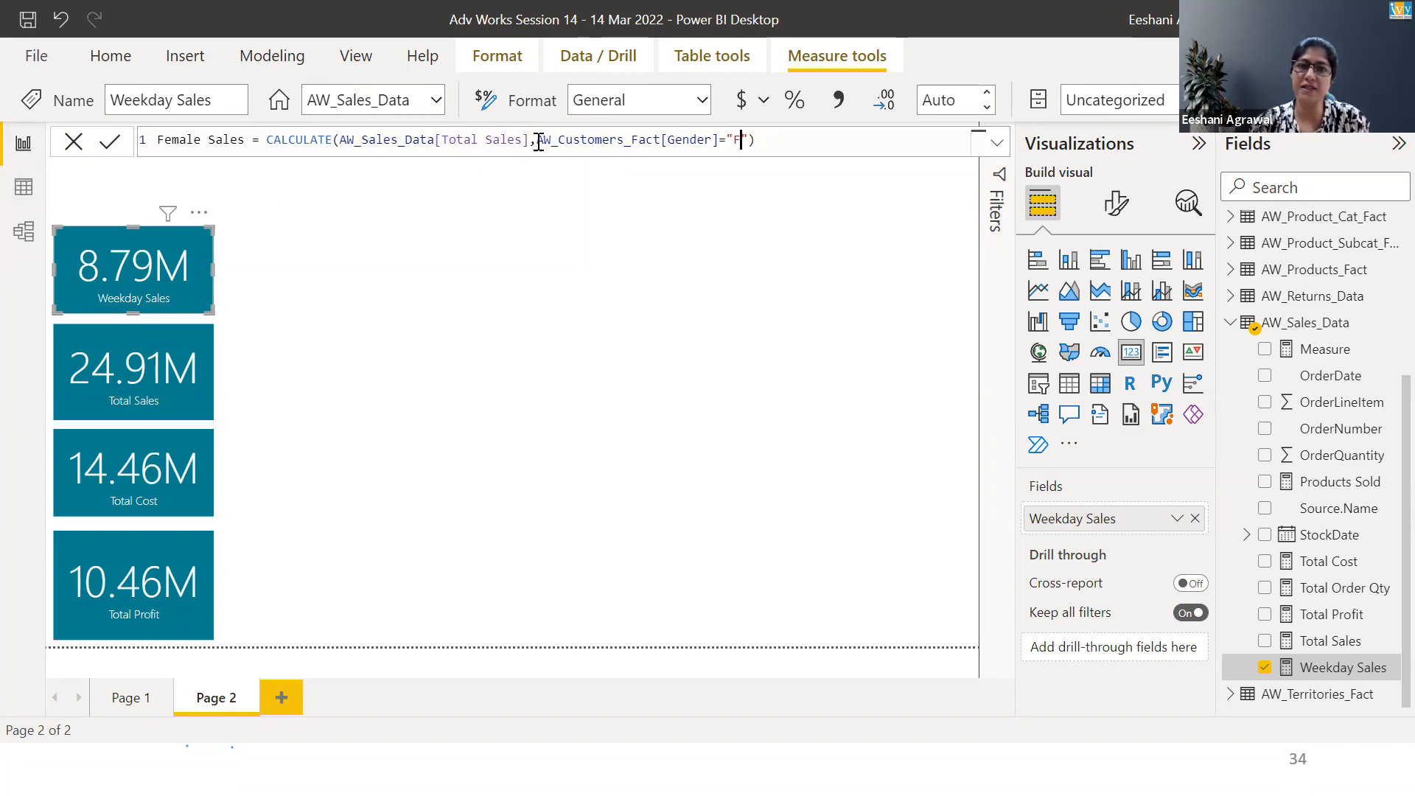
Commit the edited Female Sales measure formula and deselect the card
click(809, 146)
key(Return)
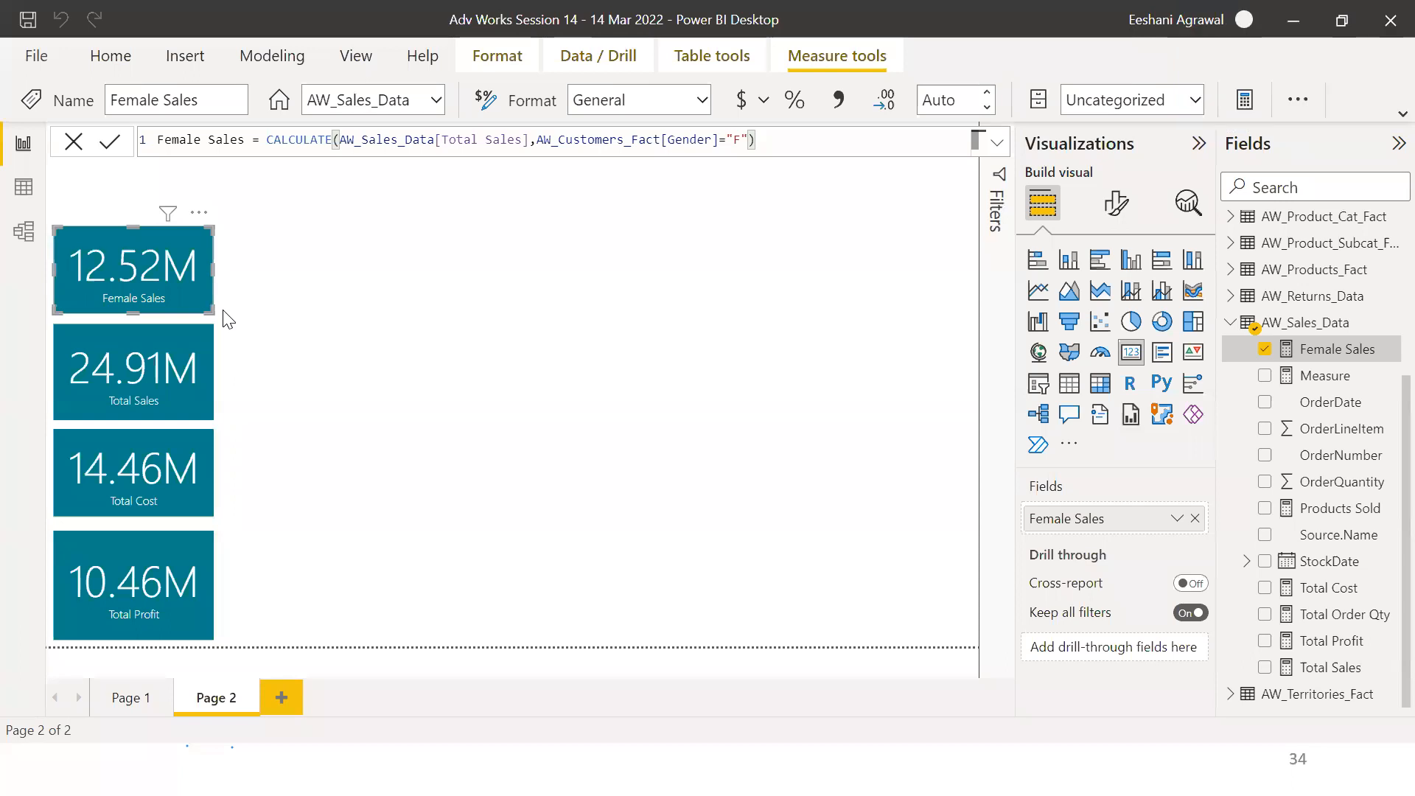
click(345, 315)
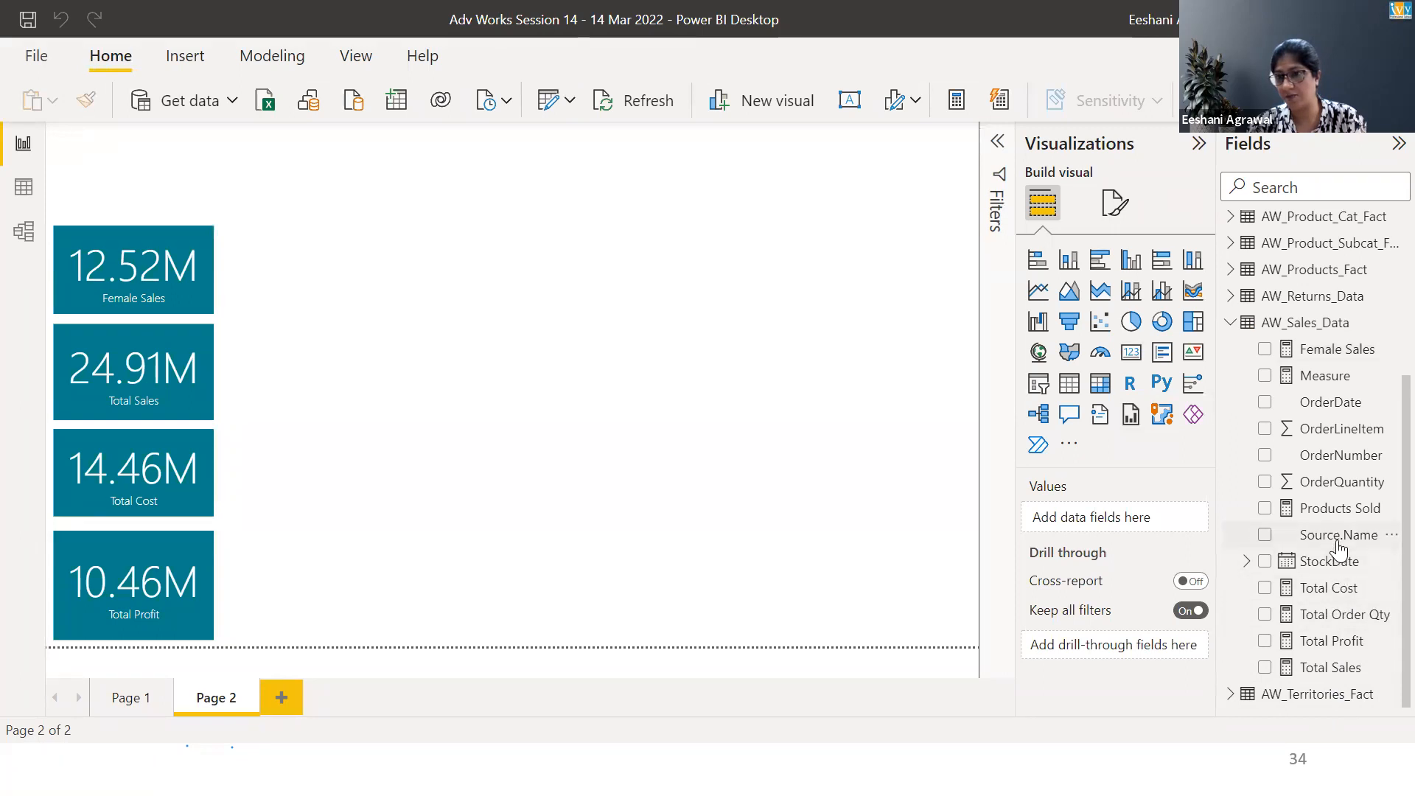
Open the Female Sales measure and review the exercise slide listing the remaining measures before returning to Power BI
click(1353, 350)
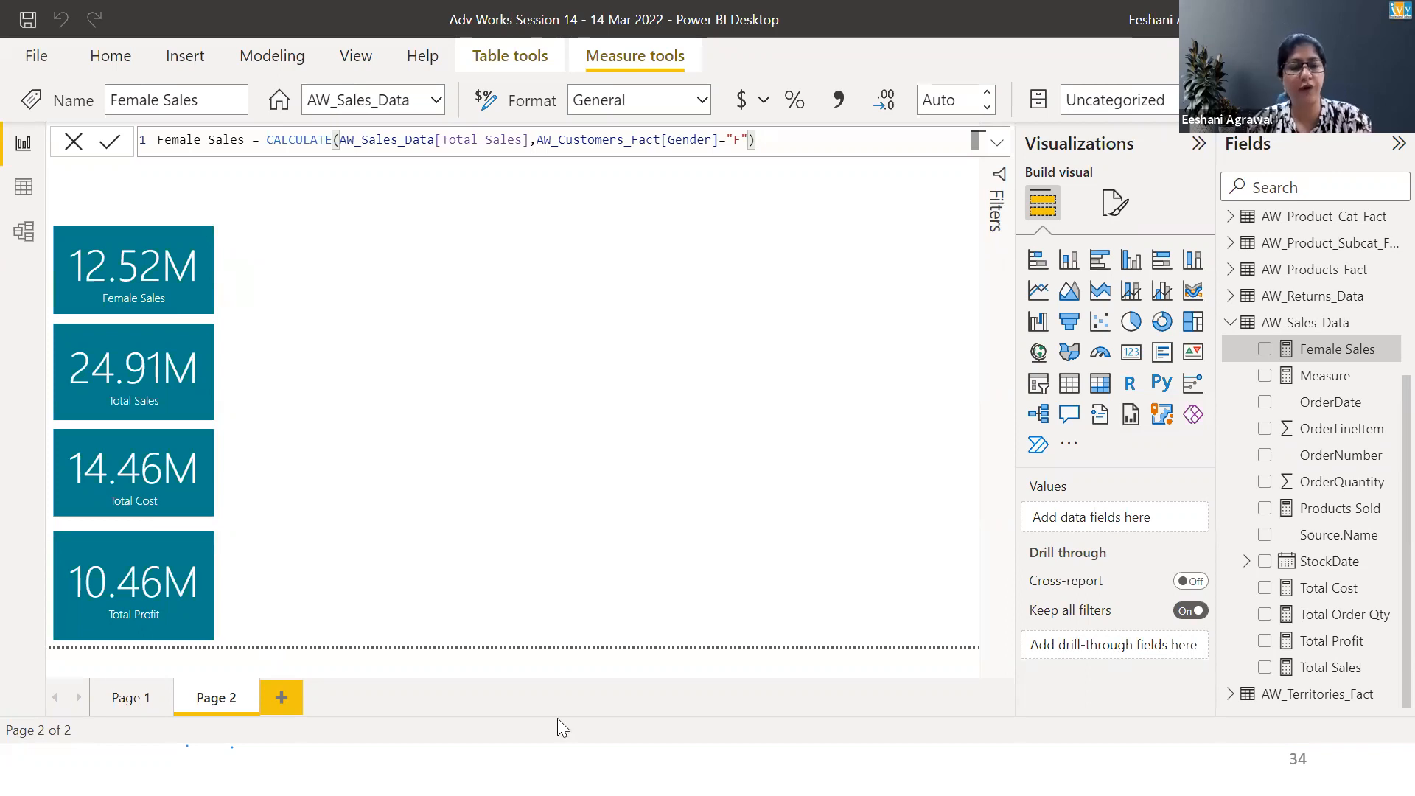
key(alt+Tab)
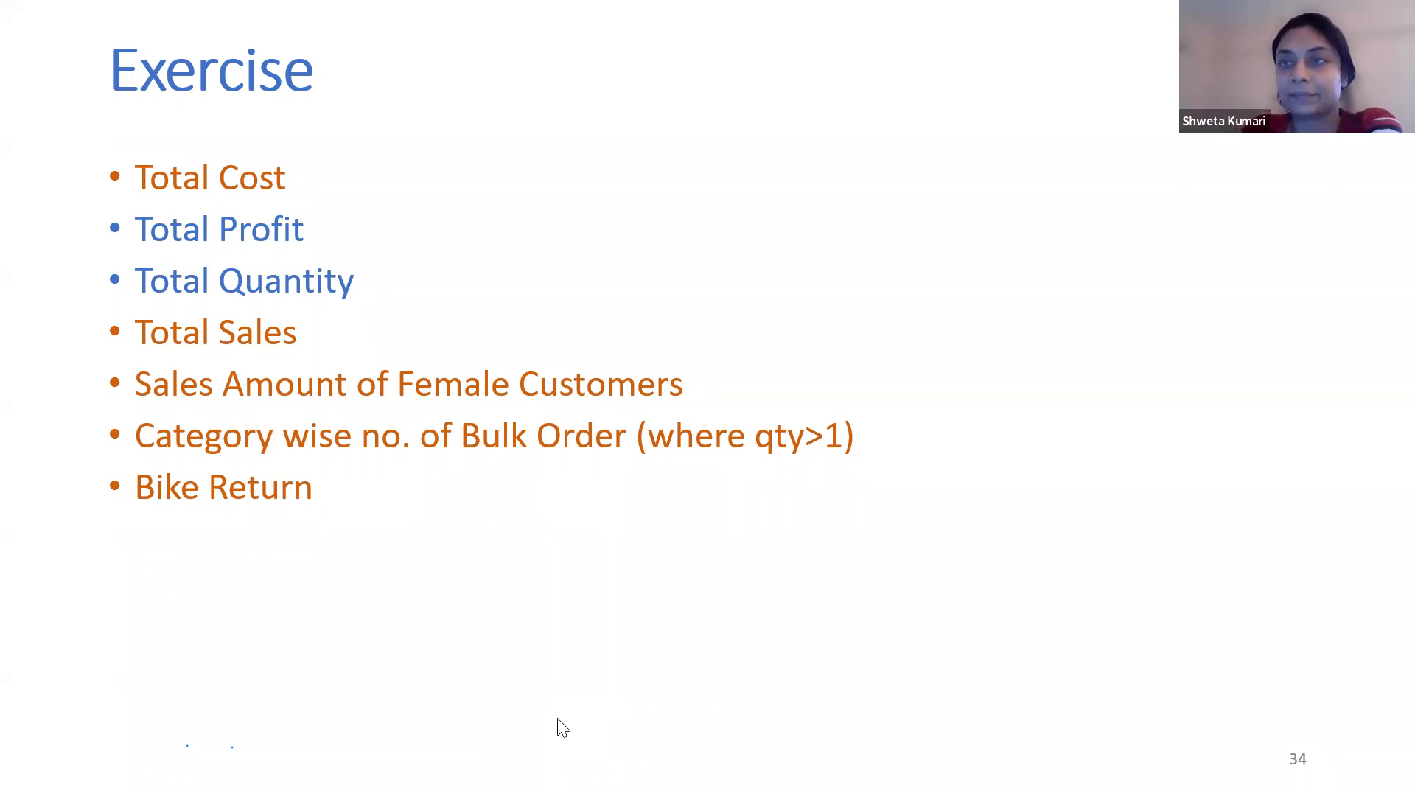
key(alt+Tab)
key(alt+Tab)
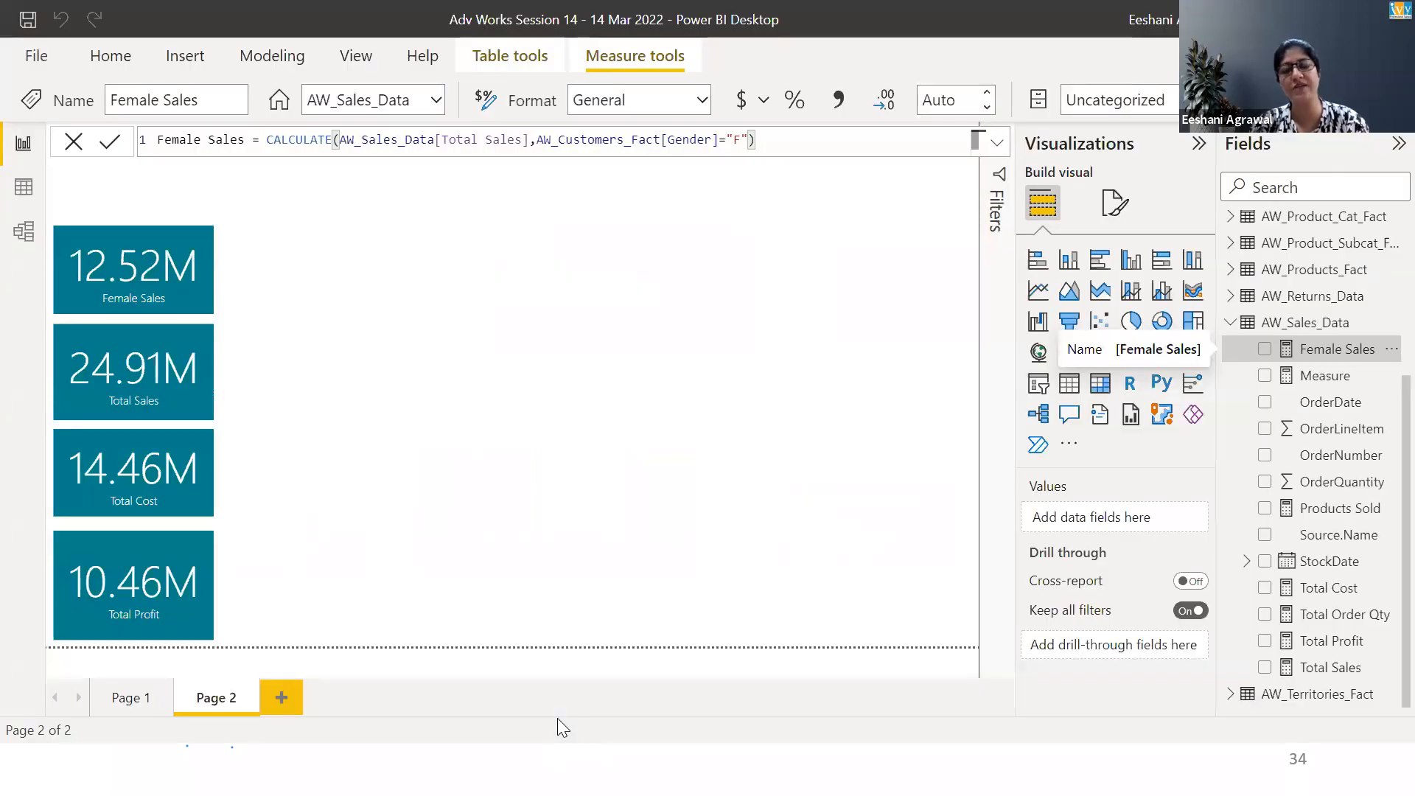
Create a new measure in AW_Sales_Data named Bulk Order
right_click(1303, 327)
key(Escape)
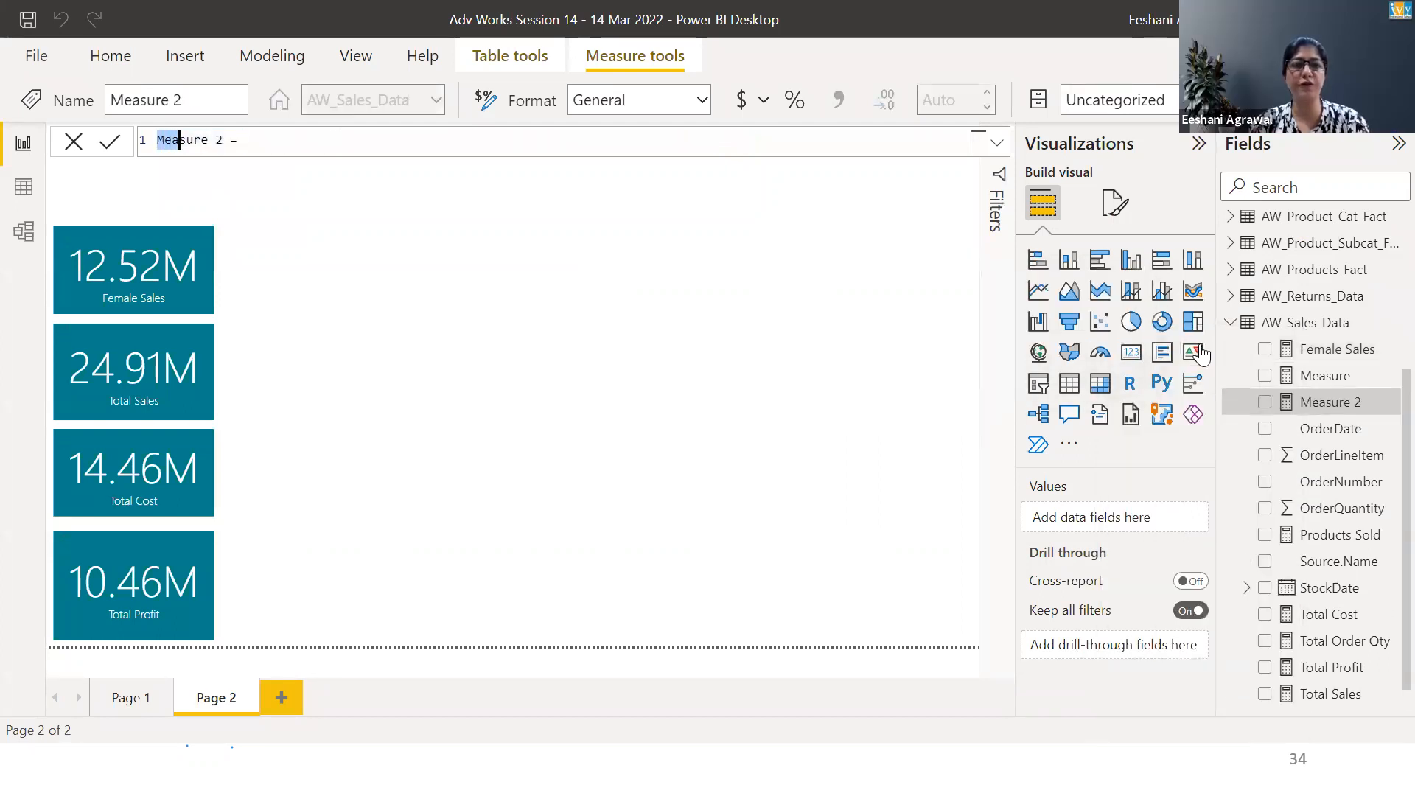
text(BUlk Order)
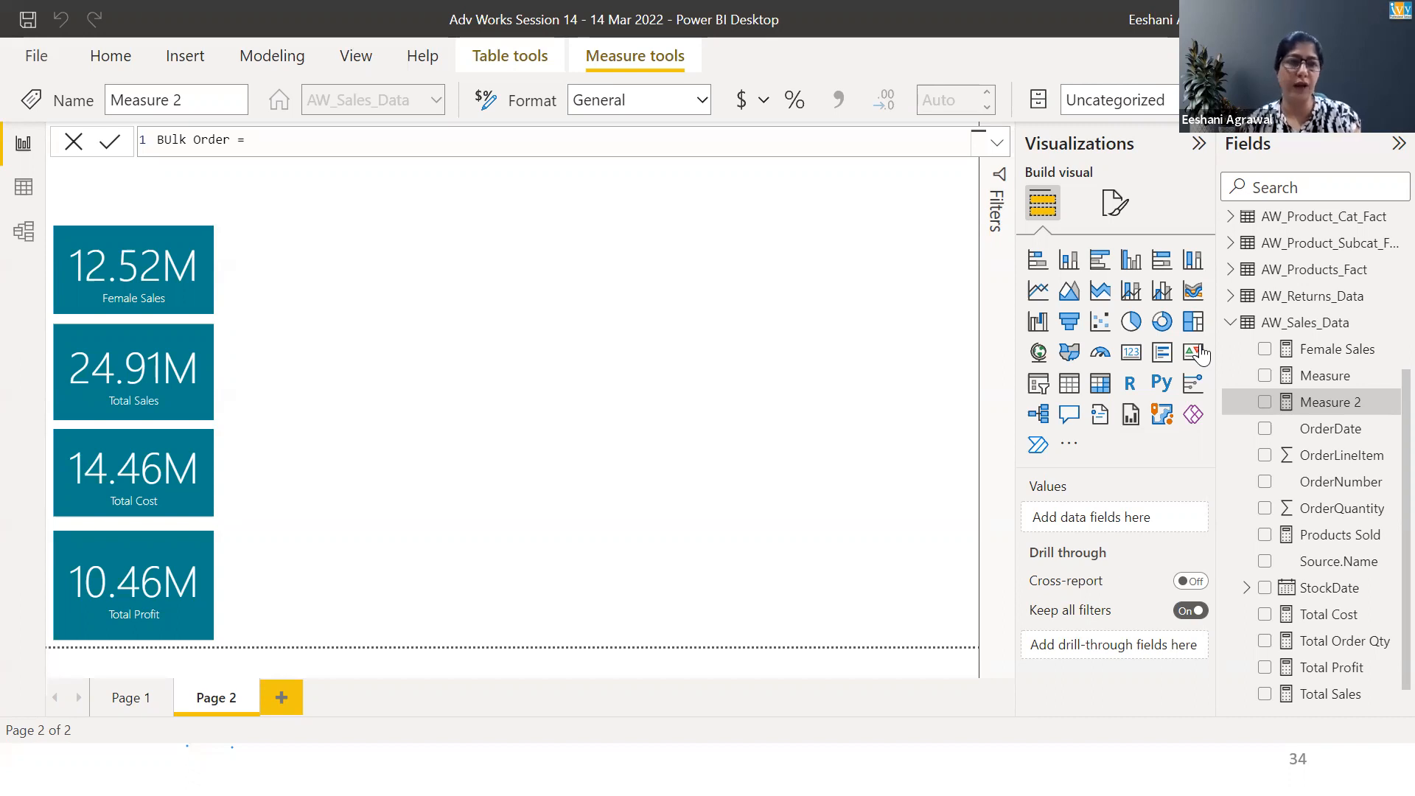
key(Left)
key(Left)
key(Left)
key(Left)
key(Left)
key(Left)
key(Left)
key(Left)
key(Left)
key(Left)
key(BackSpace)
text(u)
key(Right)
key(Right)
key(Right)
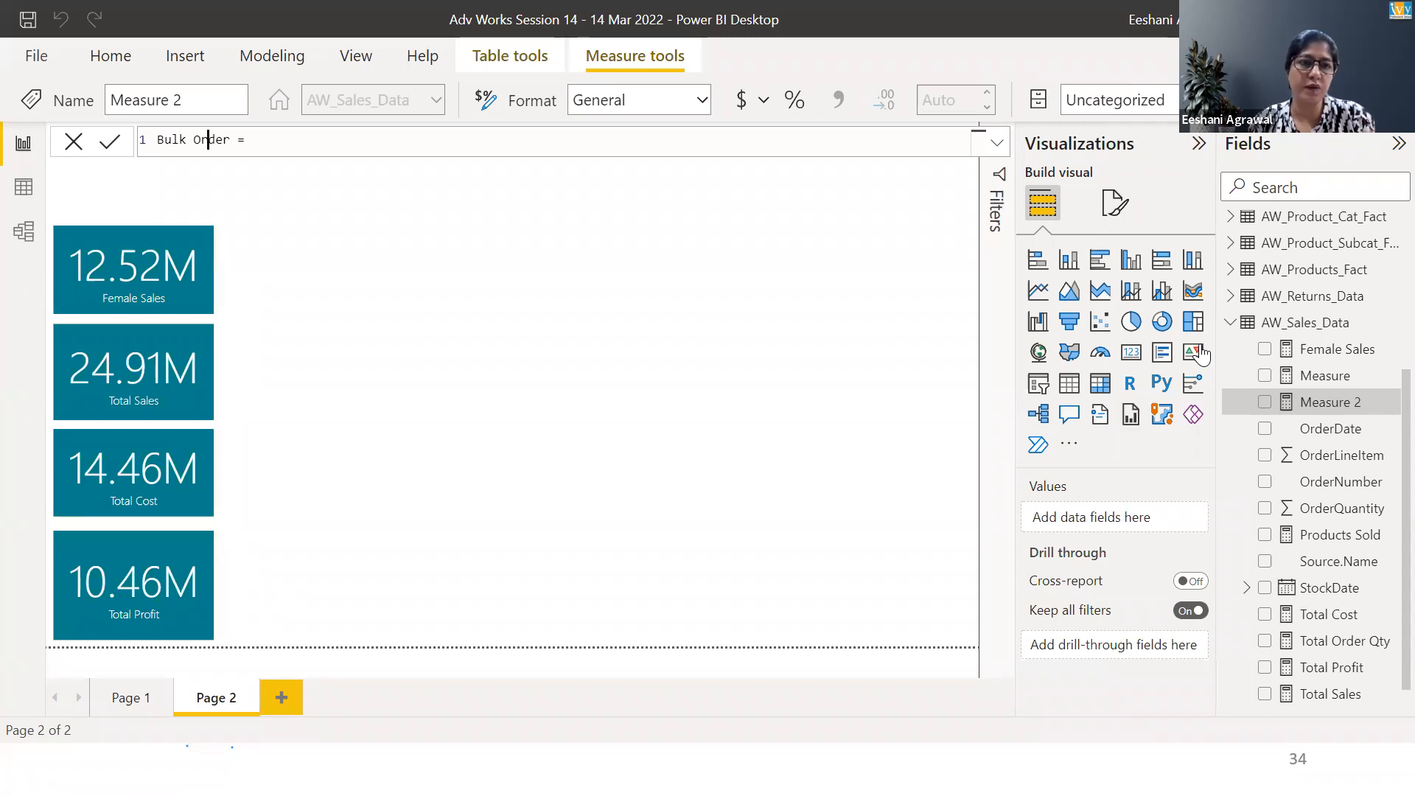
Define Bulk Order as CALCULATE(DISTINCTCOUNT(AW_Sales_Data[OrderNumber]),AW_Sales_Data[OrderQuantity]>1) and commit it
text(CALCULATE()
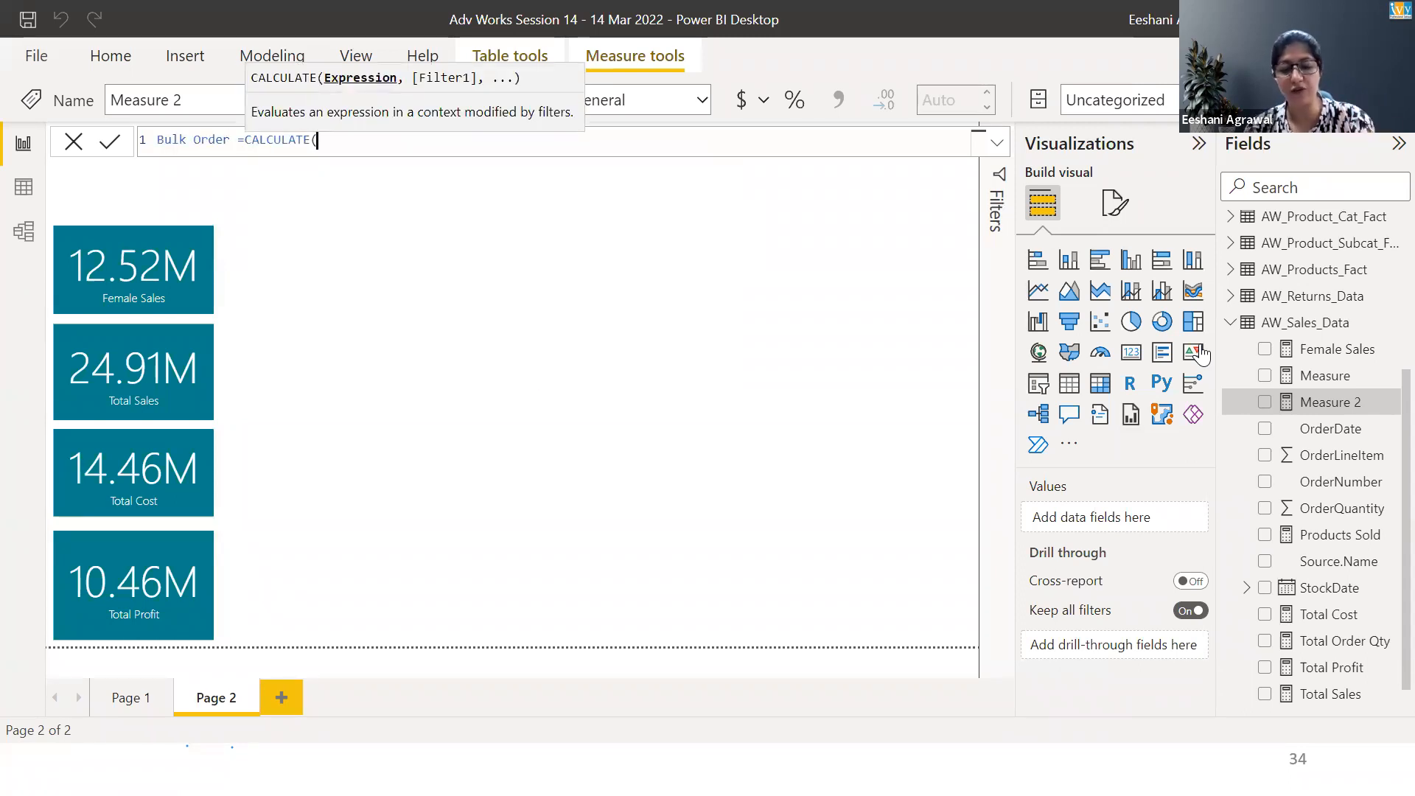
text(dis)
key(Down)
key(Tab)
text(ord)
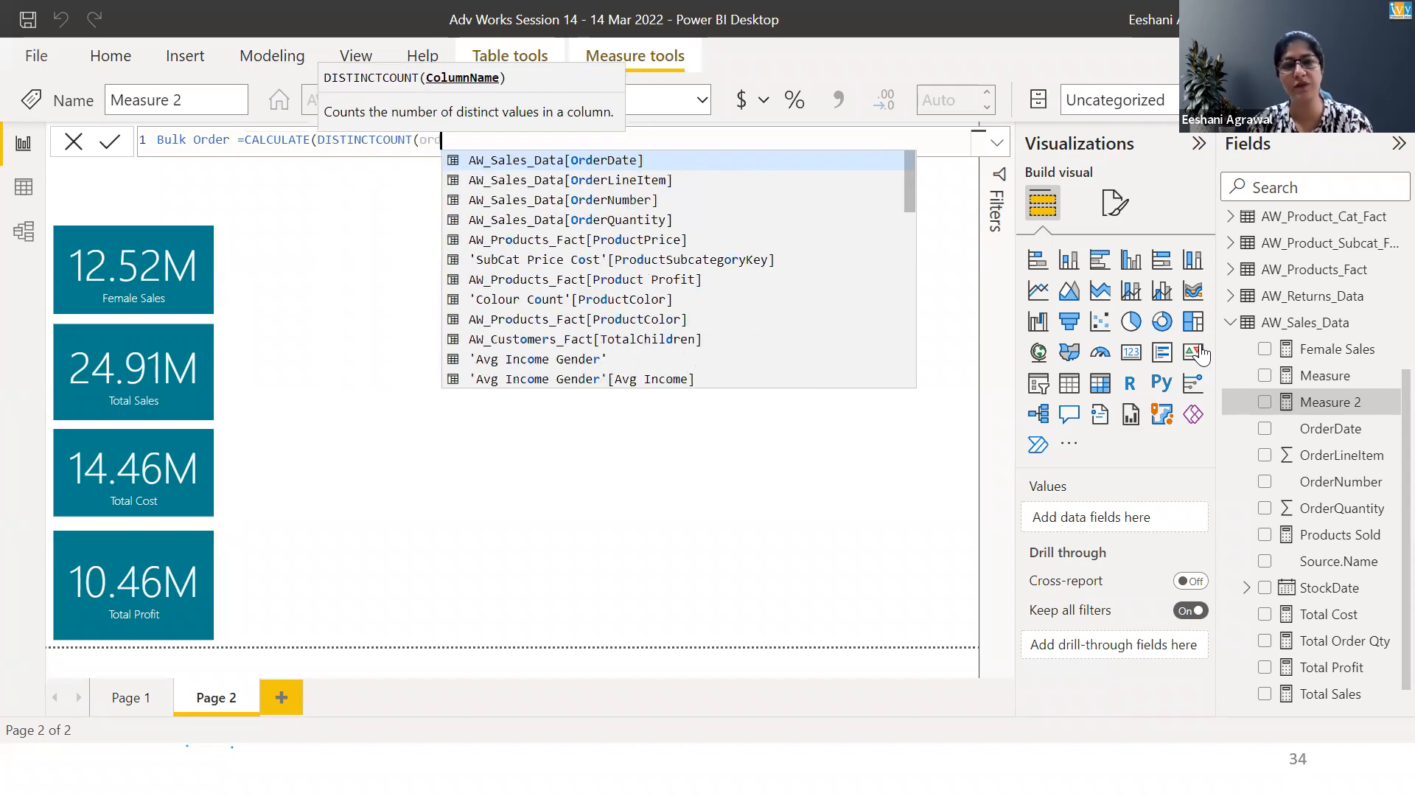
key(Down)
key(Down)
key(Tab)
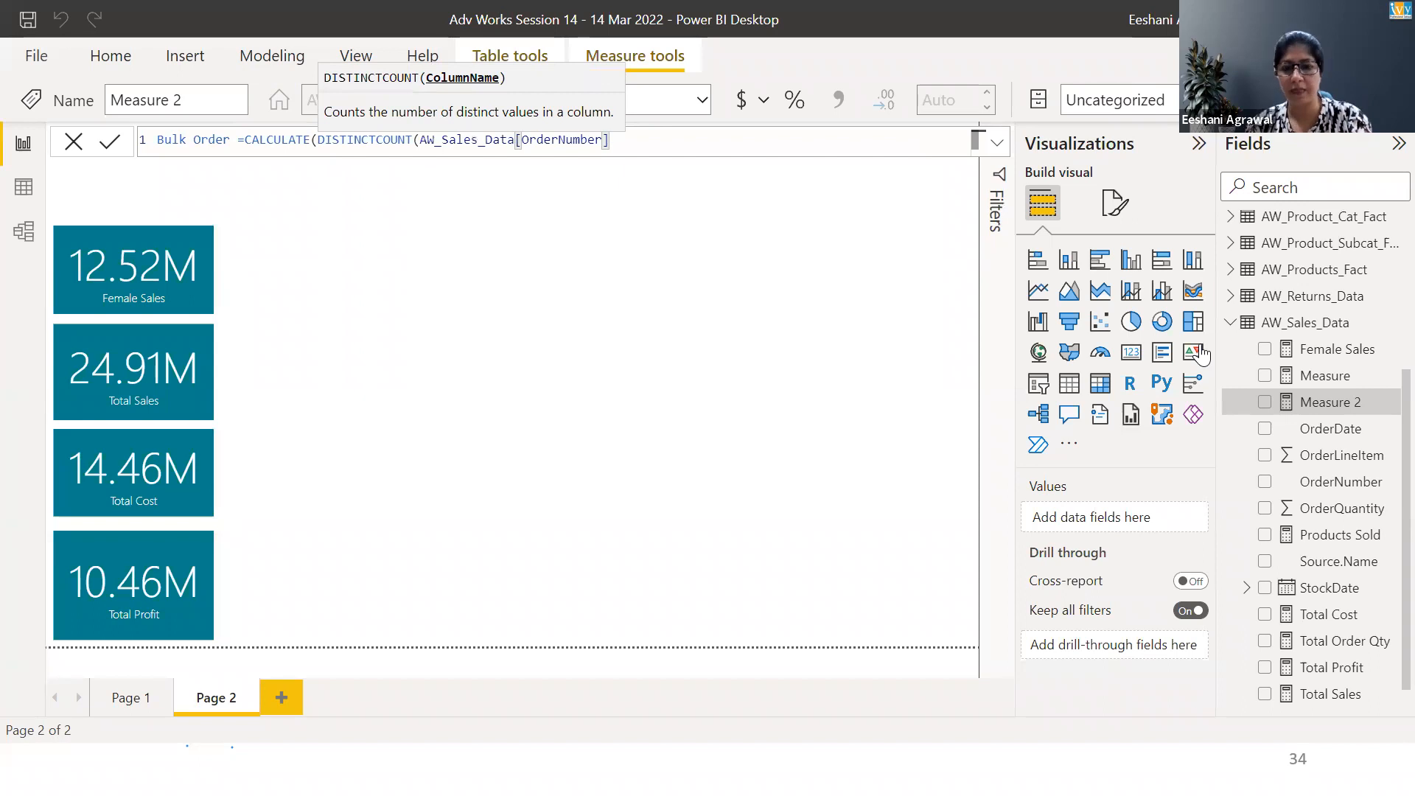
text())
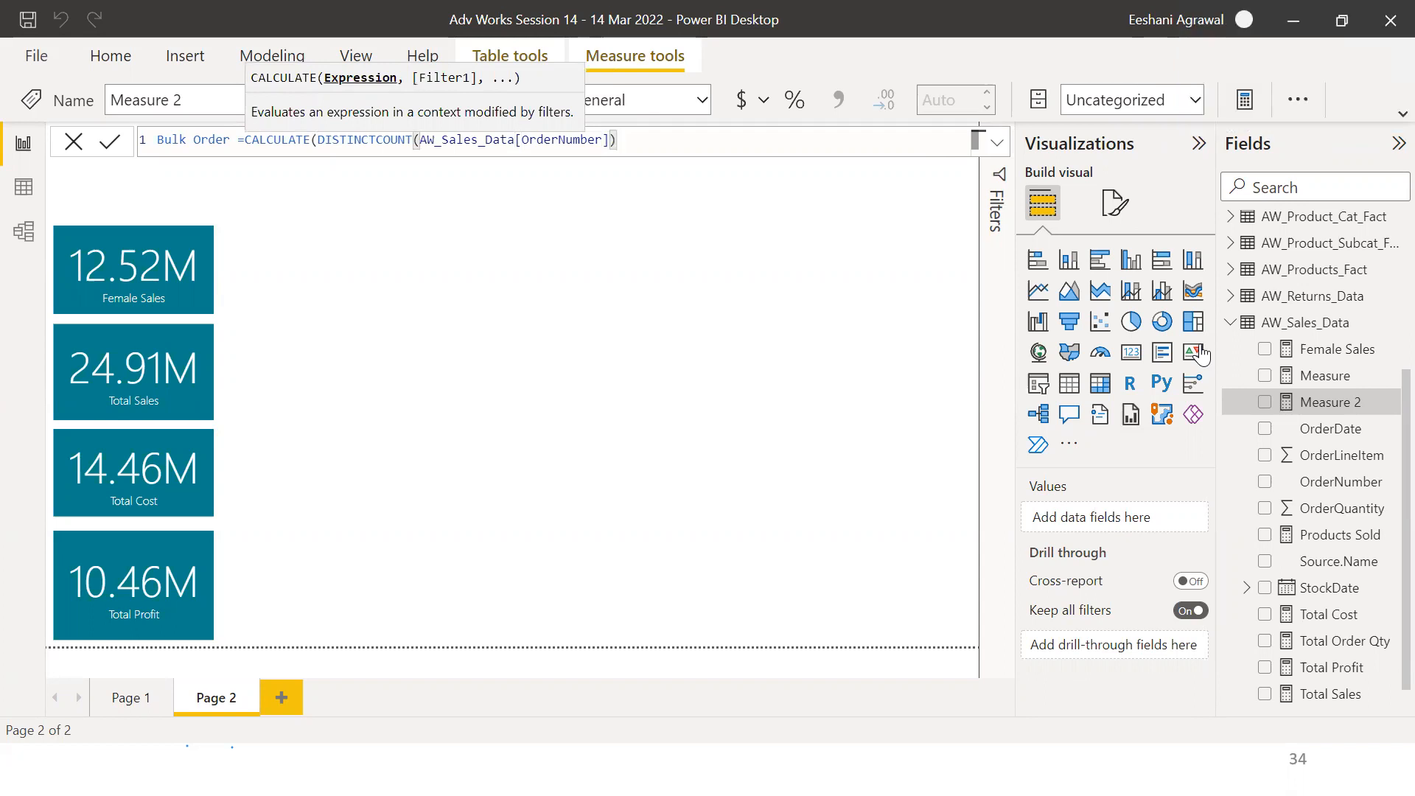
text(,q)
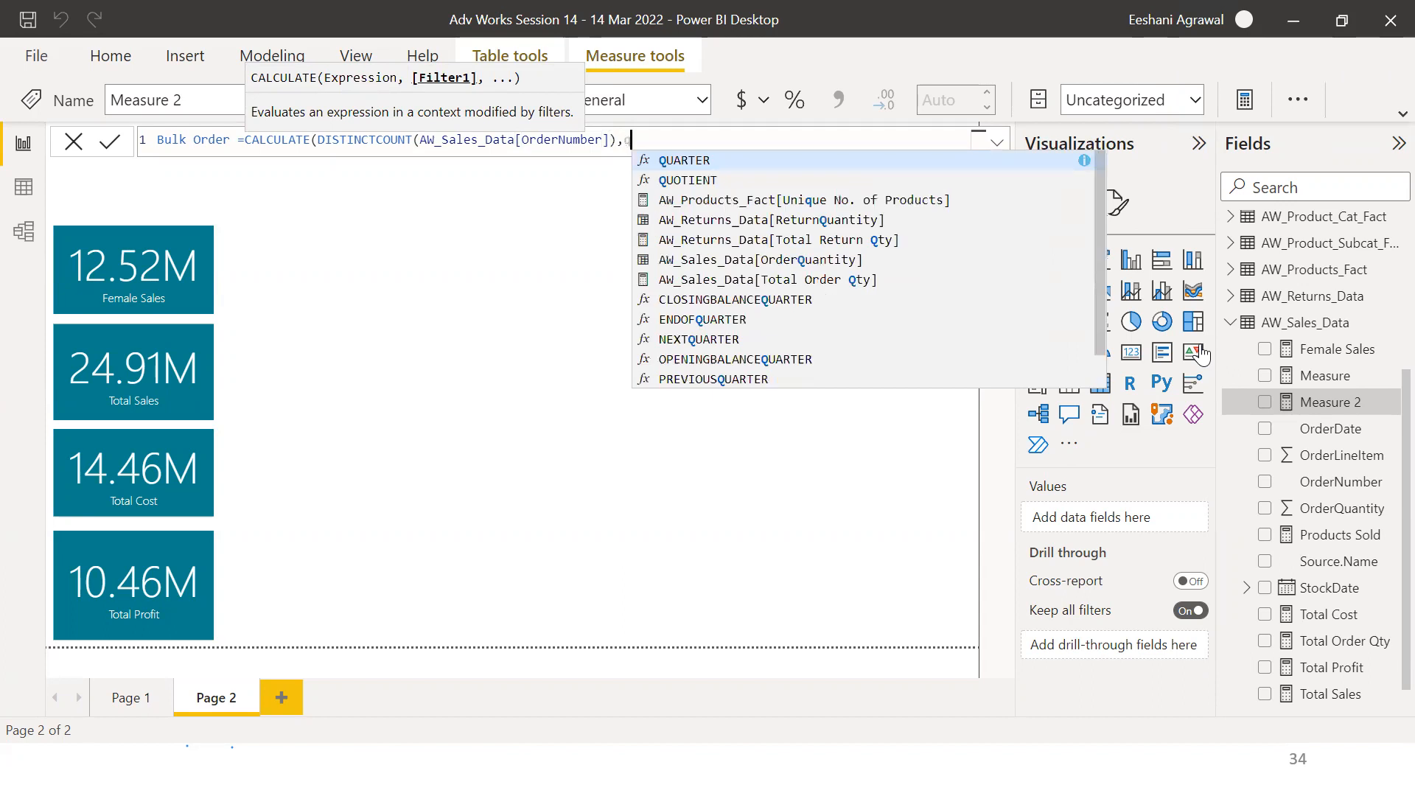
text(uan)
key(Down)
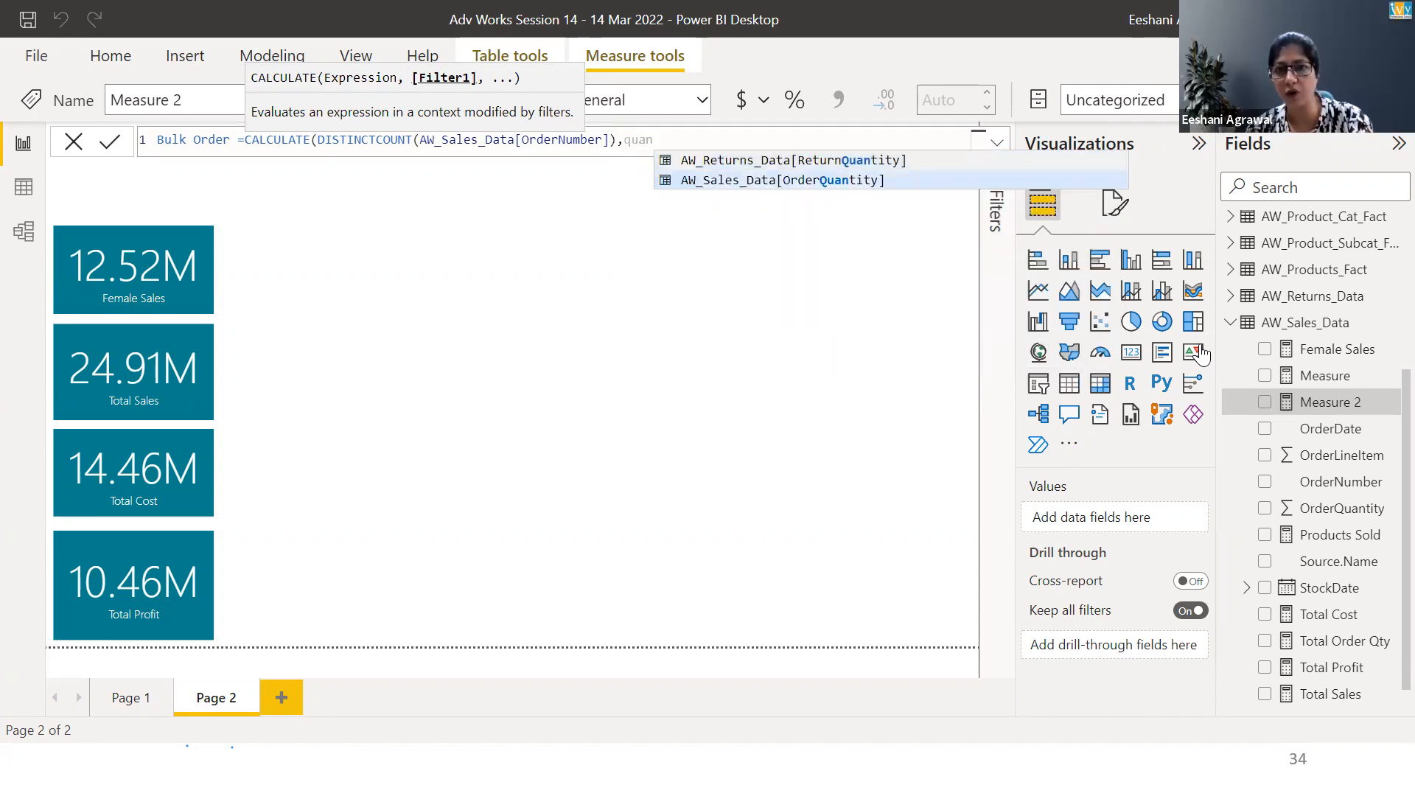
key(Tab)
text(>)
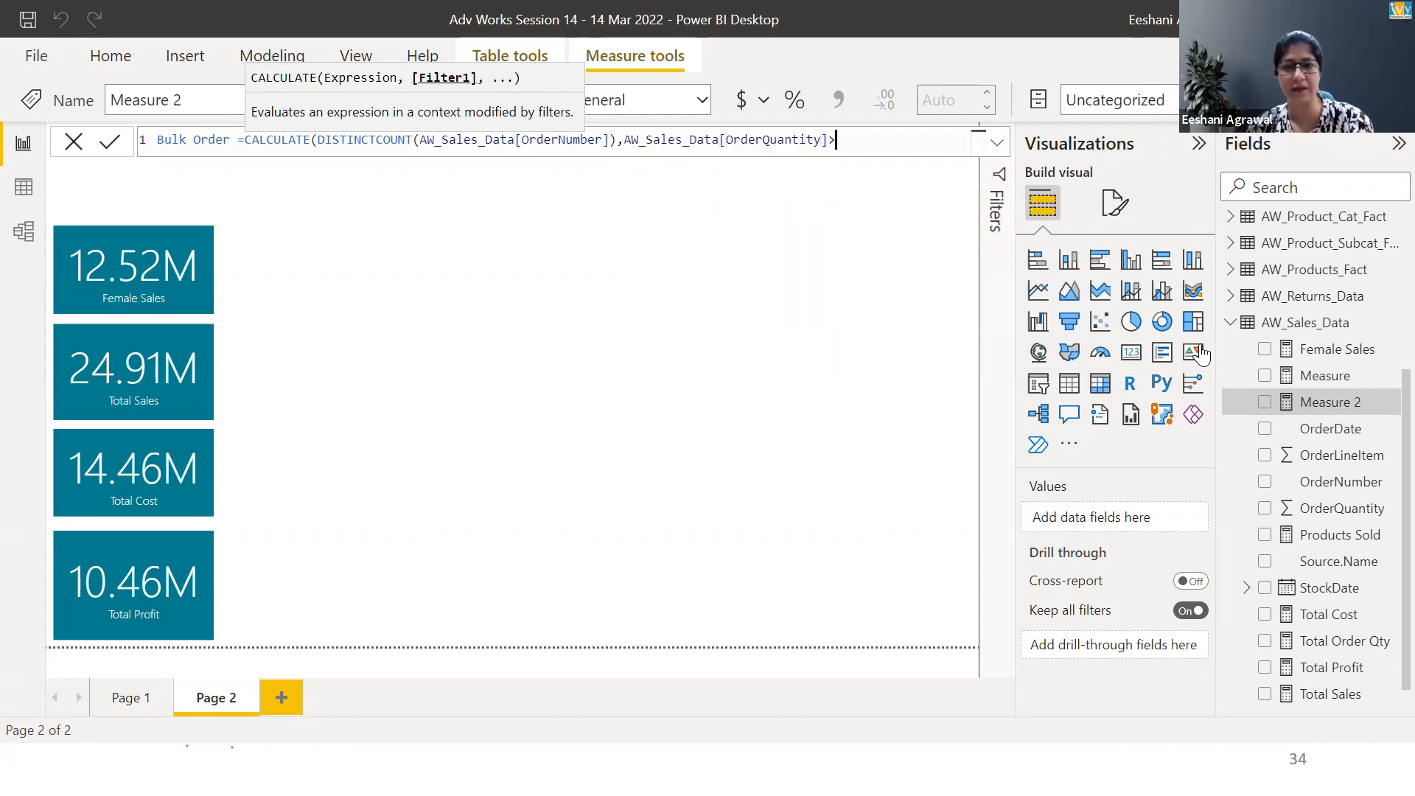
text(1))
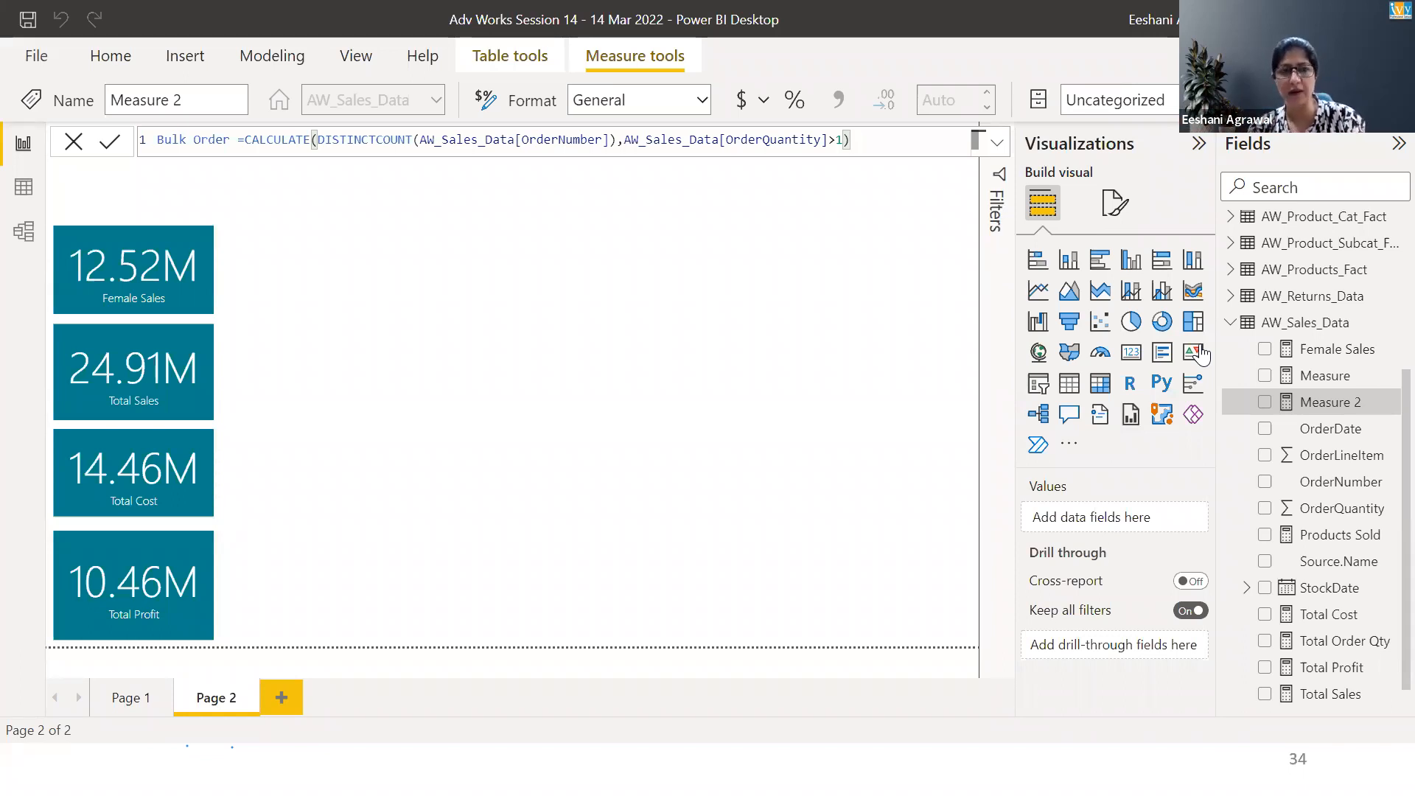
key(Return)
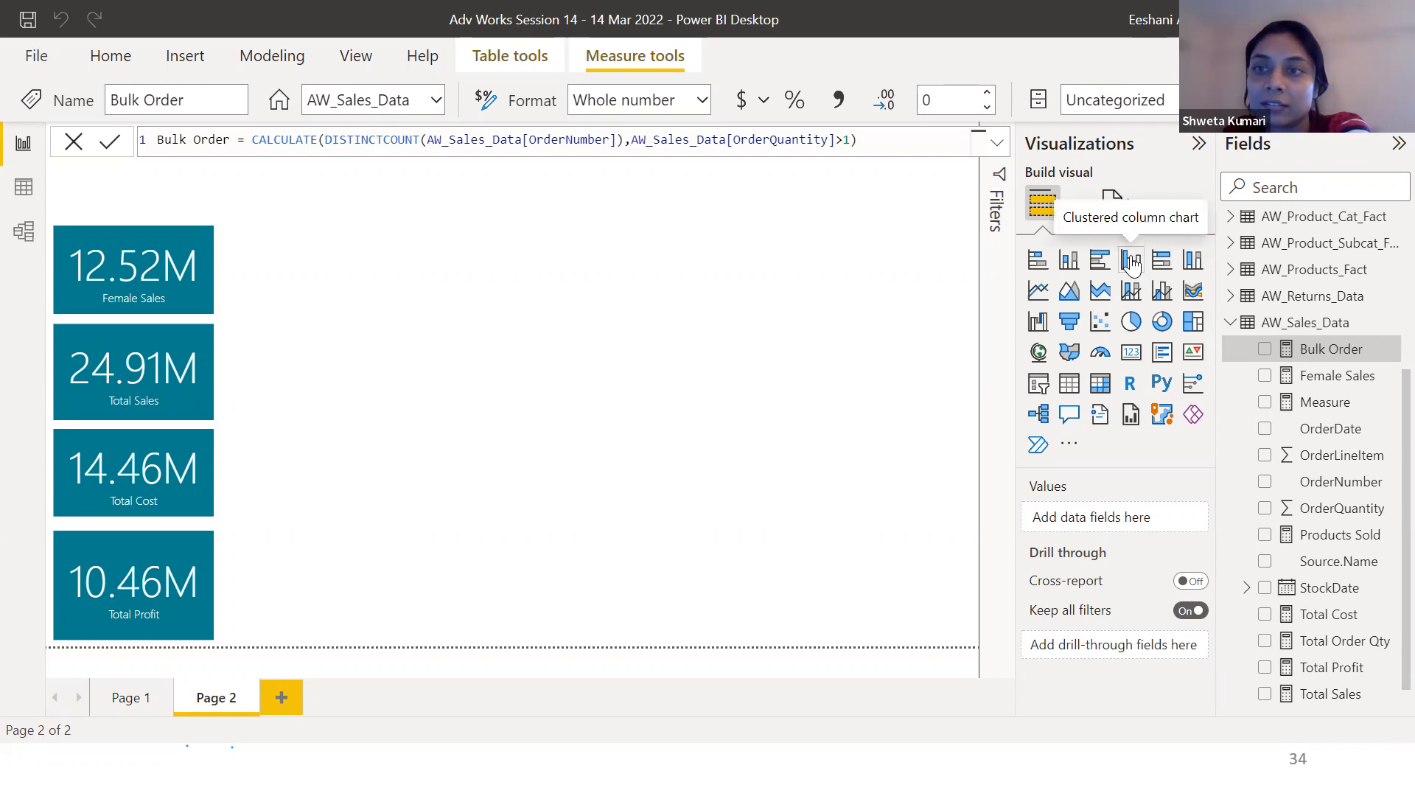
Insert a matrix visual with CategoryName from AW_Product_Cat_Fact as rows and Bulk Order as values
click(1101, 383)
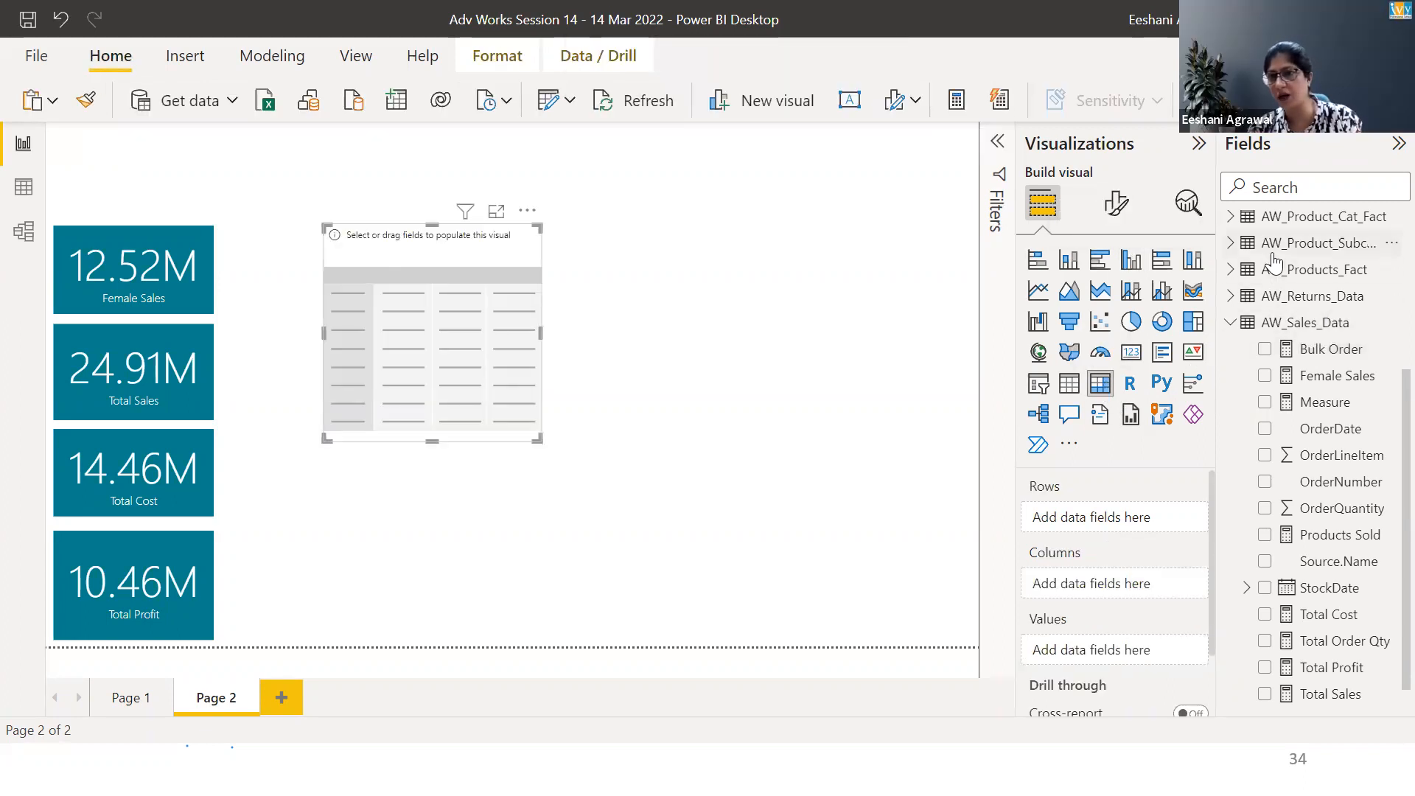
click(1231, 270)
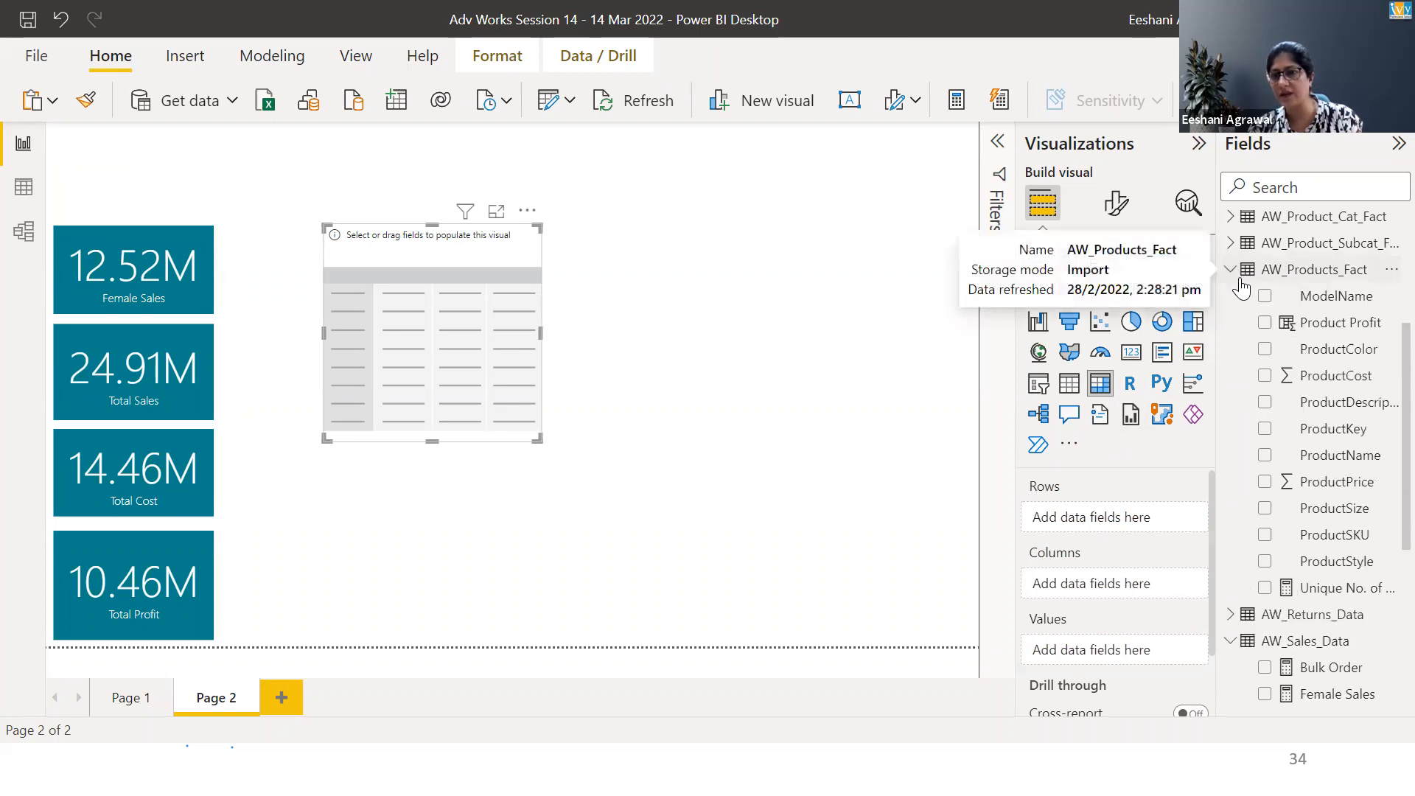
click(1230, 269)
click(1230, 216)
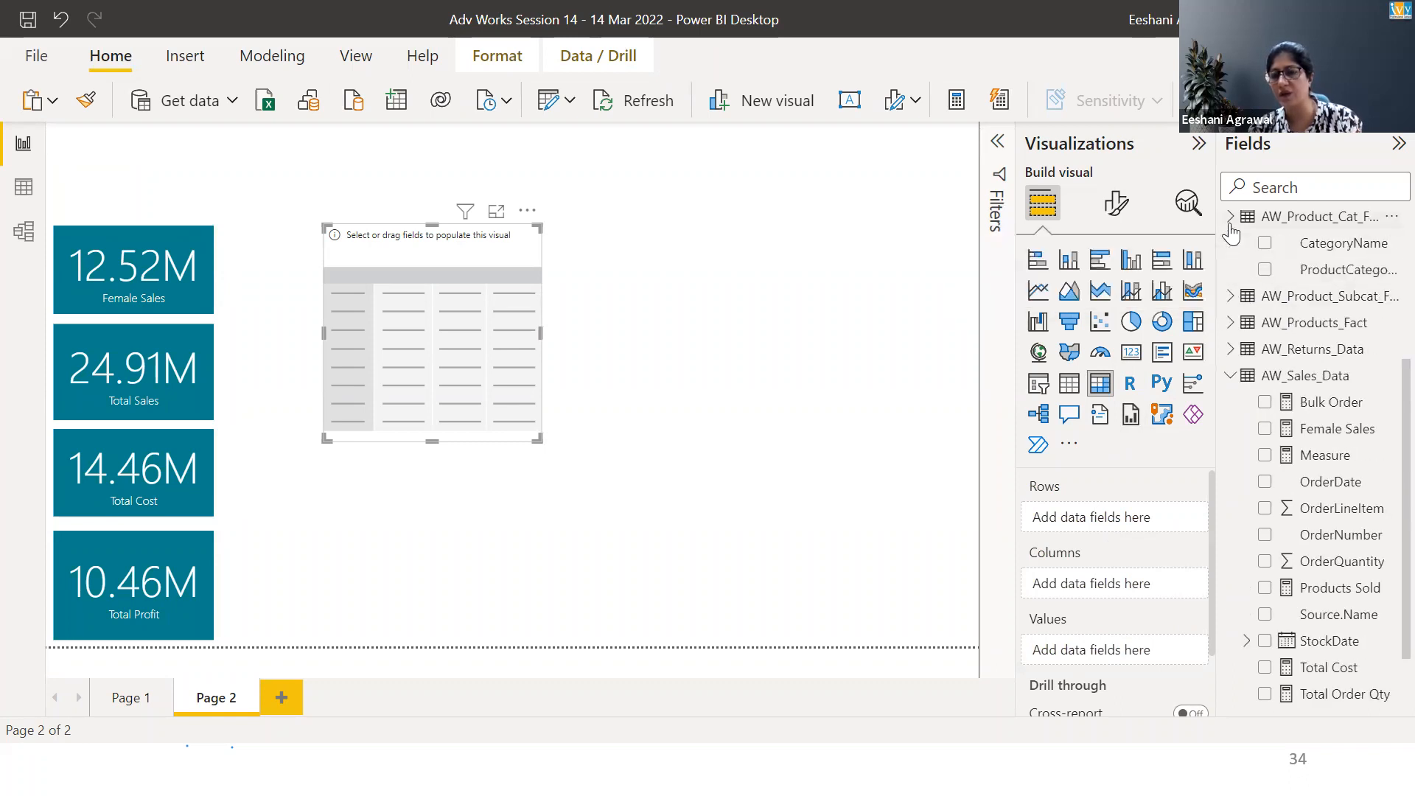
click(1266, 244)
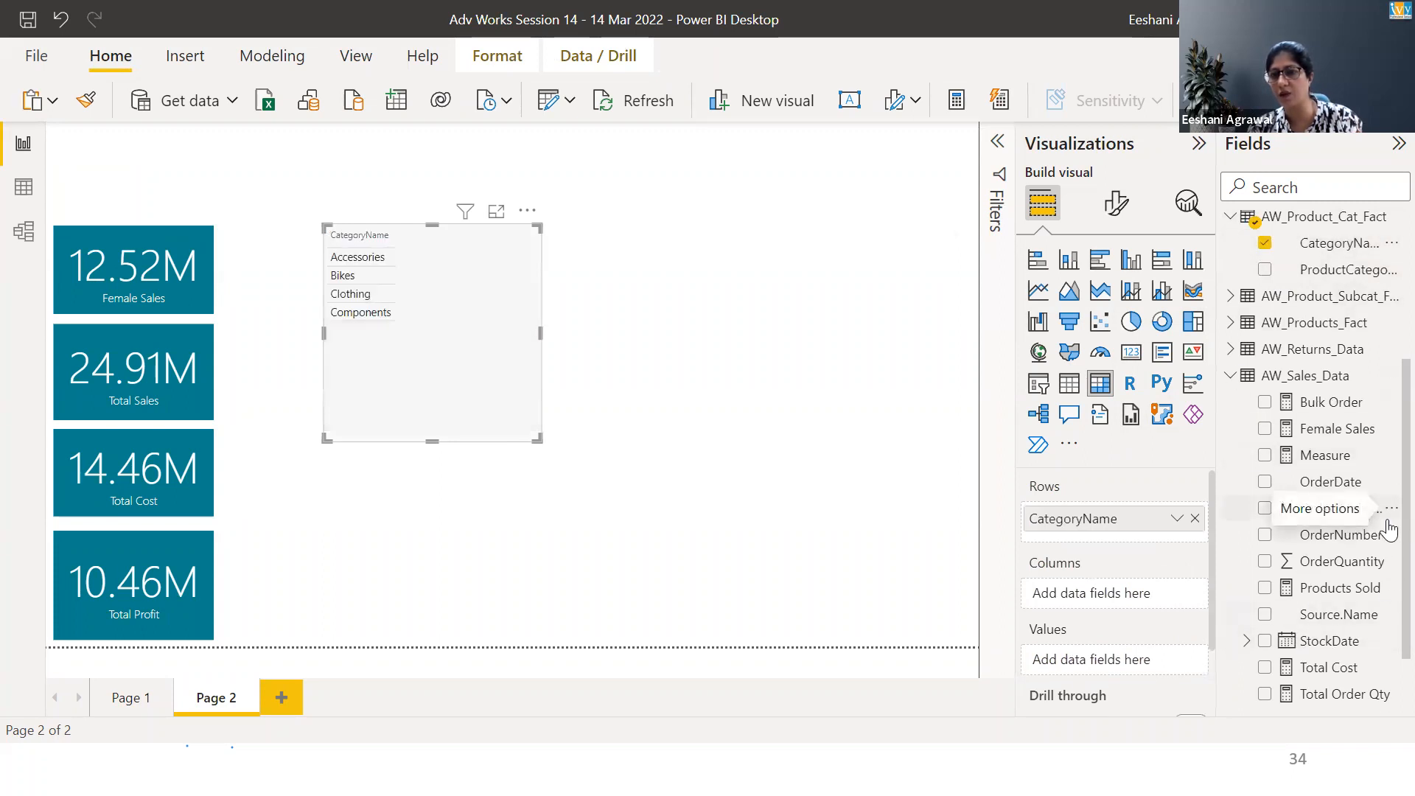
click(1266, 402)
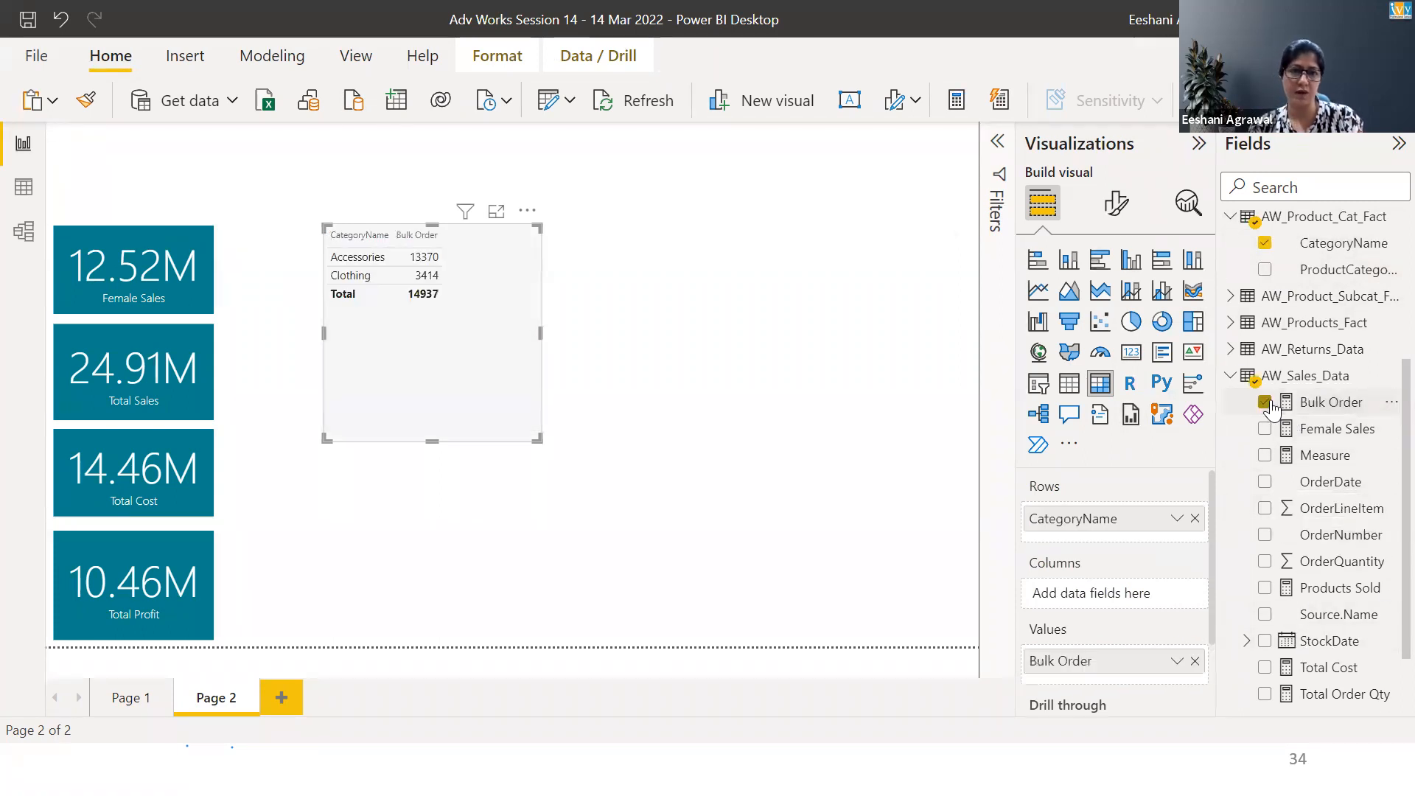
Resize the matrix smaller and move it beside the cards
drag(541, 438, 468, 318)
click(458, 380)
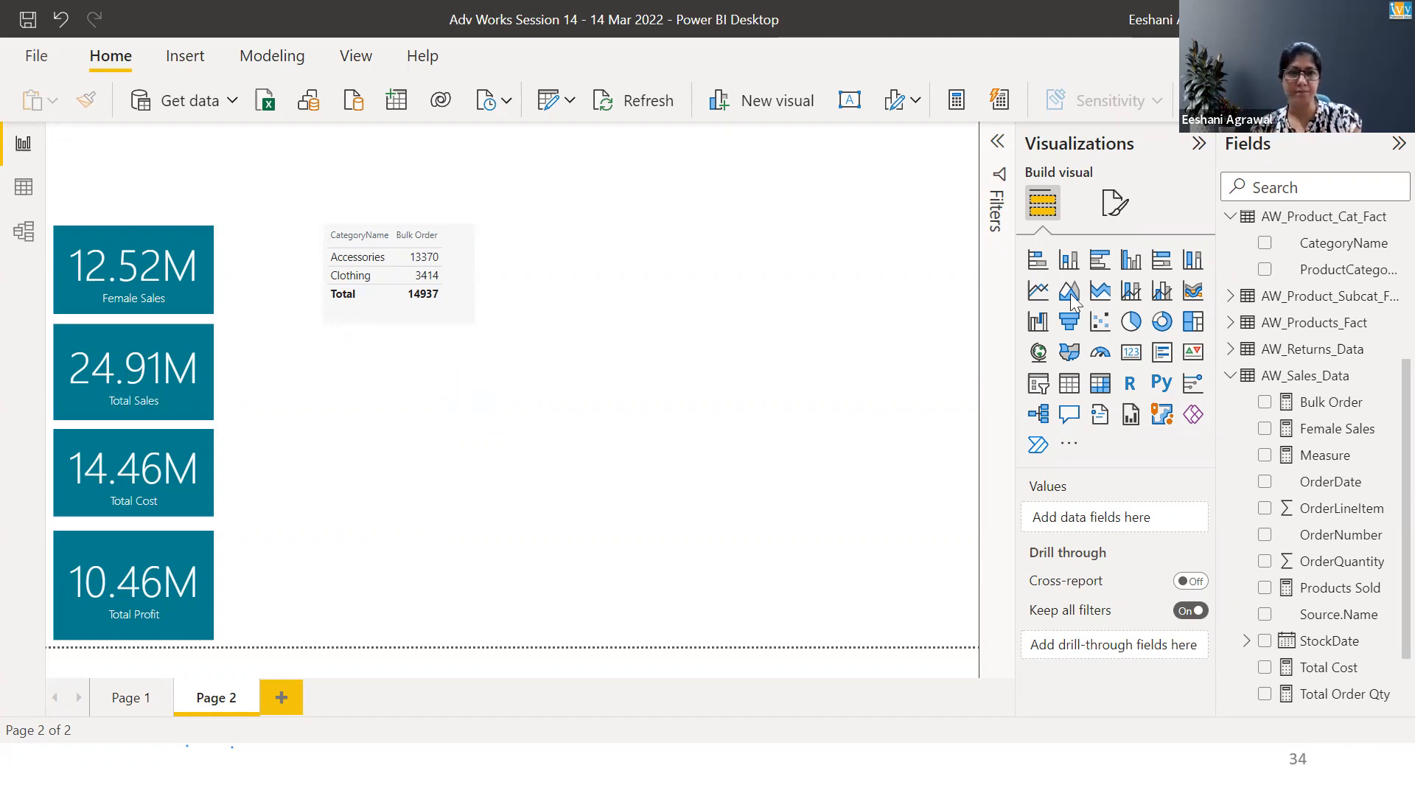
drag(463, 279, 427, 283)
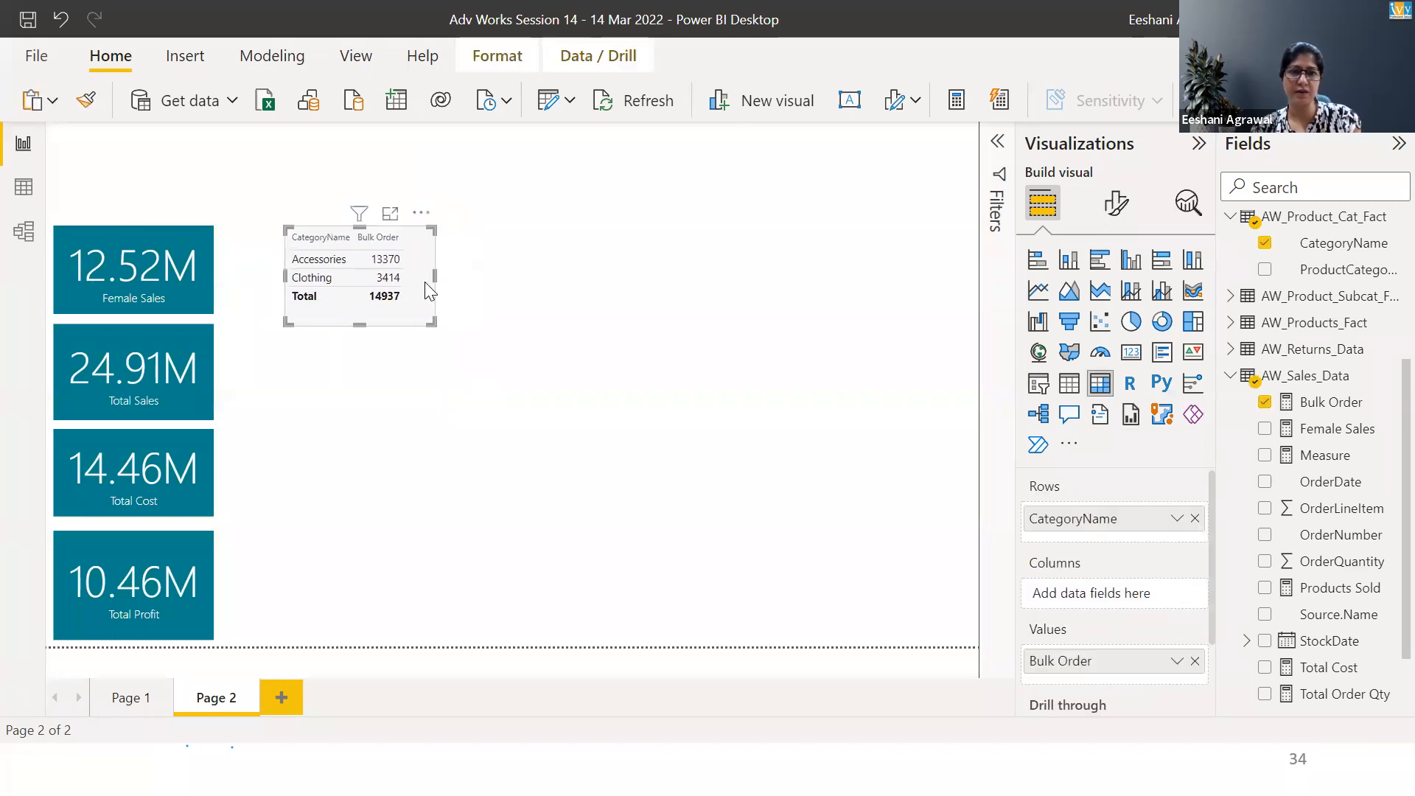
Open the Bulk Order formula and examine its DISTINCTCOUNT expression and OrderQuantity>1 filter
click(1327, 410)
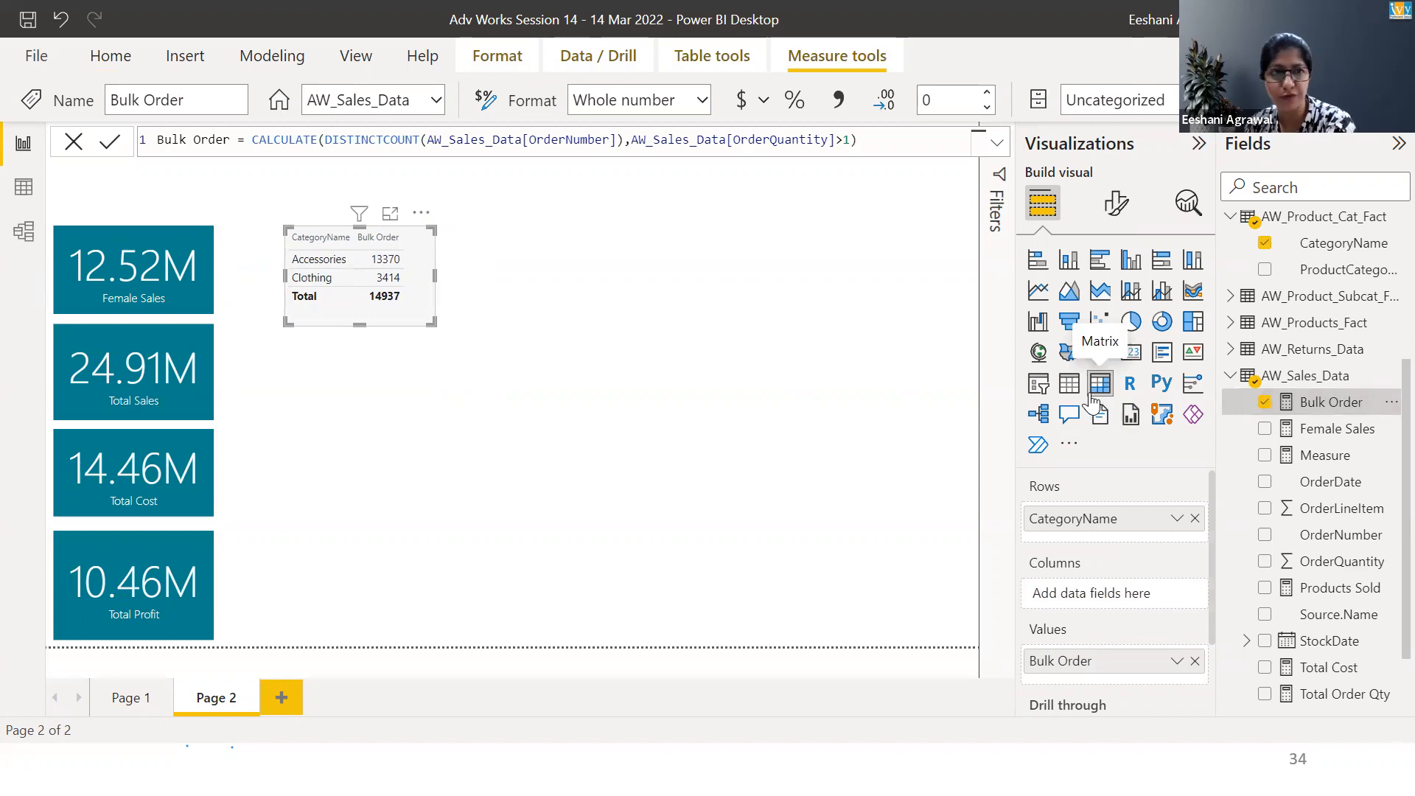
click(224, 139)
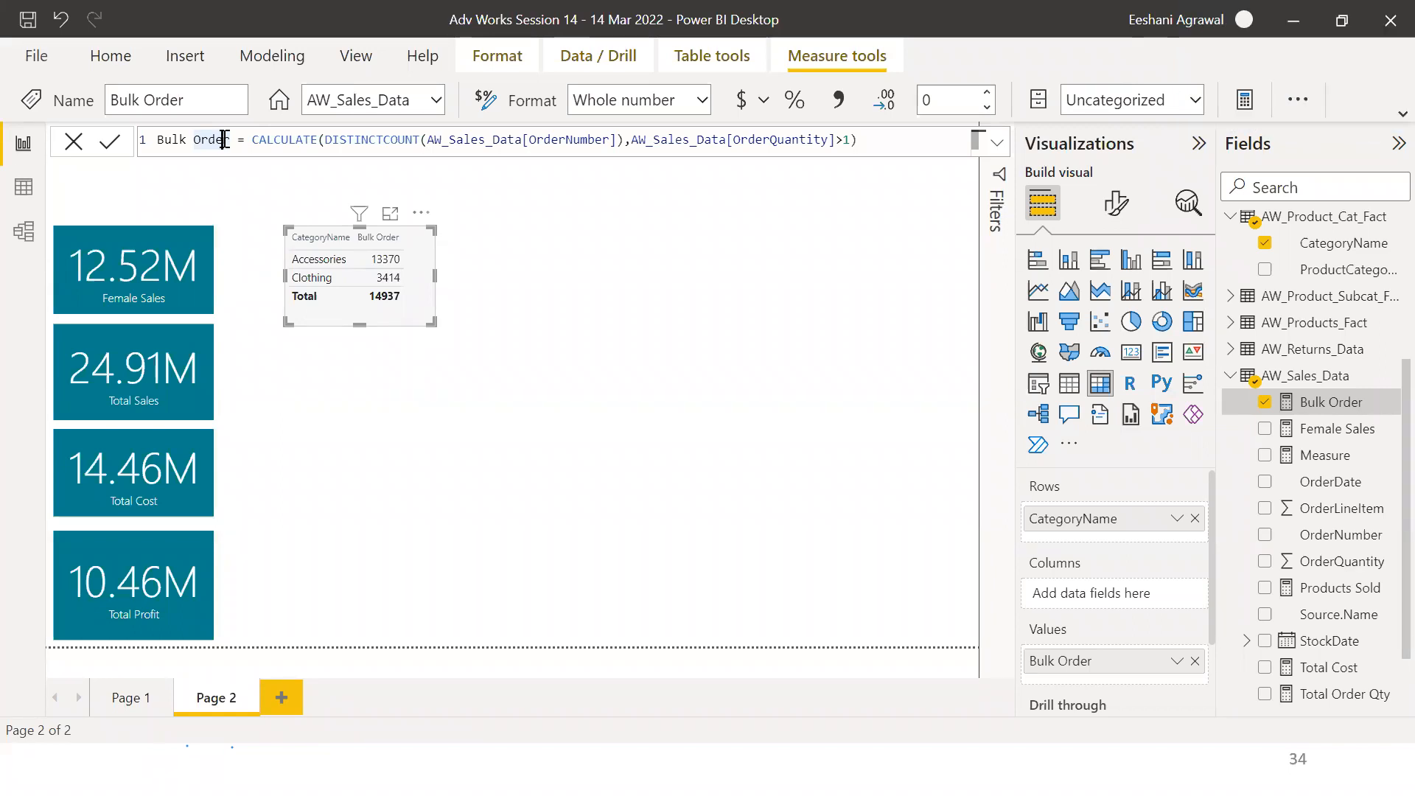
key(Right)
key(Right)
key(Right)
key(shift+Right)
key(shift+Right)
key(shift+Right)
key(shift+Right)
key(shift+Right)
key(shift+Right)
key(shift+Right)
key(shift+Right)
key(shift+Right)
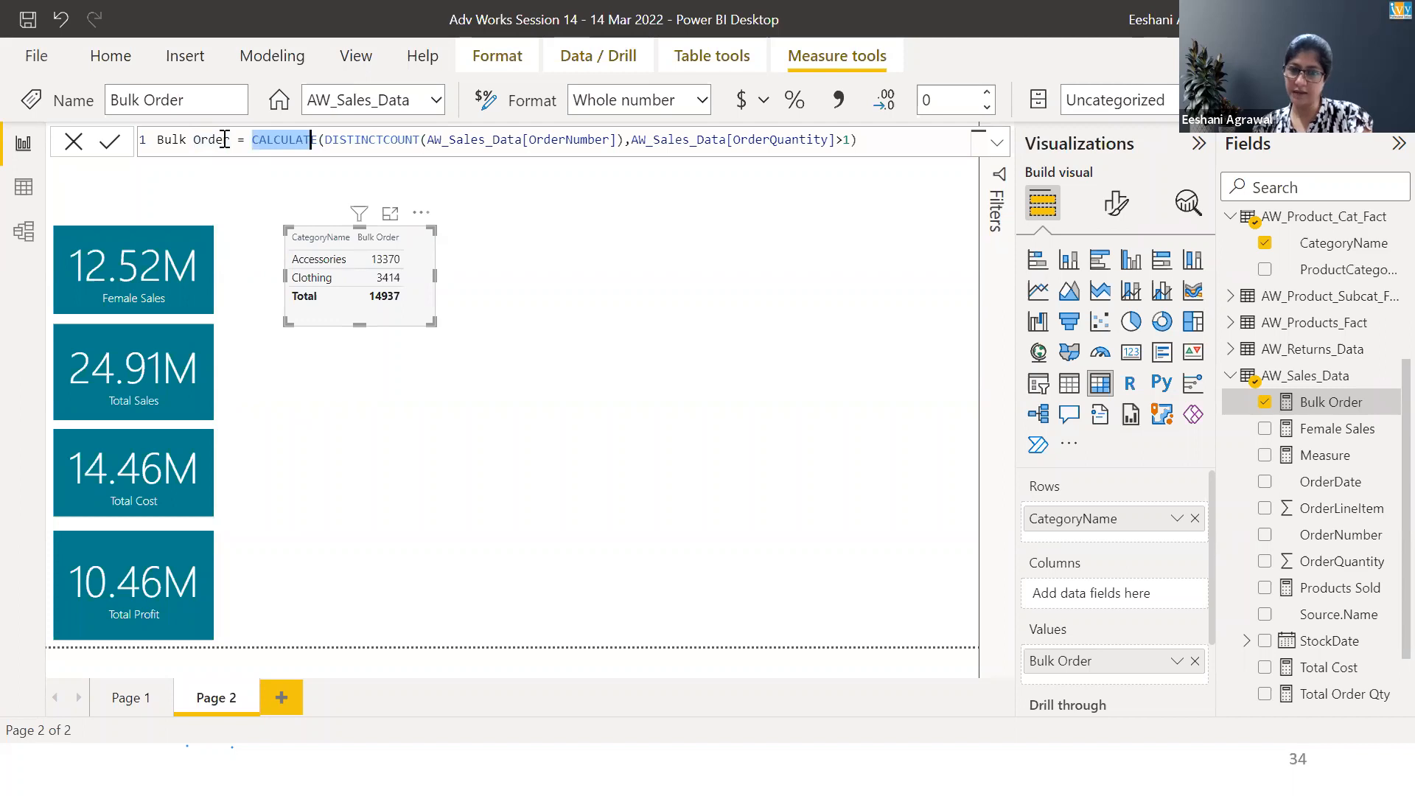
key(Right)
key(Right)
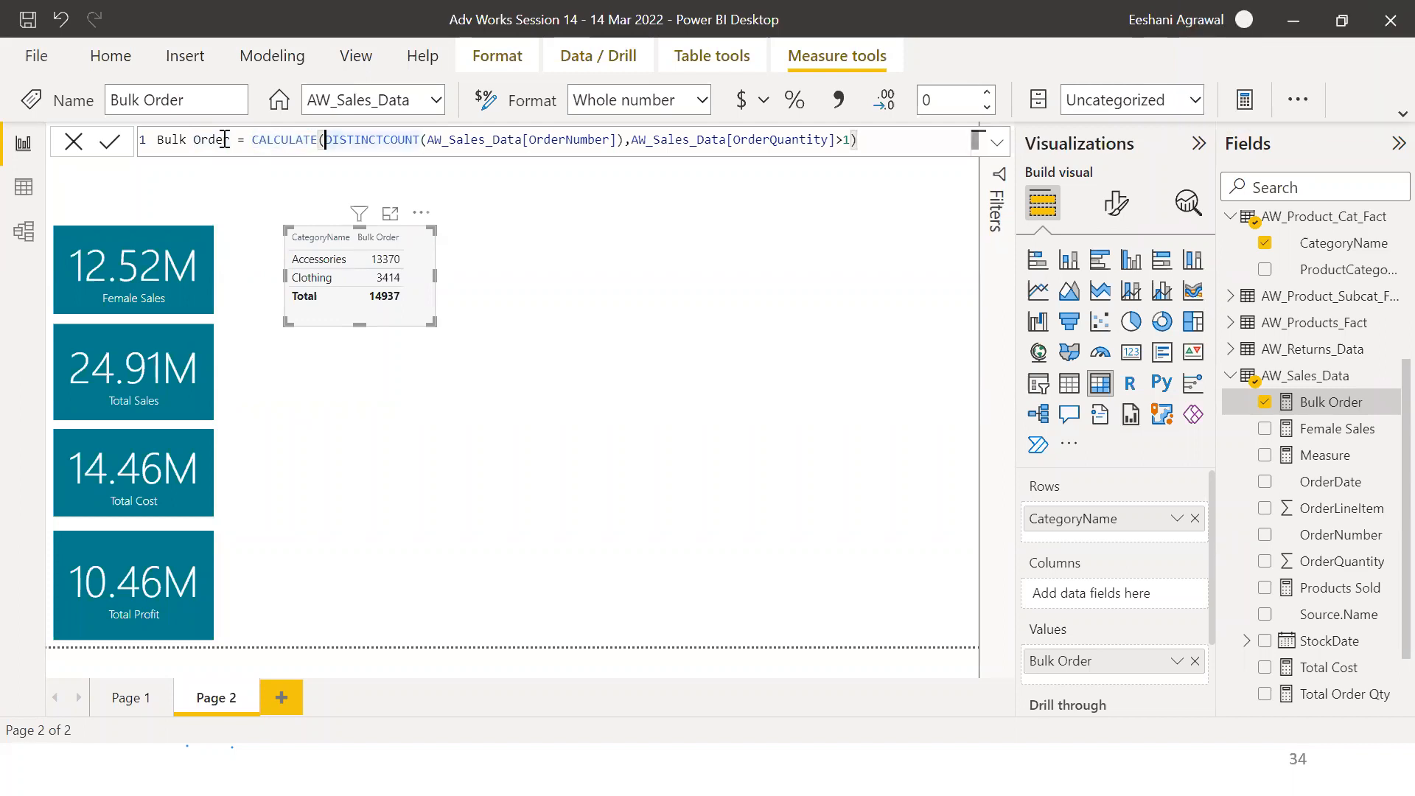
key(shift+Right)
key(shift+Right)
key(shift+Right)
key(shift+Right)
key(shift+Right)
key(shift+Right)
key(shift+Right)
key(shift+Right)
key(shift+Right)
key(shift+Right)
key(shift+Right)
key(shift+Right)
key(shift+Right)
key(shift+Right)
key(shift+Right)
key(shift+Right)
key(shift+Right)
key(shift+Right)
key(shift+Right)
key(shift+Right)
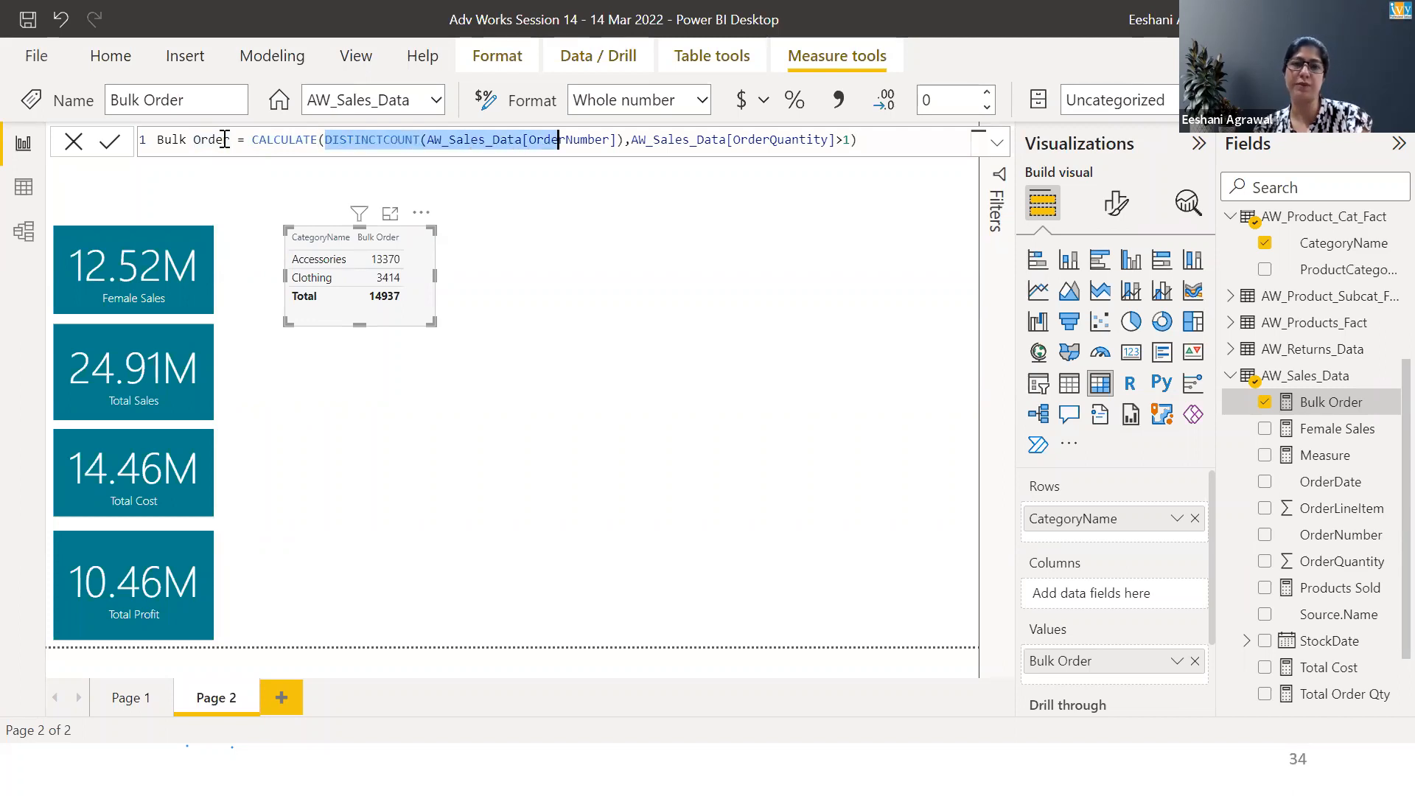
key(shift+Right)
key(shift+Right)
key(shift+Right)
key(shift+Right)
key(shift+Right)
key(shift+Right)
key(shift+Right)
key(shift+Right)
key(shift+Right)
key(shift+Right)
key(shift+Right)
key(shift+Right)
key(shift+Right)
key(shift+Left)
key(shift+Left)
key(shift+Left)
key(shift+Left)
key(shift+Left)
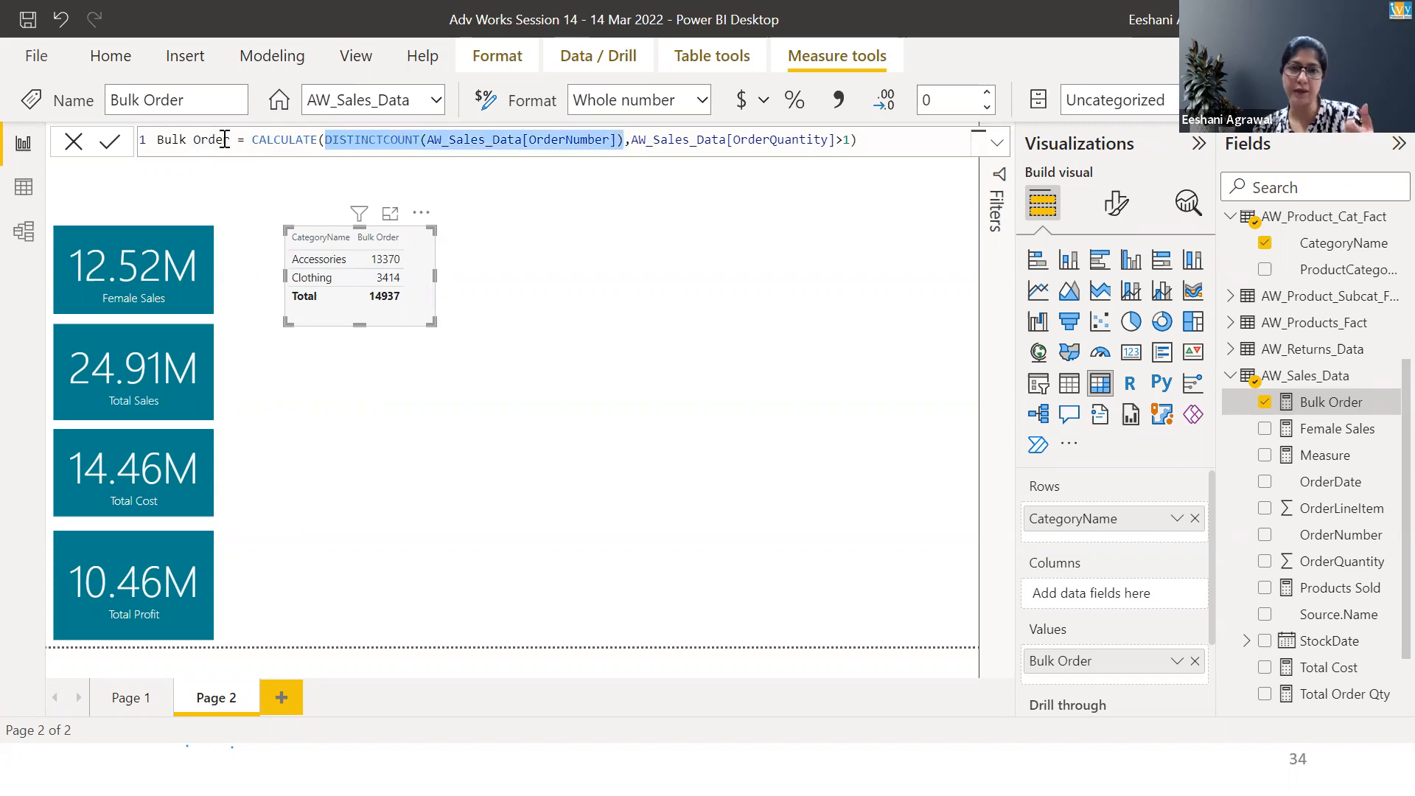
key(Right)
key(Right)
key(shift+Right)
key(shift+Right)
key(shift+Right)
key(shift+Right)
key(shift+Right)
key(shift+Right)
key(shift+Right)
key(shift+Right)
key(shift+Right)
key(shift+Right)
key(shift+Right)
key(shift+Right)
key(shift+Right)
key(shift+Right)
key(shift+Right)
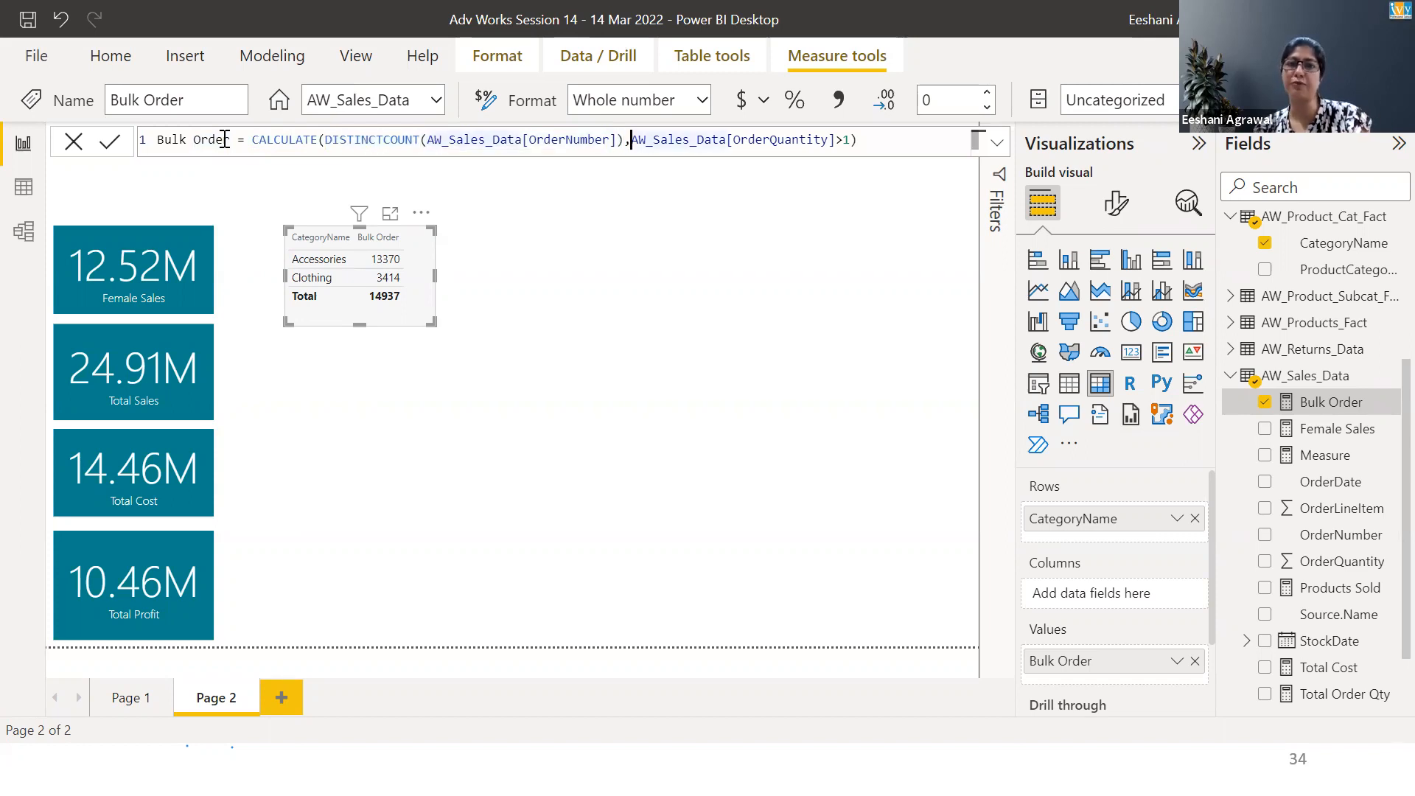
key(shift+Right)
key(shift+Right)
key(shift+Right)
key(shift+Right)
key(shift+Right)
key(shift+Right)
key(shift+Right)
key(shift+Right)
key(shift+Right)
key(shift+Right)
key(shift+Right)
key(shift+Right)
key(shift+Right)
key(shift+Right)
key(shift+Right)
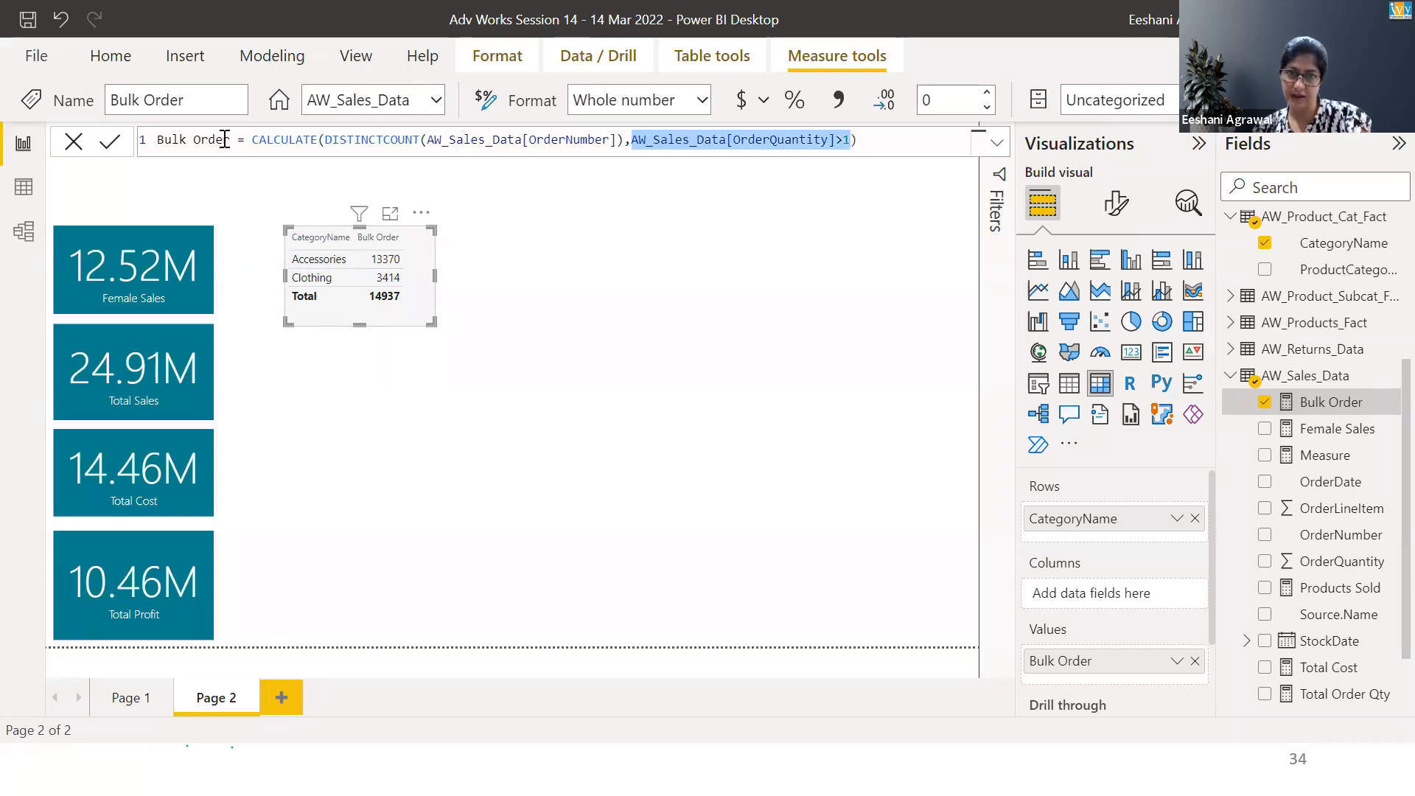
Switch to the exercise slide and back to Power BI
click(482, 276)
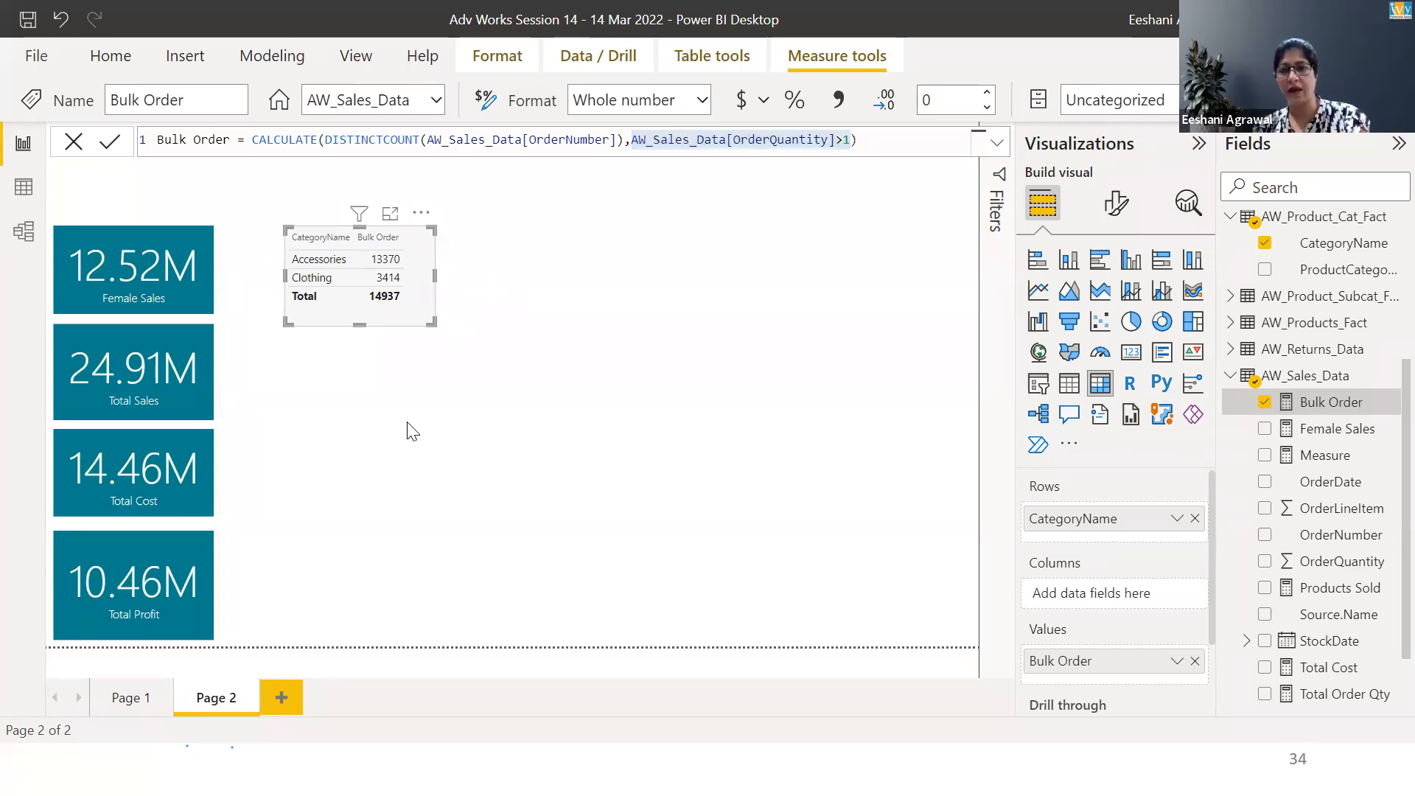
key(alt+Tab)
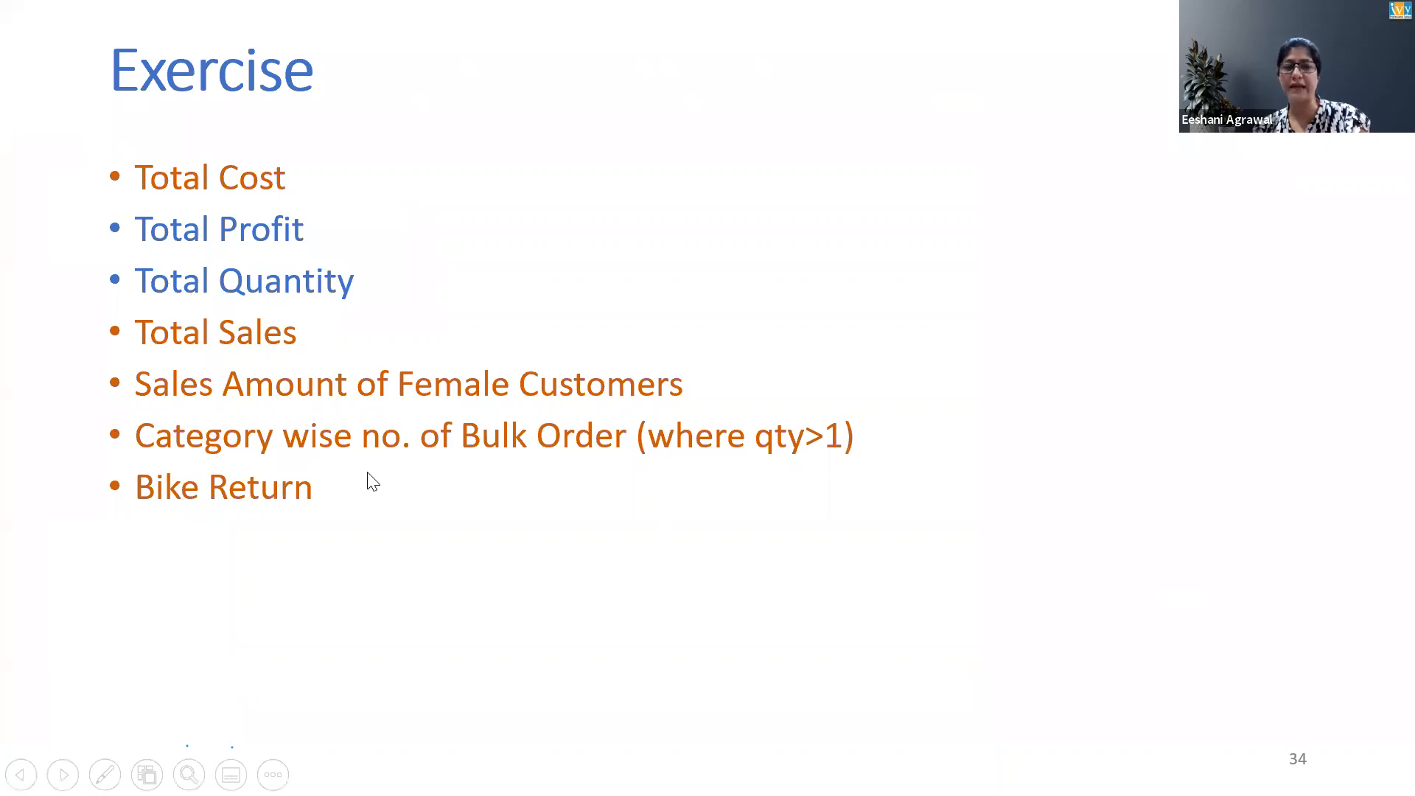
key(alt+Tab)
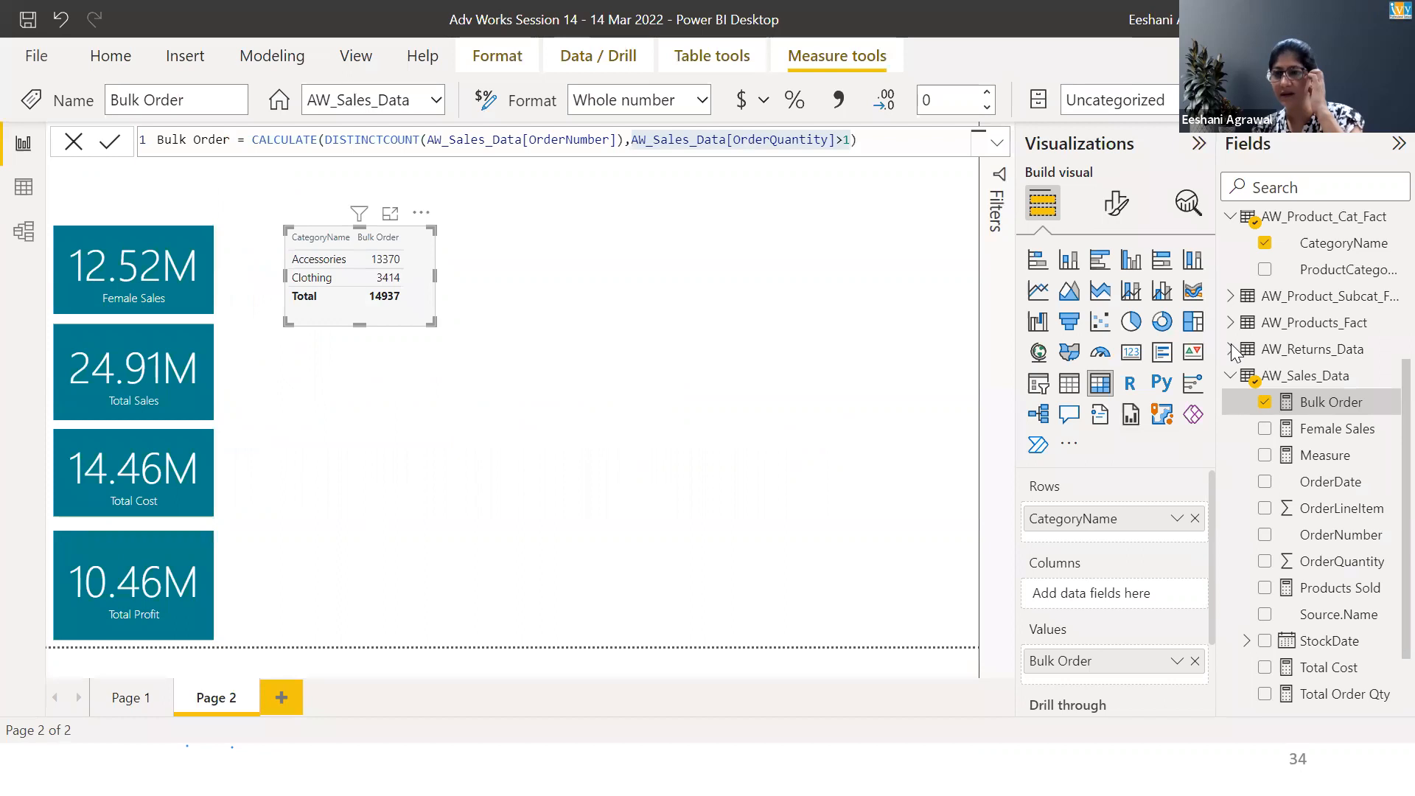
Add a new measure to the AW_Returns_Data table and name it Bike Return
click(1231, 350)
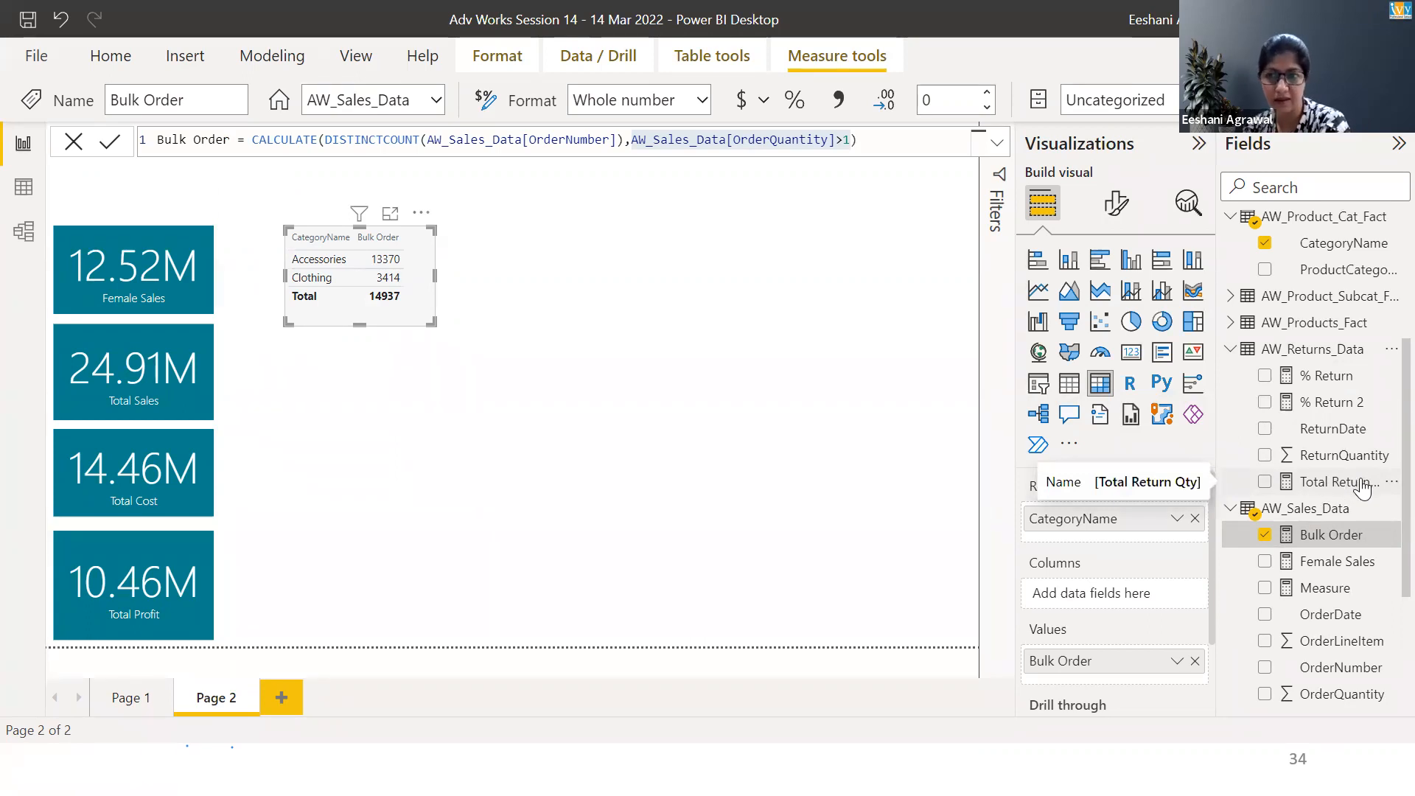
click(1313, 345)
right_click(1312, 344)
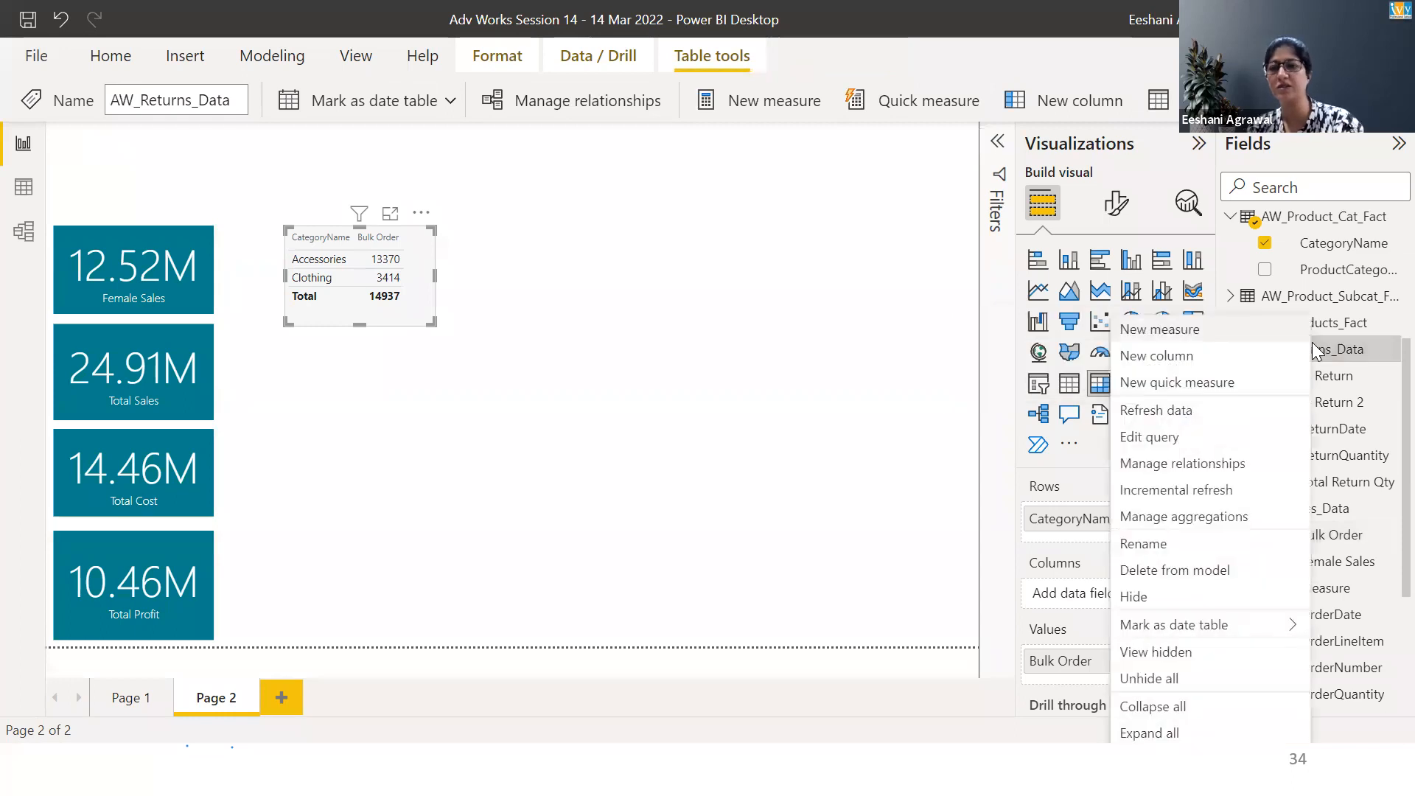
click(1259, 335)
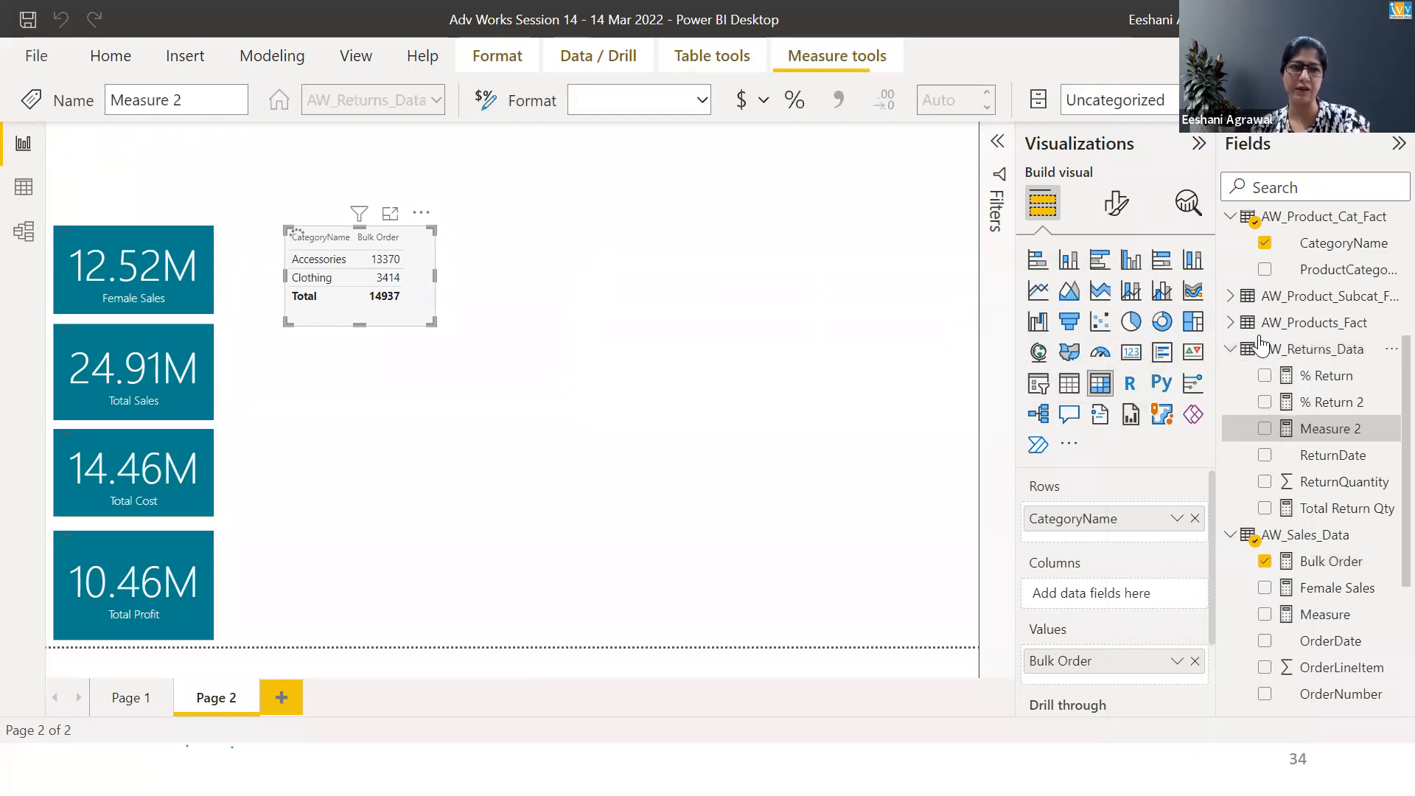
key(shift+Right)
key(shift+Right)
key(shift+Right)
key(shift+Right)
key(shift+Right)
key(shift+Right)
text(Bike Retuen)
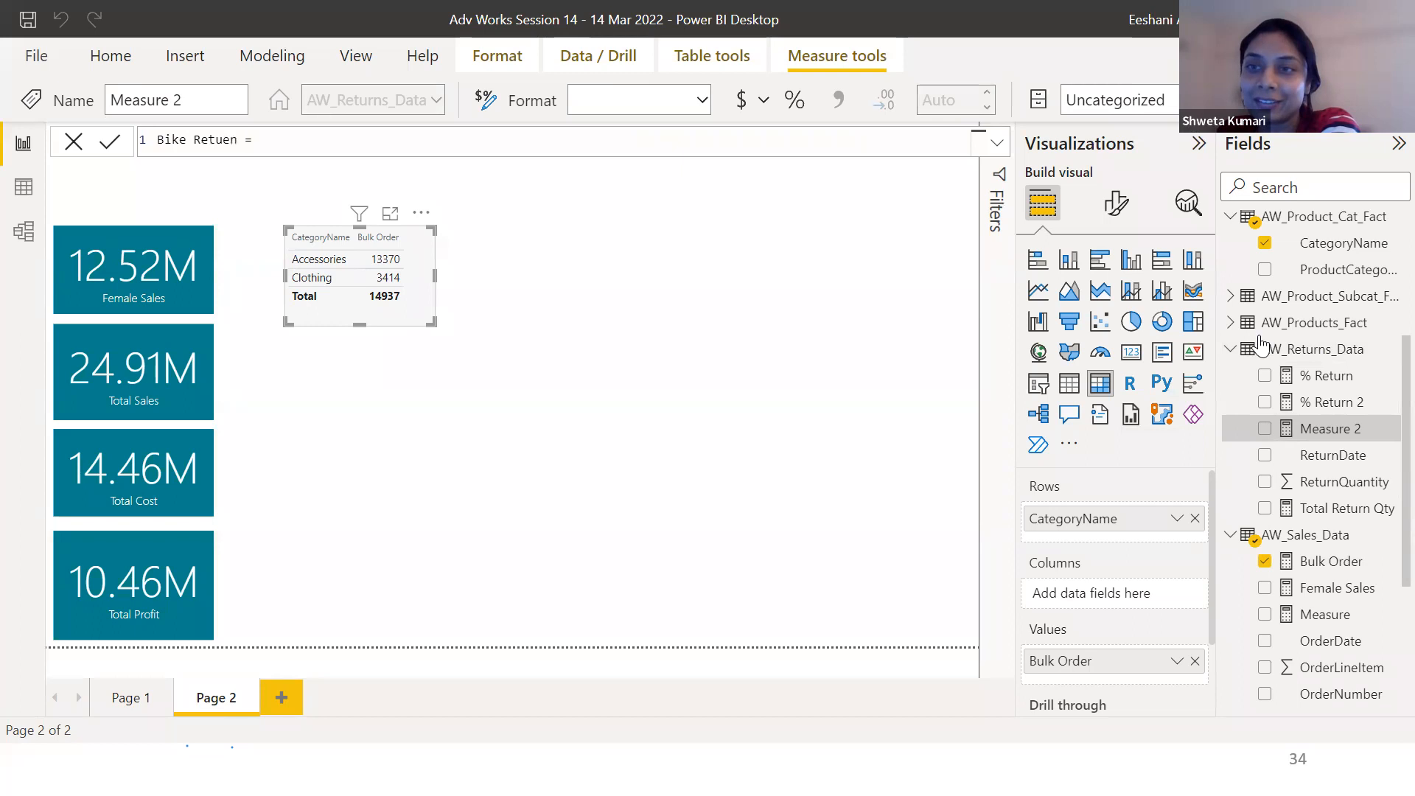
key(BackSpace)
key(BackSpace)
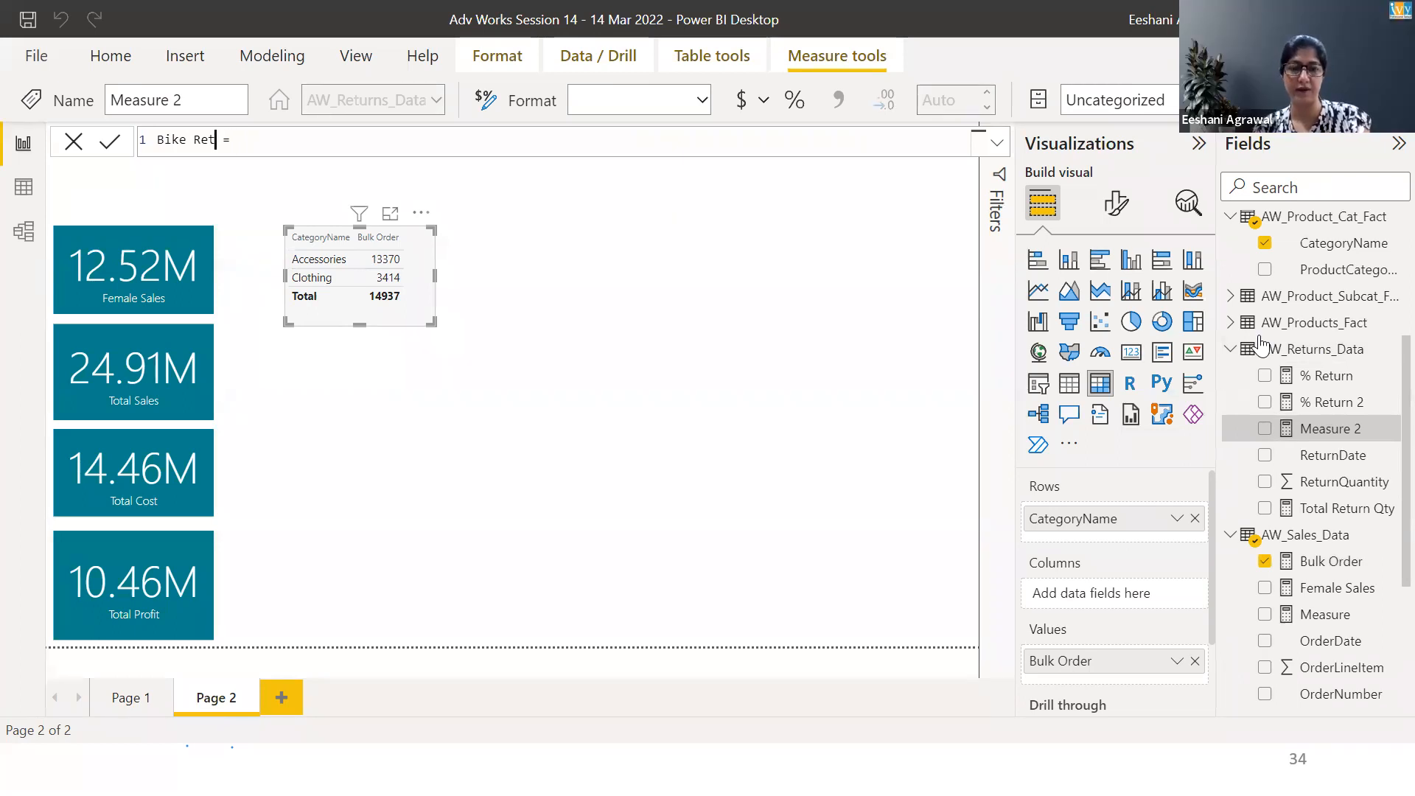
text(rn = )
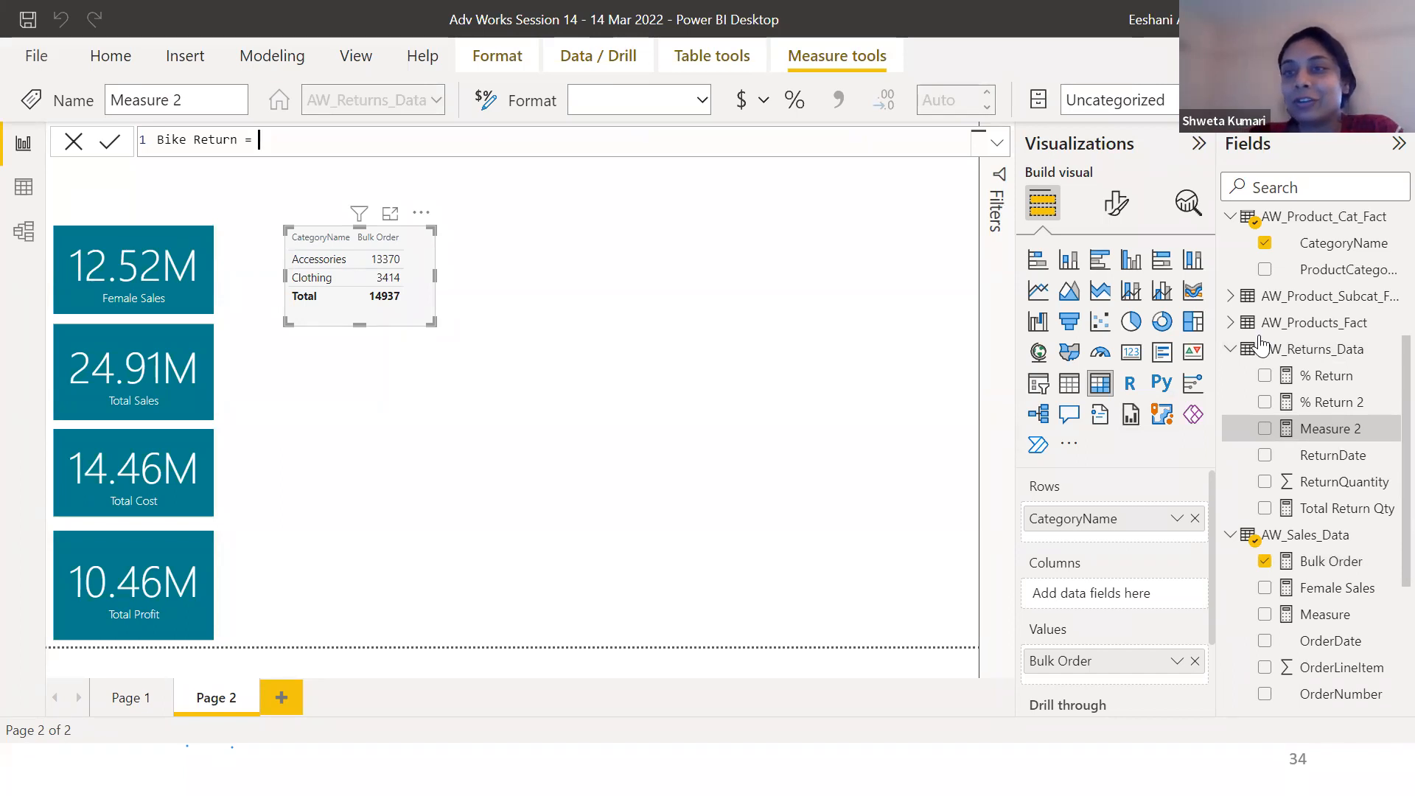
text(ca)
Write the formula as CALCULATE of AW_Returns_Data[Total Return Qty] filtered to AW_Product_Cat_Fact[CategoryName]="Bike"
key(Tab)
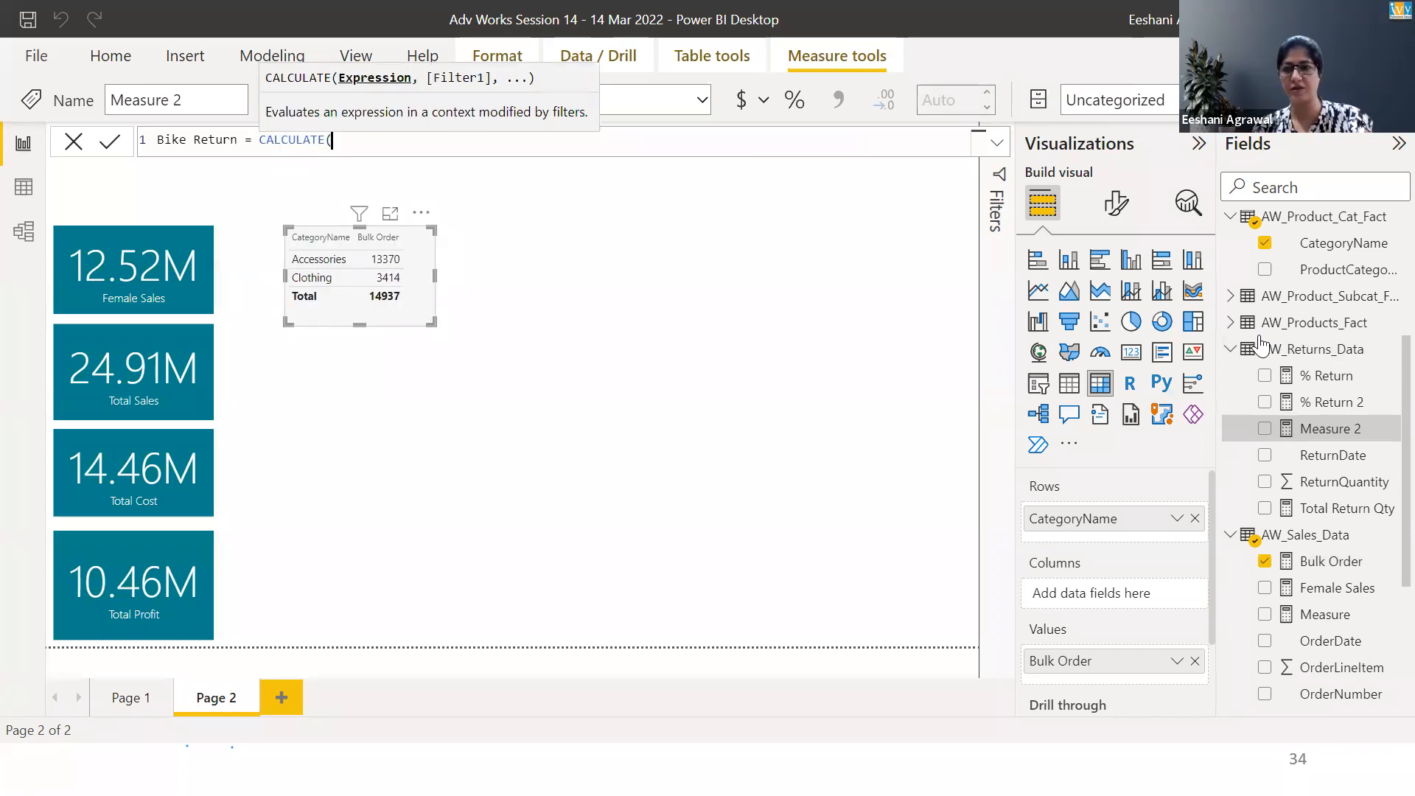
text(total)
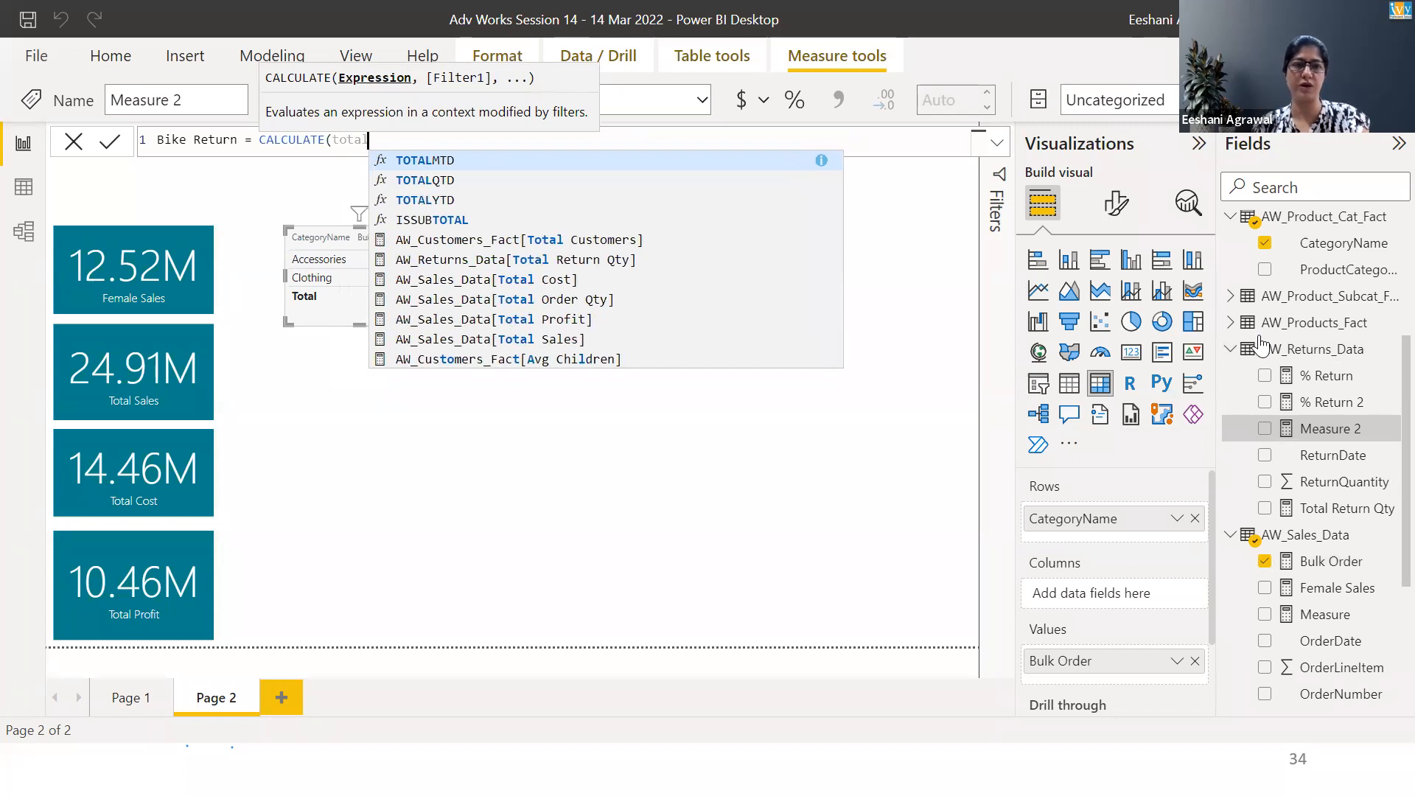
key(Down)
key(Down)
key(Down)
key(Down)
key(Down)
key(Tab)
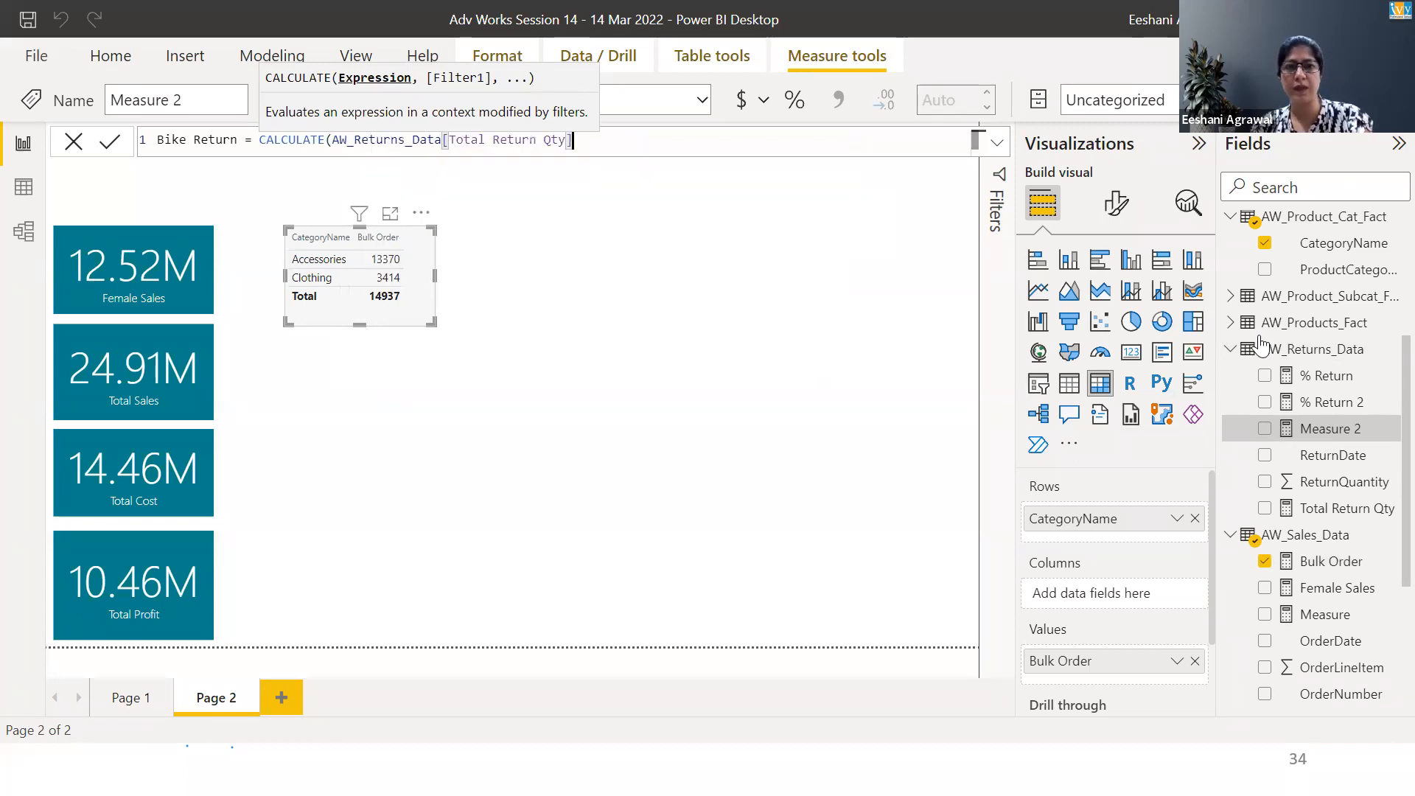
text(,)
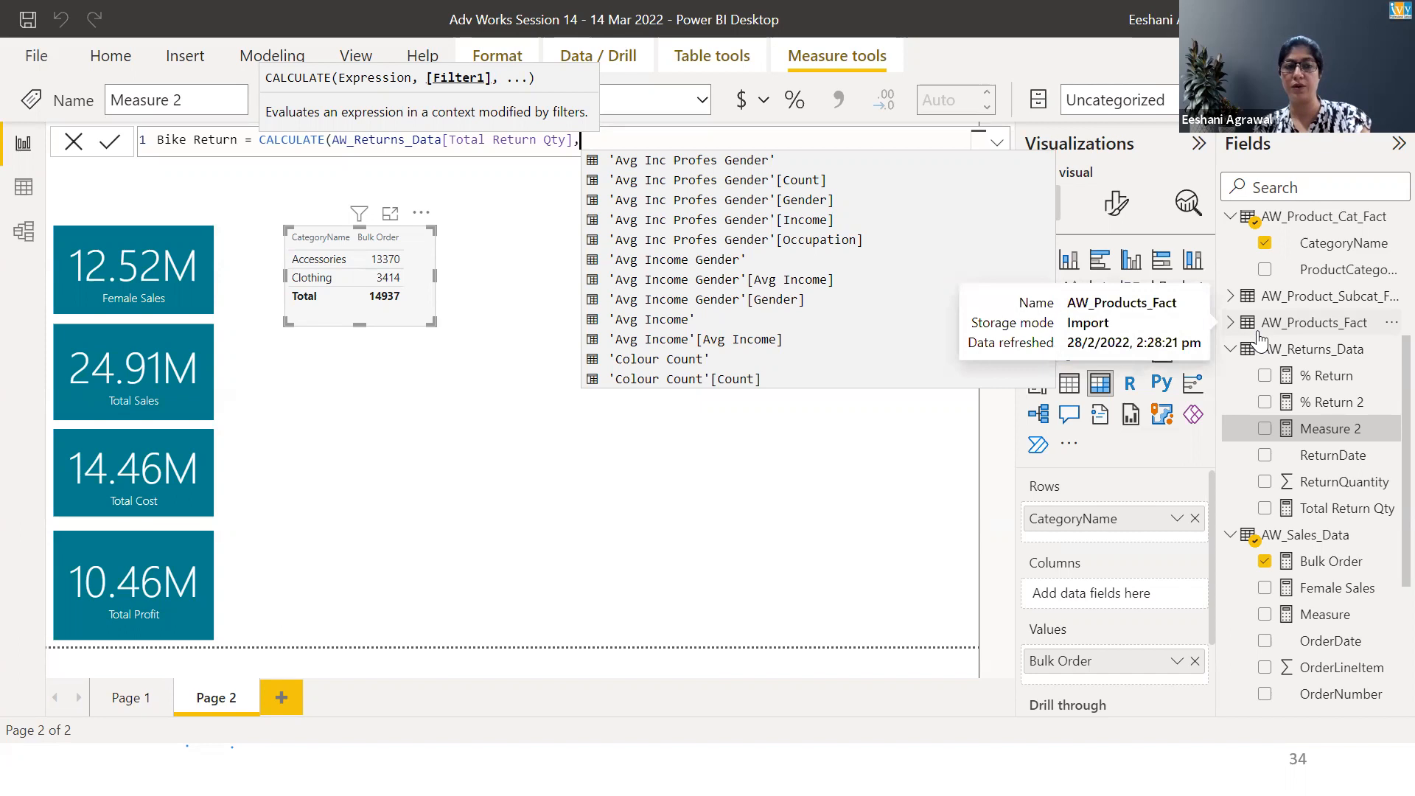
text(cate)
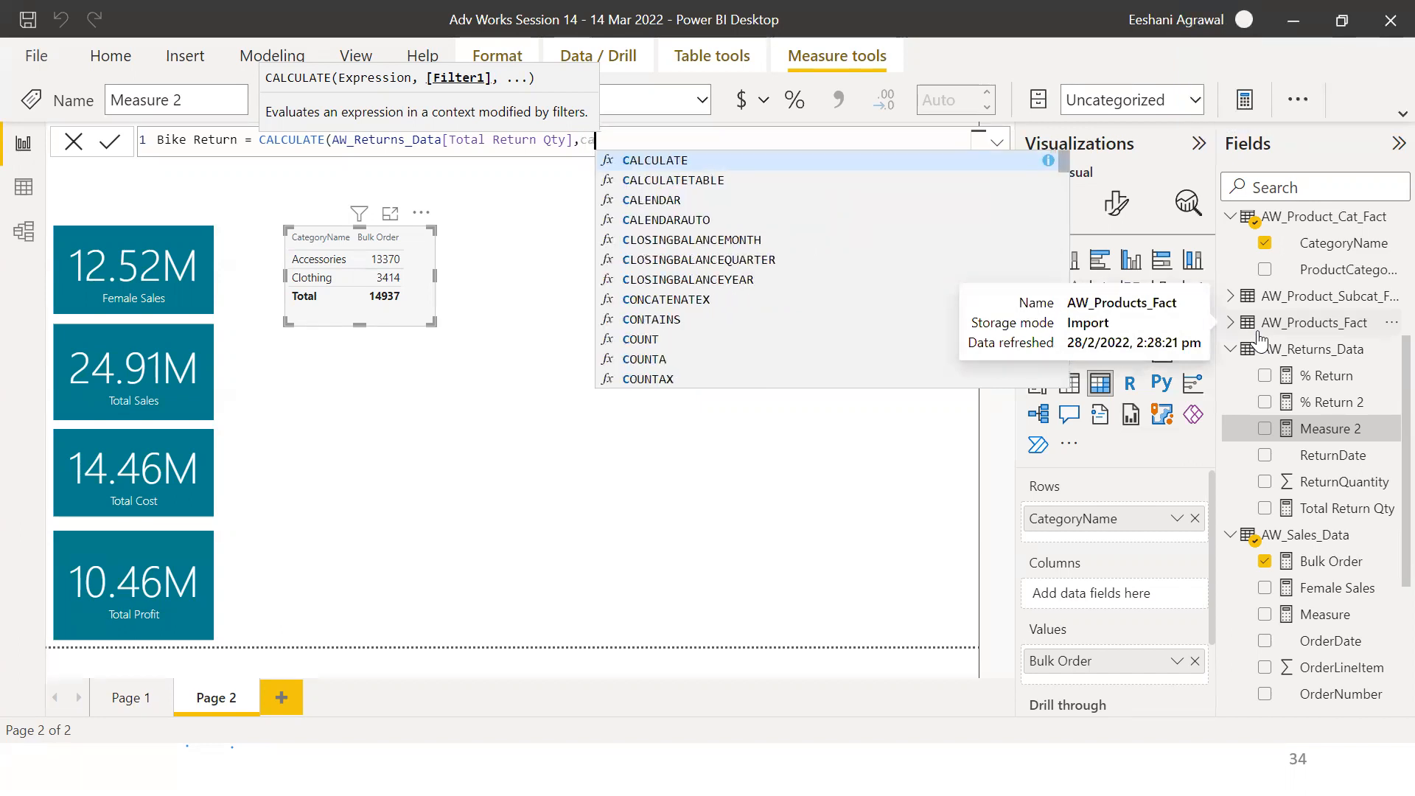
key(Down)
key(Down)
key(Down)
key(Down)
key(Down)
key(Down)
key(Down)
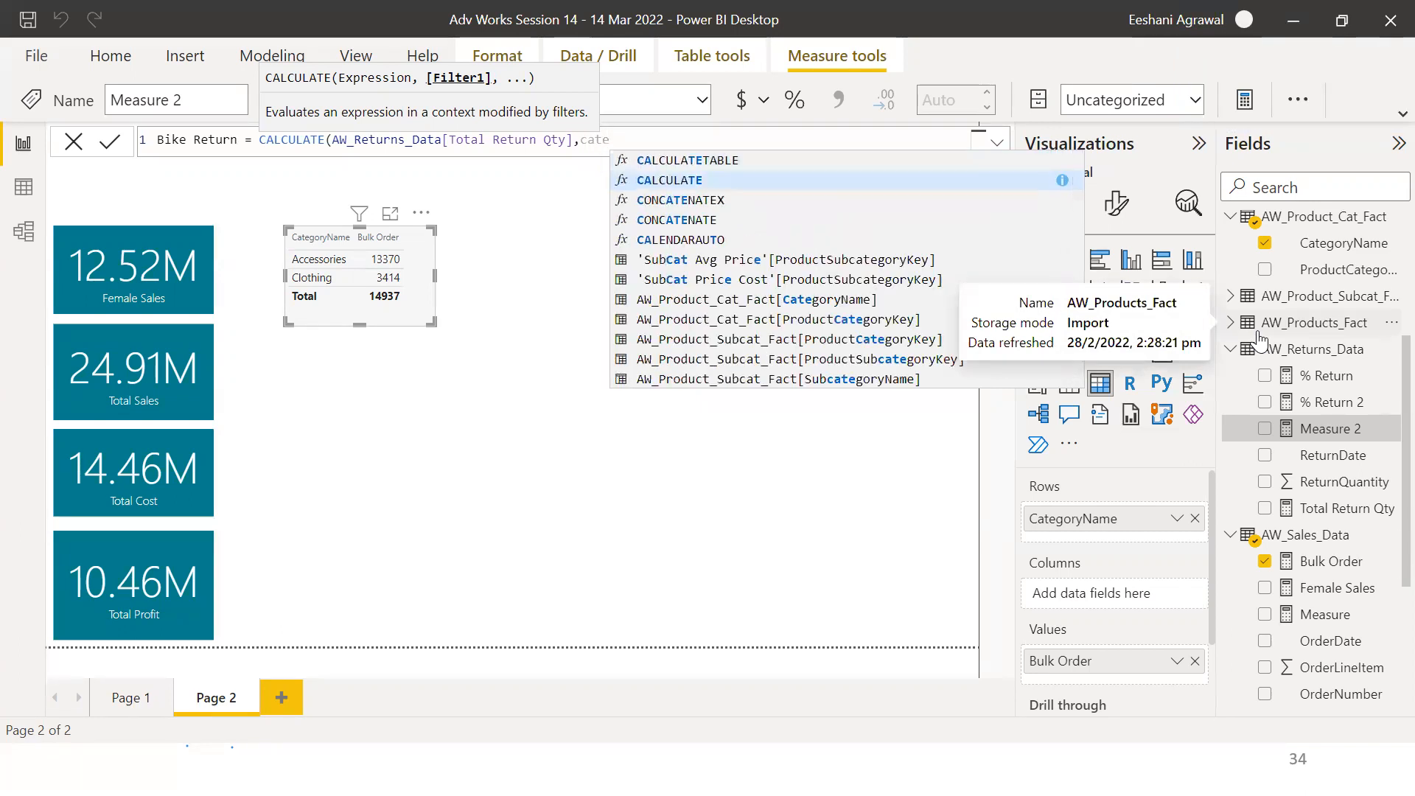
key(Tab)
text(="Bike)
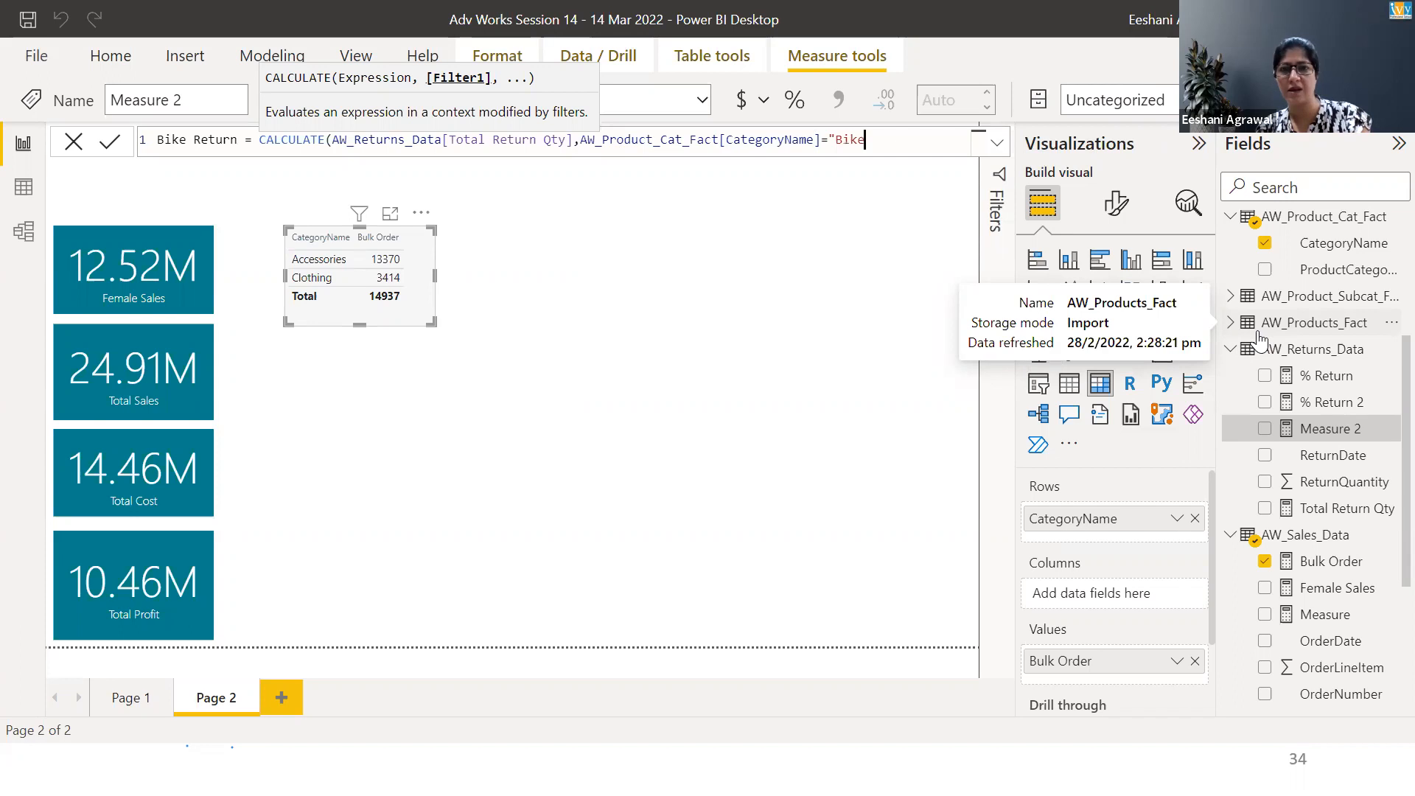
text(")
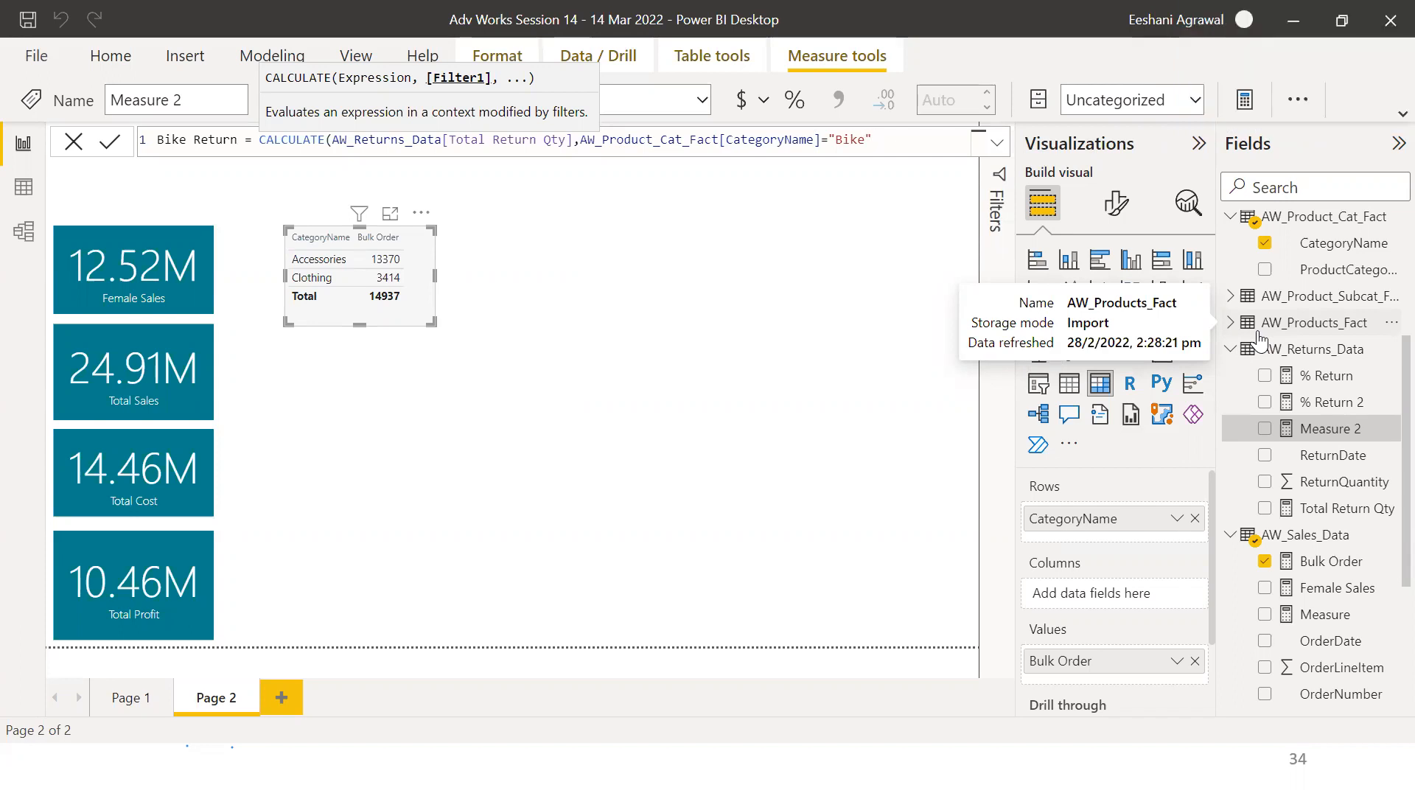
text())
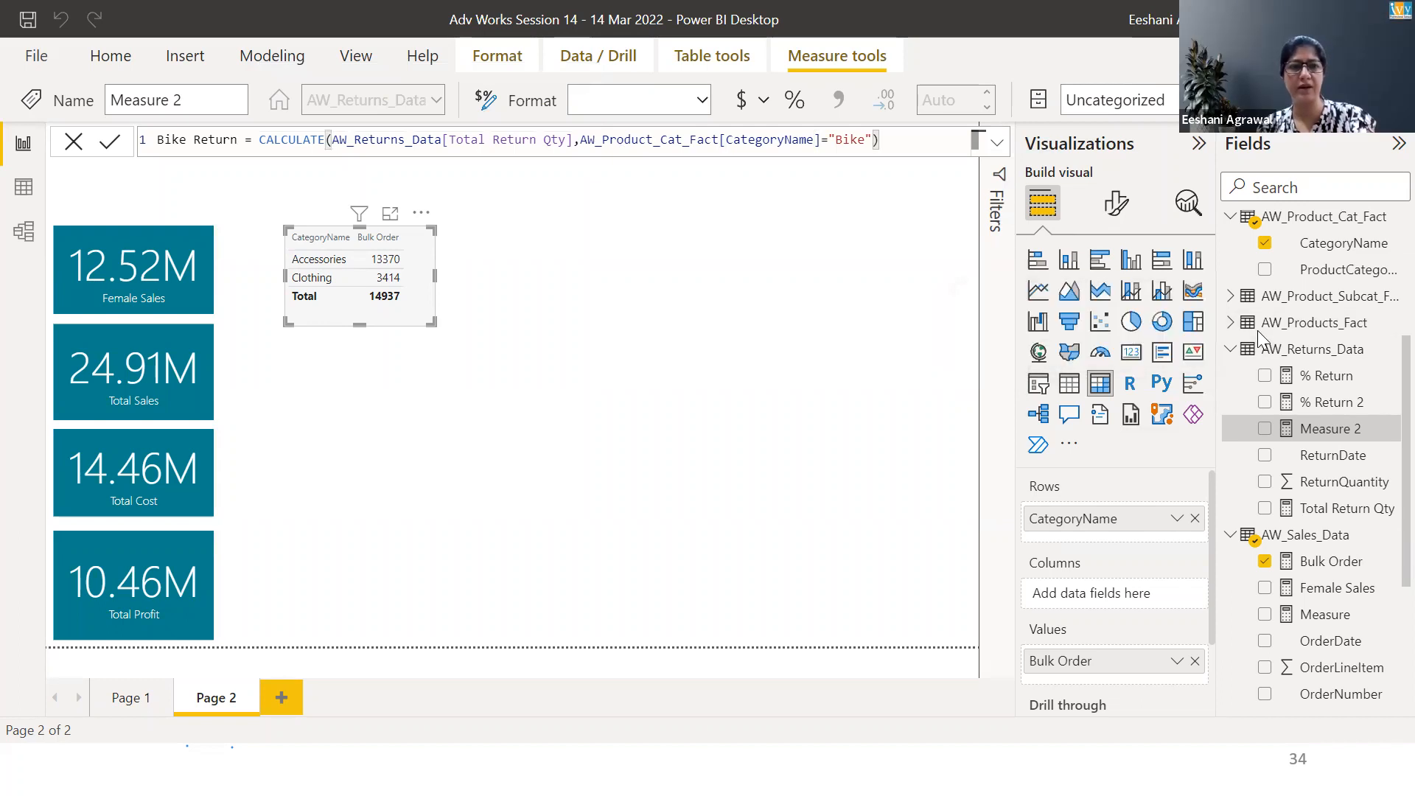
key(Return)
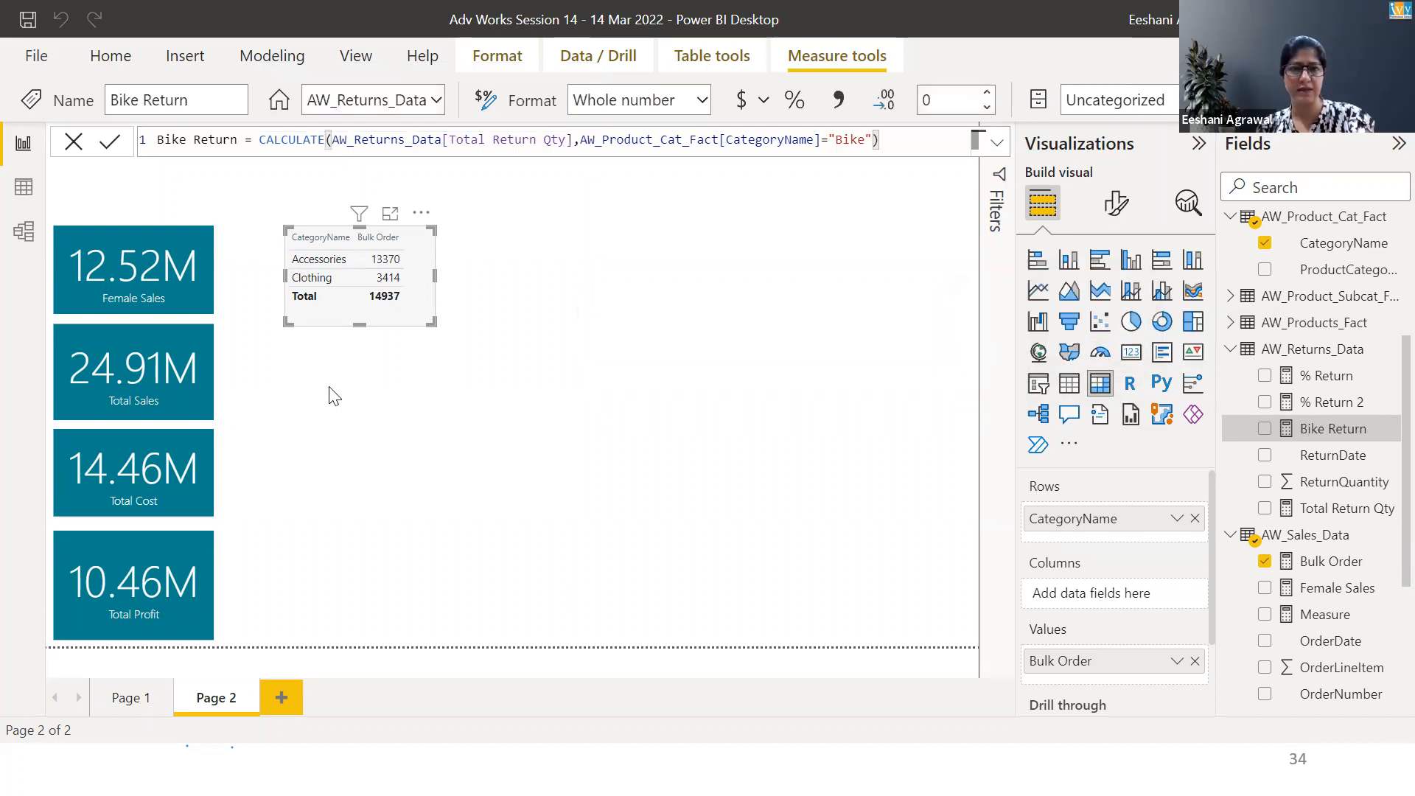
Insert a multi-row card showing Total Return Qty and Bike Return
click(322, 378)
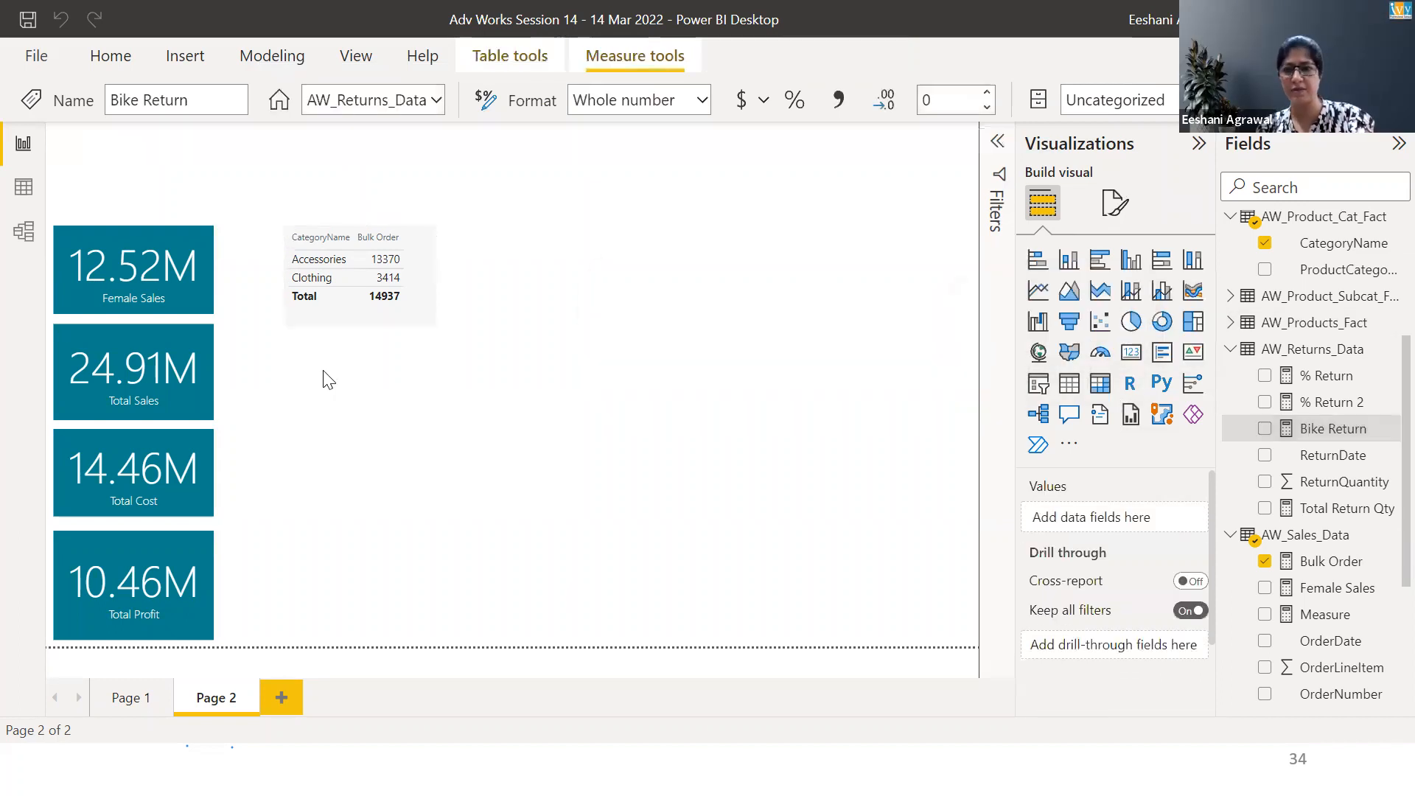
click(1163, 353)
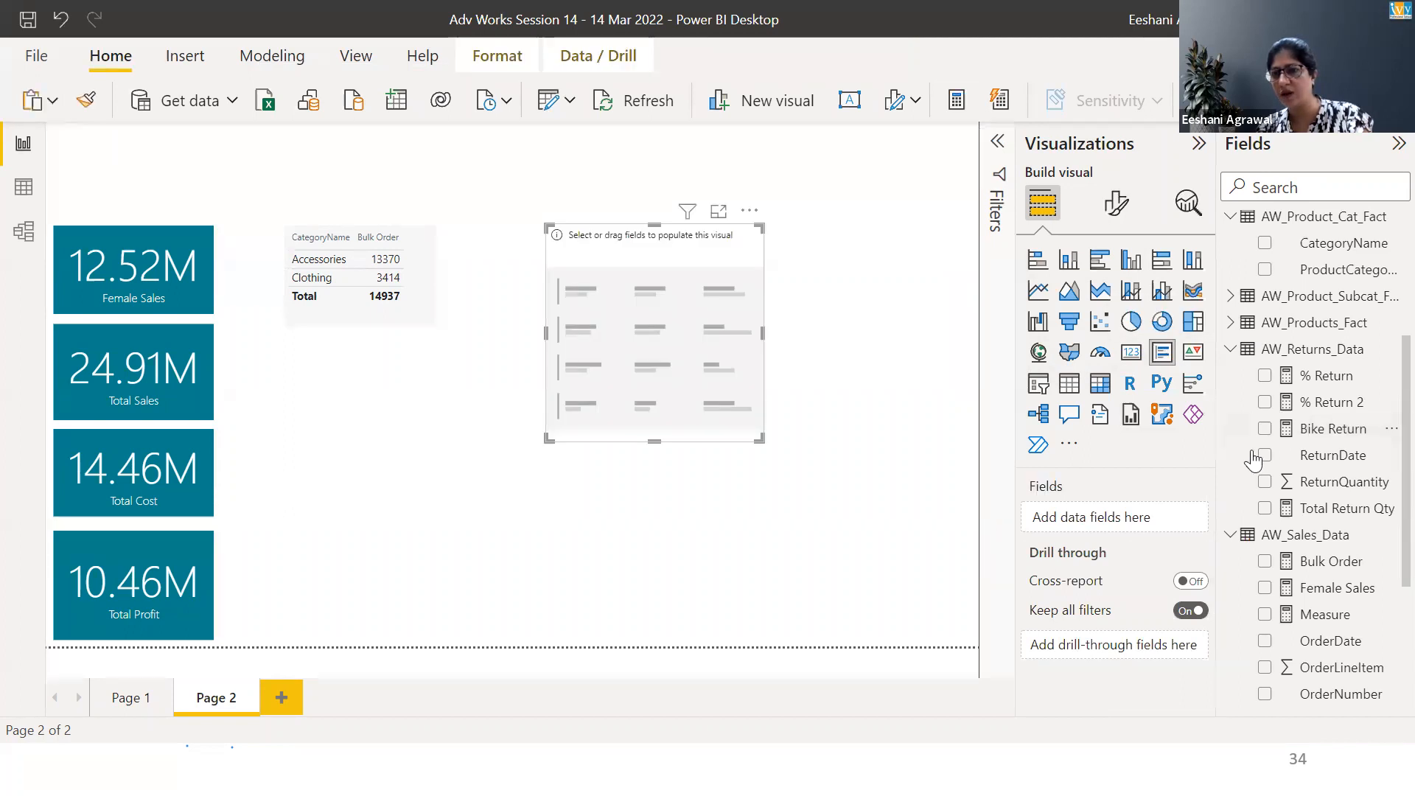
click(1265, 508)
click(1265, 428)
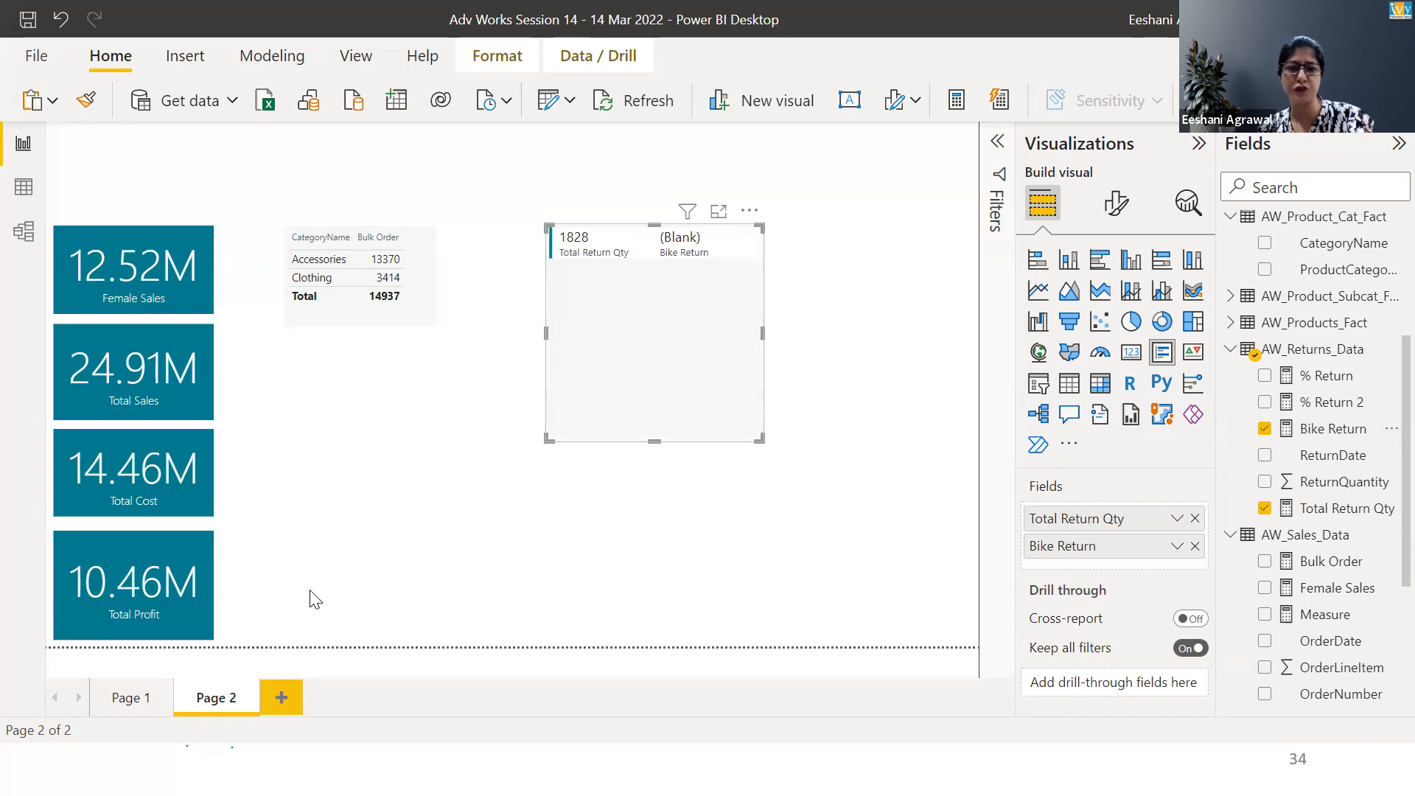
Change the Bike Return filter value to "Bikes"
click(1336, 509)
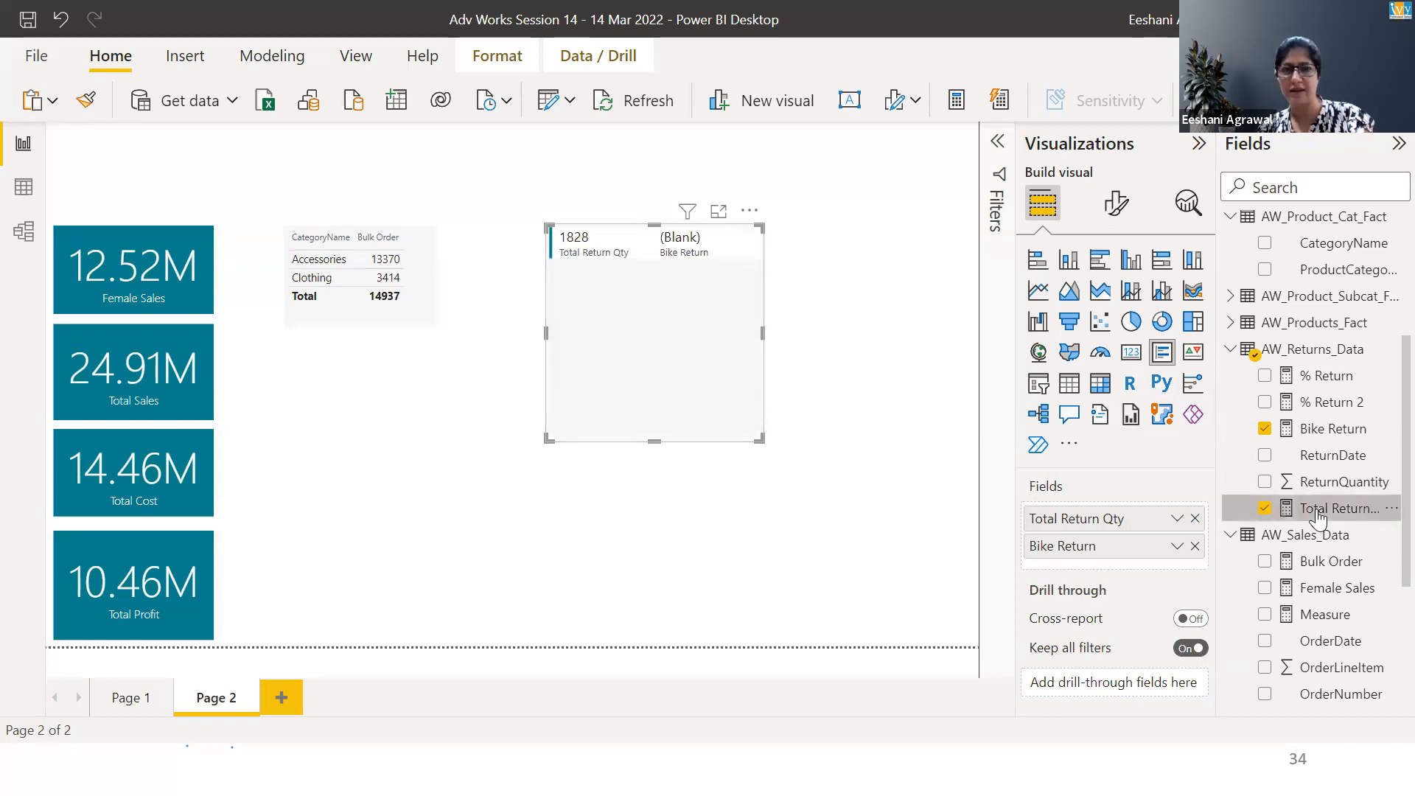
click(1333, 430)
click(868, 138)
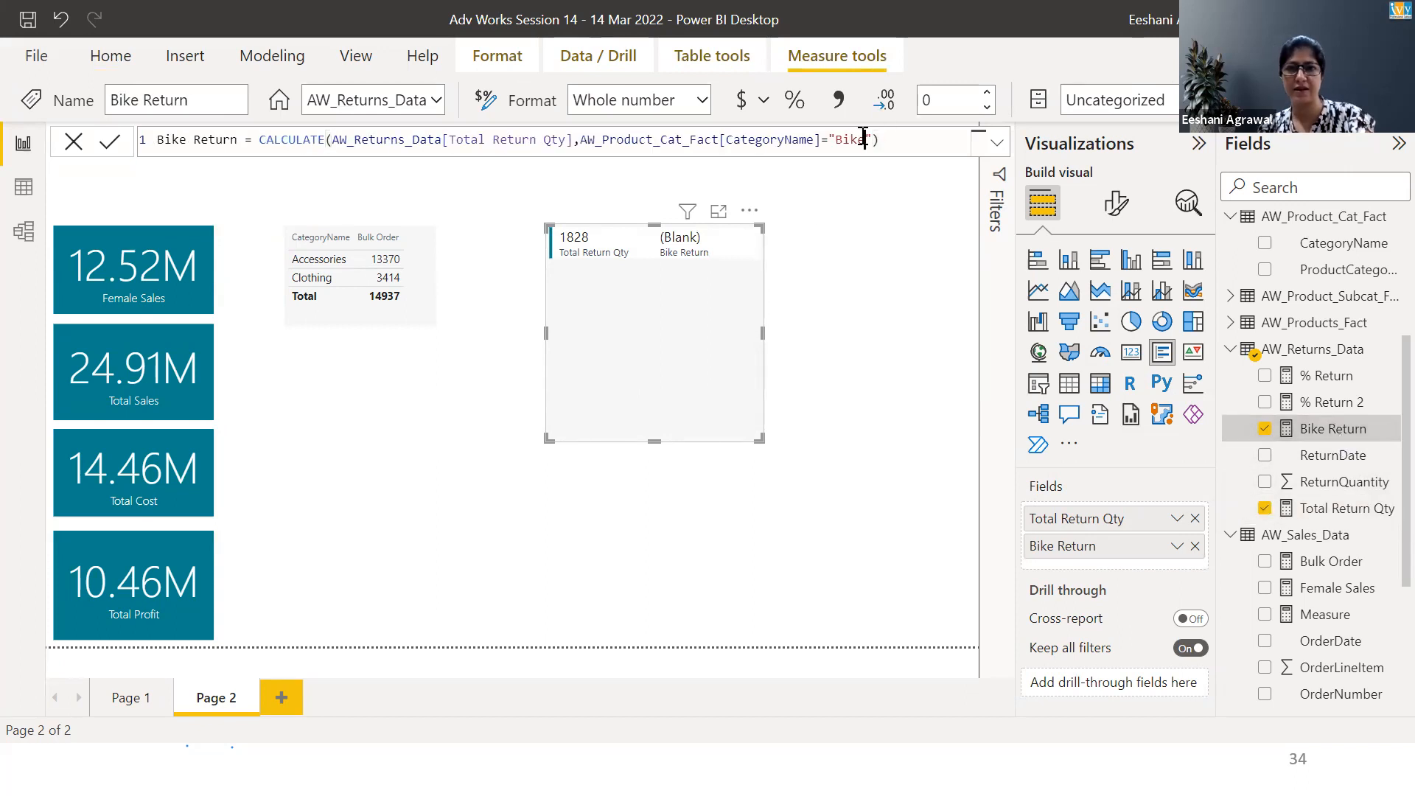
text(s)
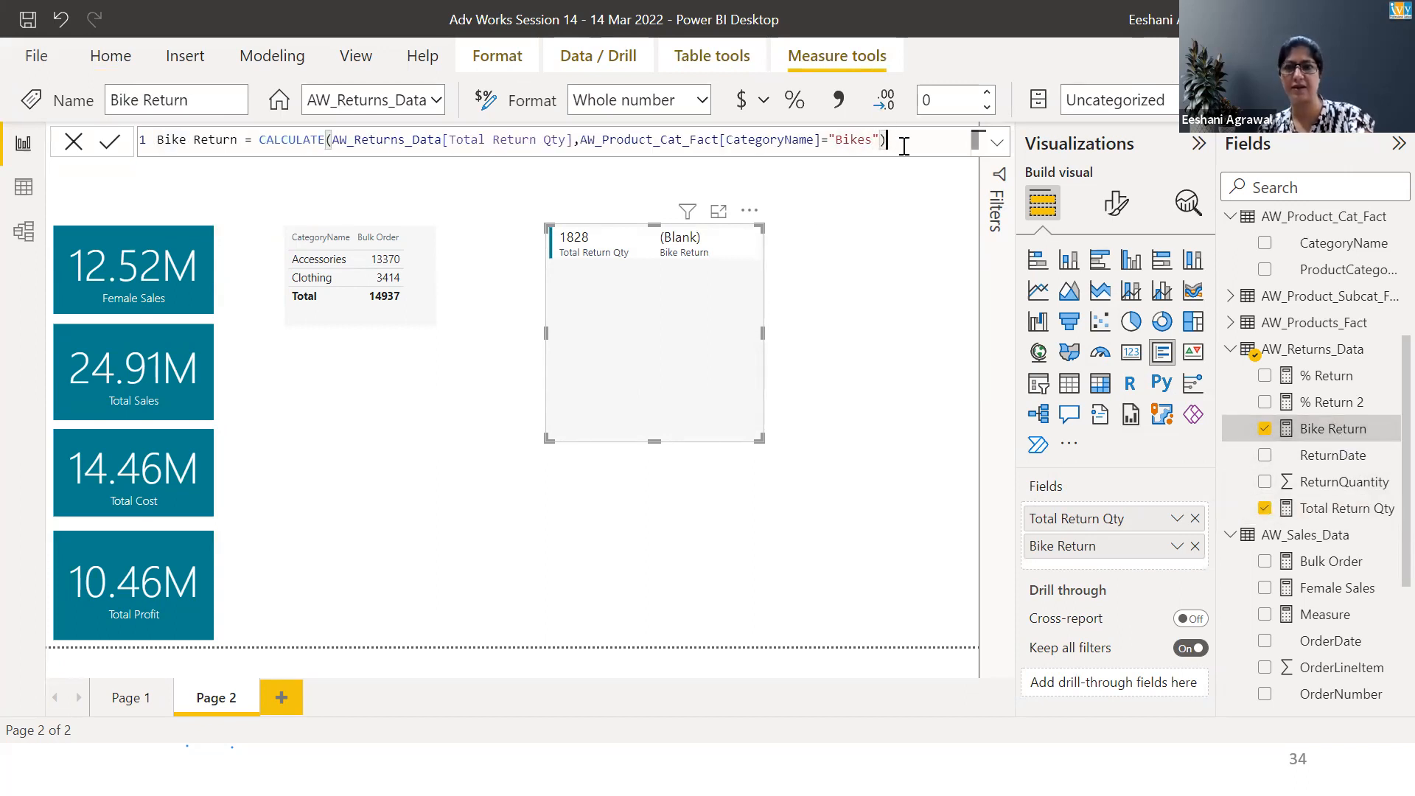
key(Return)
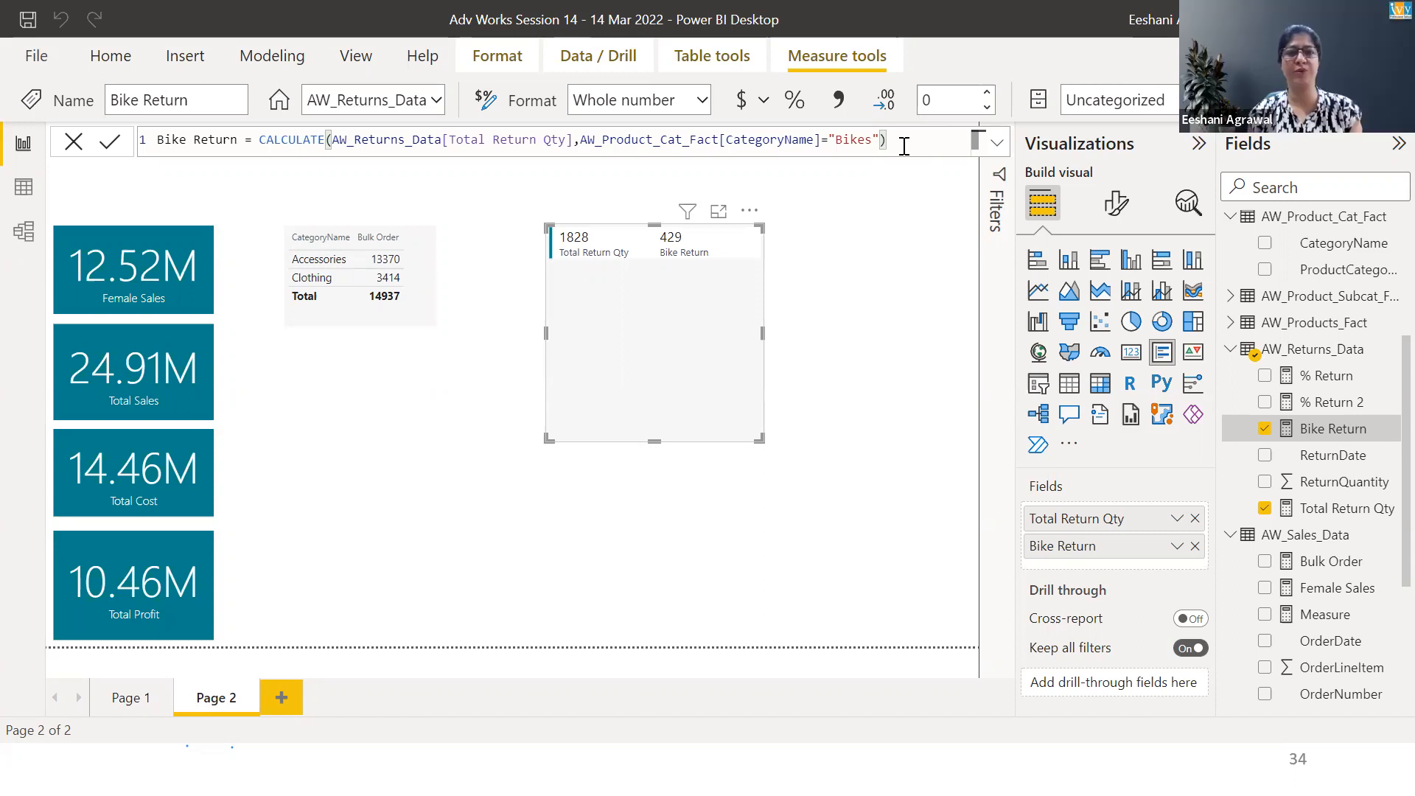
Shrink the multi-row card and convert it into a matrix visual
drag(763, 333, 652, 371)
drag(600, 442, 580, 306)
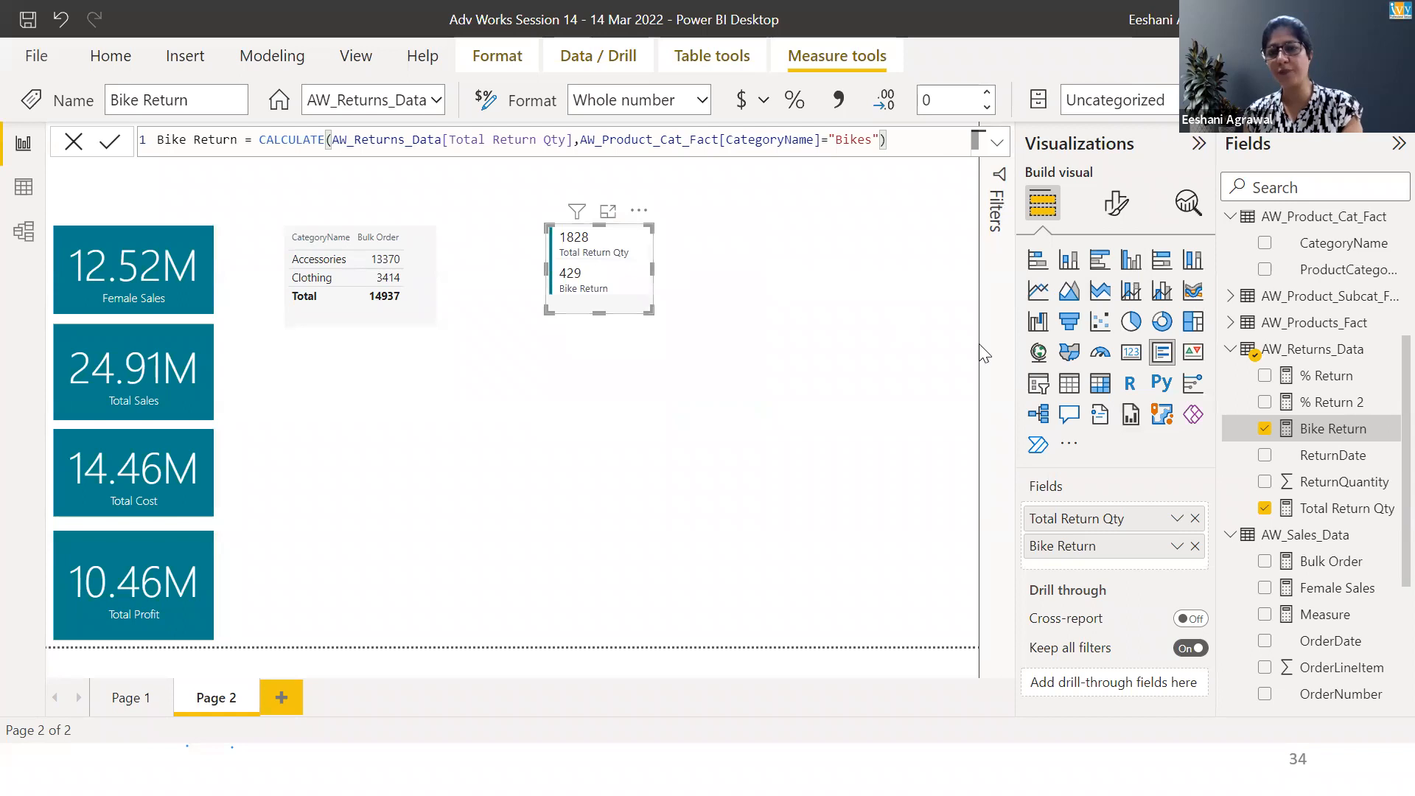
click(1104, 389)
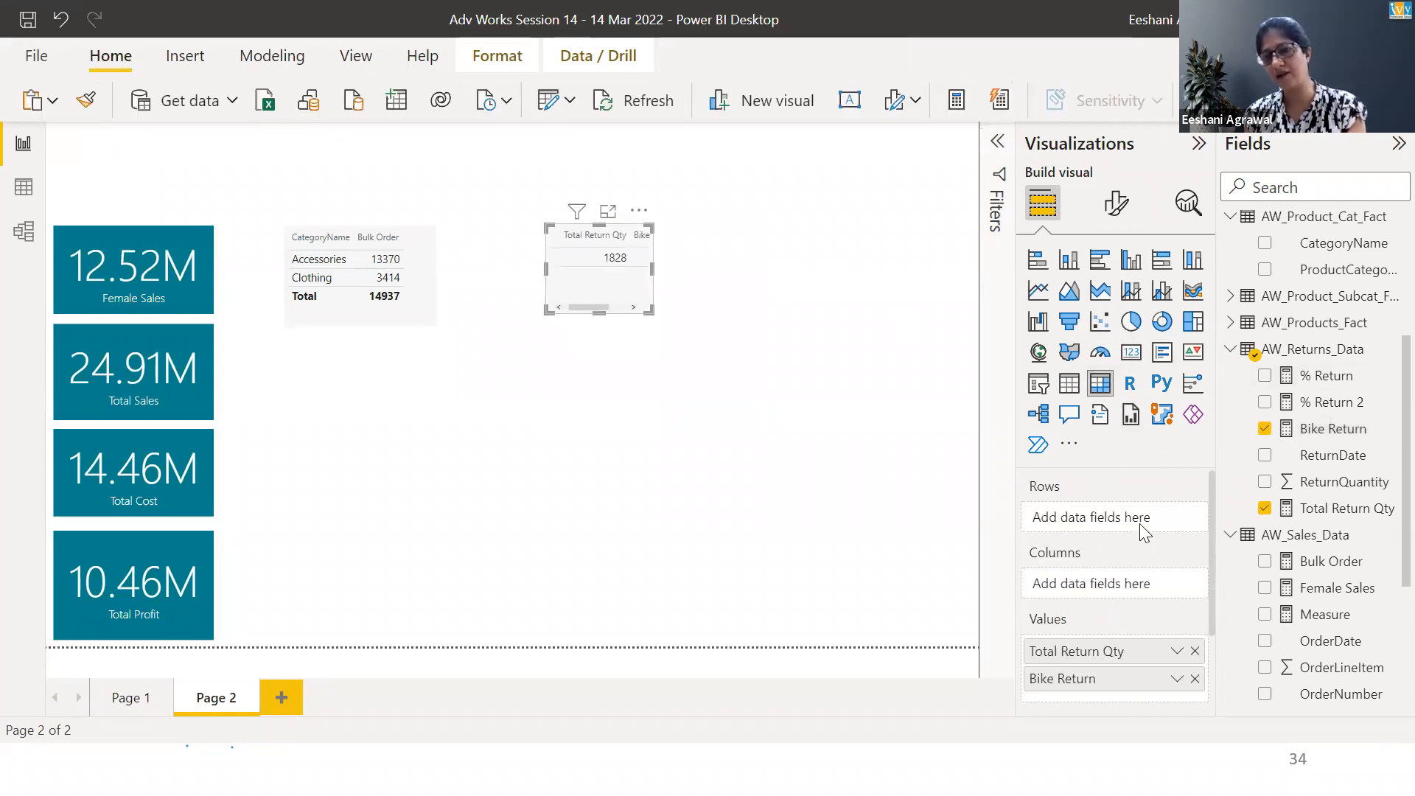
Rearrange the matrix to CategoryName rows with Bike Return and Total Return Qty values, enlarging it
click(1195, 653)
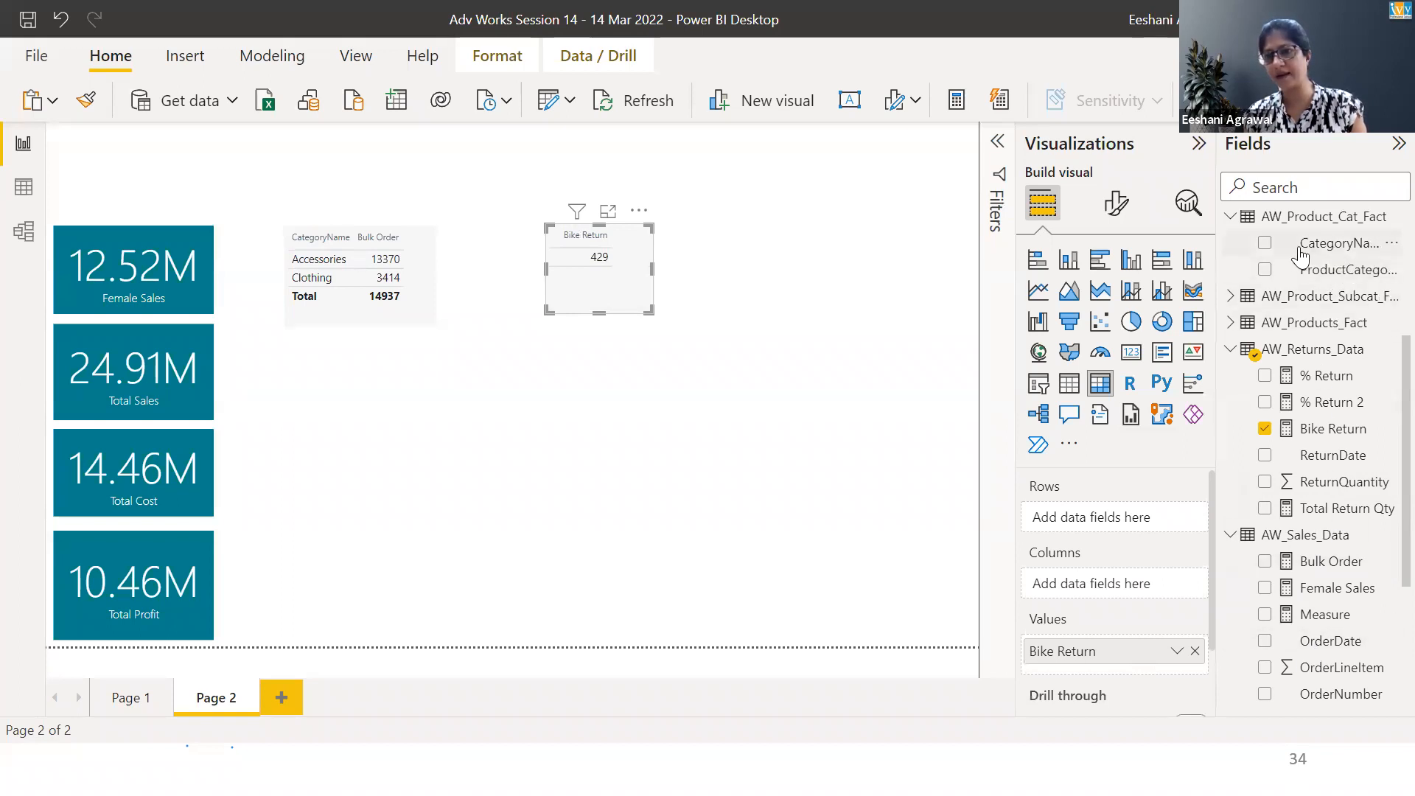
click(1265, 246)
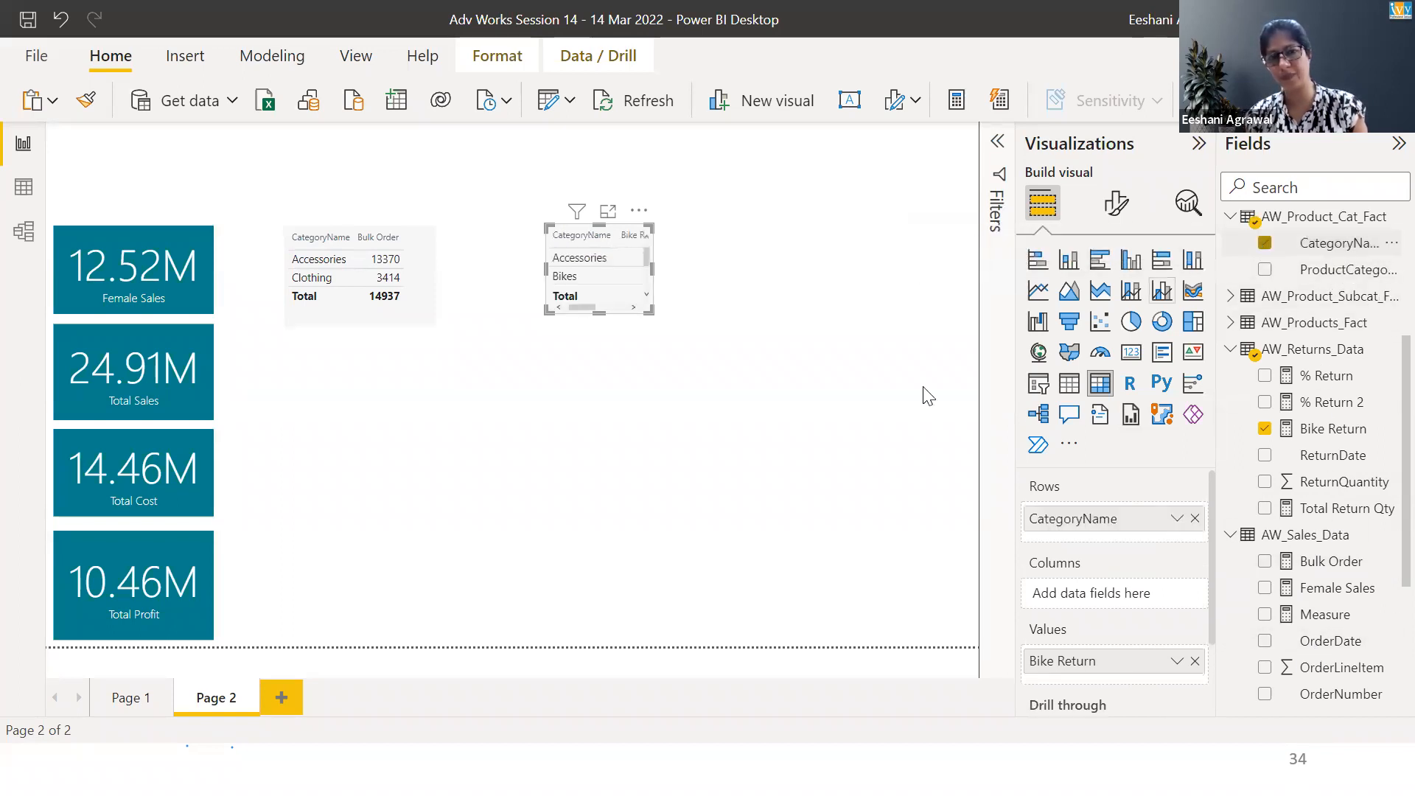
drag(646, 308, 811, 381)
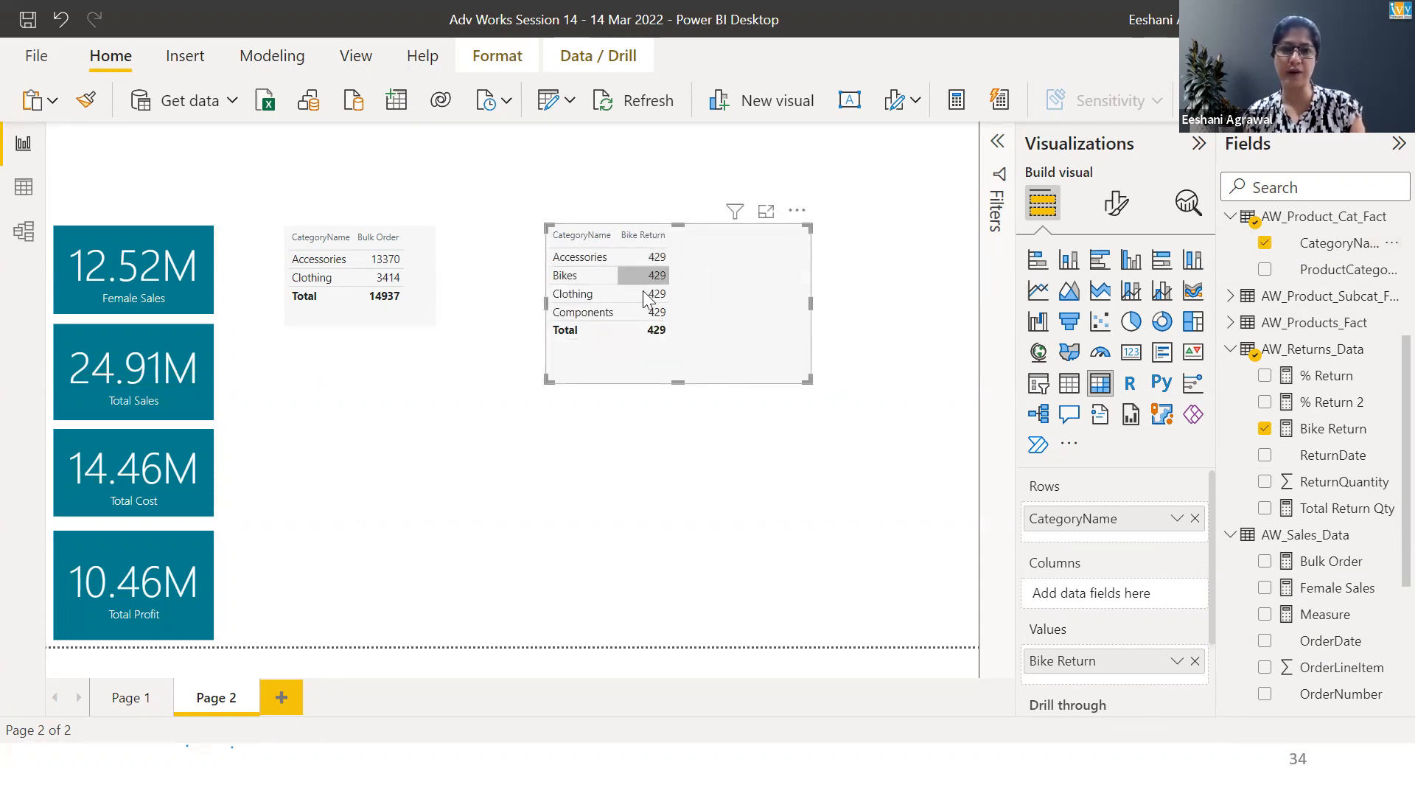
mouse_move(642, 320)
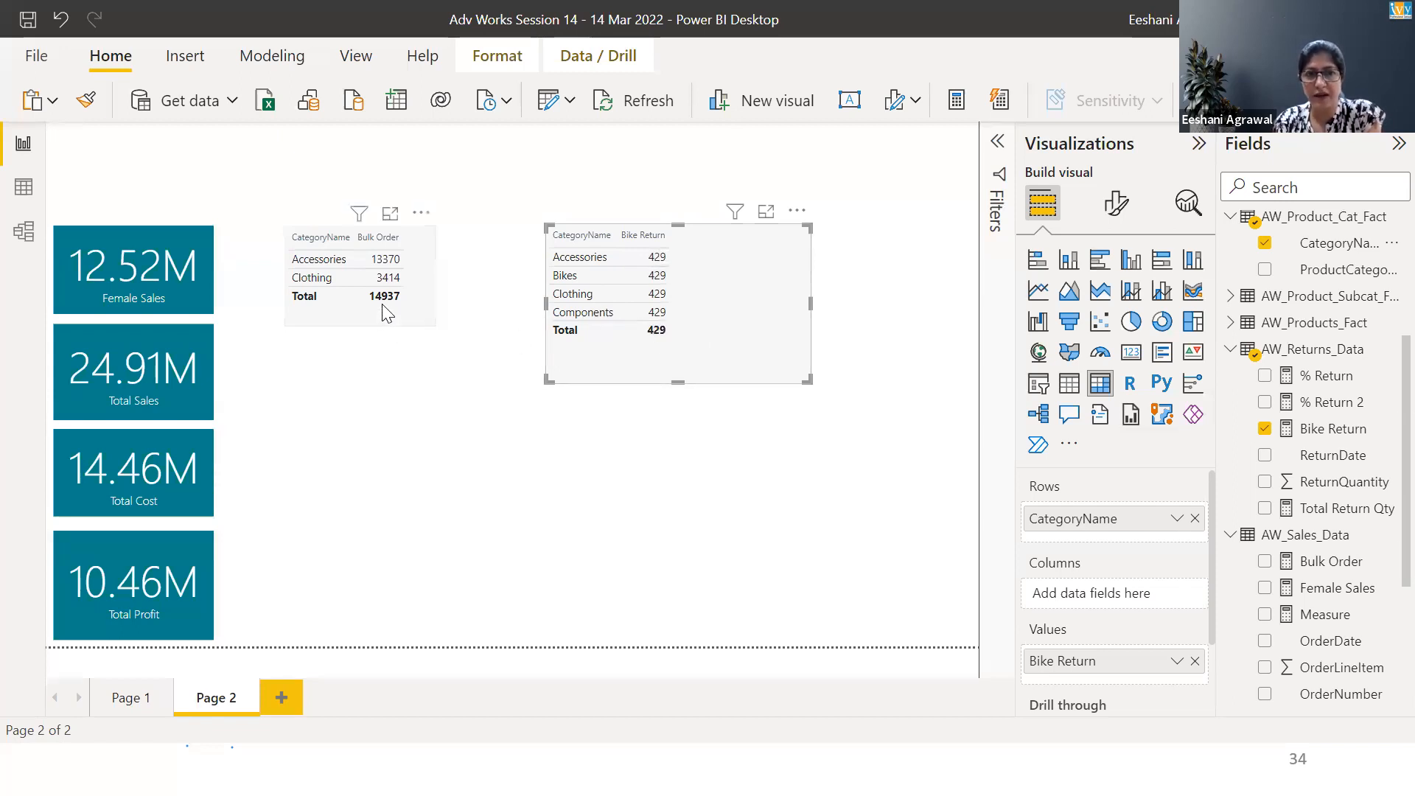
click(1265, 508)
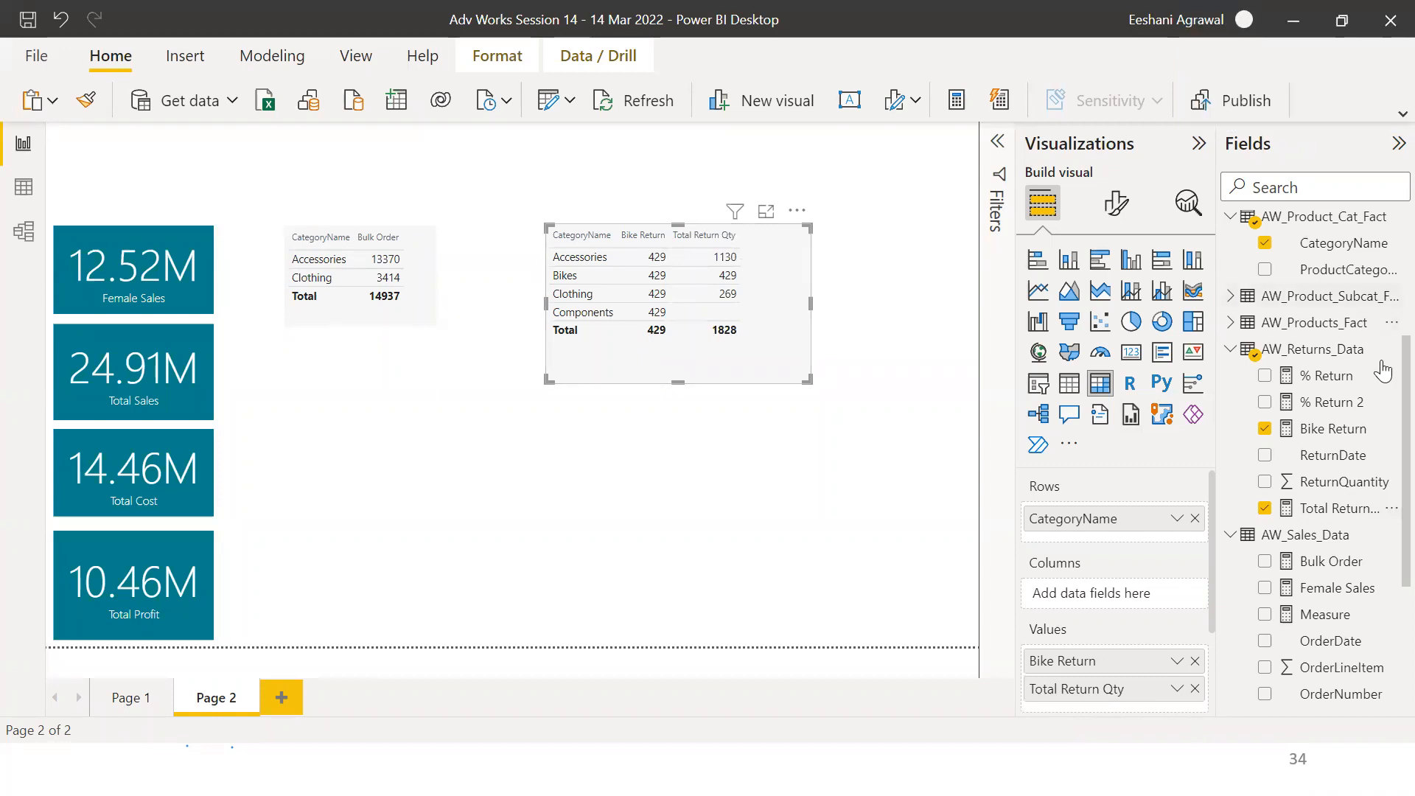
Review the Bulk Order and Bike Return formulas and the remaining items on the exercise slide
click(1329, 566)
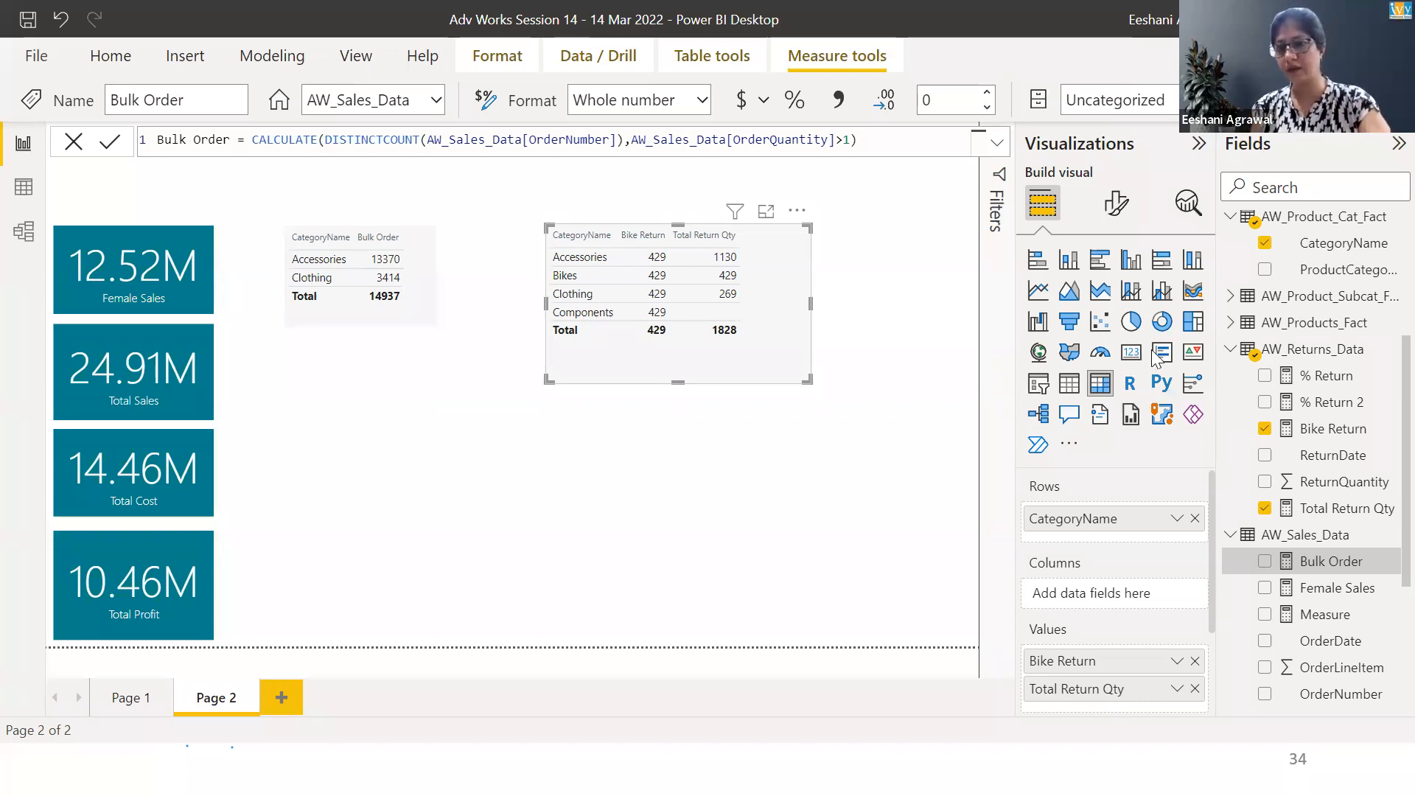
click(1313, 428)
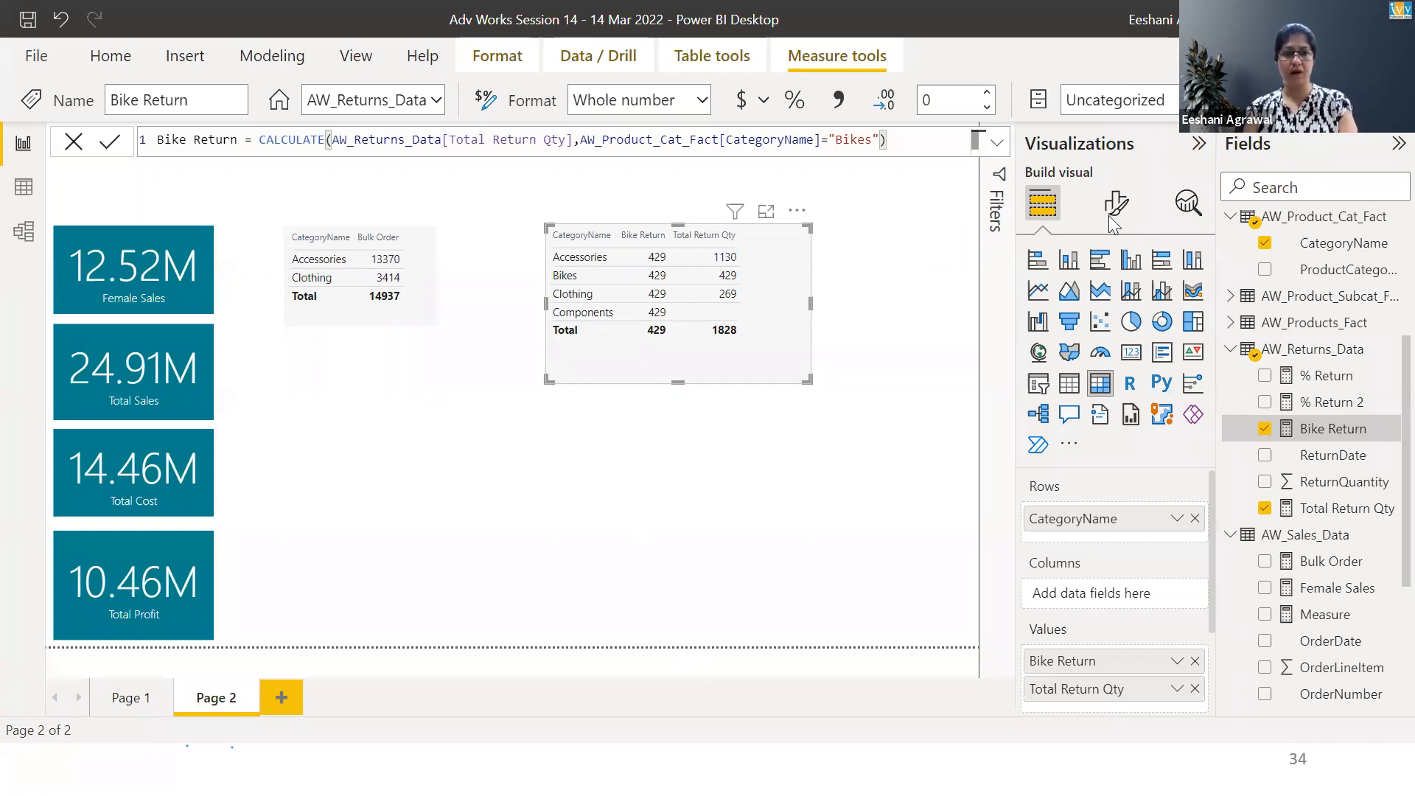
key(alt+Tab)
key(Right)
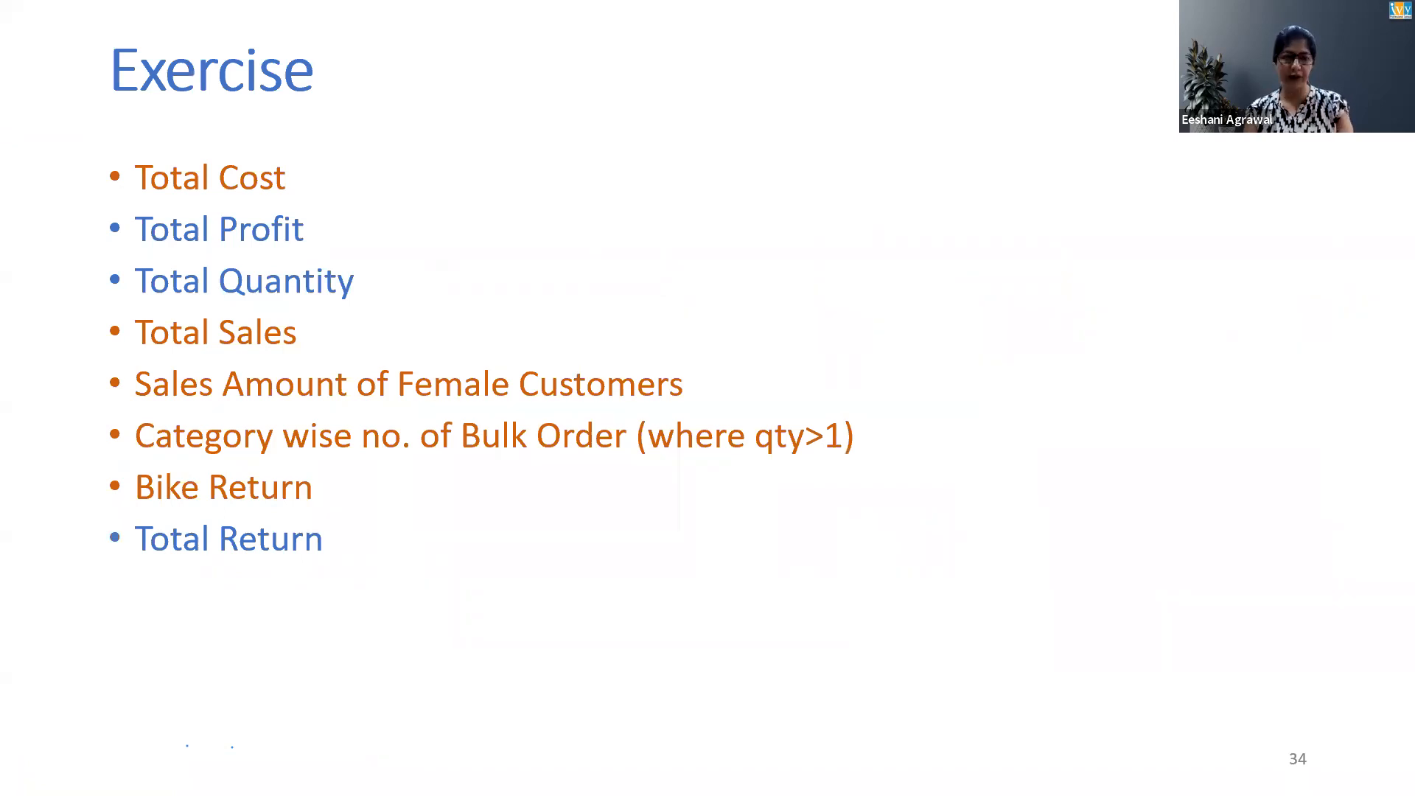
key(Right)
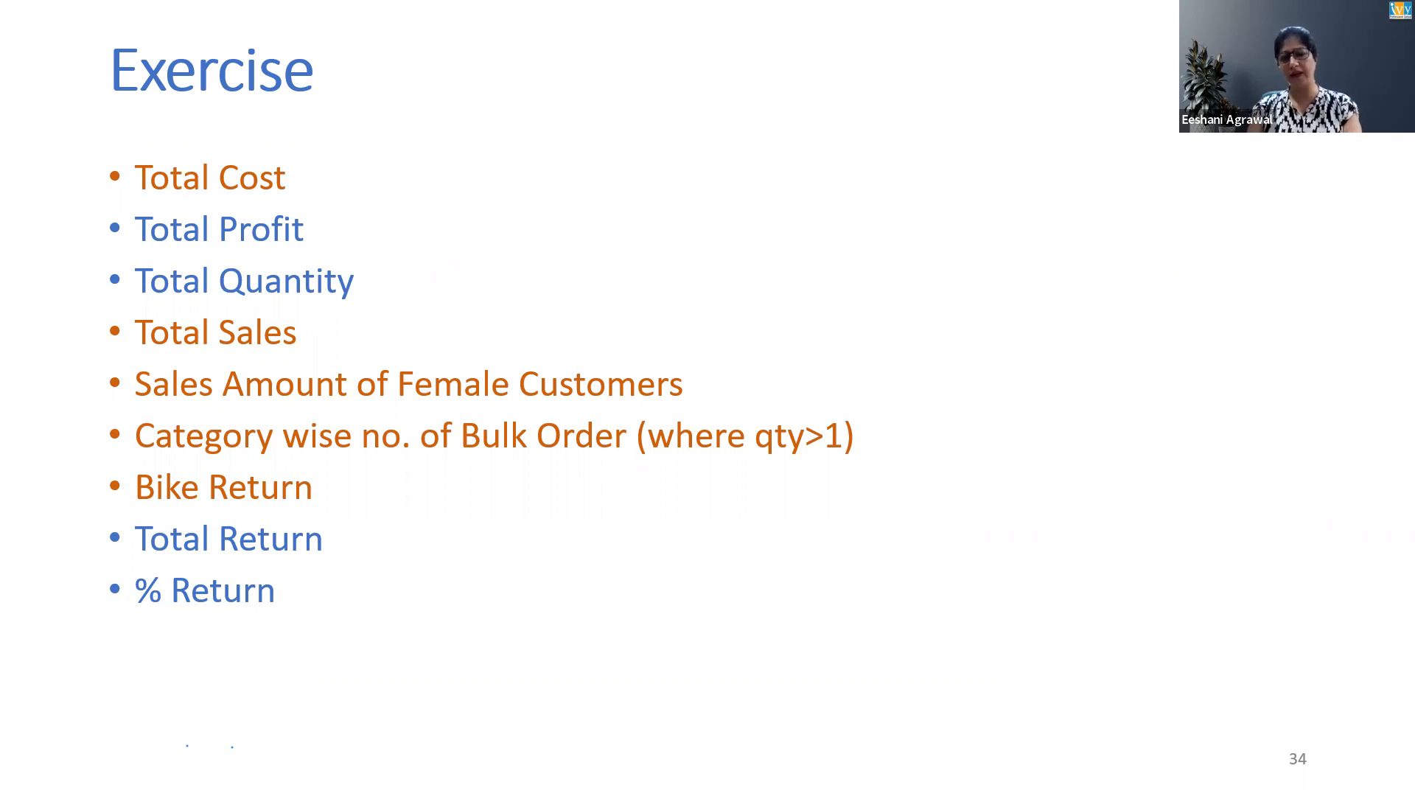
key(Right)
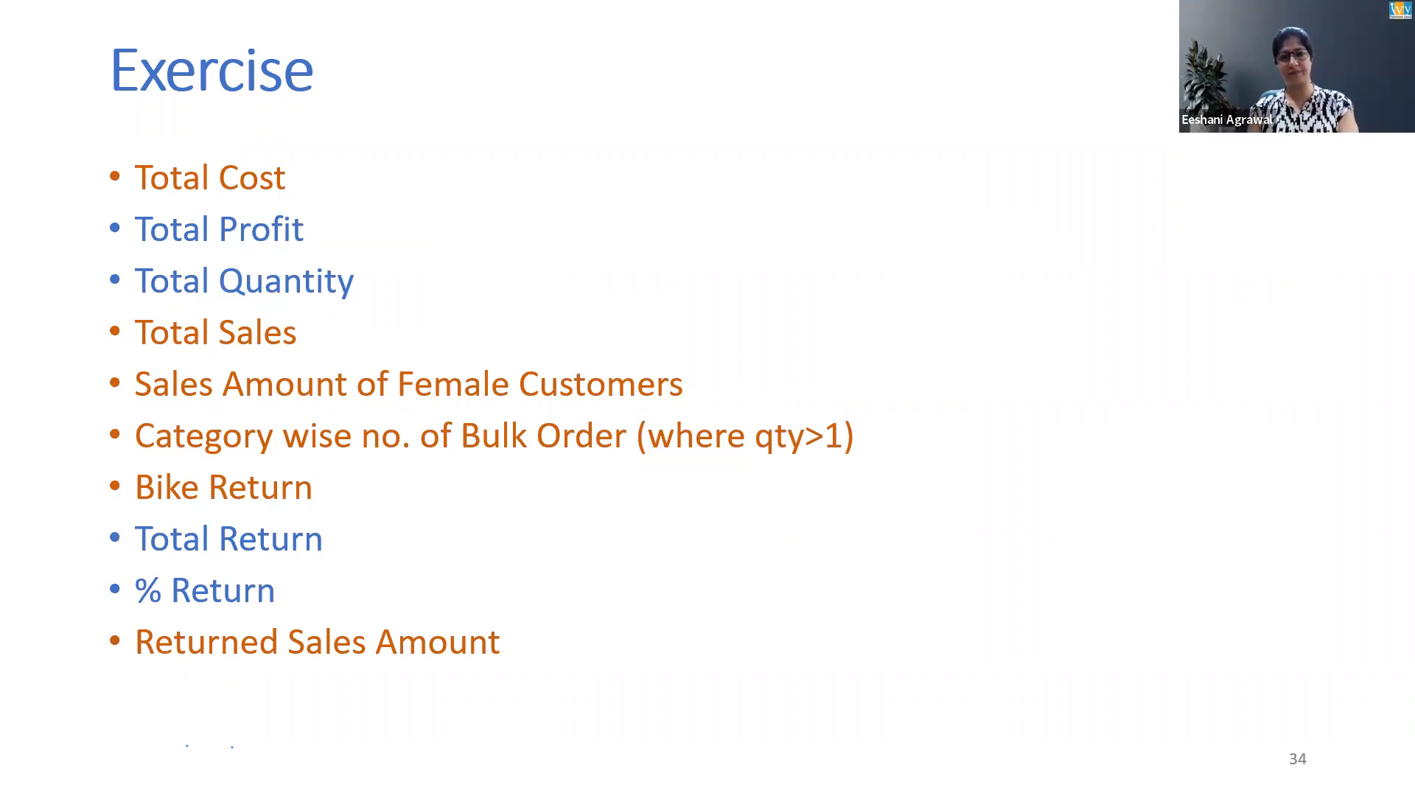
Return to Power BI and create a new measure in AW_Returns_Data named Total Return Sales
key(alt+Tab)
key(Tab)
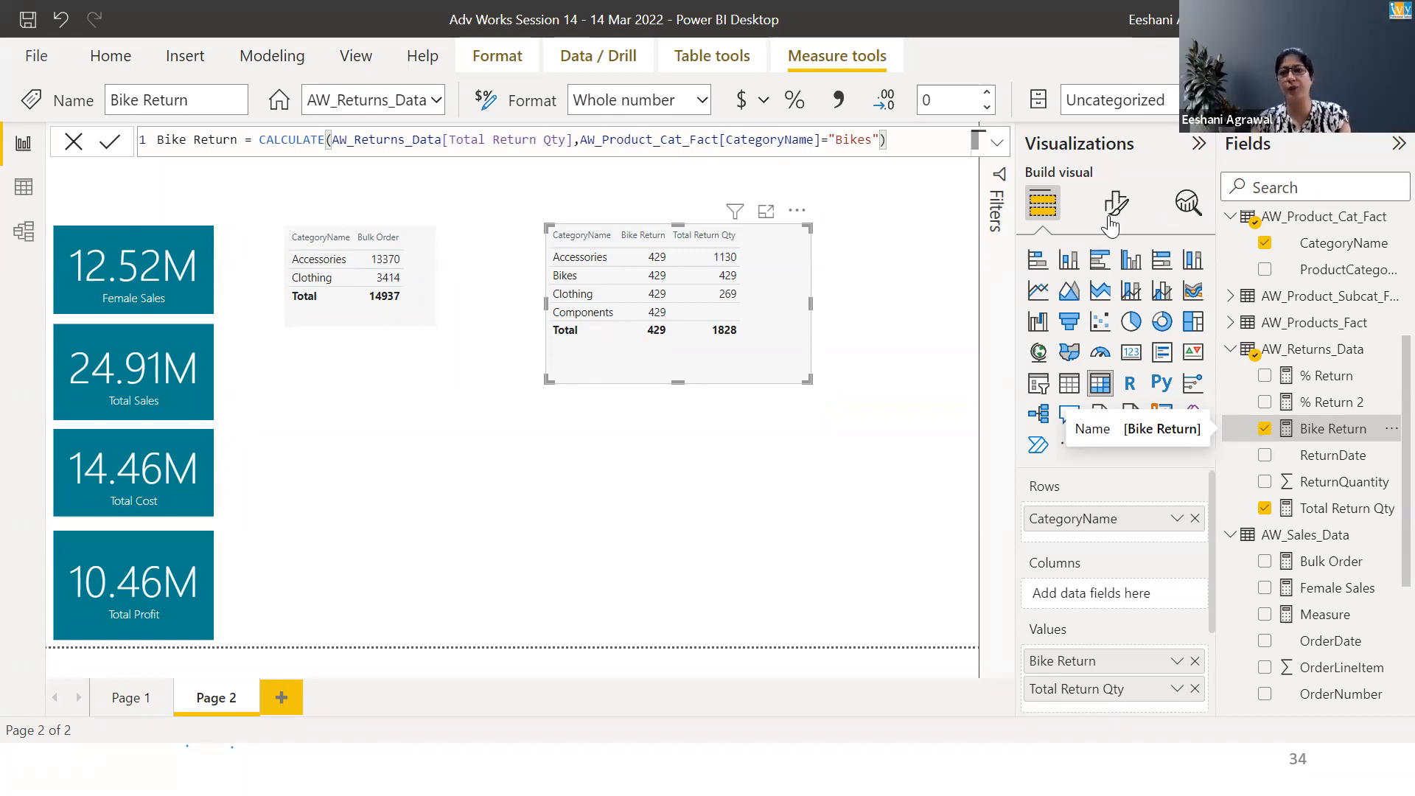
right_click(1283, 342)
click(1125, 335)
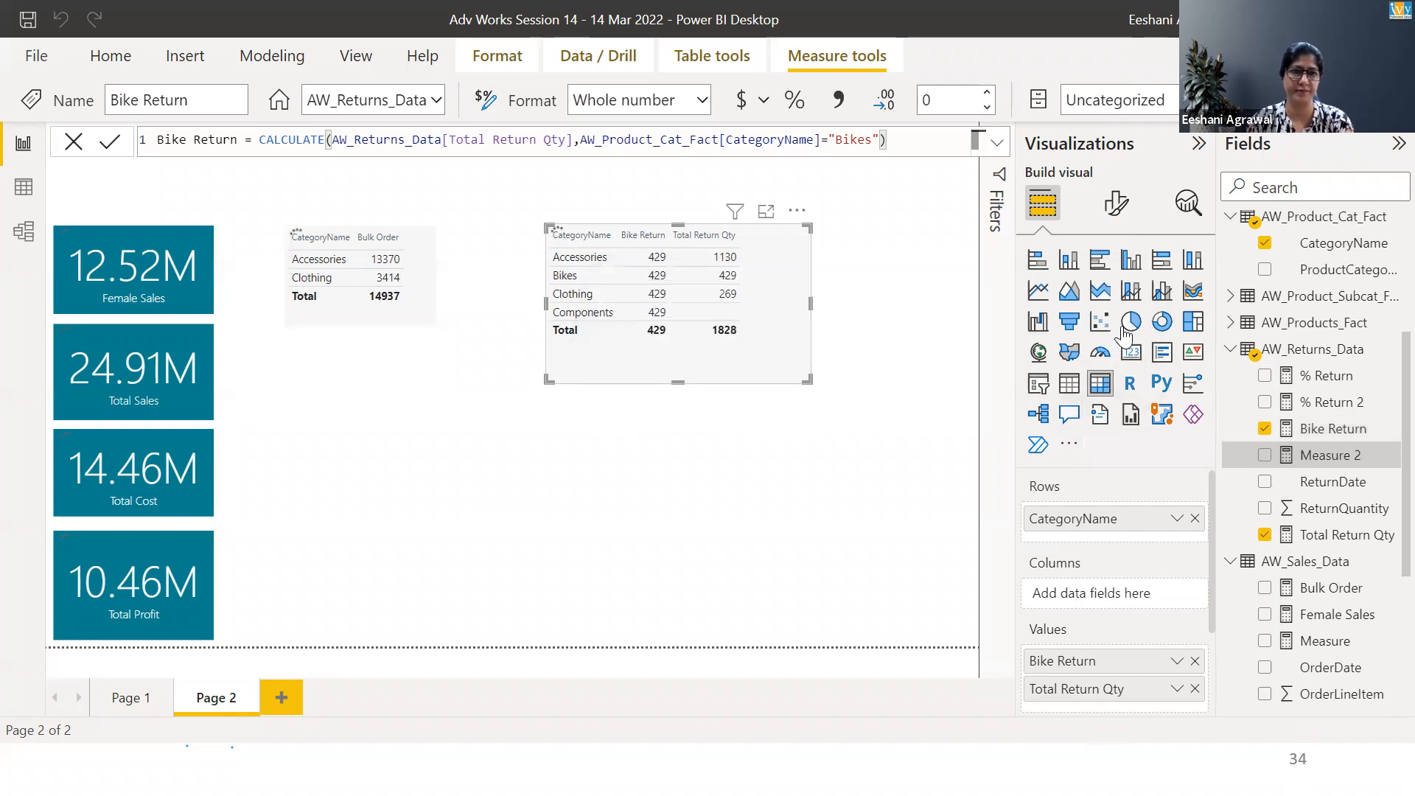
key(Home)
key(shift+Right)
key(shift+Right)
key(shift+Right)
key(shift+Right)
key(shift+Right)
key(shift+Right)
key(shift+Right)
key(shift+Right)
key(shift+Right)
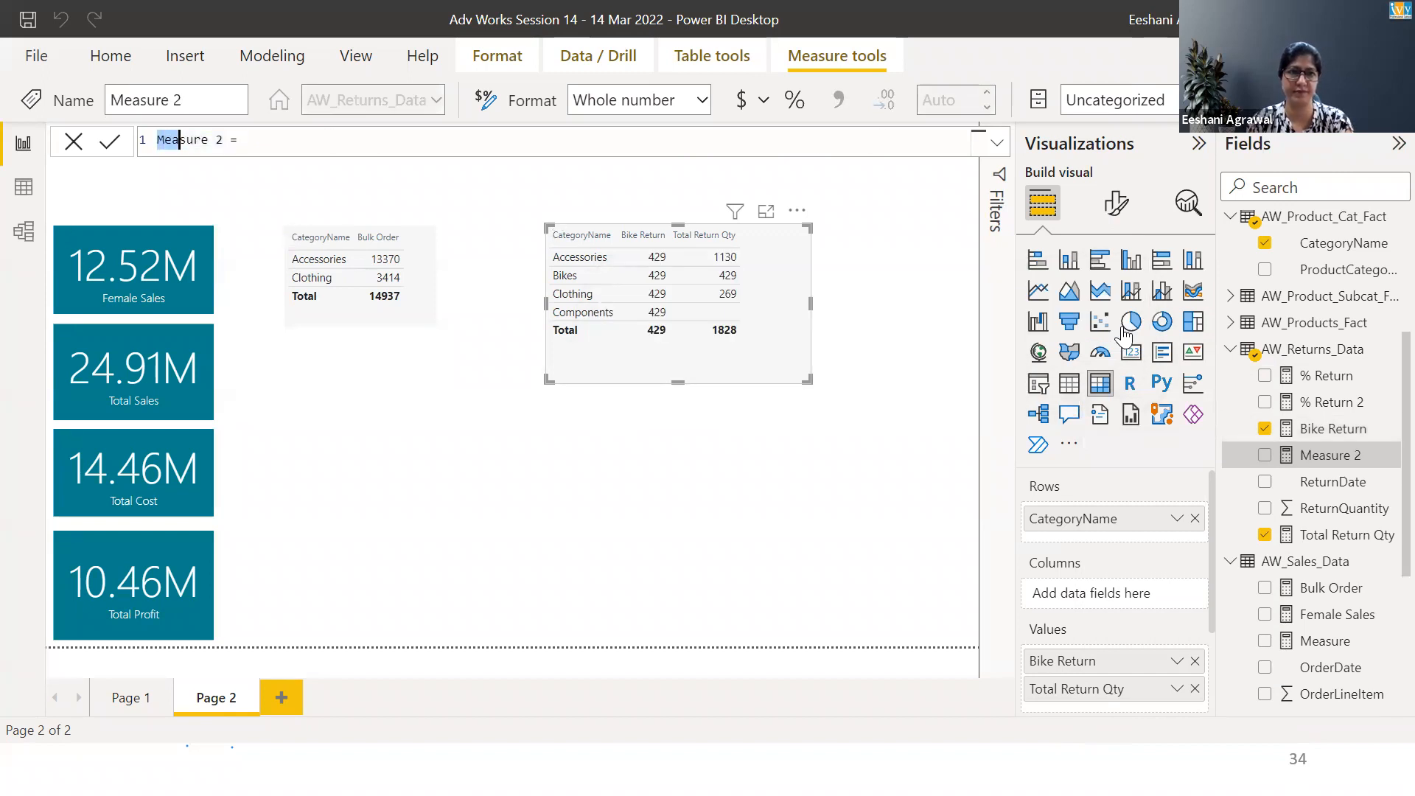
text(Return Sa)
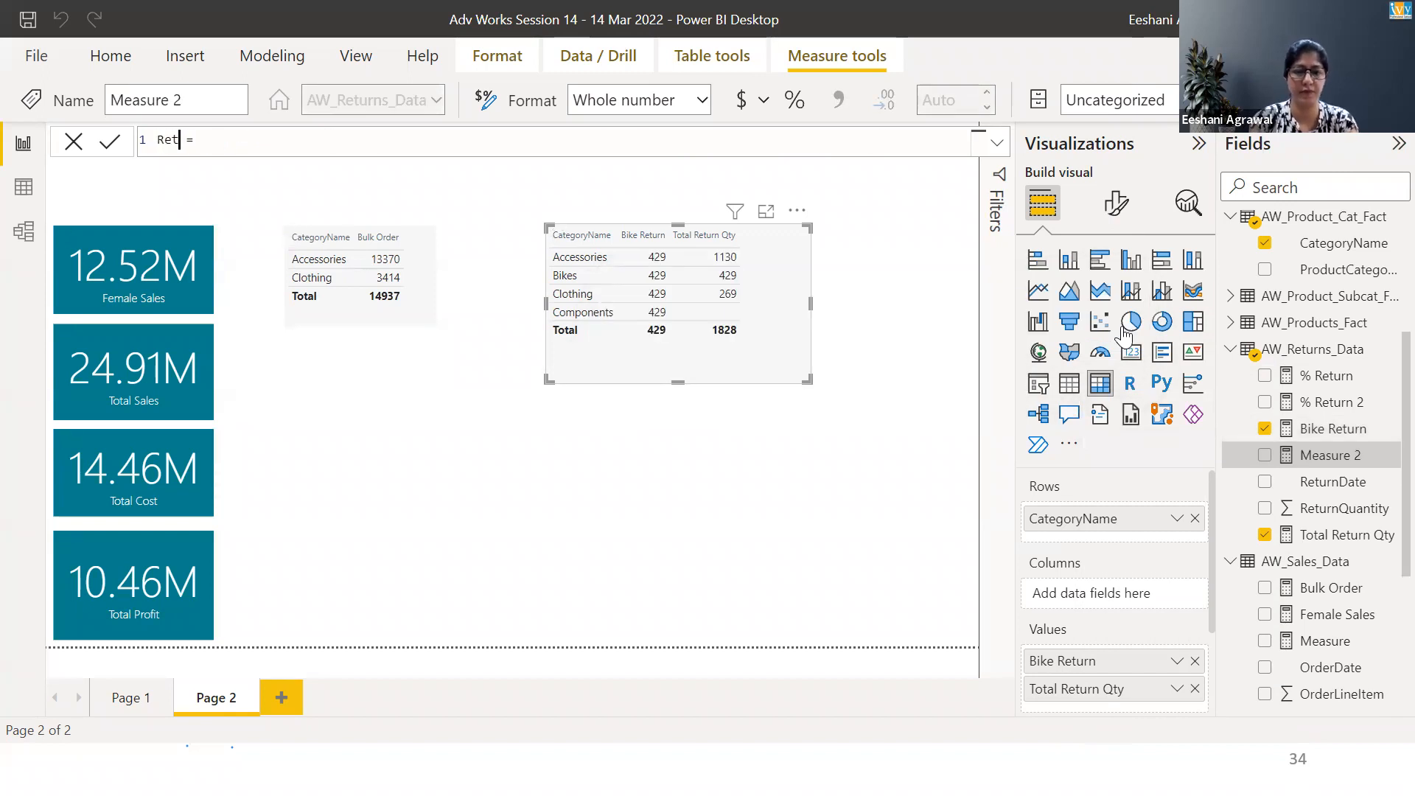
text(les Am)
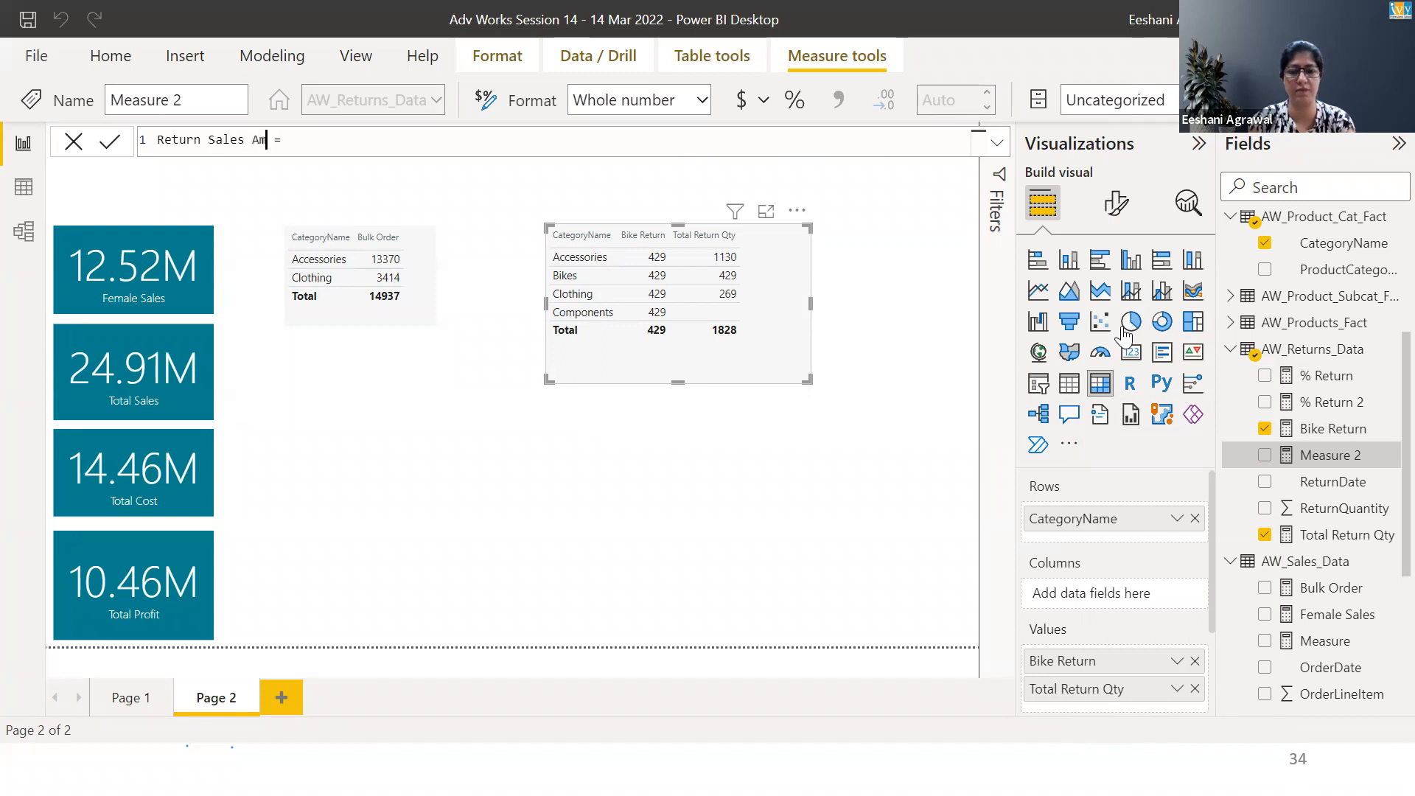
key(Left)
key(Left)
key(Left)
key(Left)
key(Left)
key(Left)
key(Left)
key(Left)
key(Left)
key(Left)
key(Left)
key(Left)
key(Left)
text(Total)
key(Right)
key(Right)
key(Right)
key(Right)
key(Right)
key(Right)
key(Right)
key(Right)
key(Right)
key(Right)
key(Right)
key(Right)
key(Right)
key(Right)
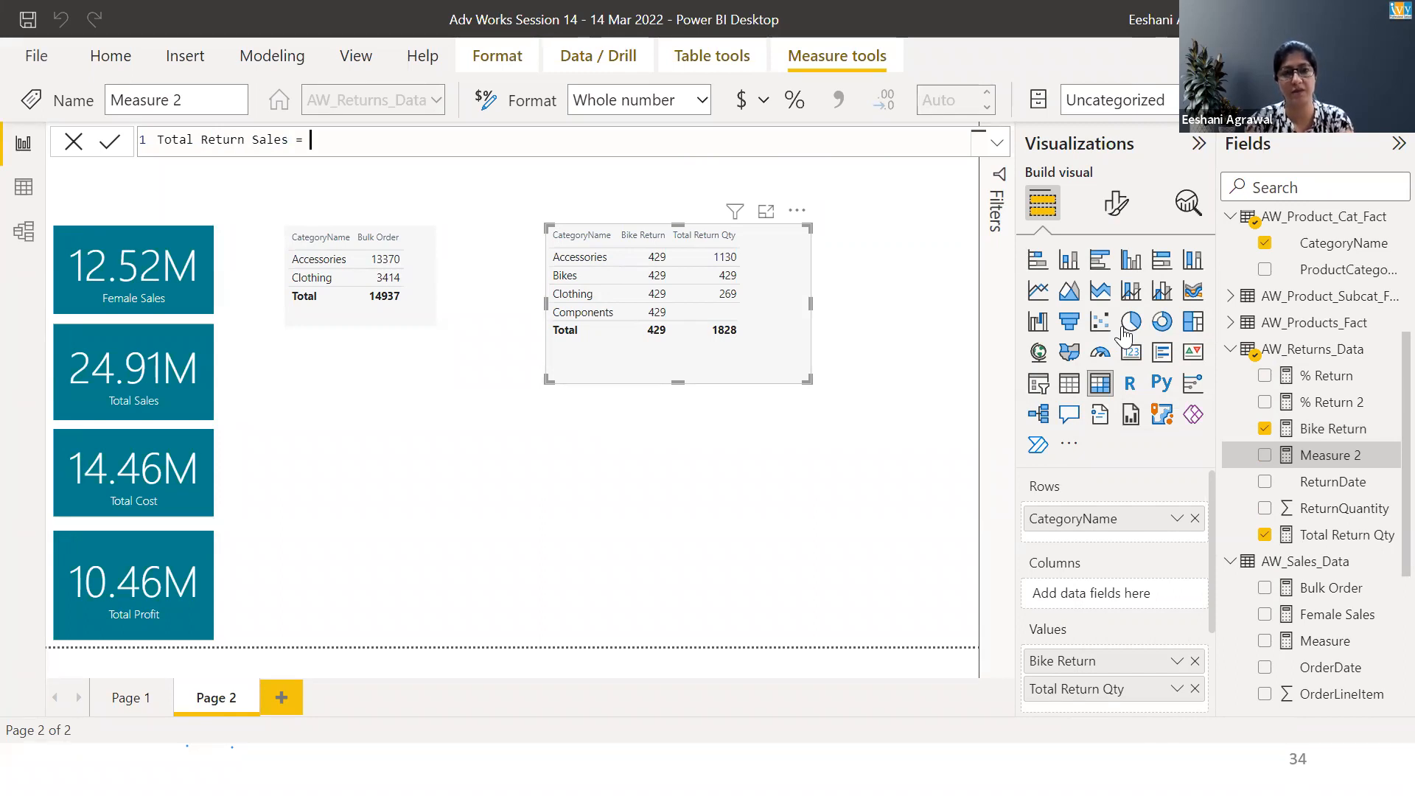
Define Total Return Sales as SUMX over AW_Returns_Data of ReturnQuantity times RELATED(AW_Products_Fact[ProductPrice])
text(sum)
key(Down)
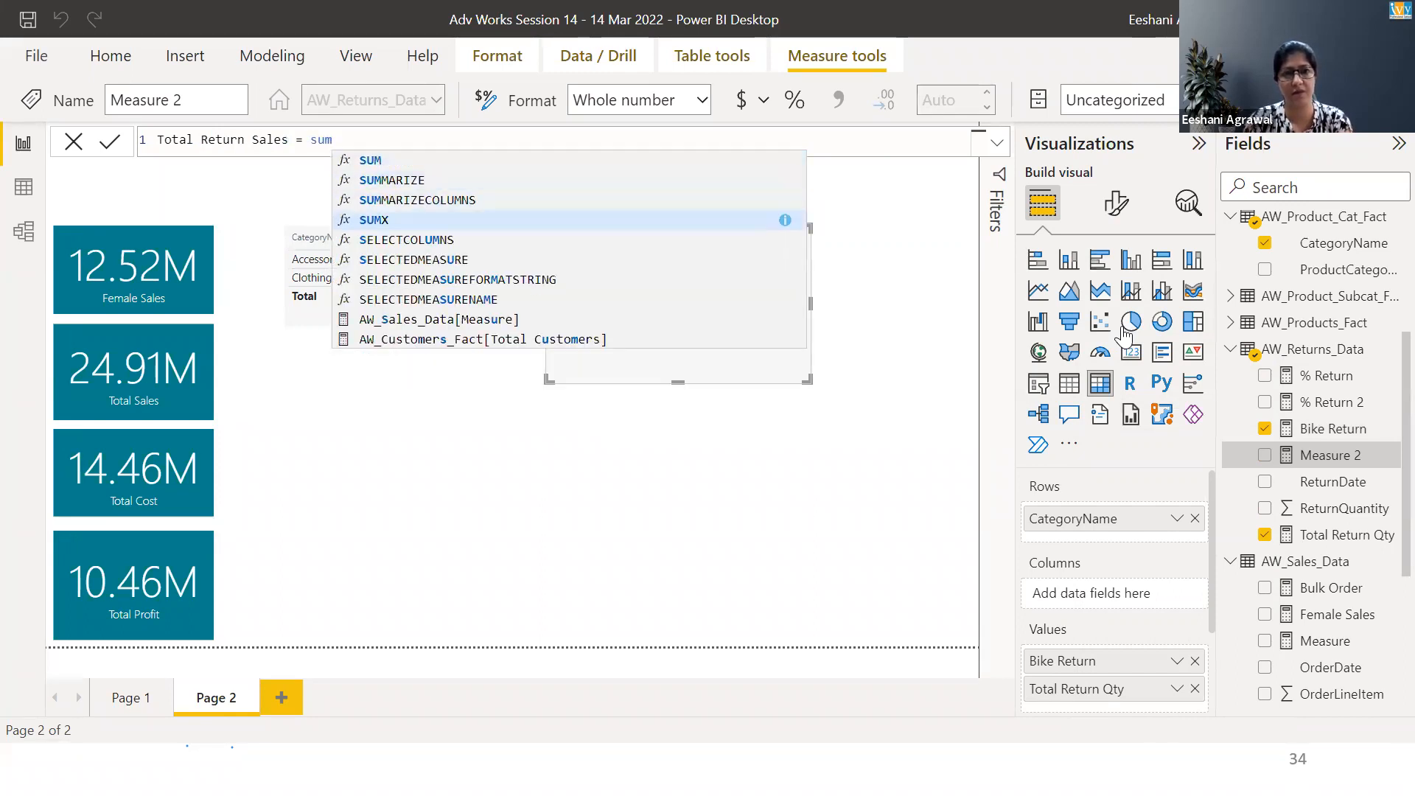
key(Tab)
text(ret)
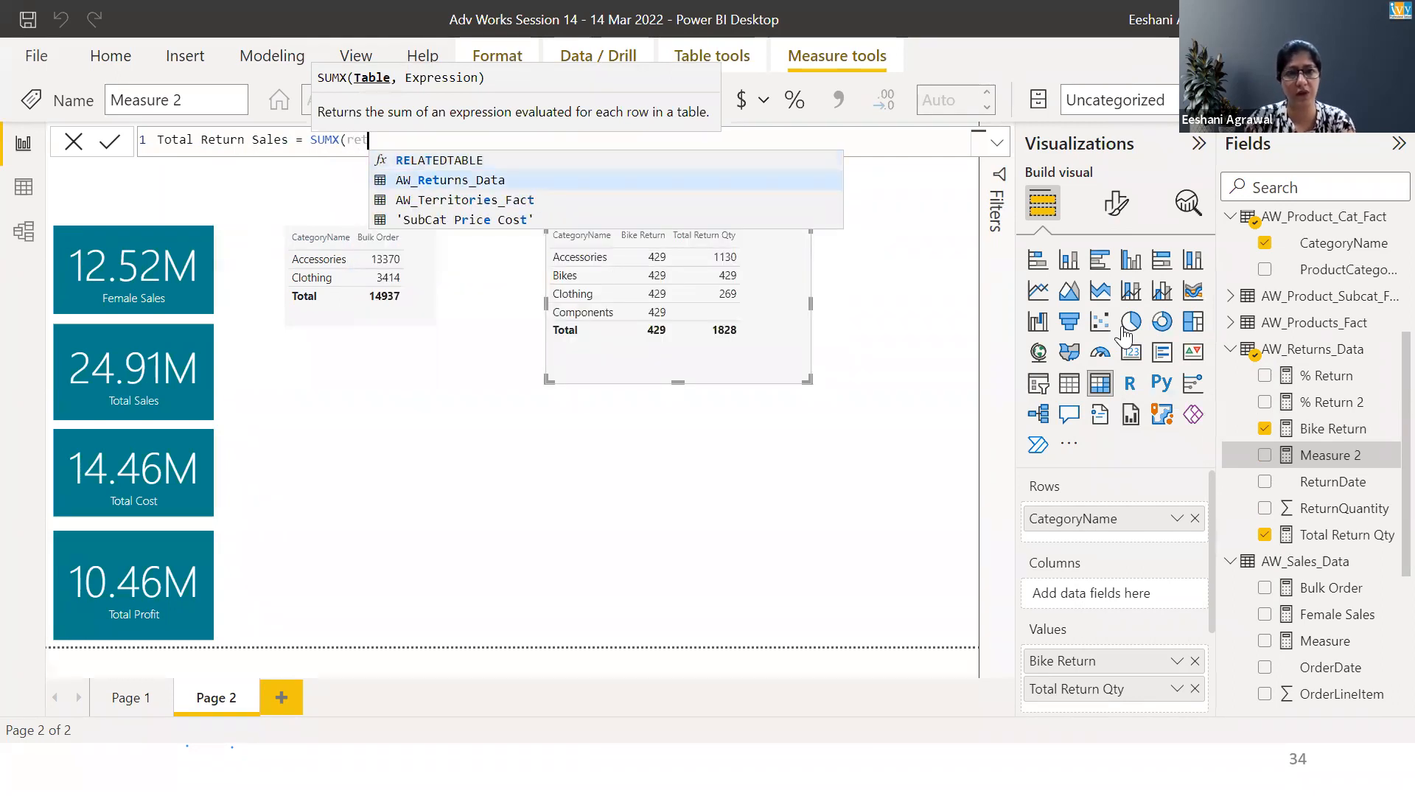
key(Tab)
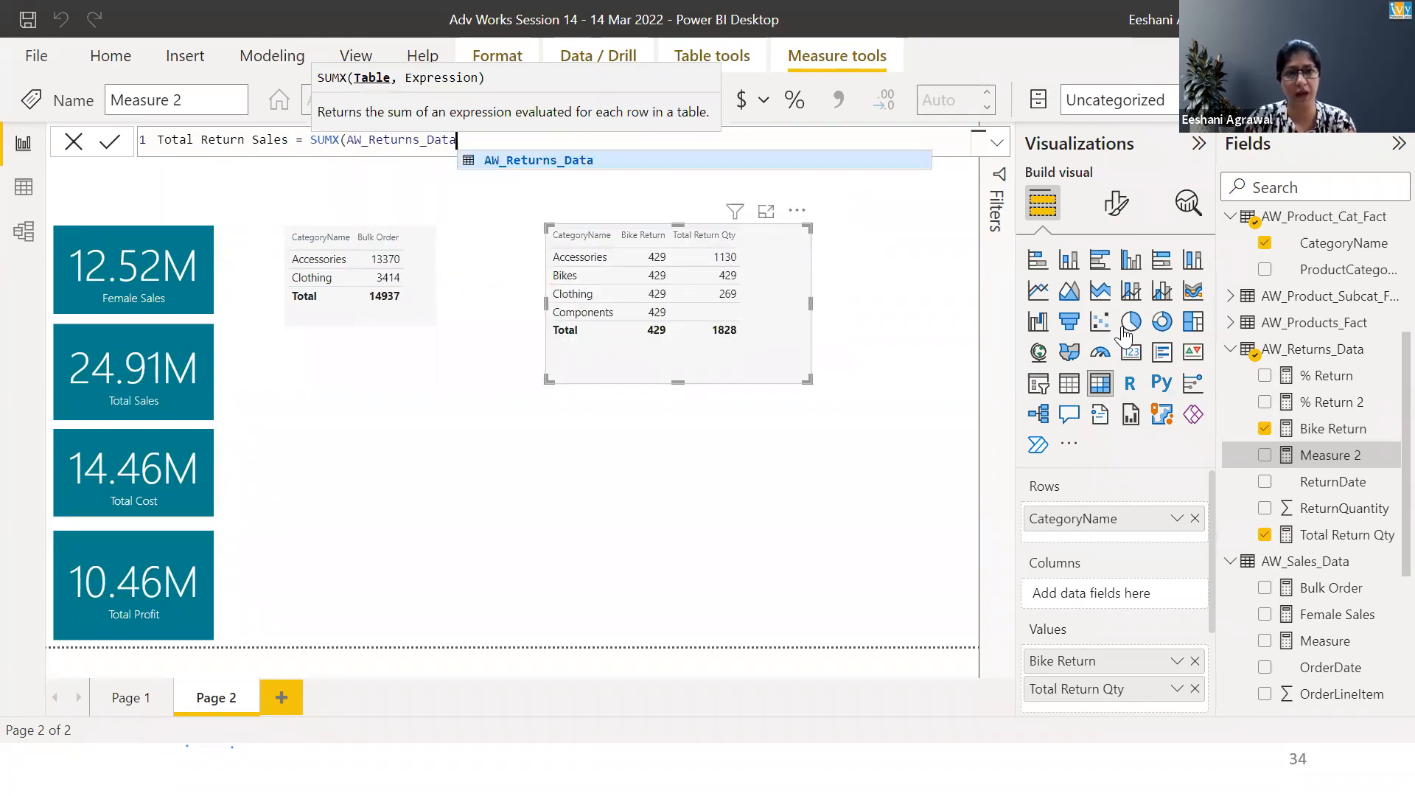
text(,)
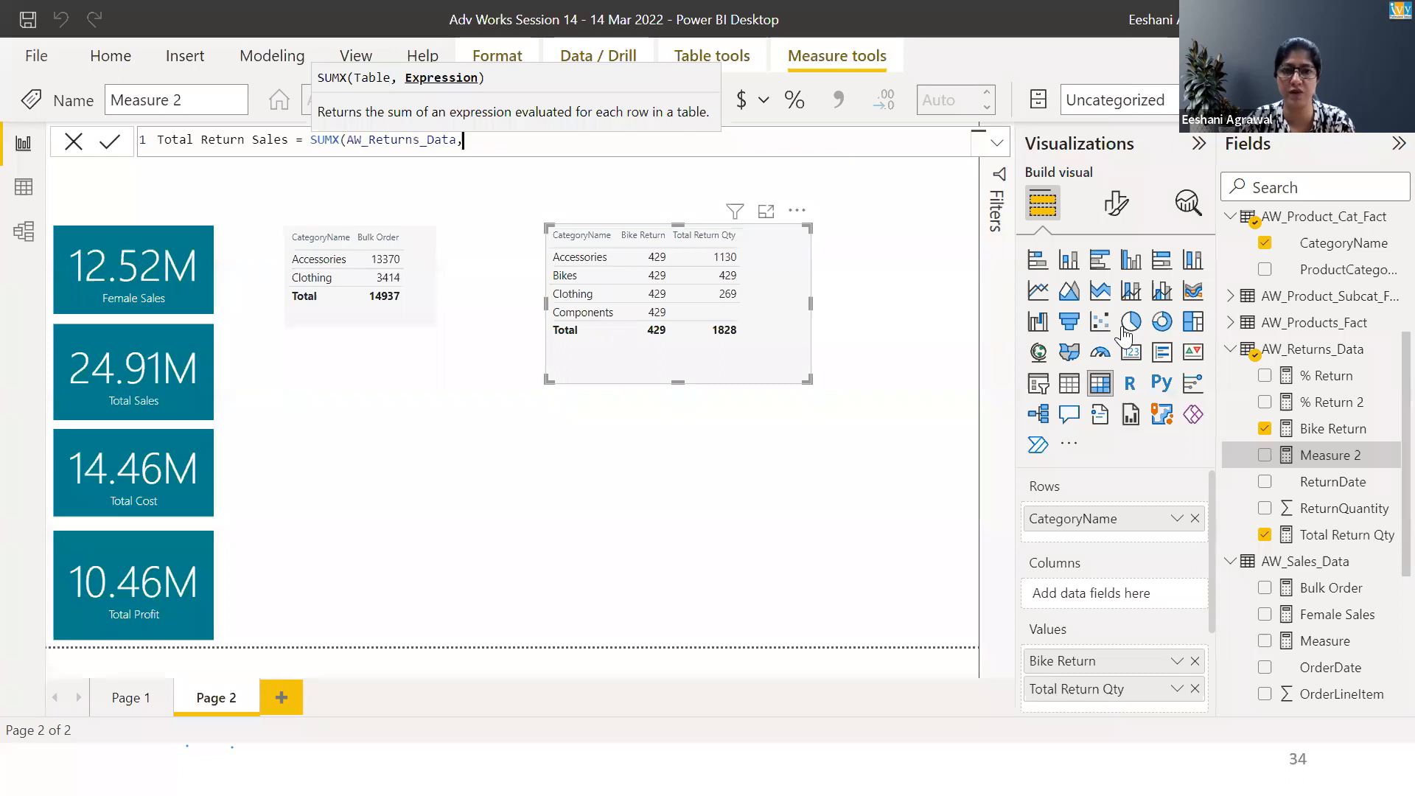
text(ret)
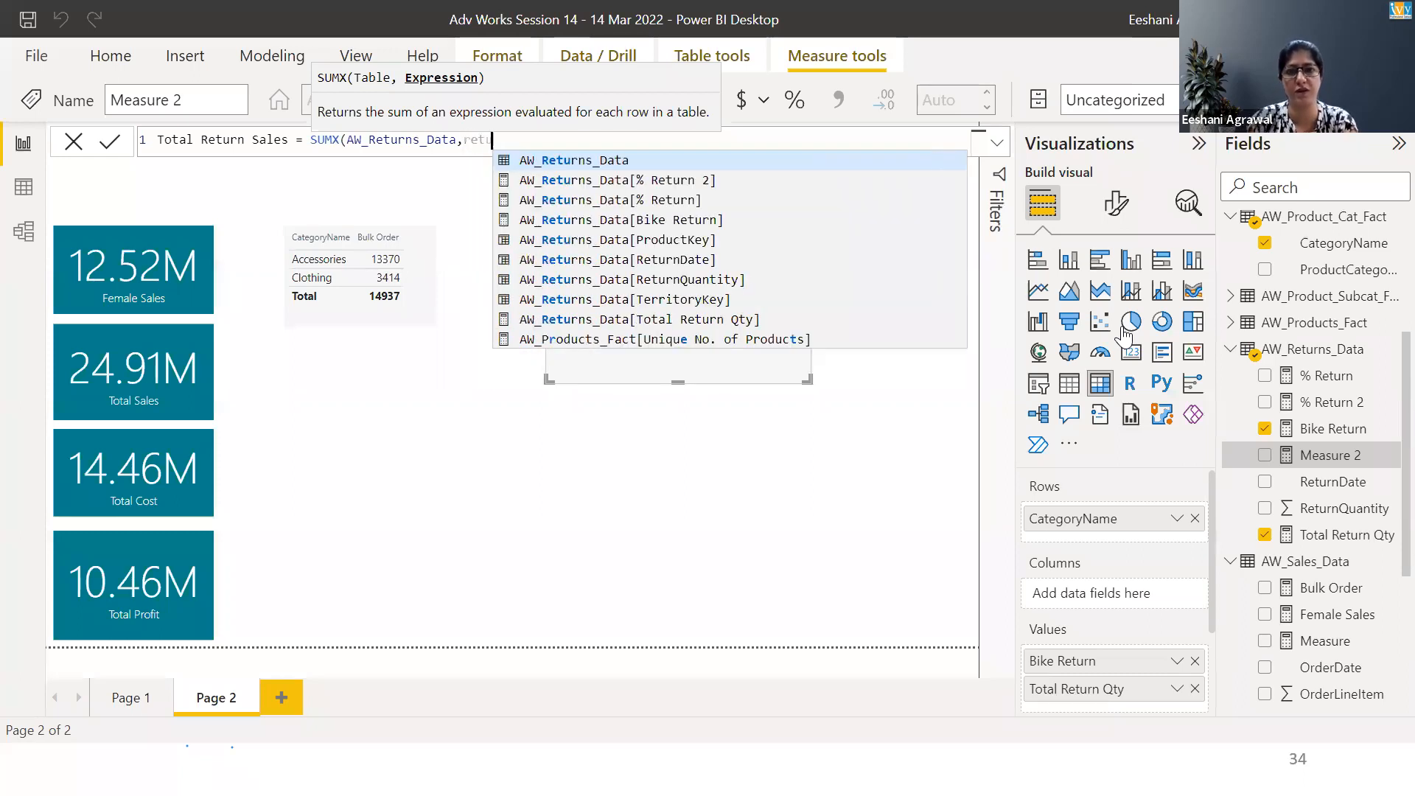
key(Down)
key(Down)
key(Down)
key(Down)
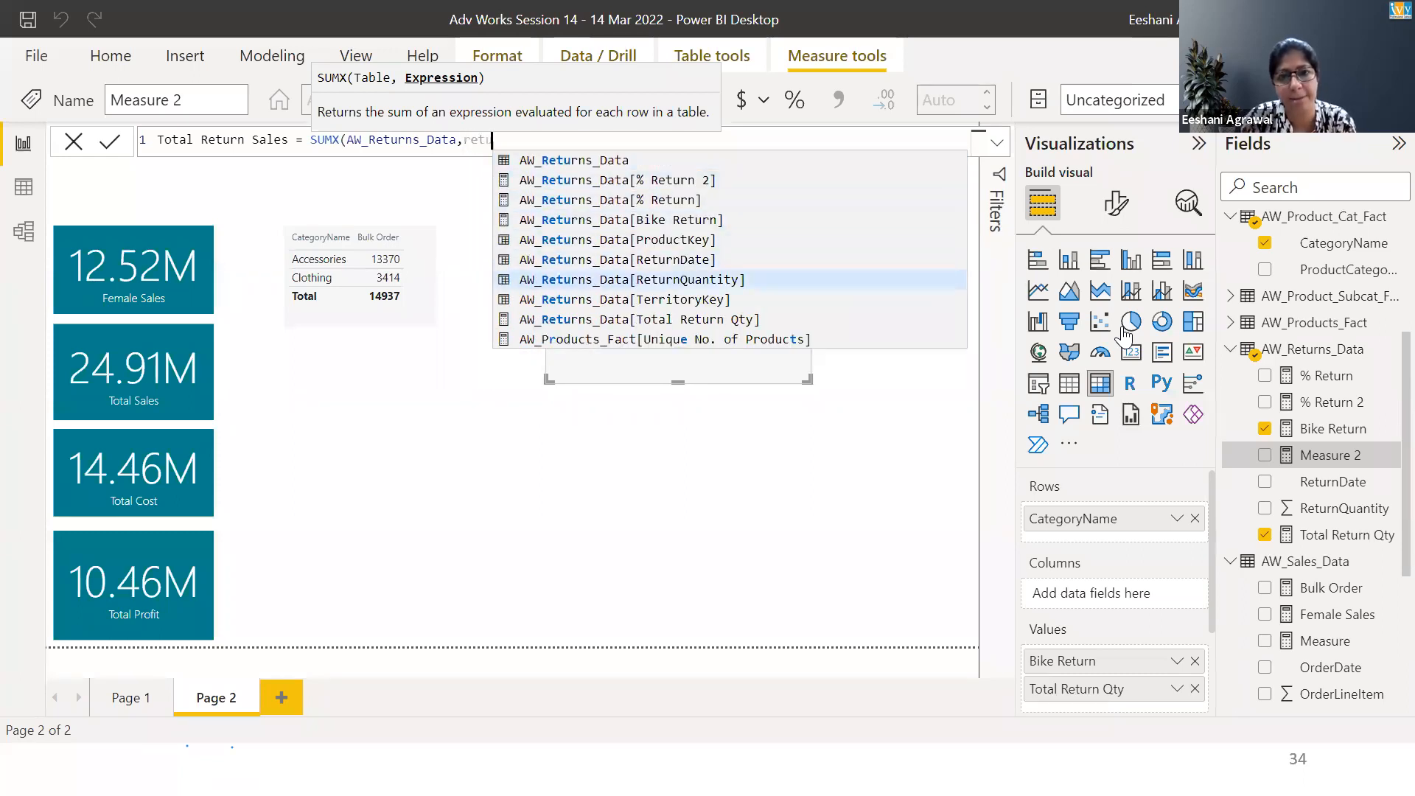
key(Tab)
text(*rela)
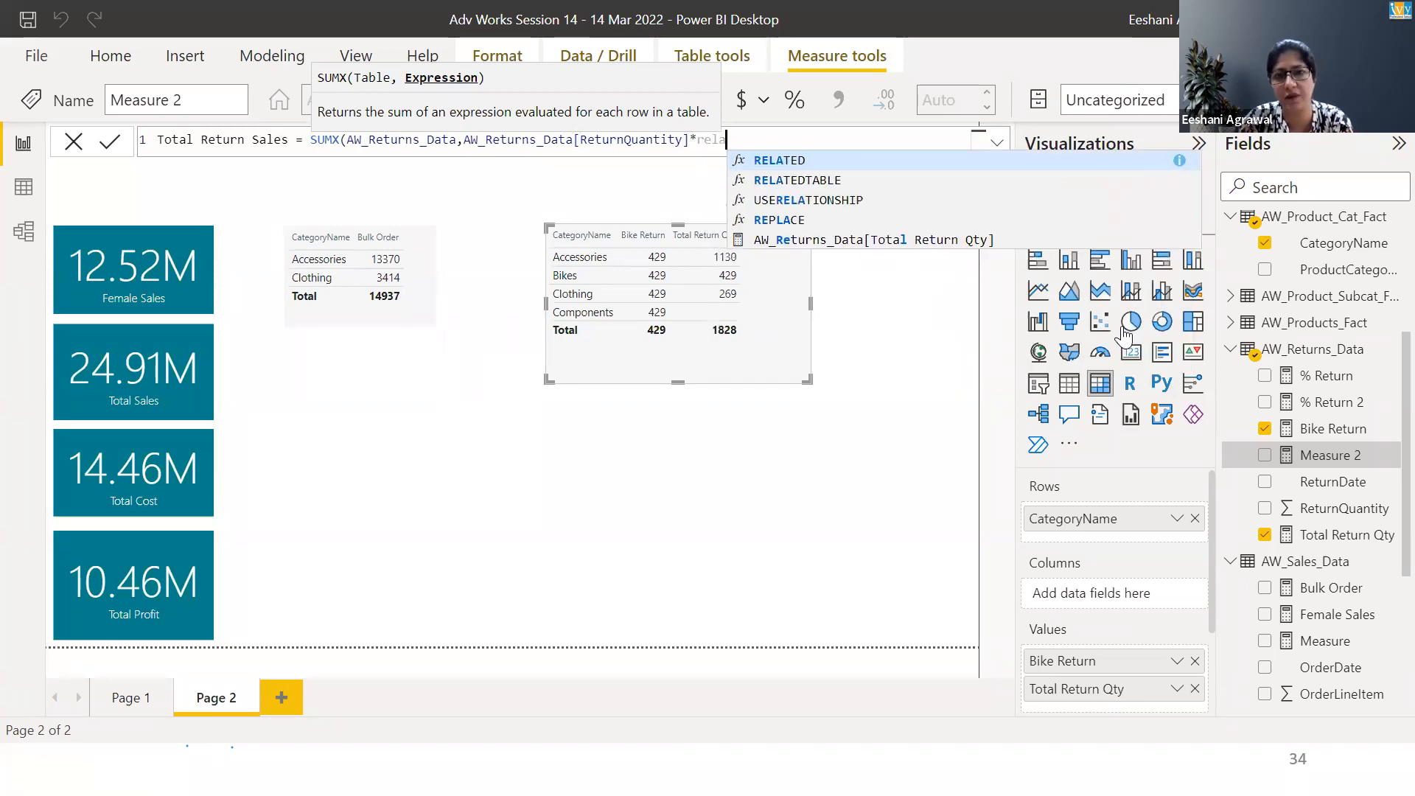
key(Tab)
text(AW_Products_Fact[ProductPrice])
key(Tab)
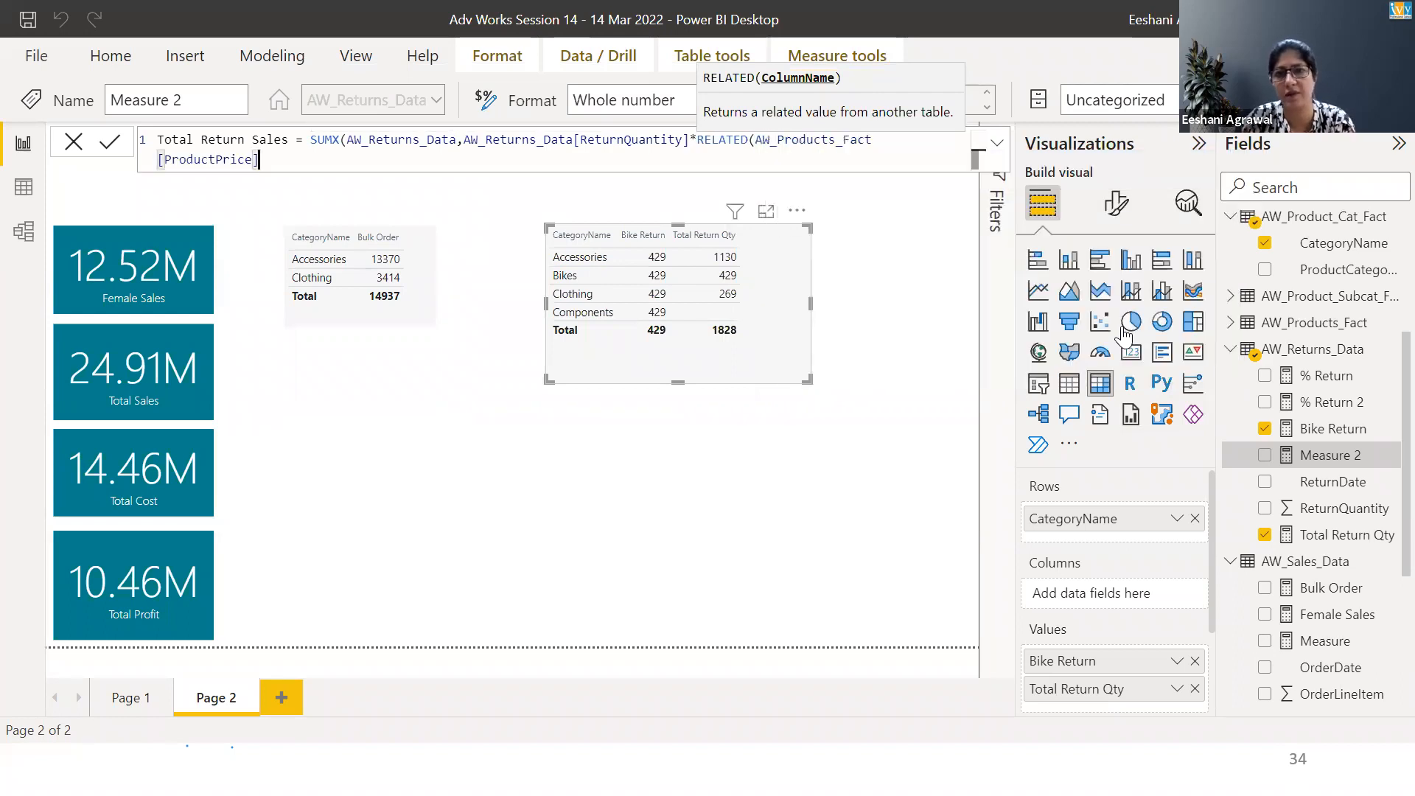
text()))
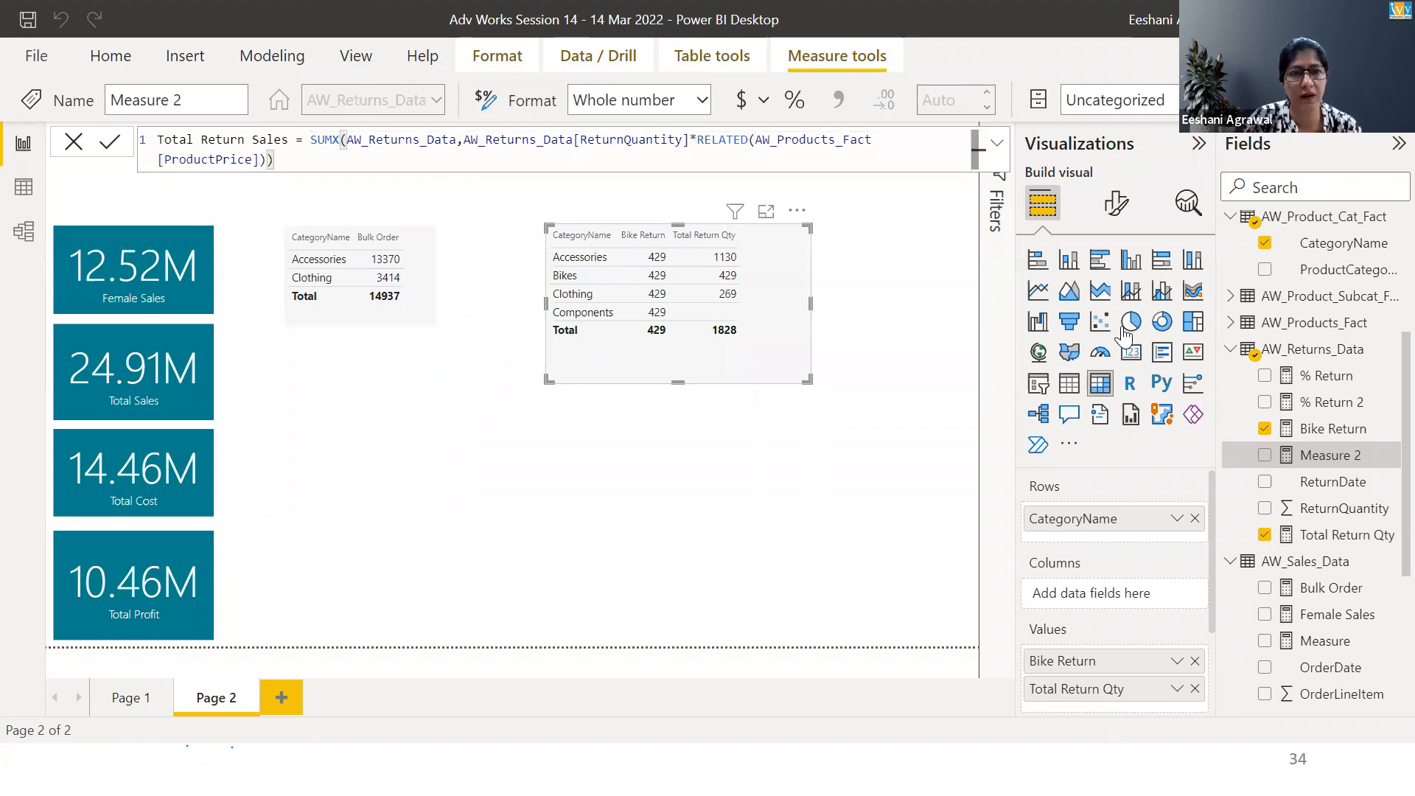
key(Return)
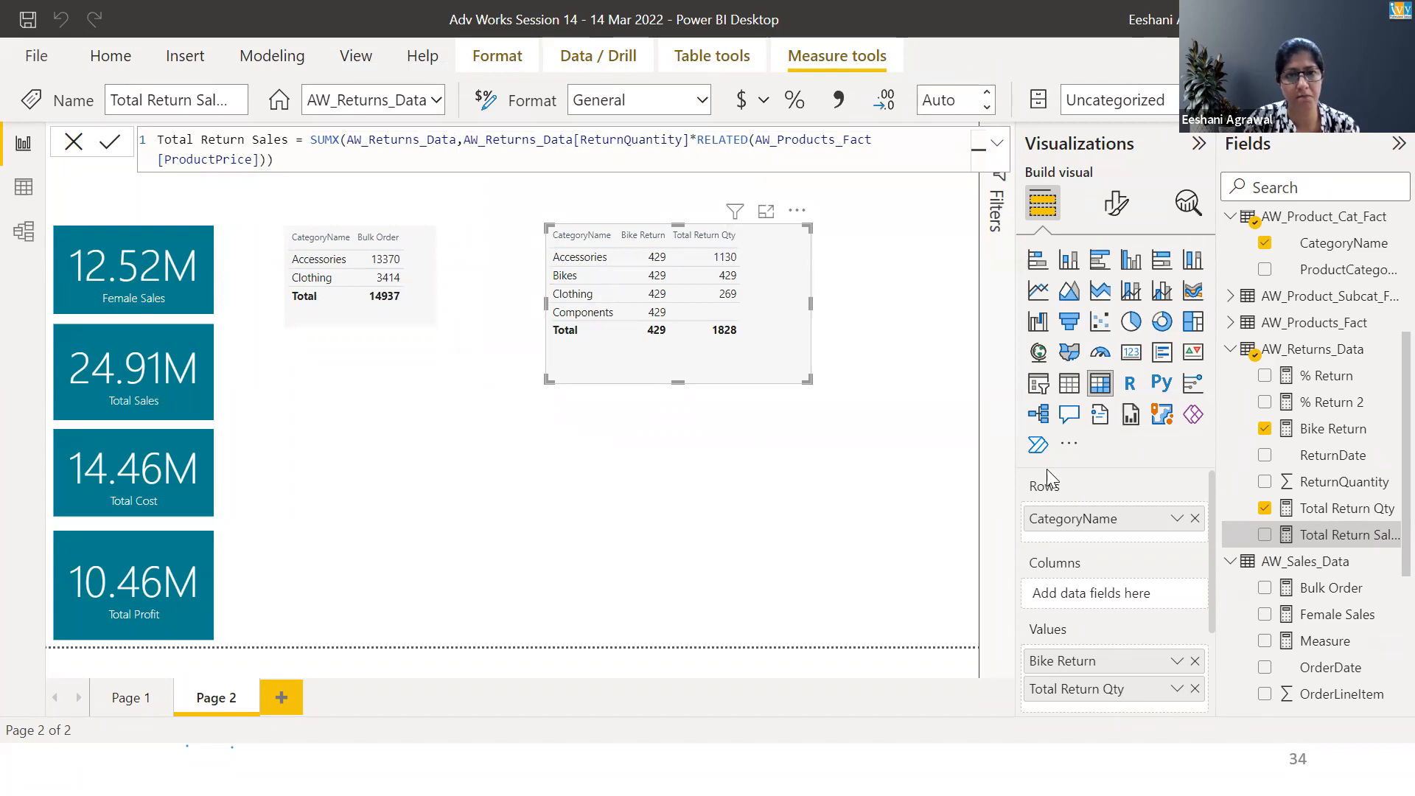
Add a new card visual displaying the Total Return Sales measure
click(360, 583)
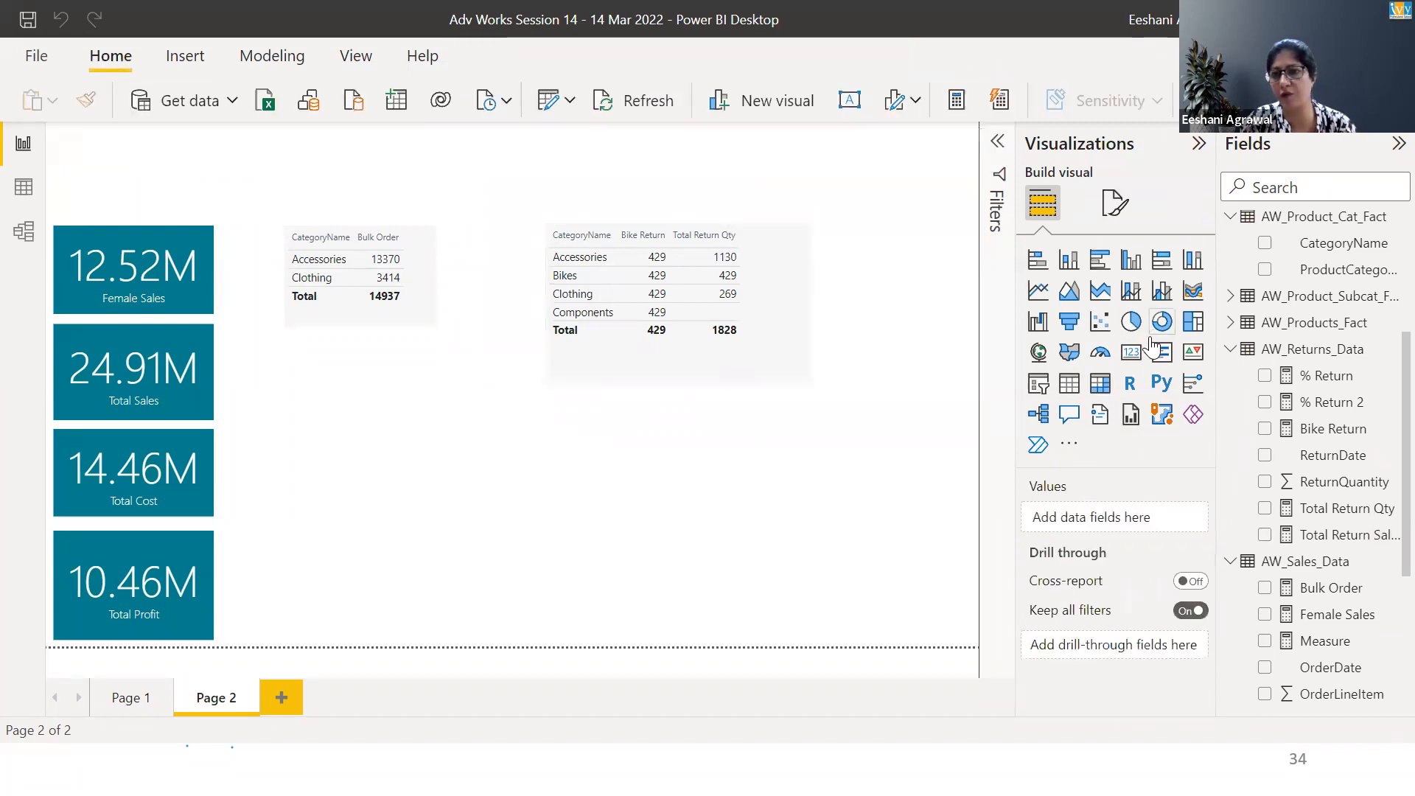
click(1135, 354)
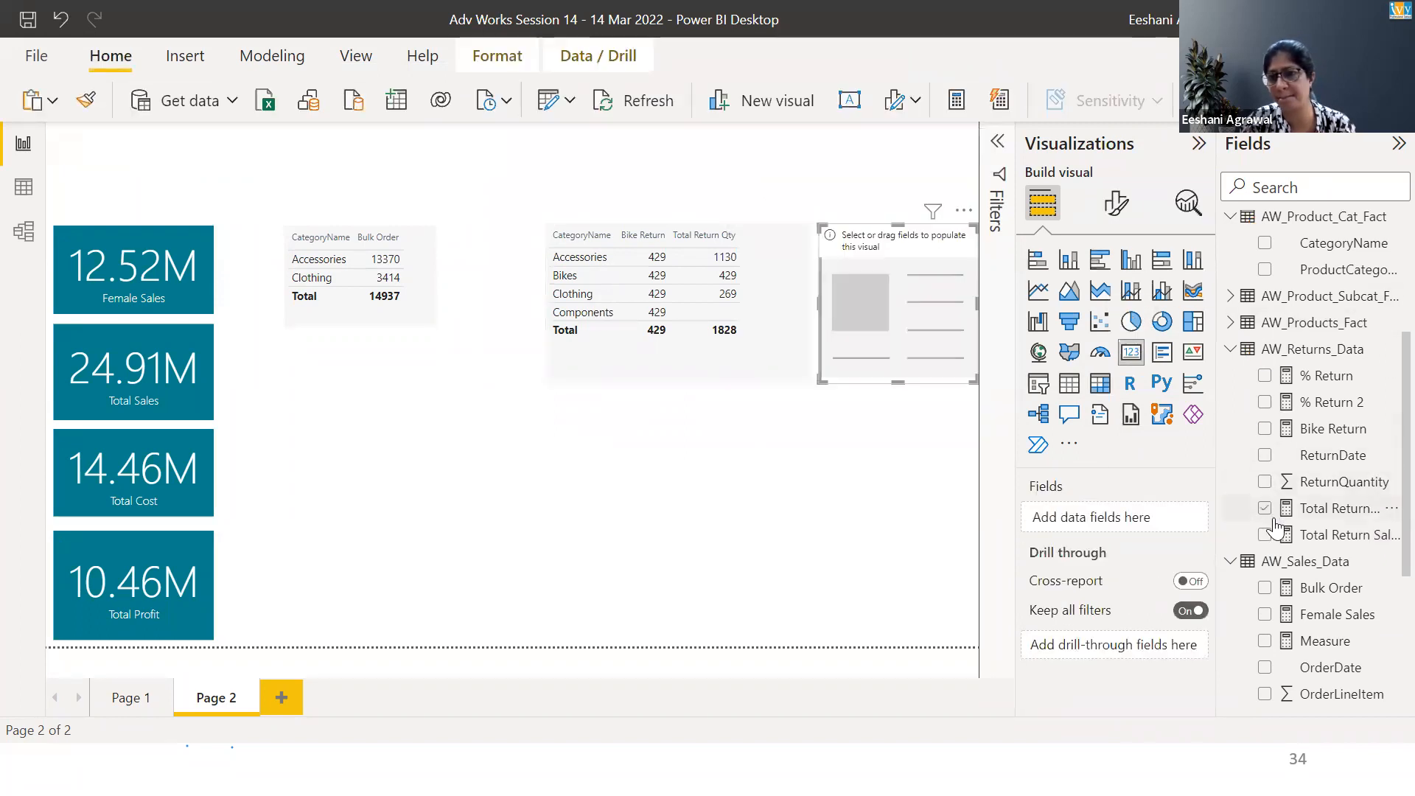
drag(1272, 541, 1177, 531)
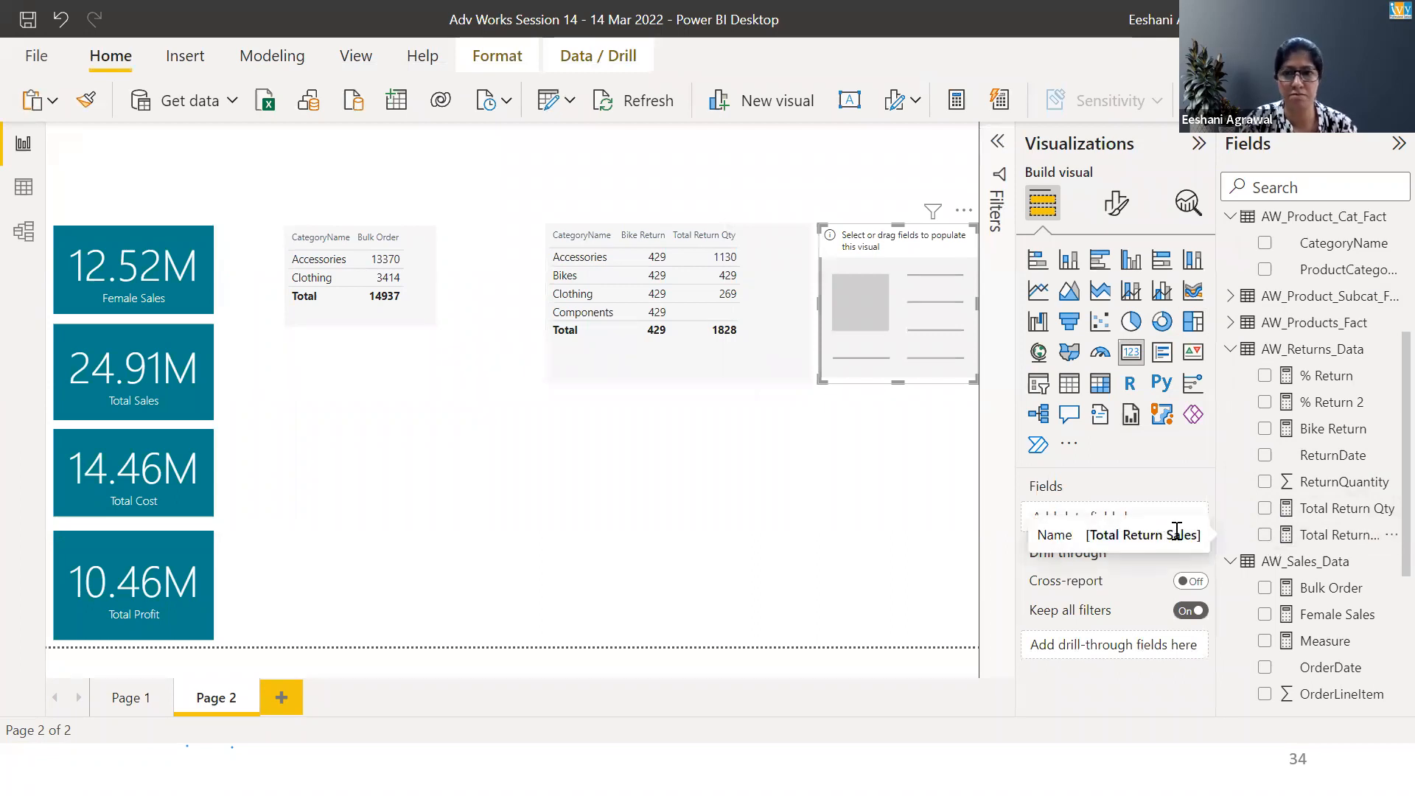
click(1261, 546)
click(1265, 535)
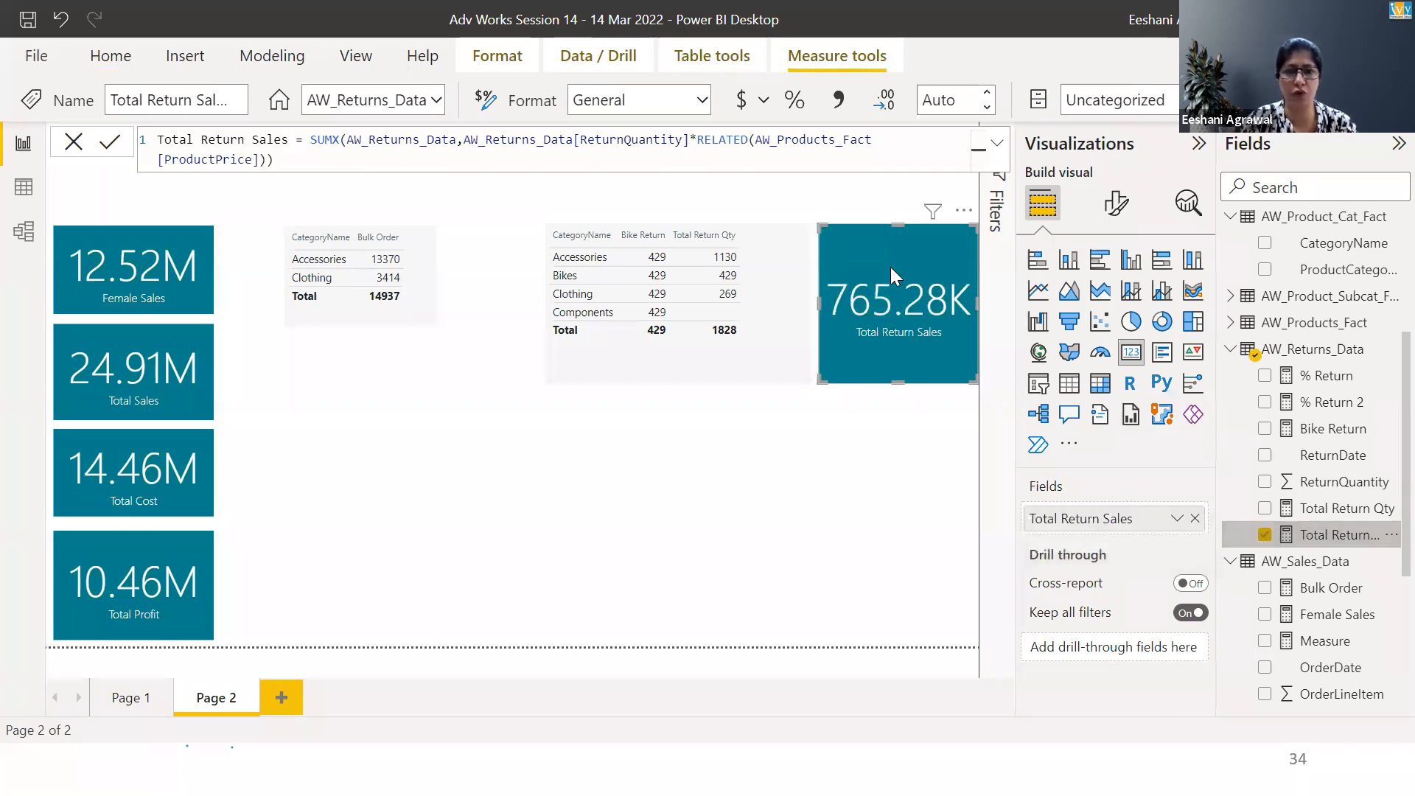
Move the Total Return Sales card beside the Total Sales card and reduce its height to match
drag(898, 237, 267, 370)
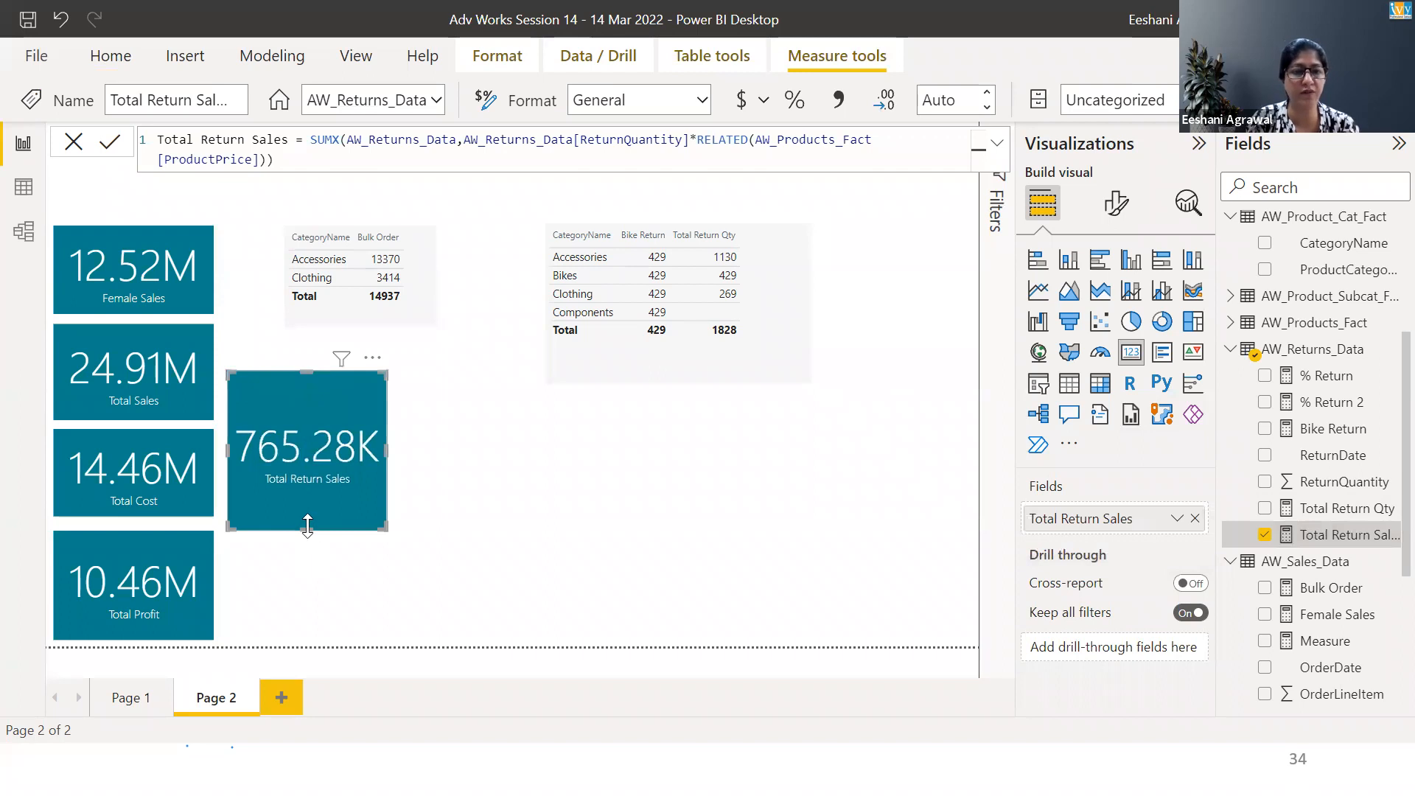
drag(307, 524, 308, 452)
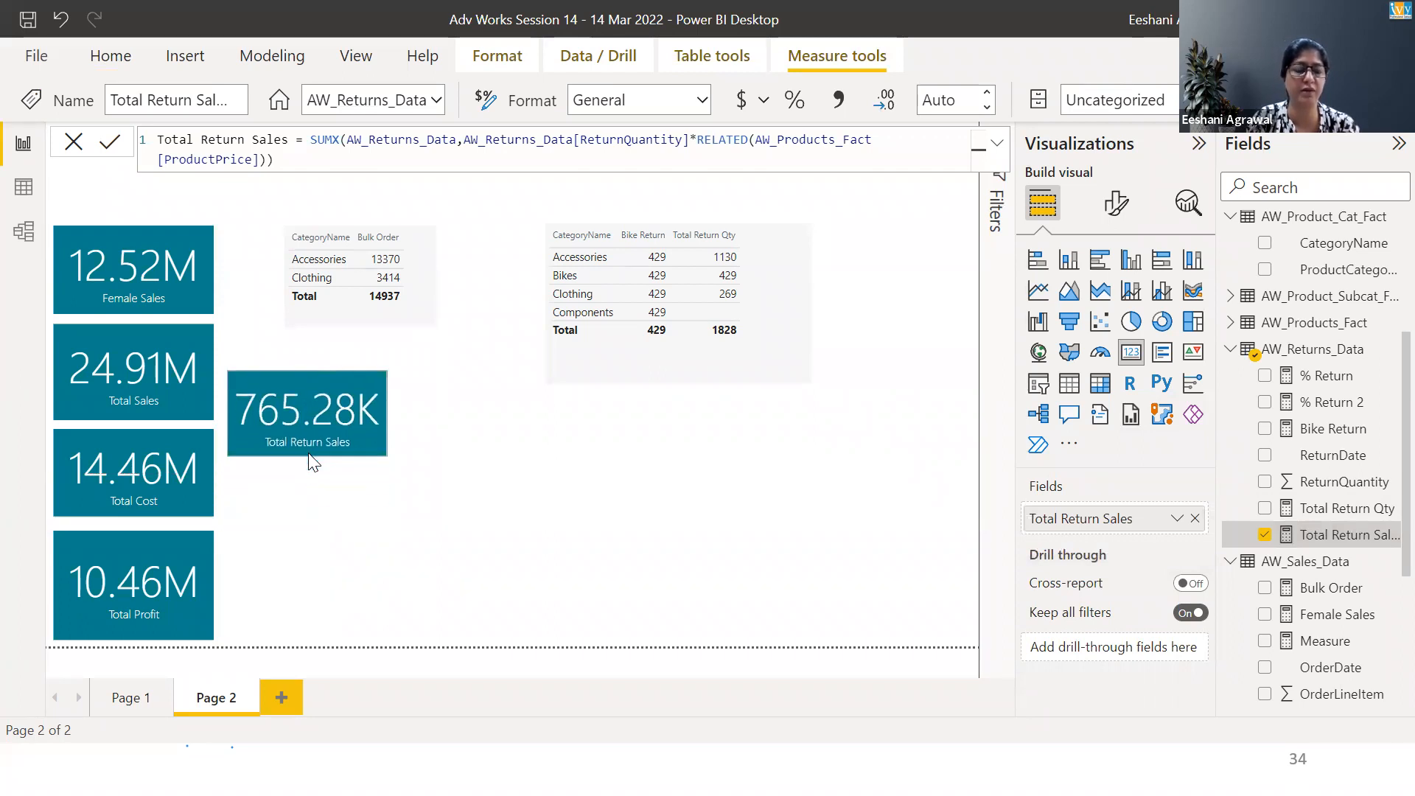
drag(313, 373, 312, 336)
right_click(312, 336)
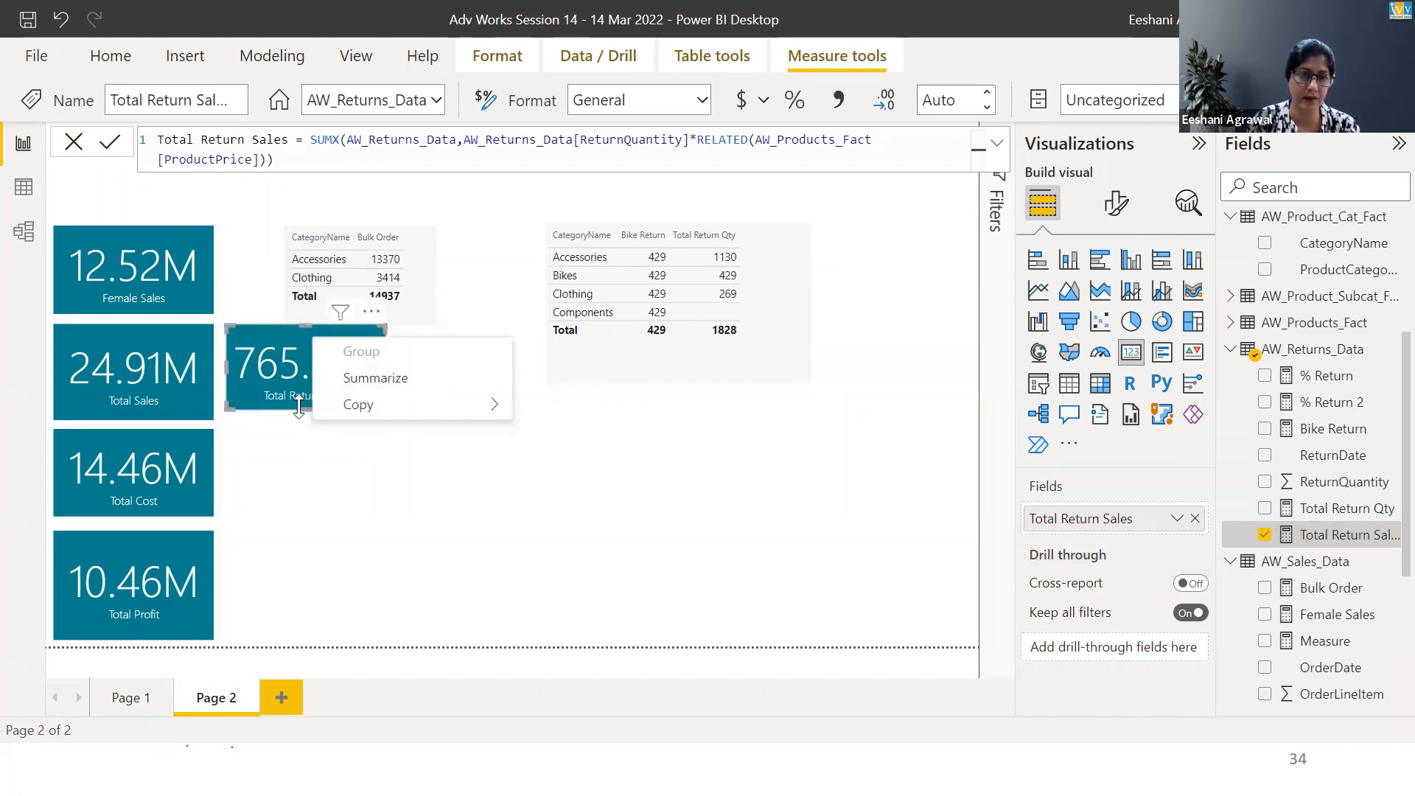
click(299, 406)
drag(299, 406, 303, 420)
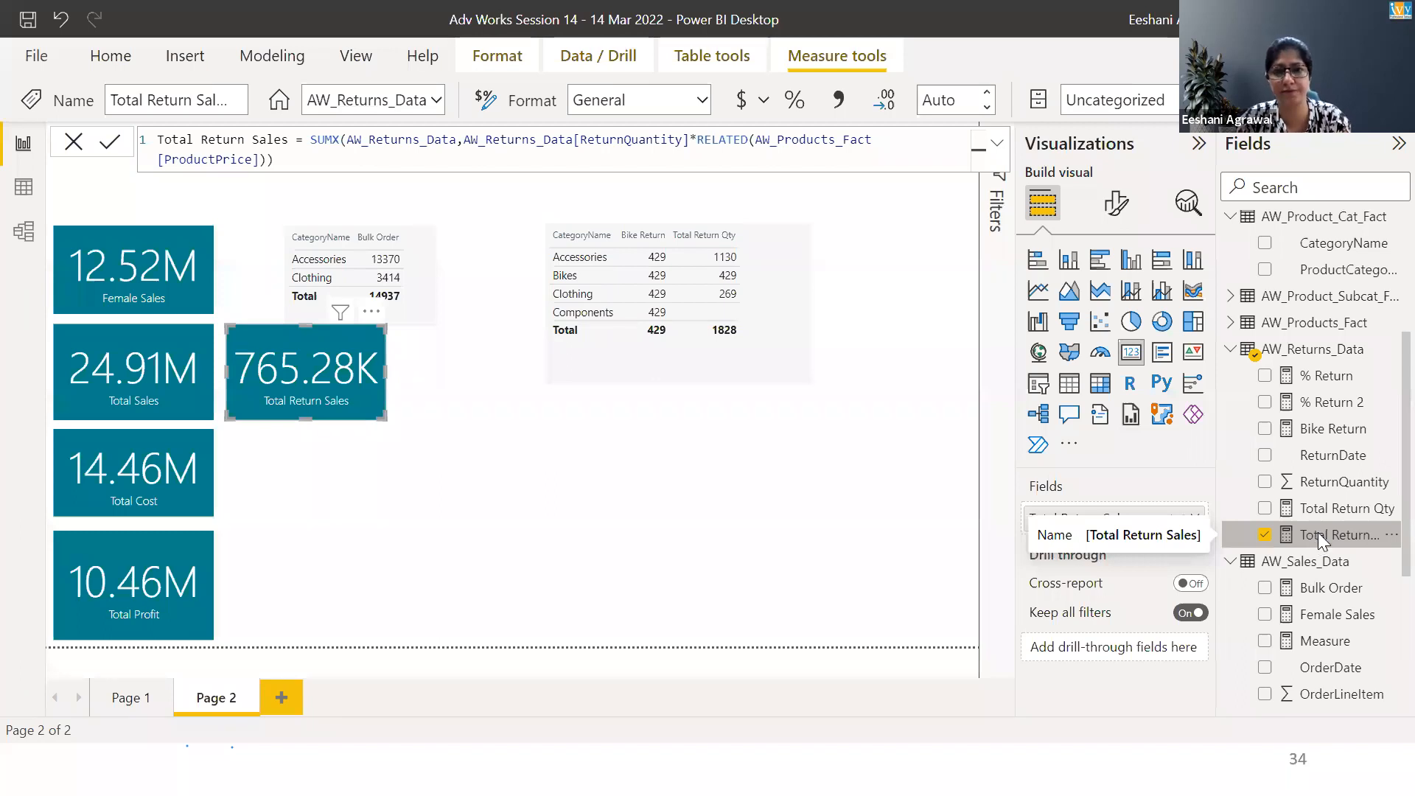
Review the exercise list on the presentation slide
key(alt+Tab)
key(alt+Tab)
key(alt+Tab)
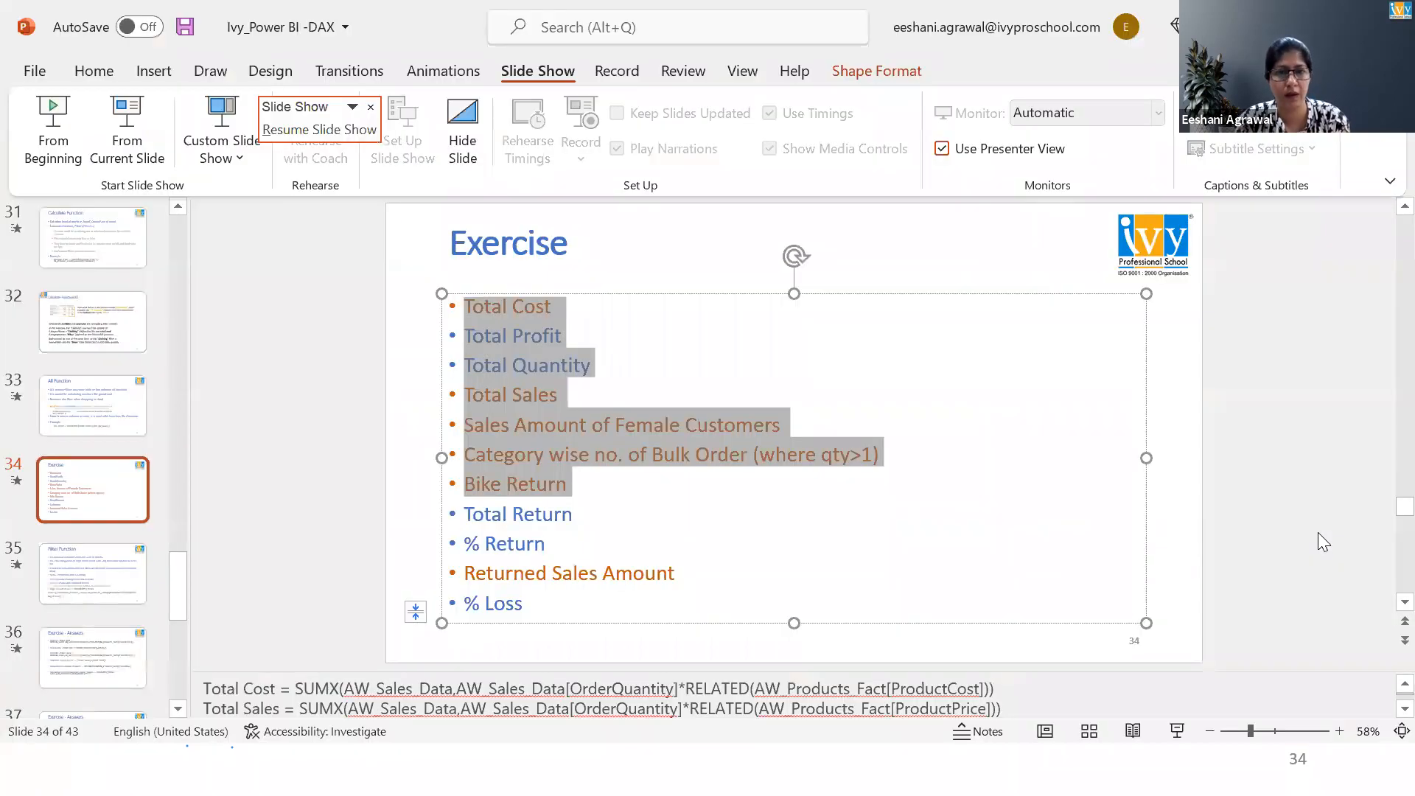
key(alt+Tab)
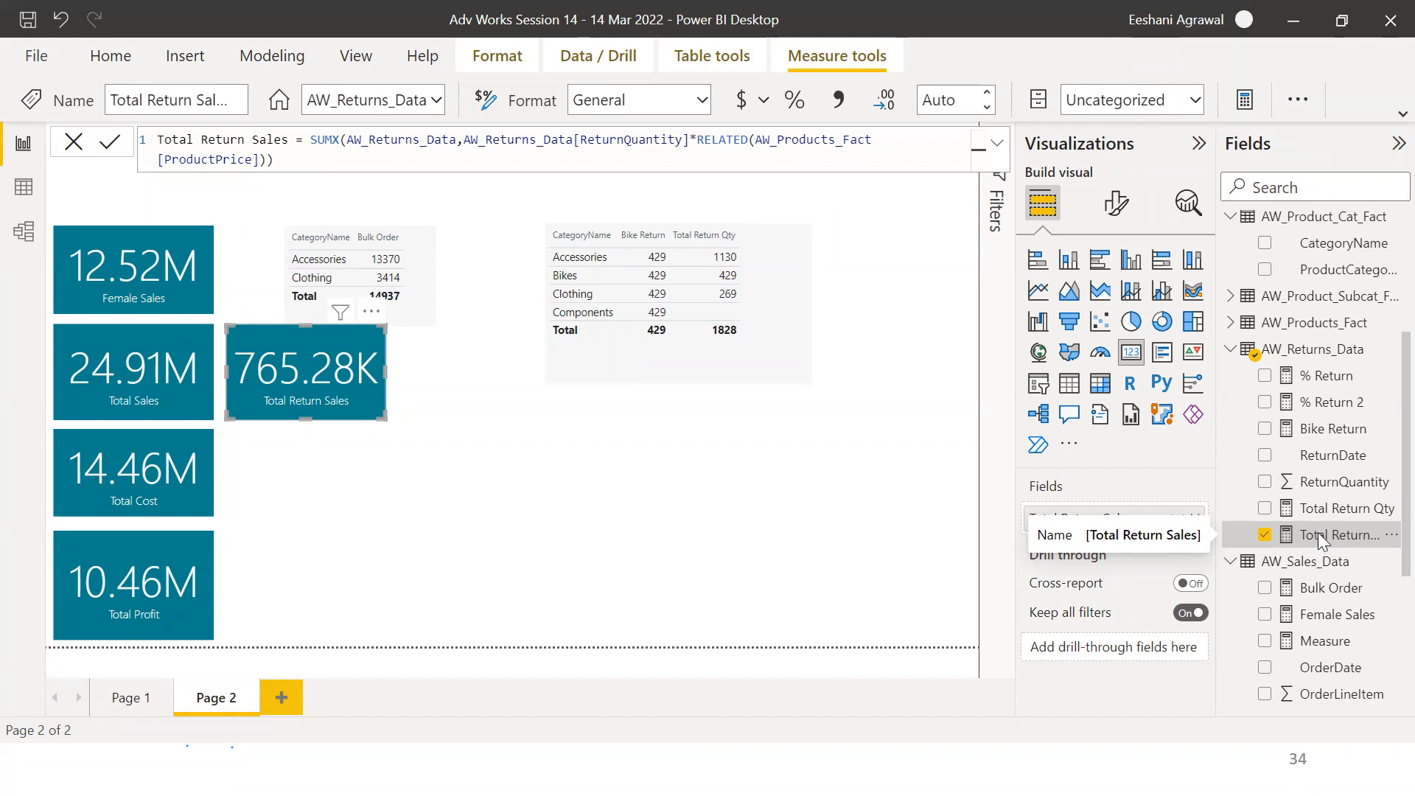
key(alt+Tab)
key(alt+Tab)
key(alt+Tab)
key(alt+Tab)
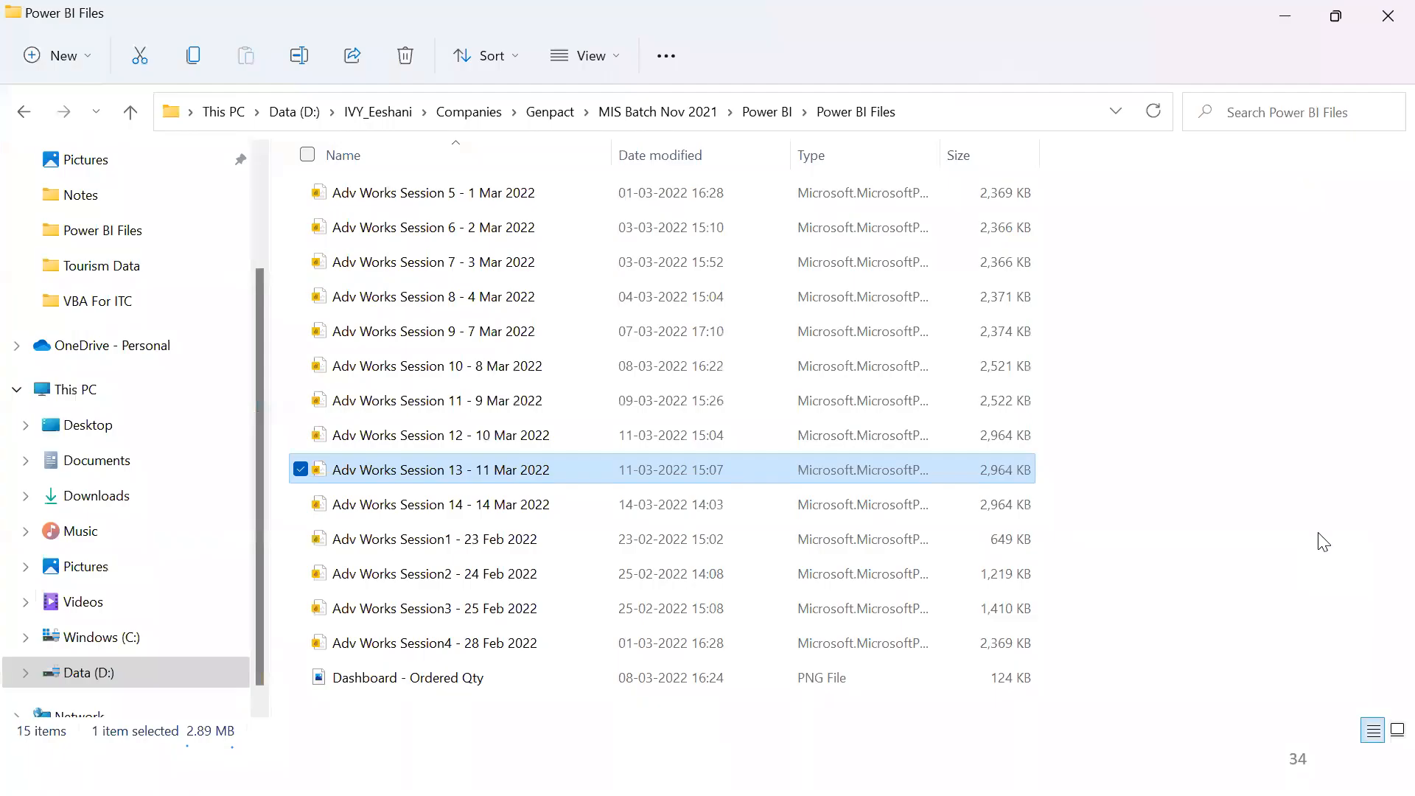
key(alt+Up)
key(alt+Up)
key(alt+Up)
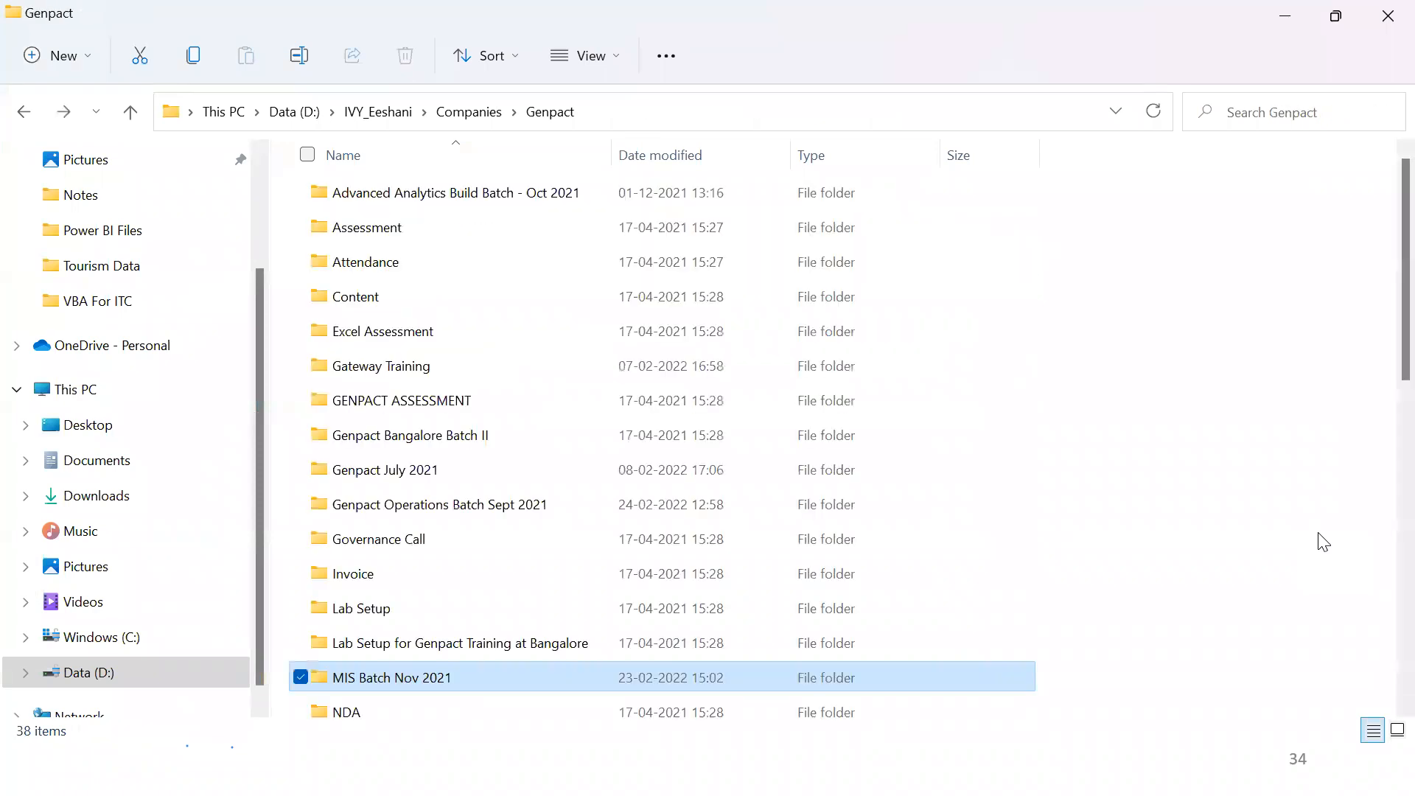
key(alt+Up)
key(alt+Up)
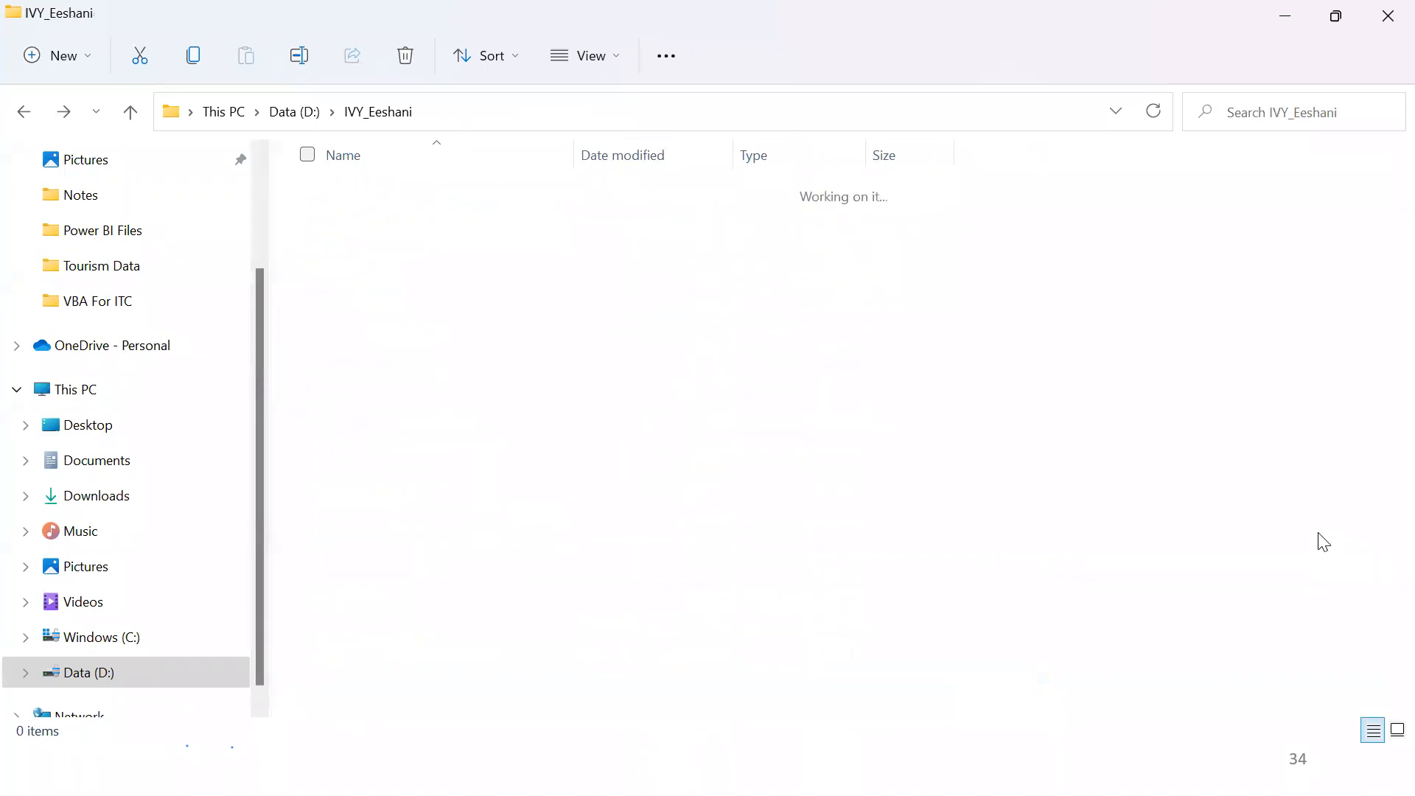
key(d)
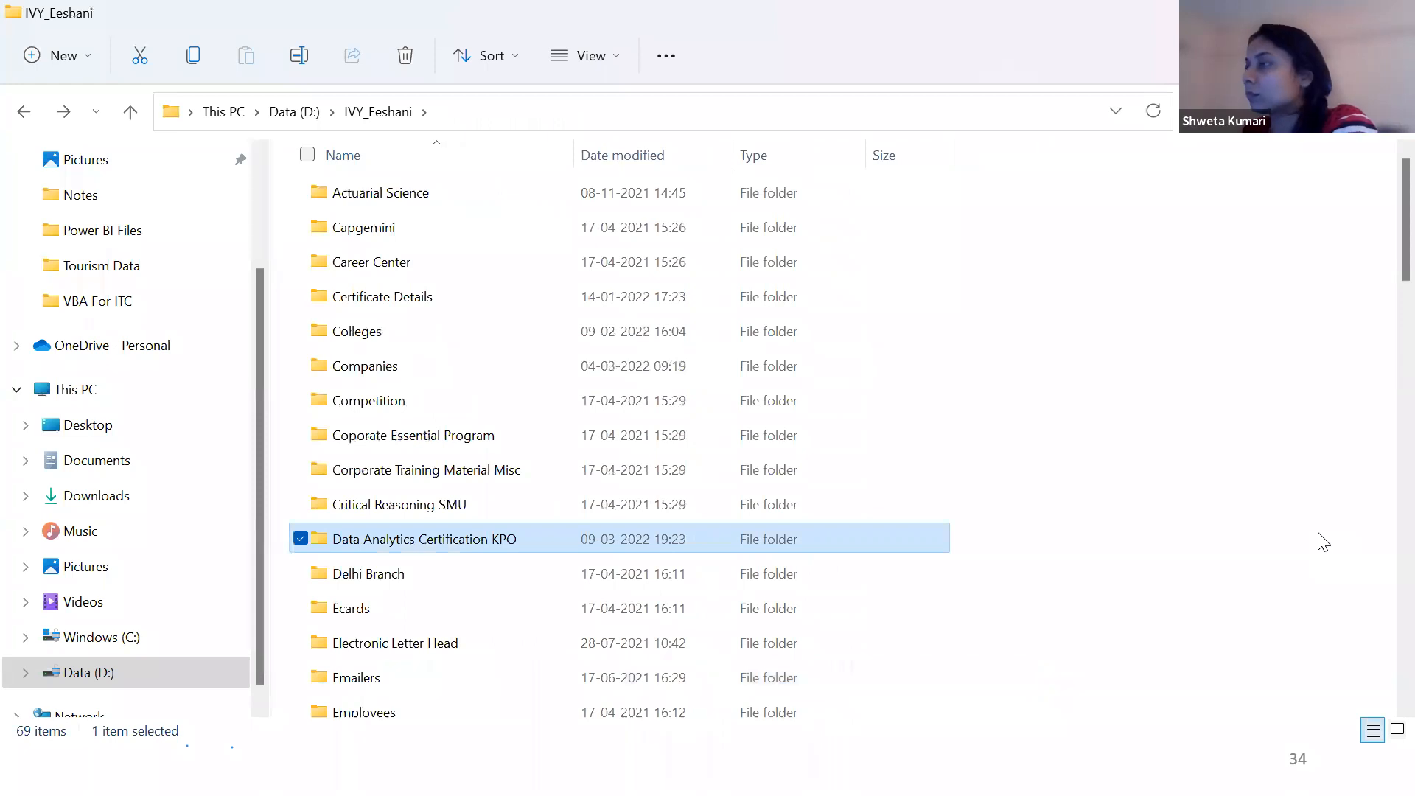
key(Return)
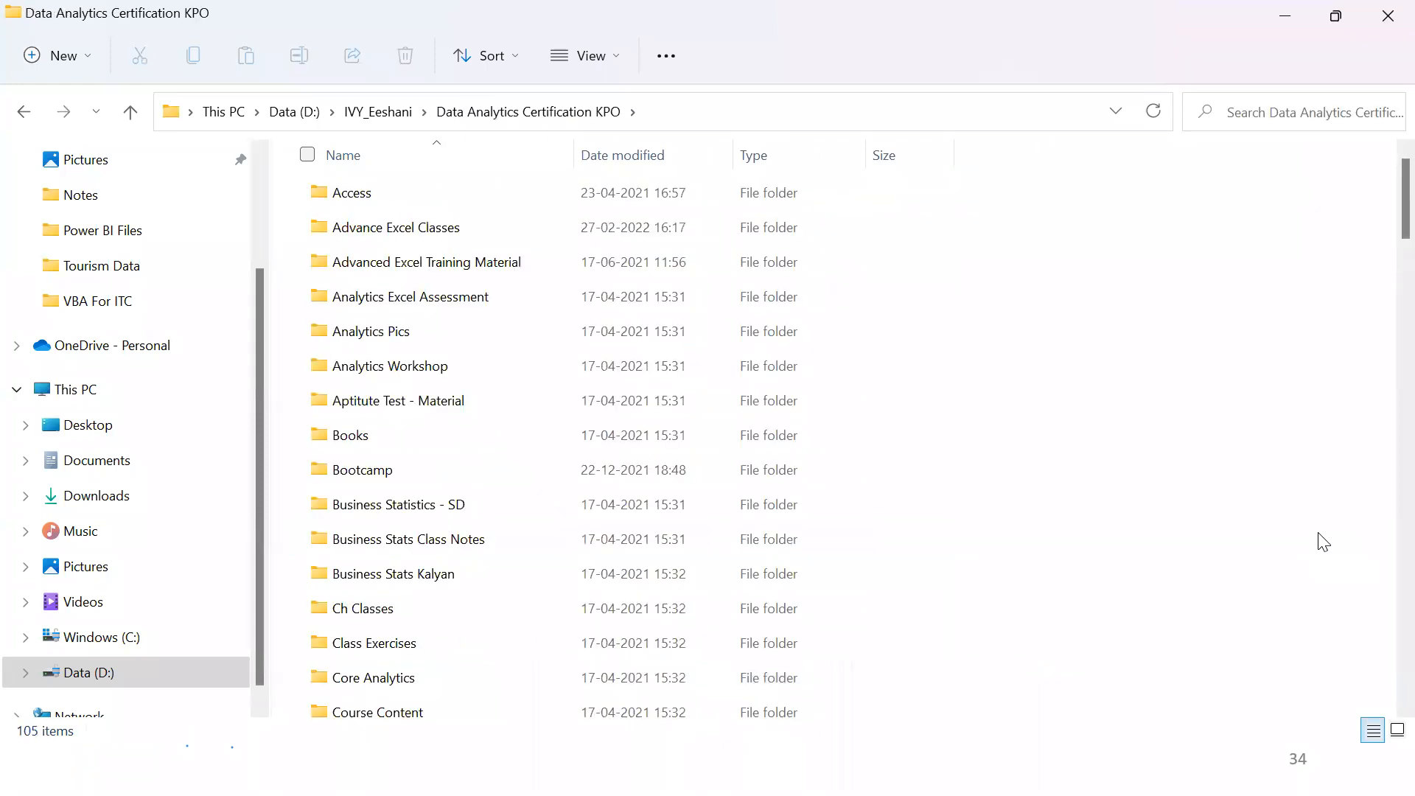
key(alt+Tab)
key(alt+Tab)
key(alt+shift+Tab)
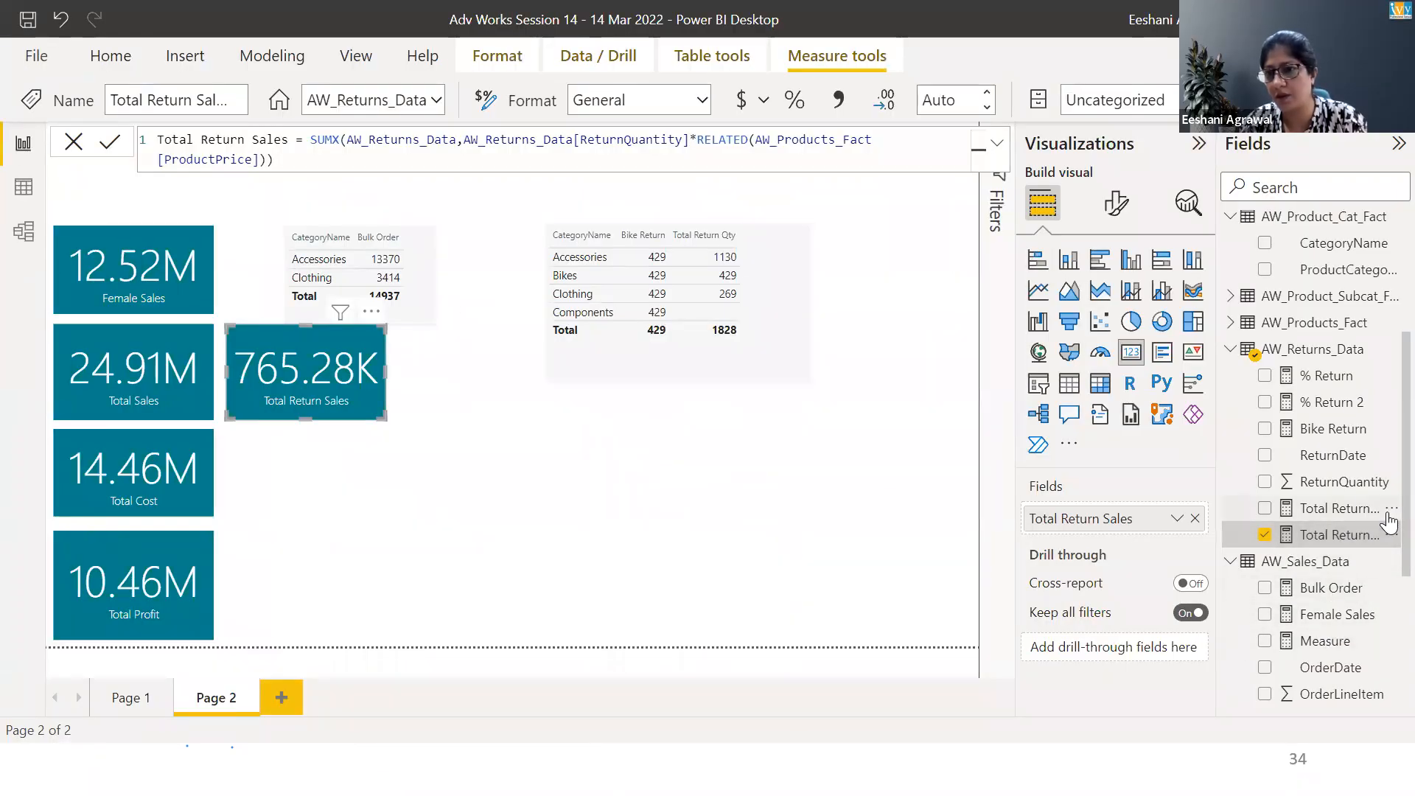
Open the Total Cost measure and select its formula to review it
scroll(1380, 515, down, 4)
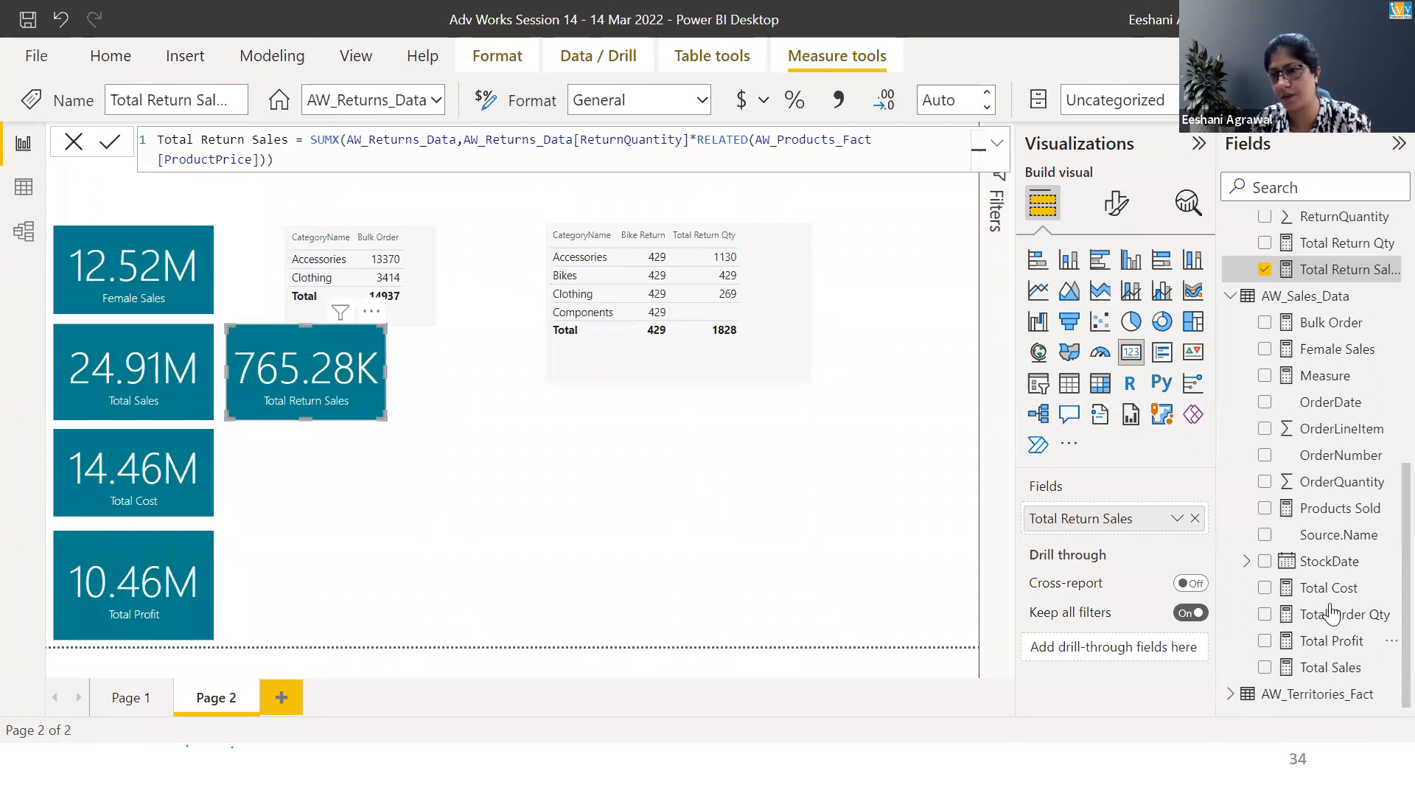
click(1326, 590)
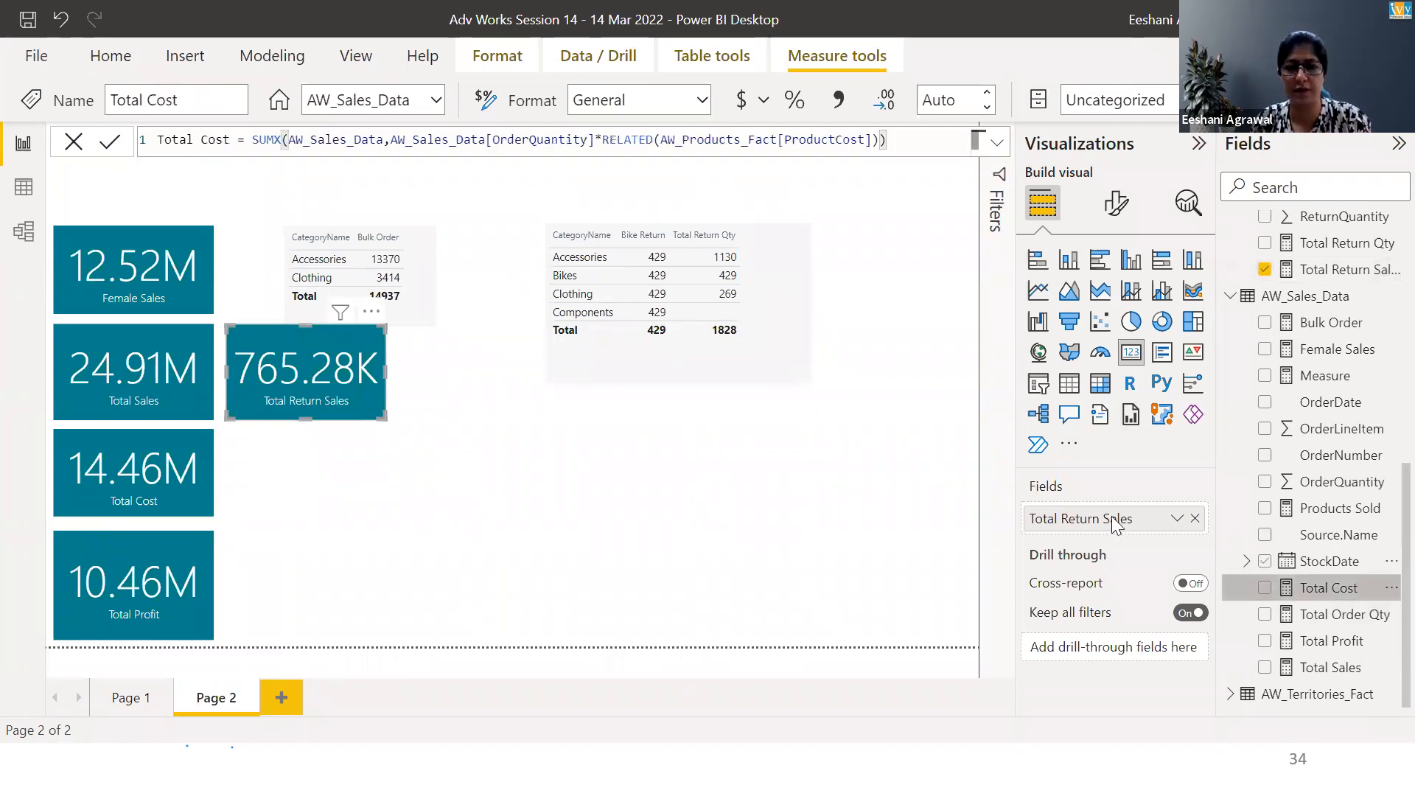
drag(912, 137, 143, 144)
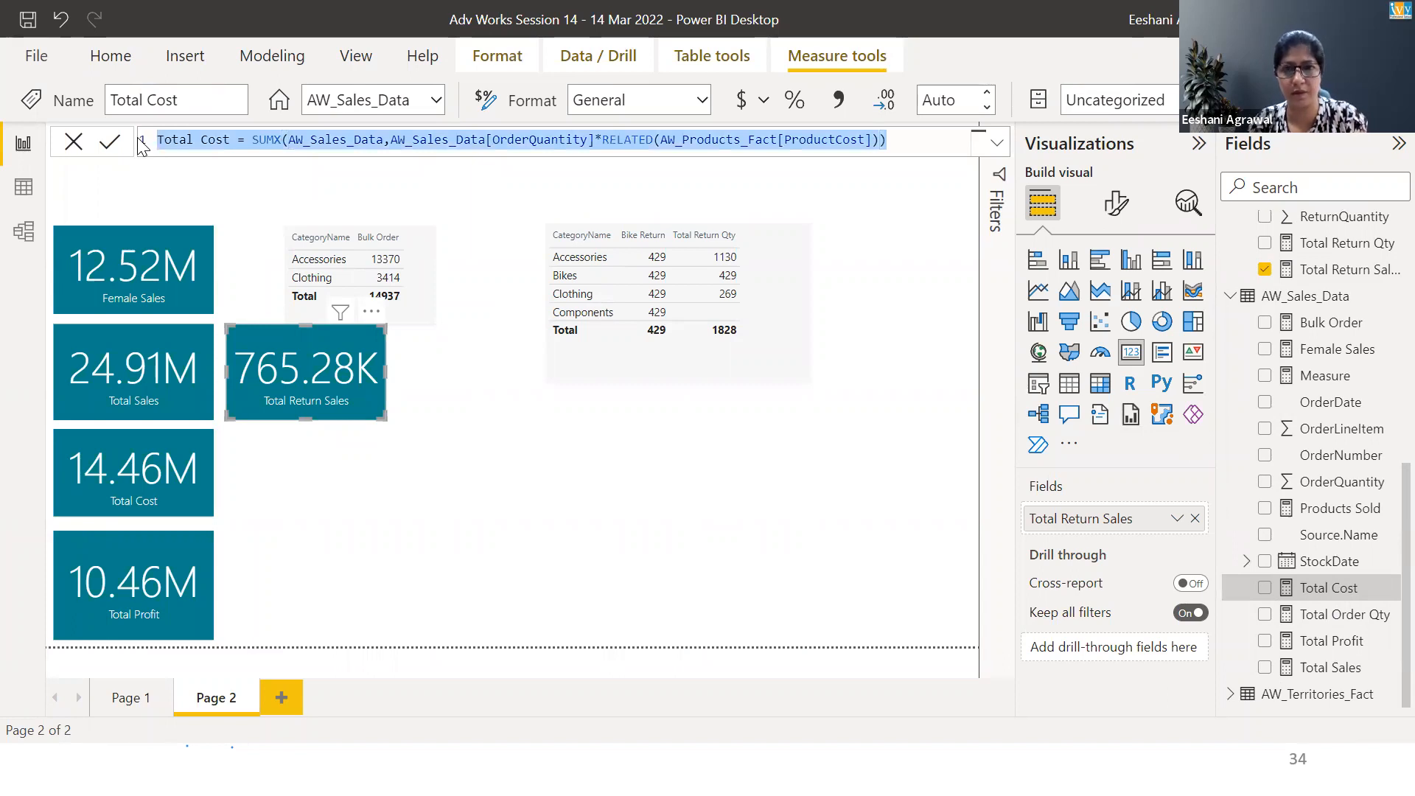
click(527, 647)
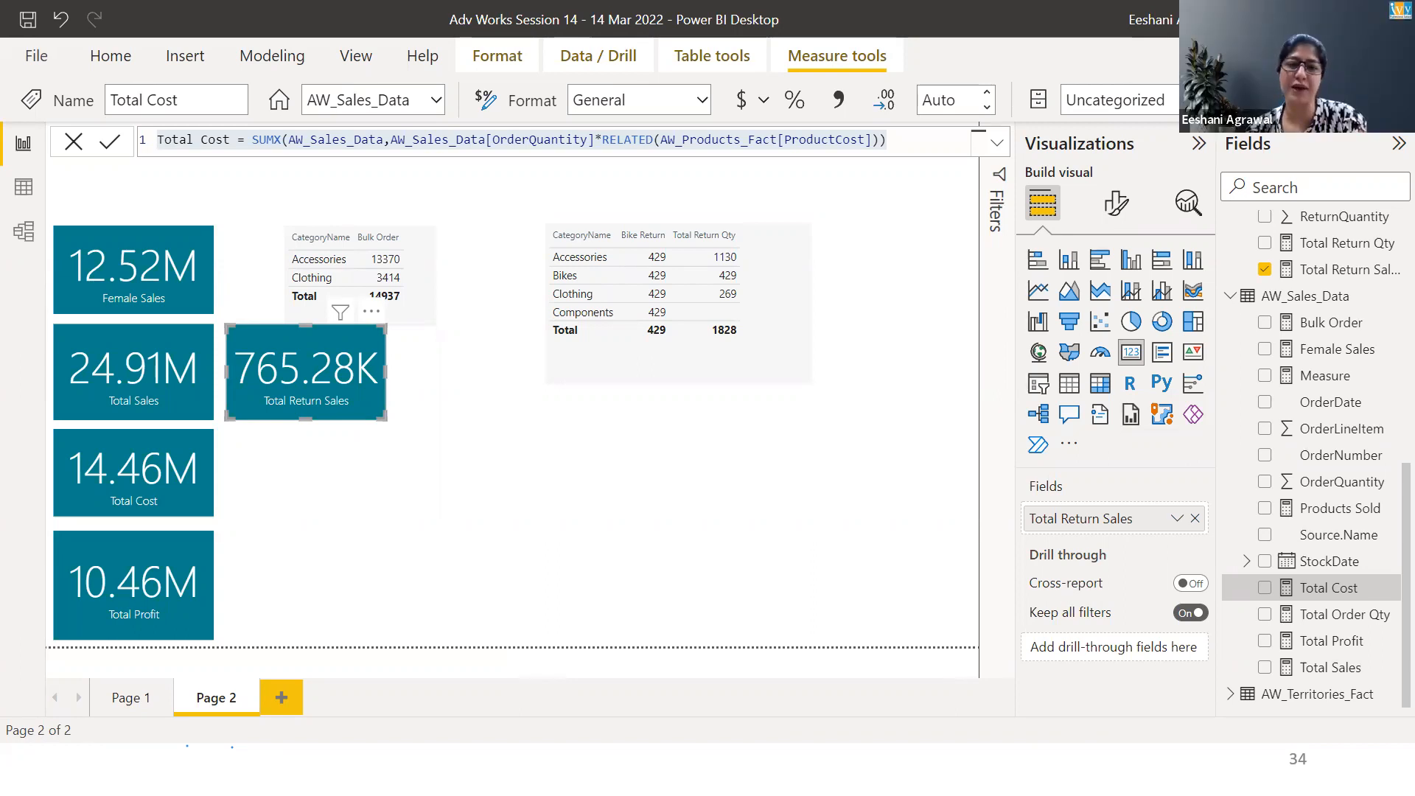
Switch to the presentation and change the last exercise item to read % Sales Loss
key(alt+Tab)
key(alt+Tab)
key(alt+Tab)
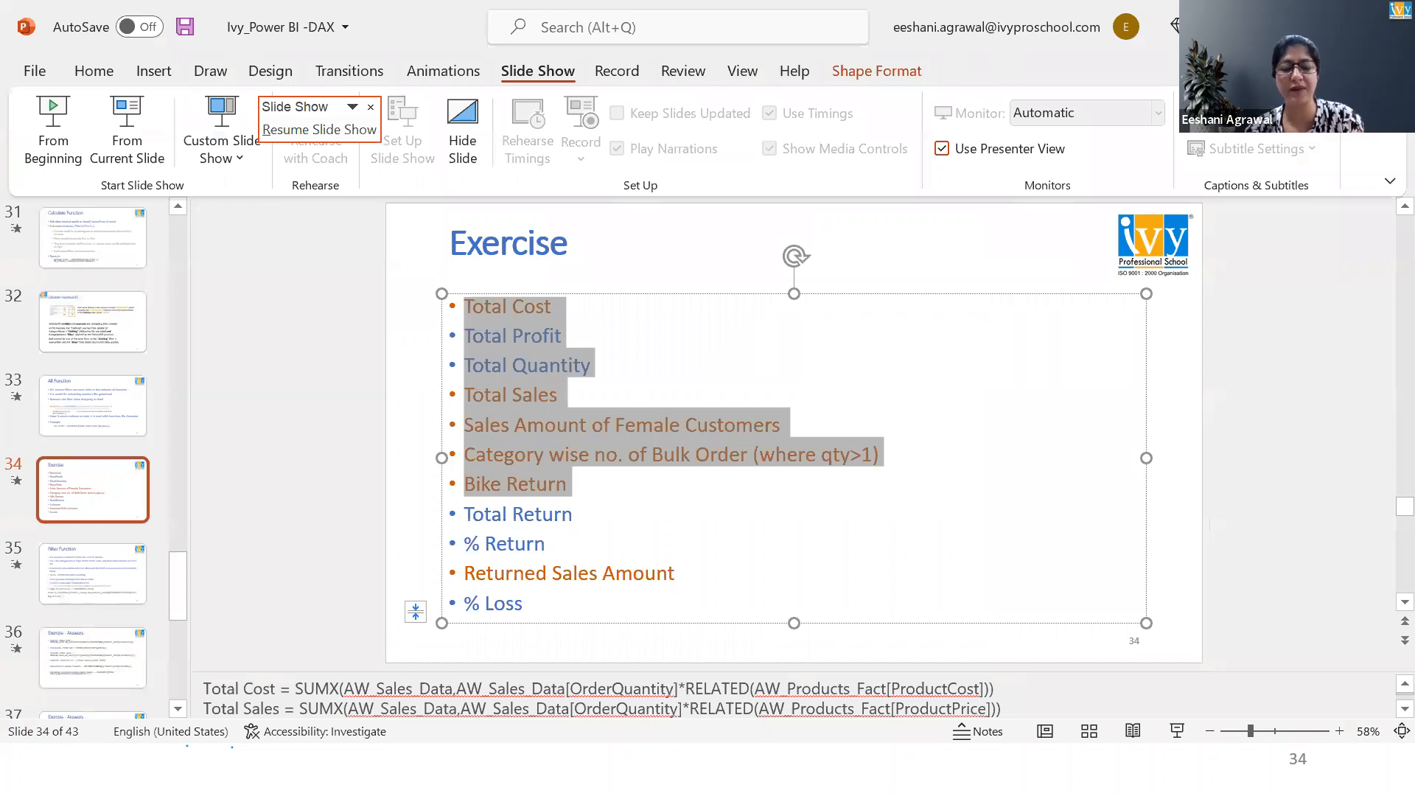
click(503, 612)
text(Sales)
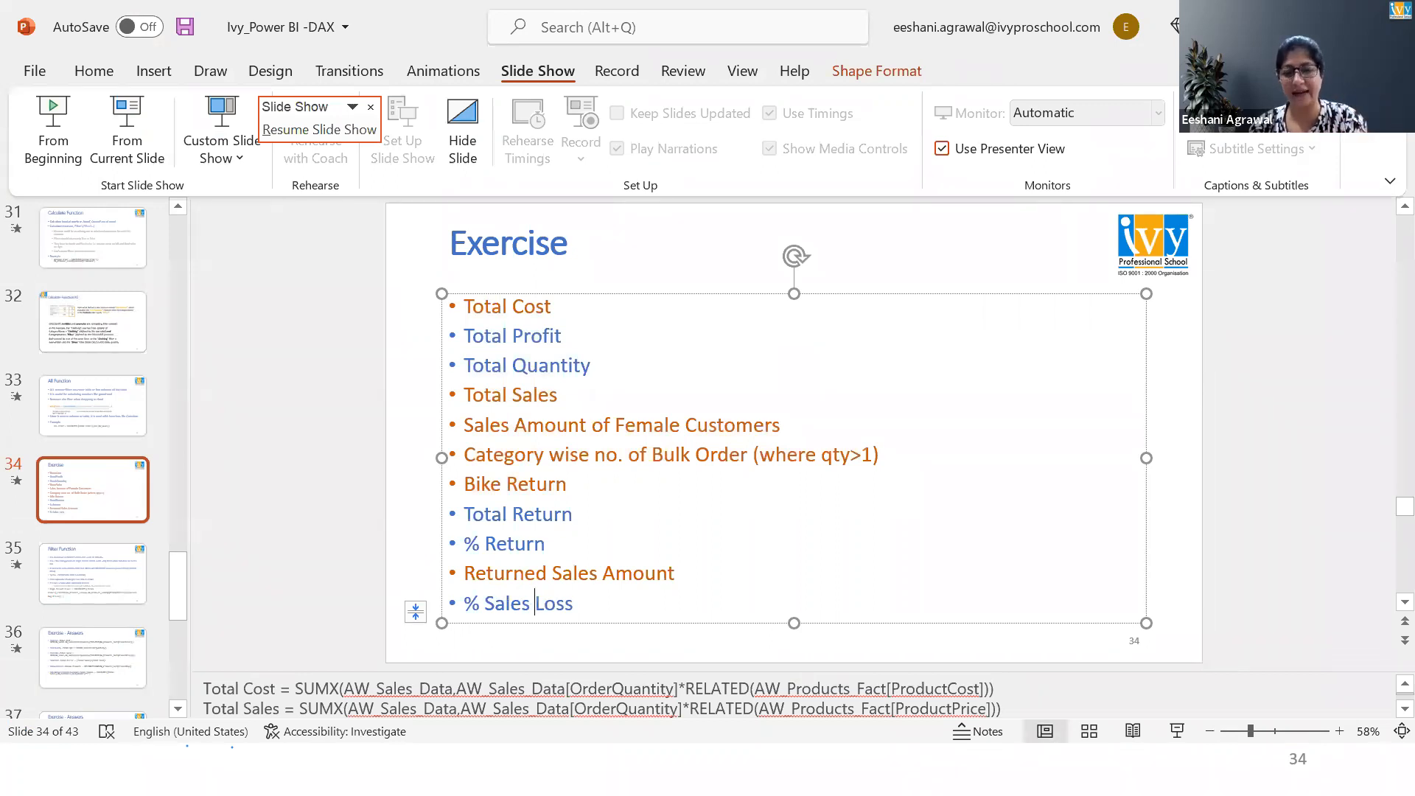
Create a new measure in AW_Sales_Data: % Sales Loss = AW_Returns_Data[Total Return Sales]/AW_Sales_Data[Total Sales]
key(alt+Tab)
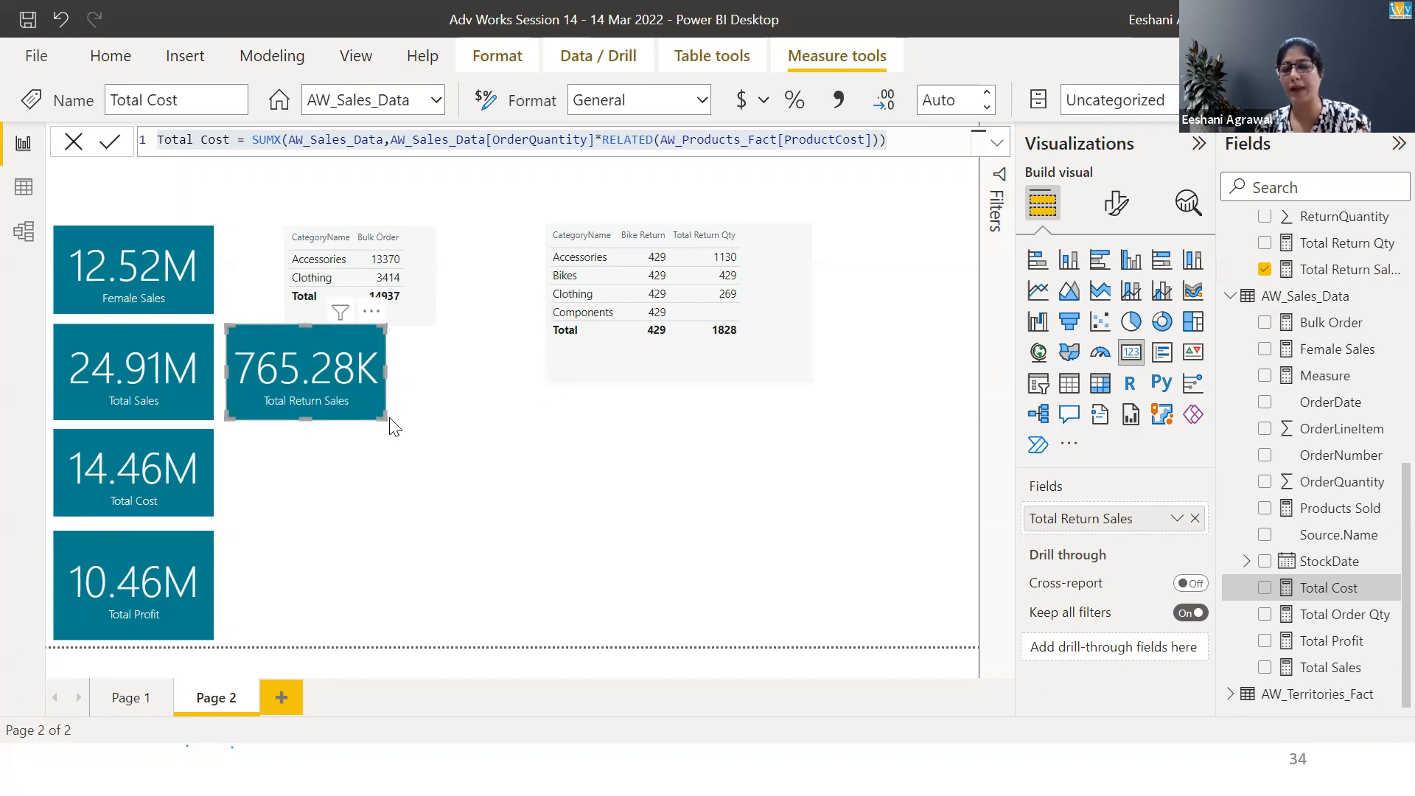
double_click(1322, 298)
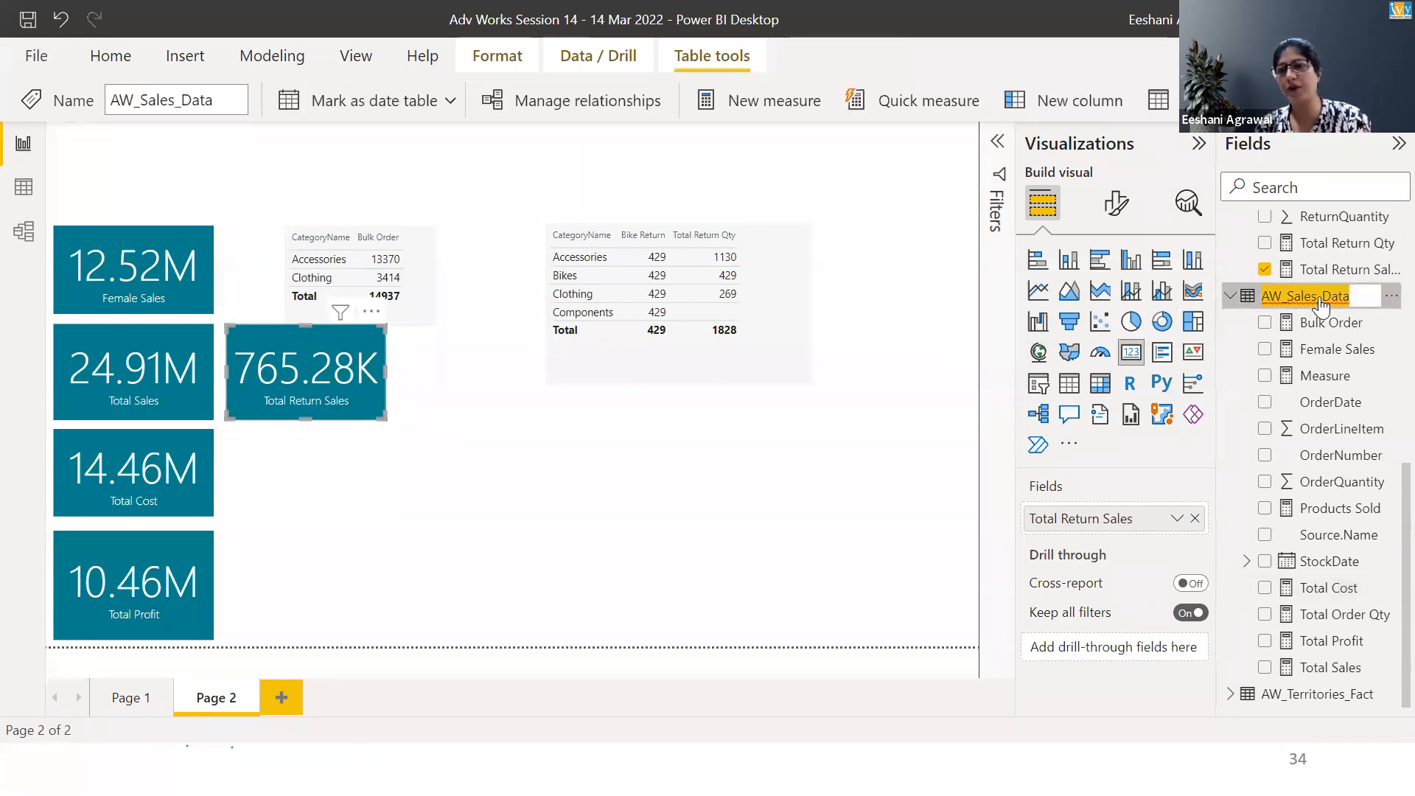
right_click(1248, 308)
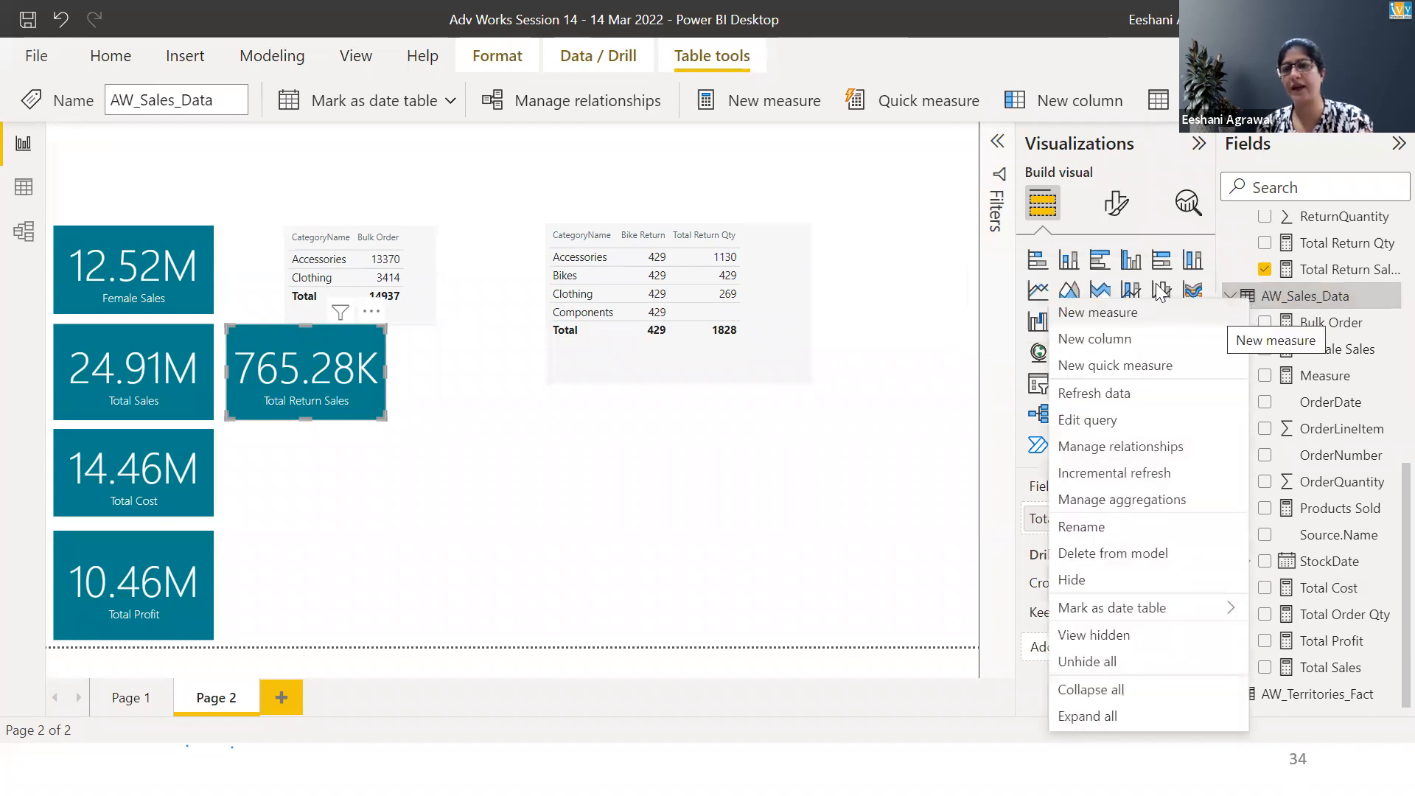
click(1115, 307)
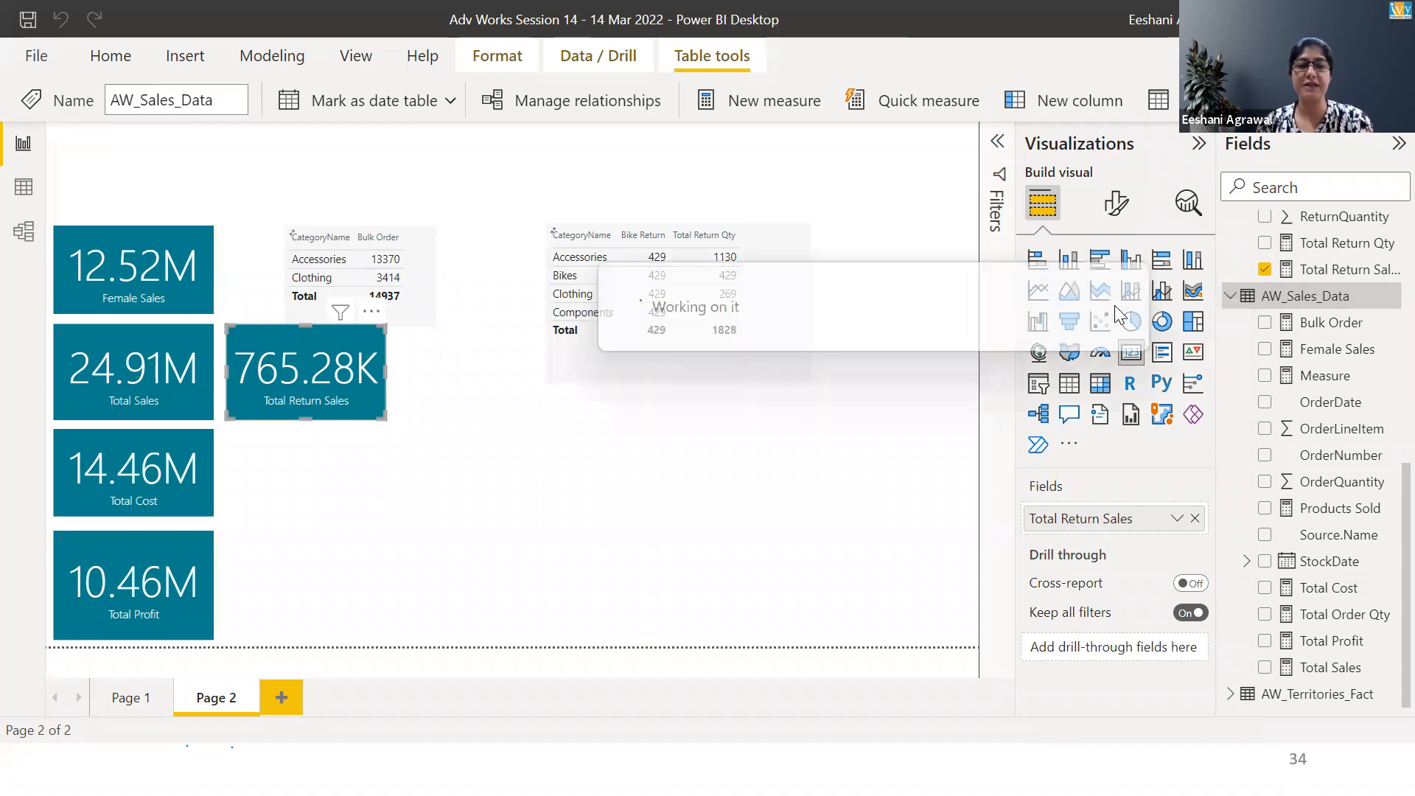
key(Home)
key(shift+Right)
key(shift+Right)
key(shift+Right)
key(shift+Right)
key(shift+Right)
key(shift+Right)
key(shift+Right)
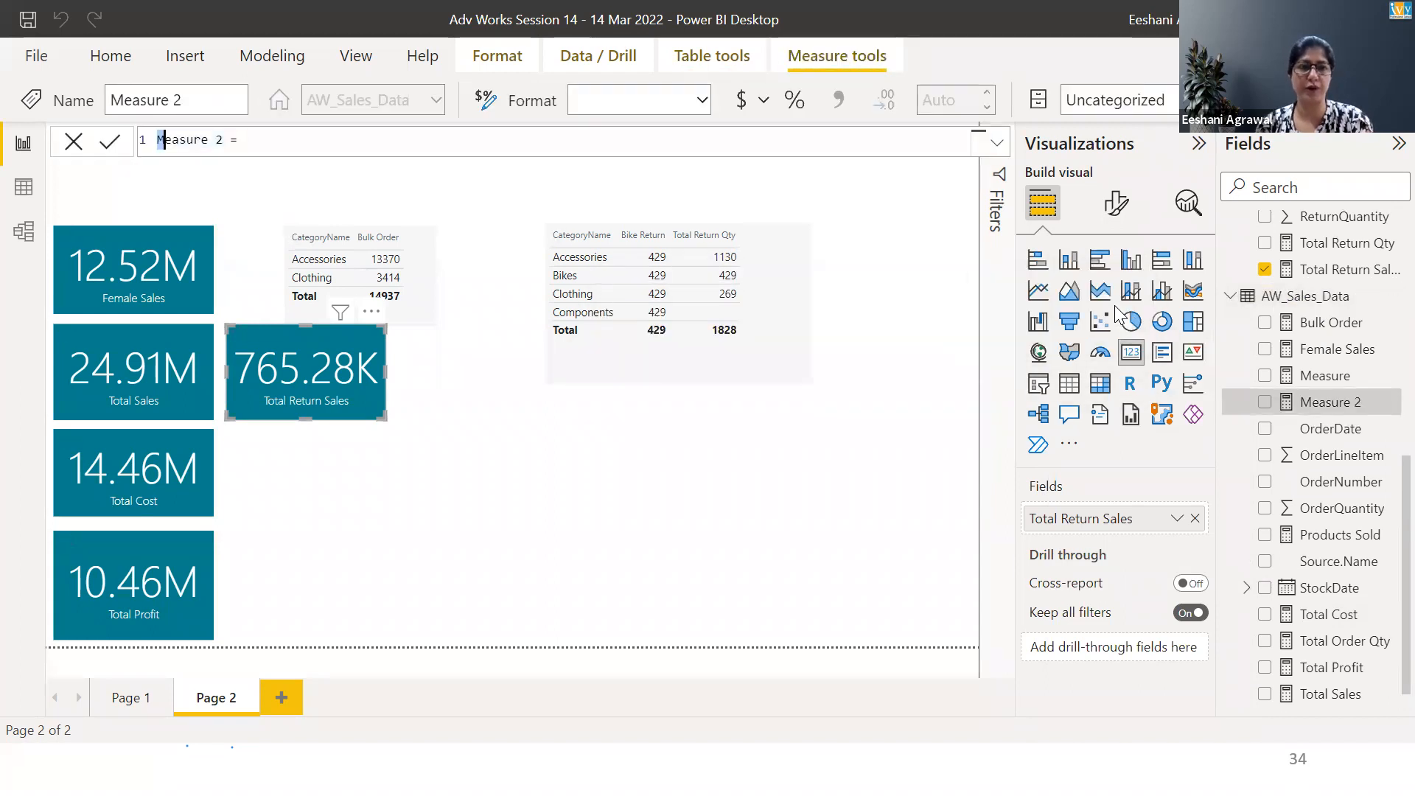
key(shift+Right)
key(shift+Right)
text(% Sal)
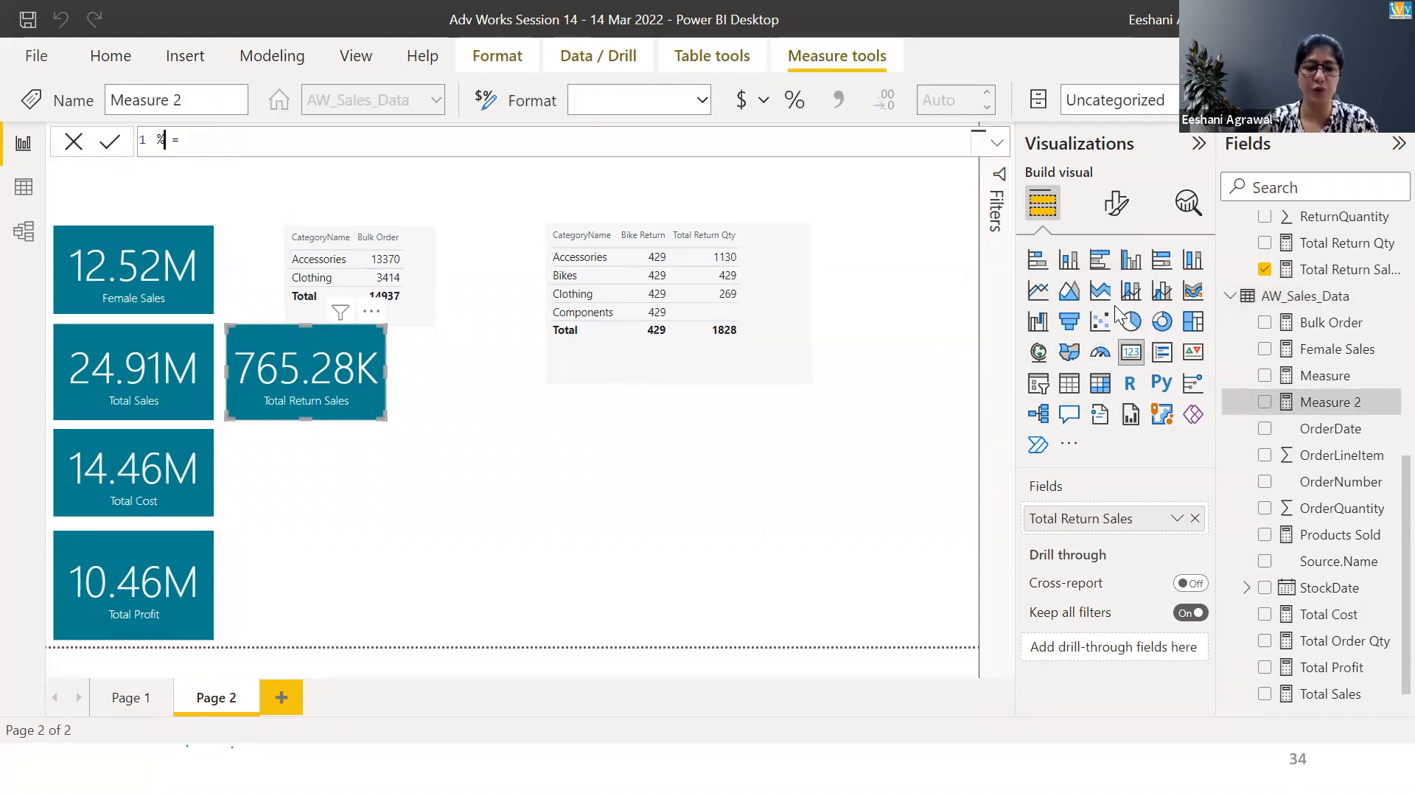
text(es Loss =)
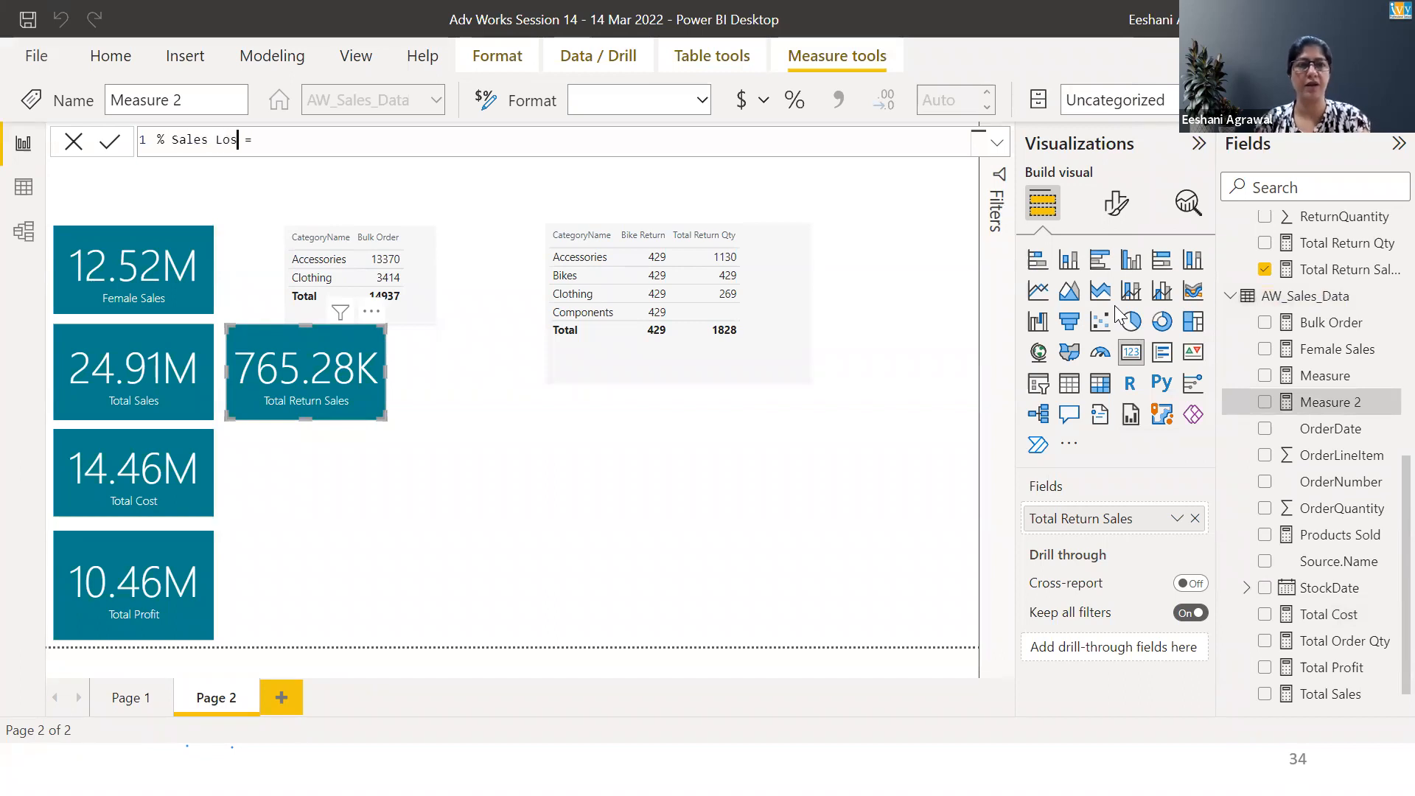
text(tot)
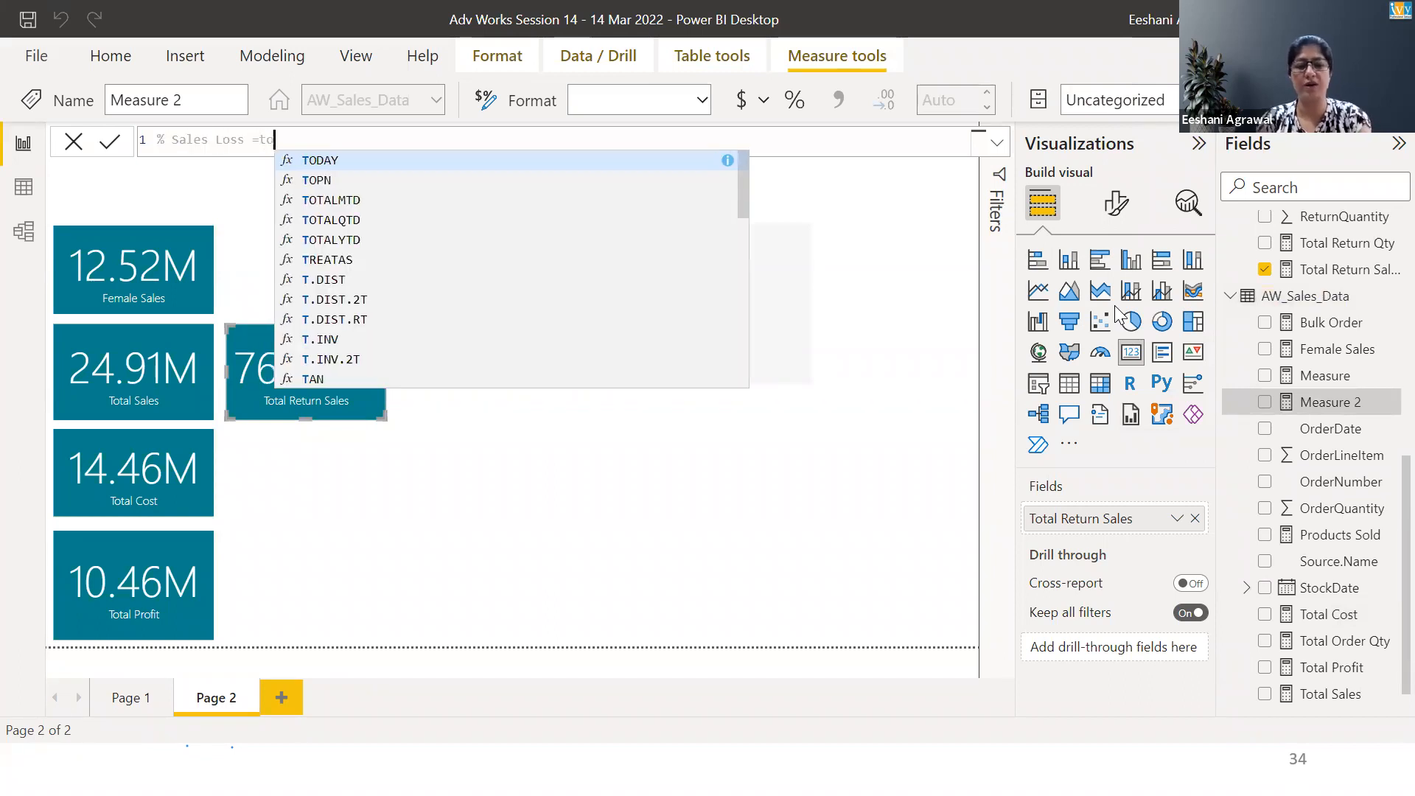
key(Down)
key(Down)
key(Down)
key(Down)
key(Down)
key(Down)
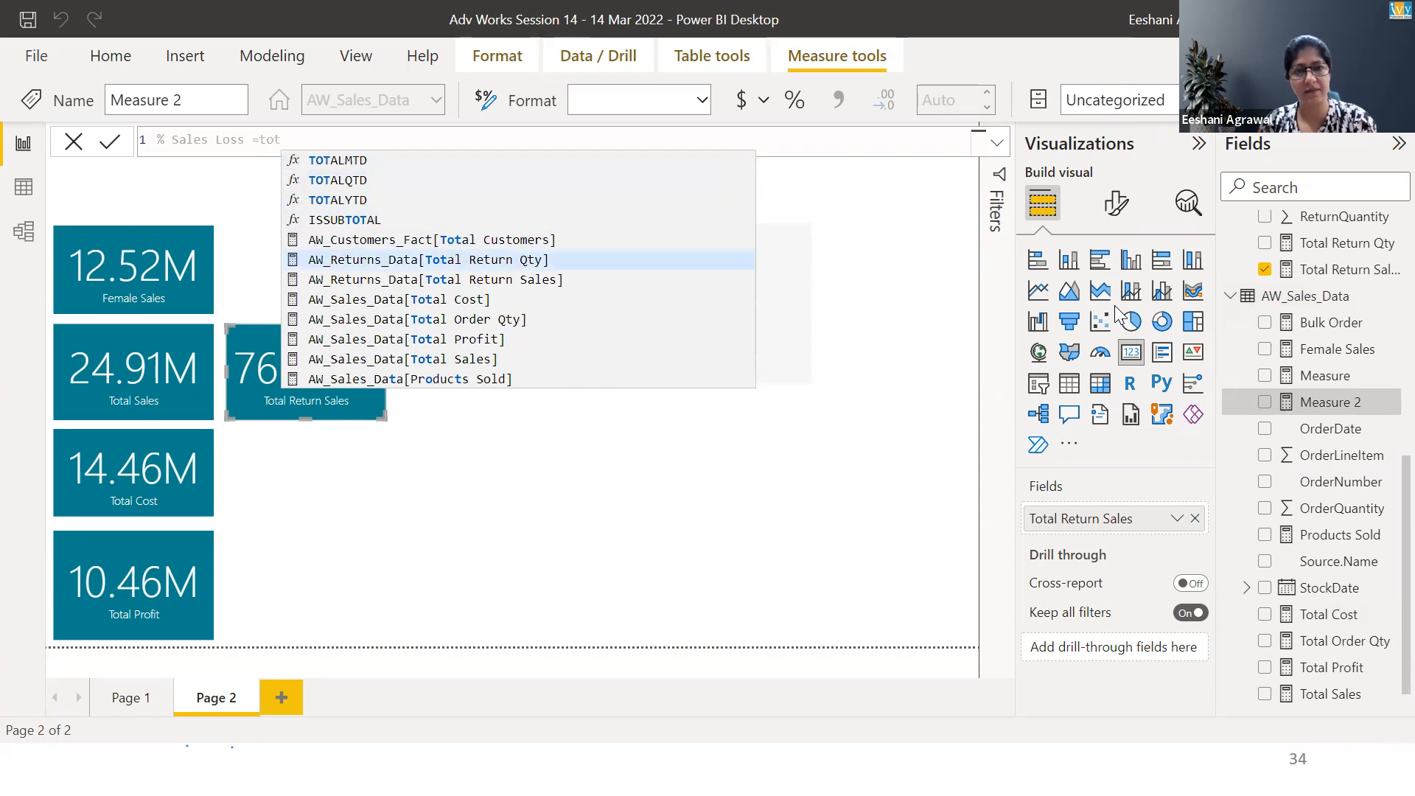
key(Tab)
text(/total)
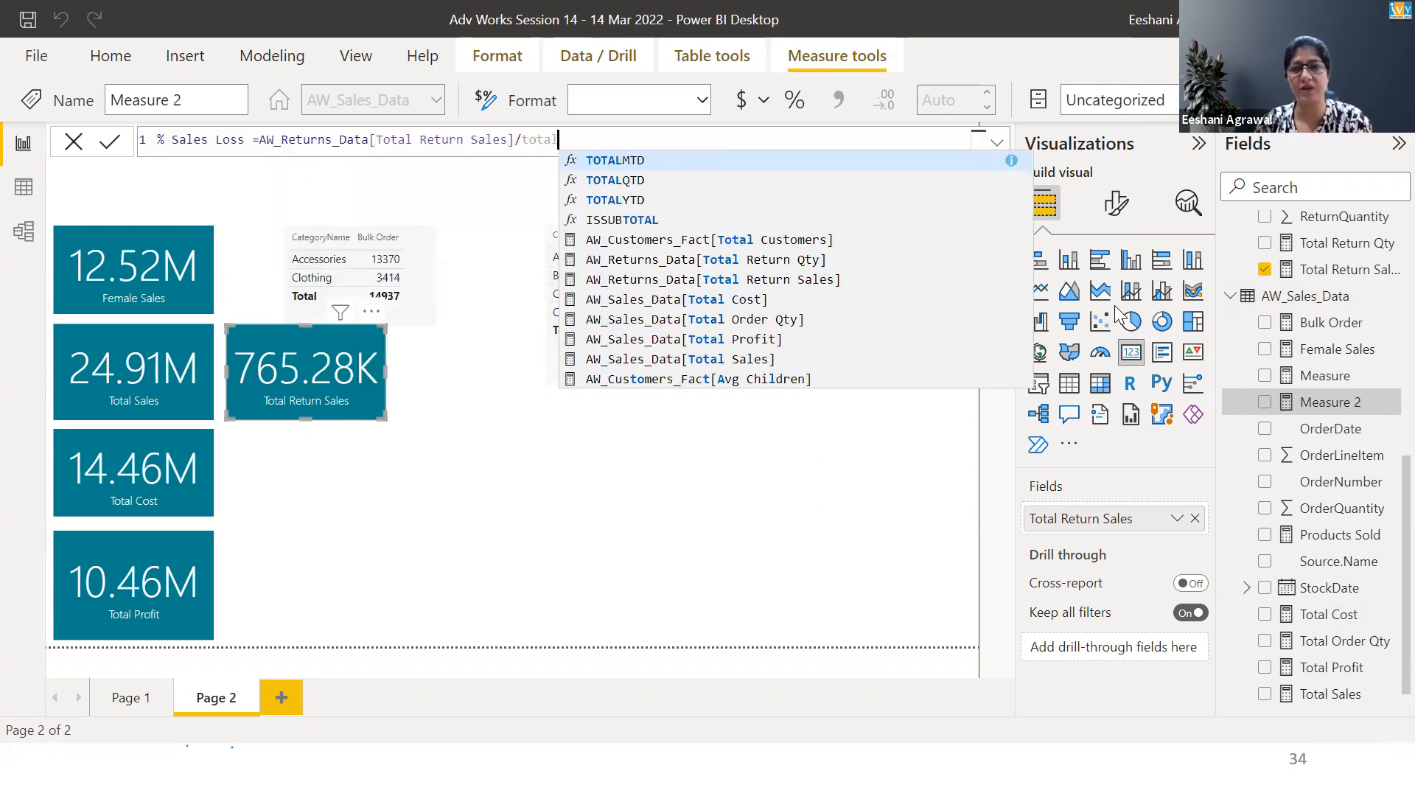
key(Down)
key(Down)
key(Down)
key(Down)
key(Down)
key(Down)
key(Down)
key(Down)
key(Down)
key(Down)
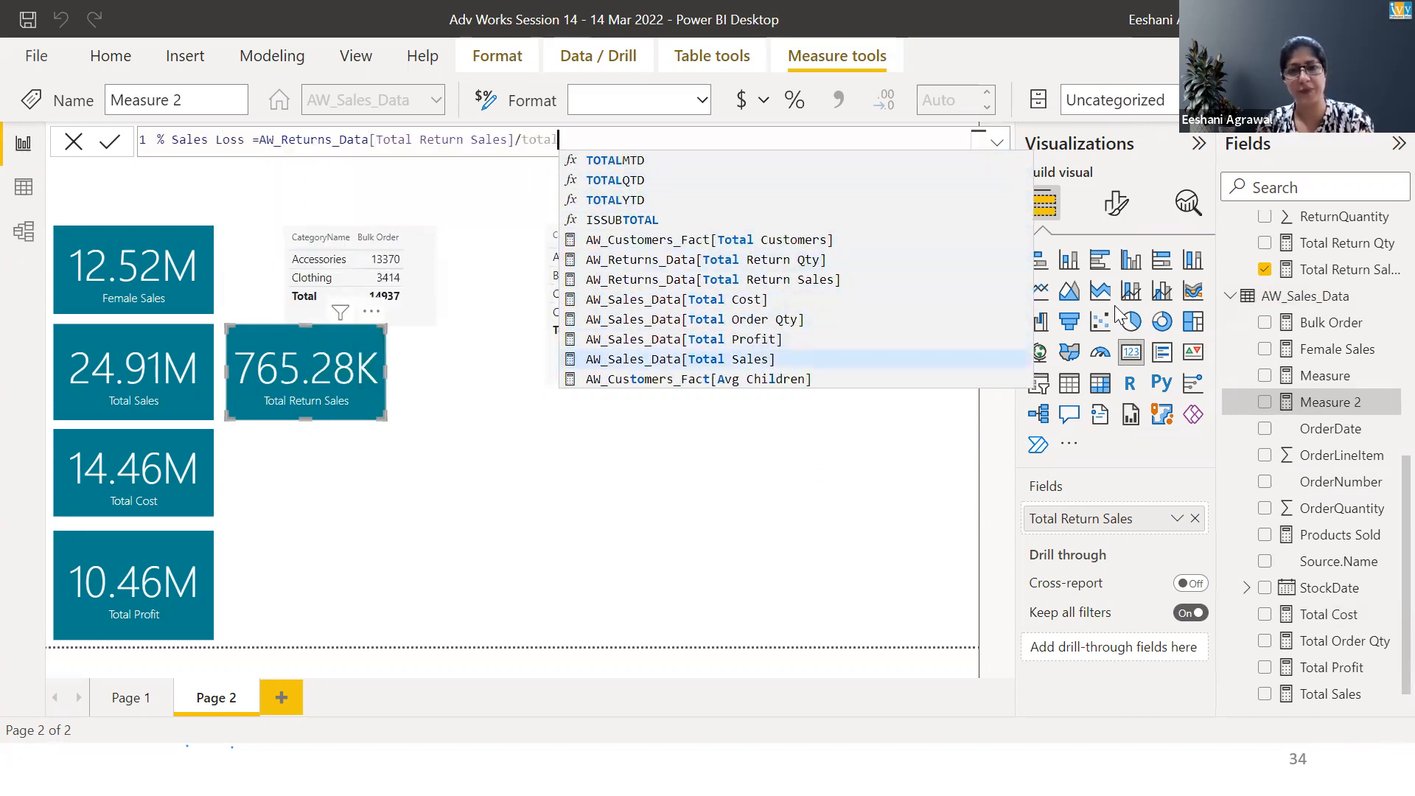
key(Tab)
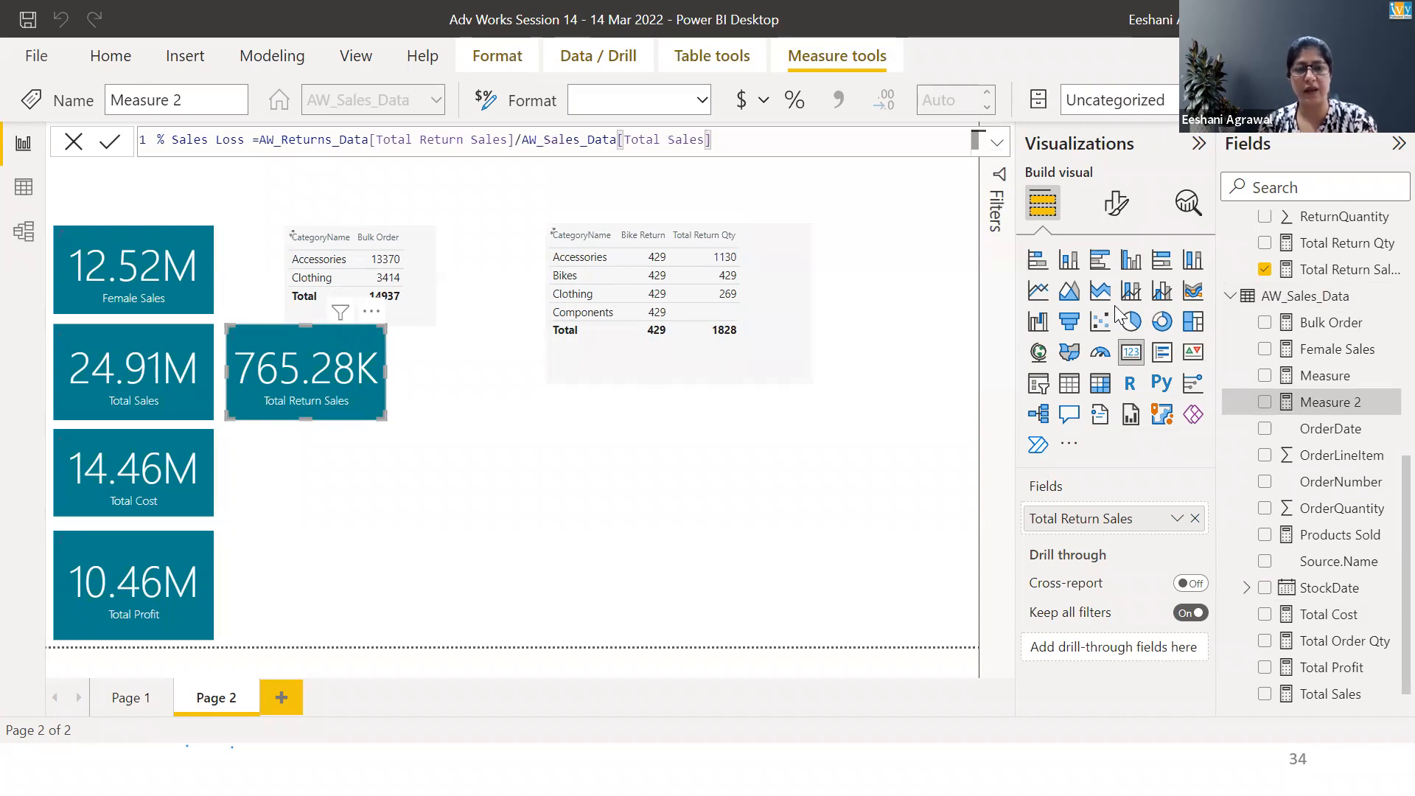
key(Return)
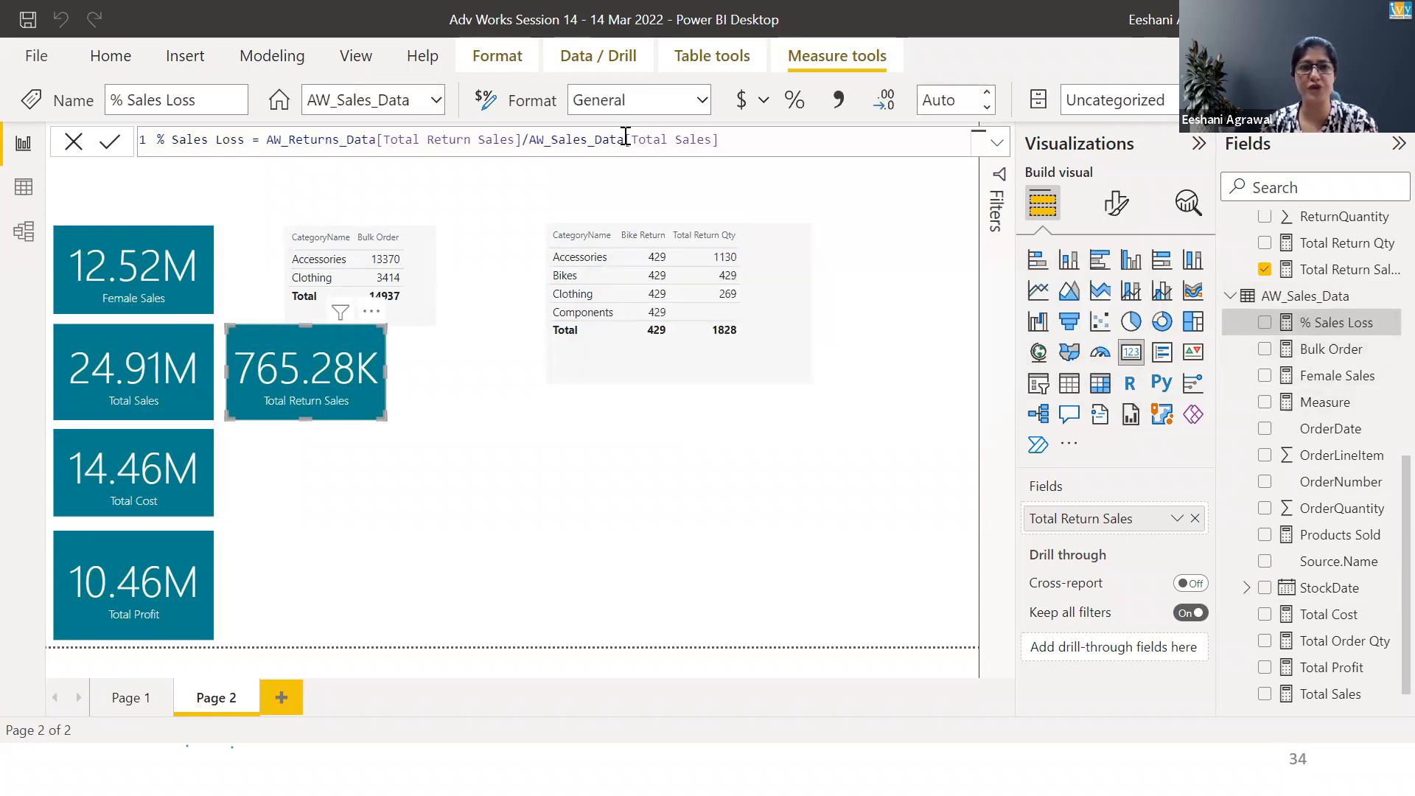
Format % Sales Loss as a percentage and display it in a new card visual
click(695, 101)
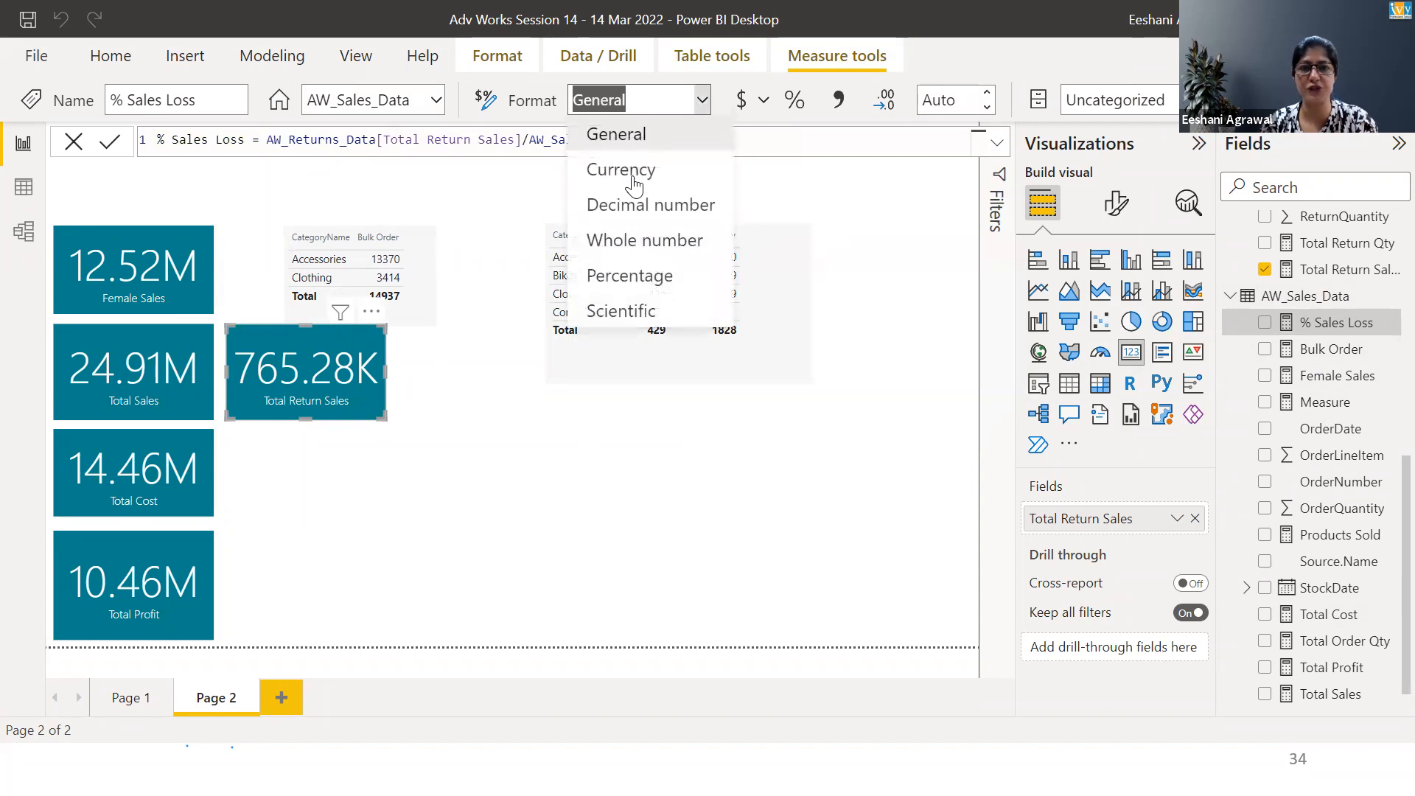
click(632, 263)
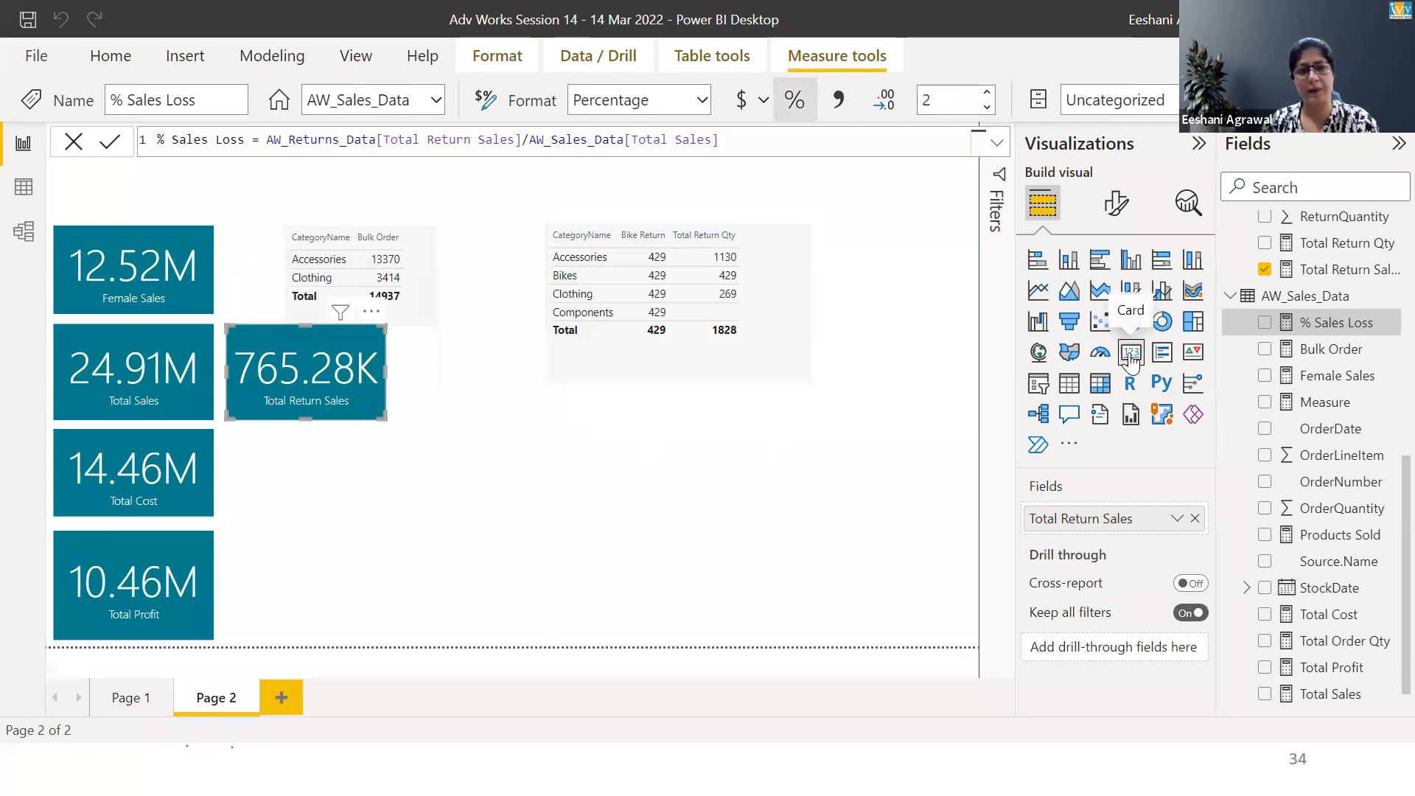
click(333, 489)
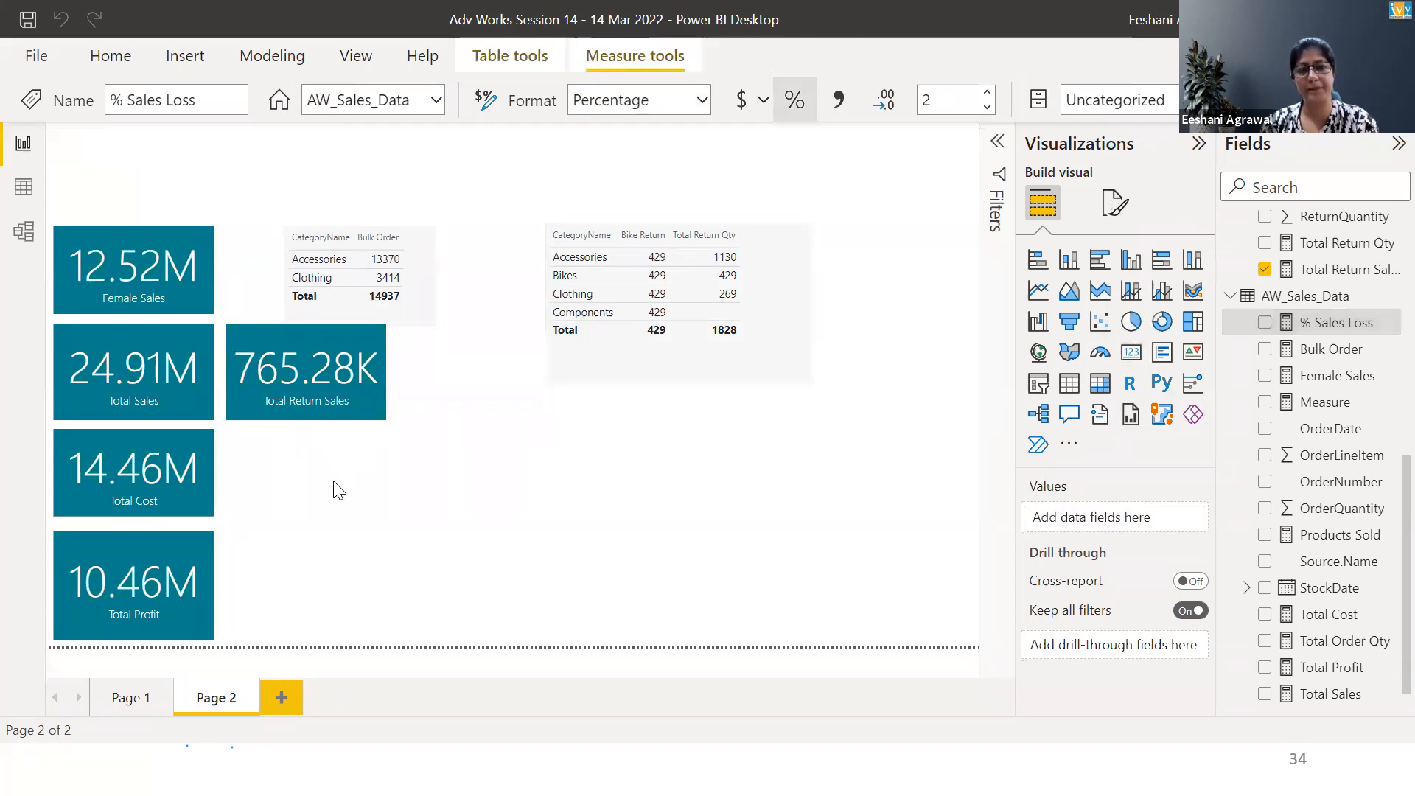
click(1131, 352)
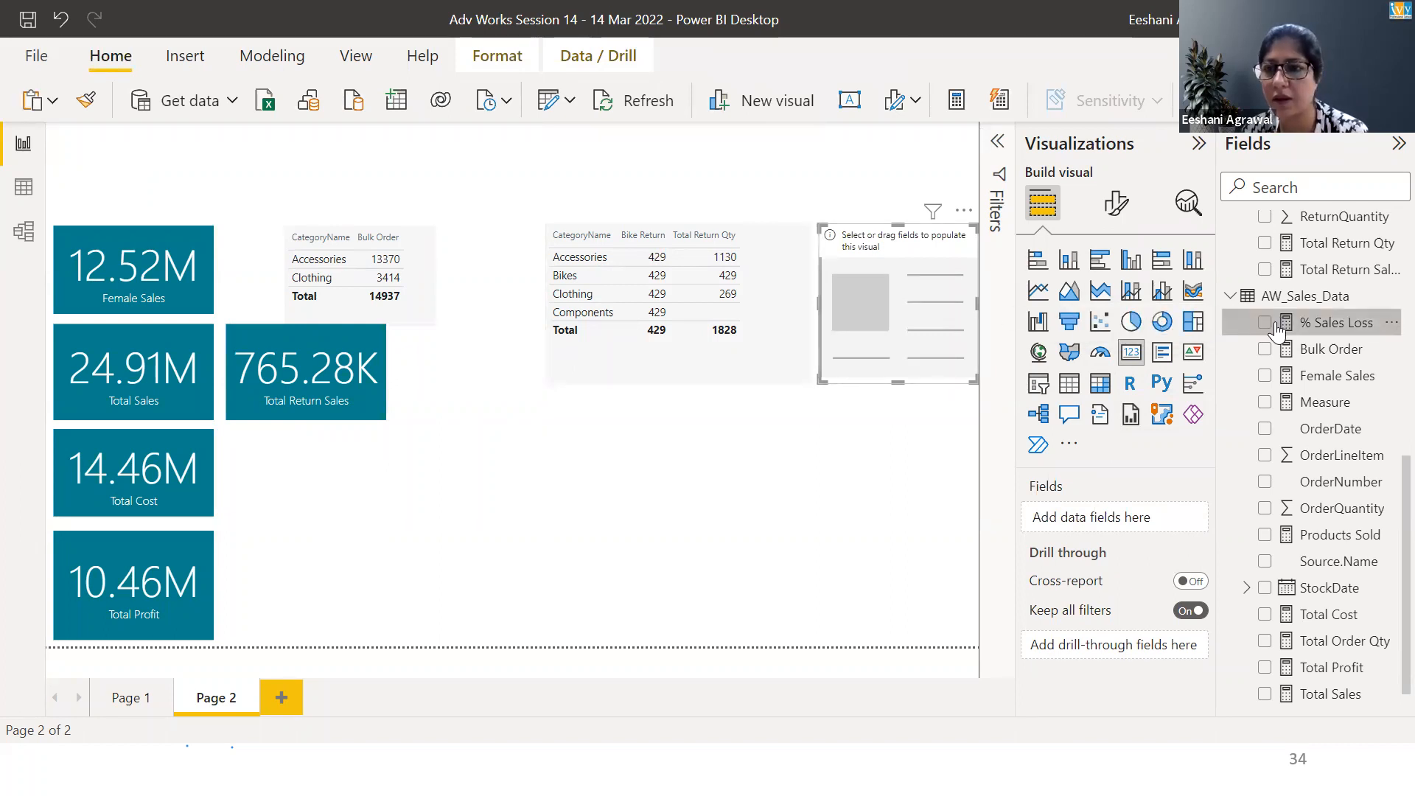
right_click(1276, 324)
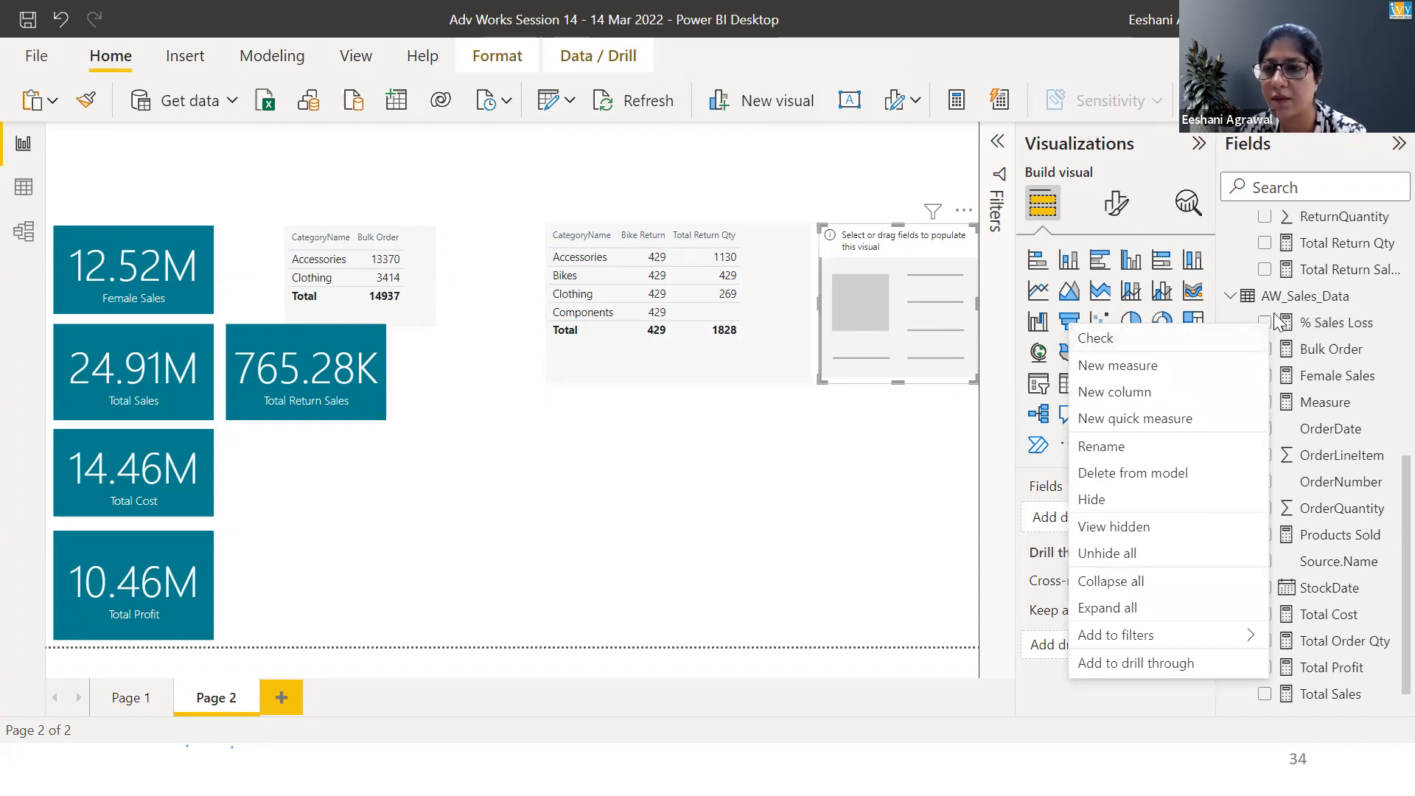
click(1265, 325)
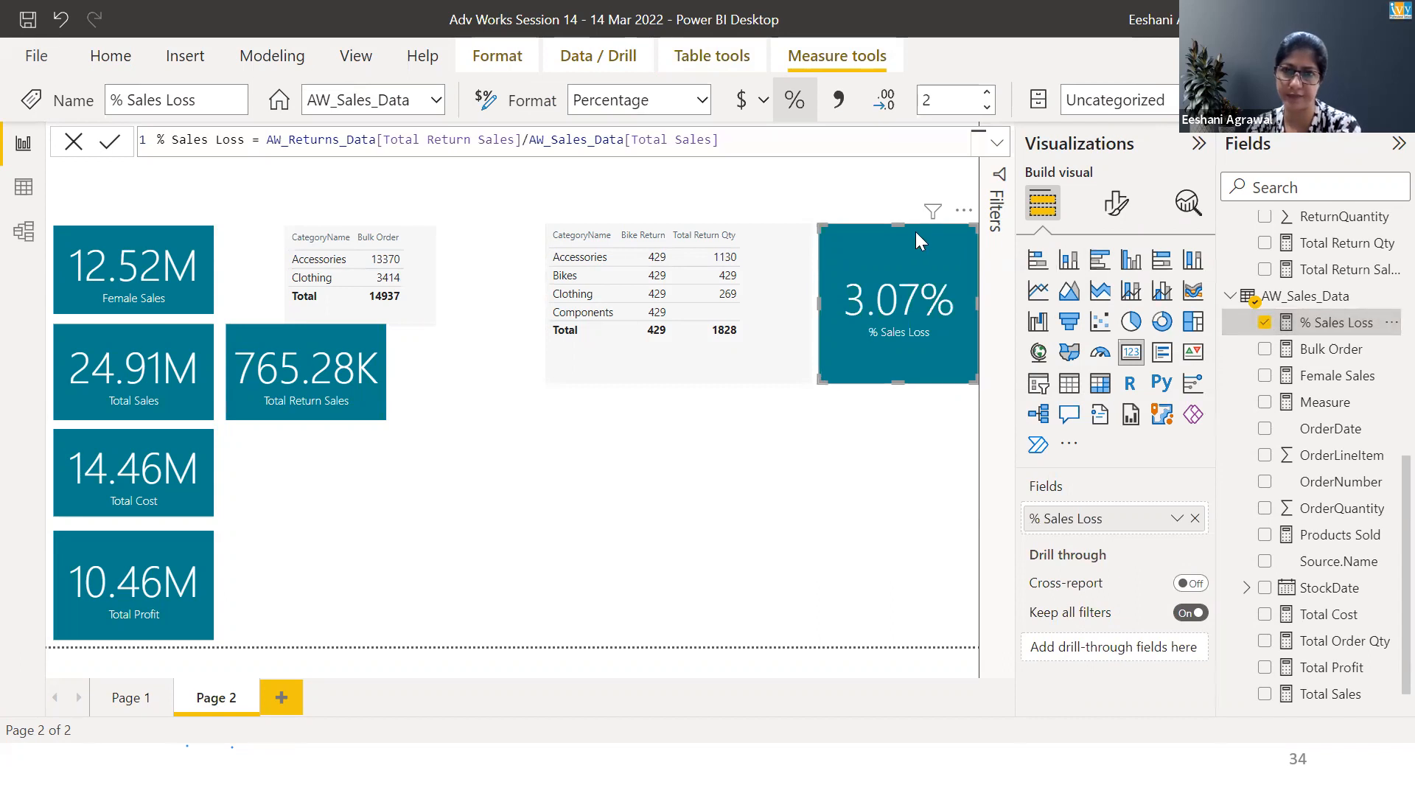
Move the % Sales Loss card below the Total Return Sales card and reduce its height to match
drag(912, 238, 321, 451)
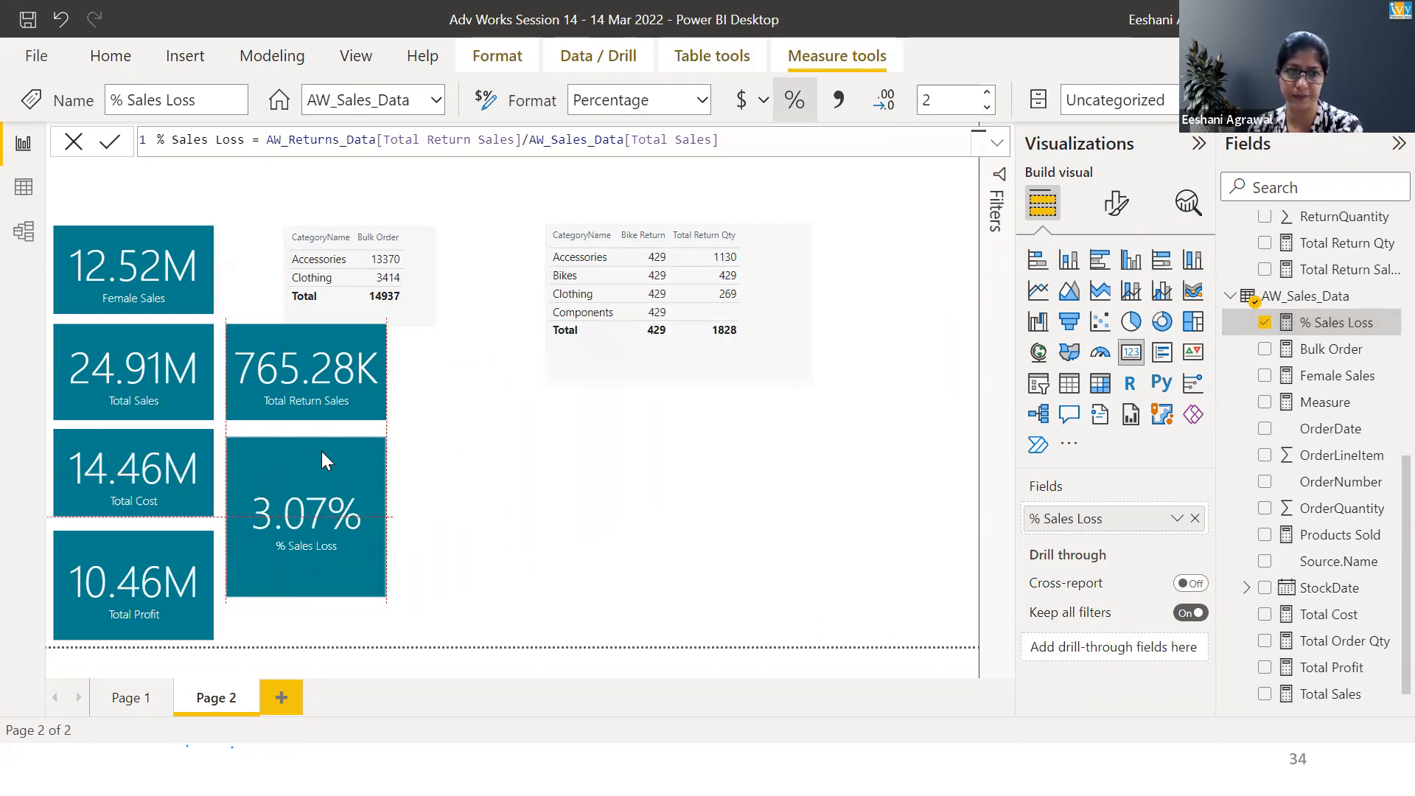
right_click(323, 449)
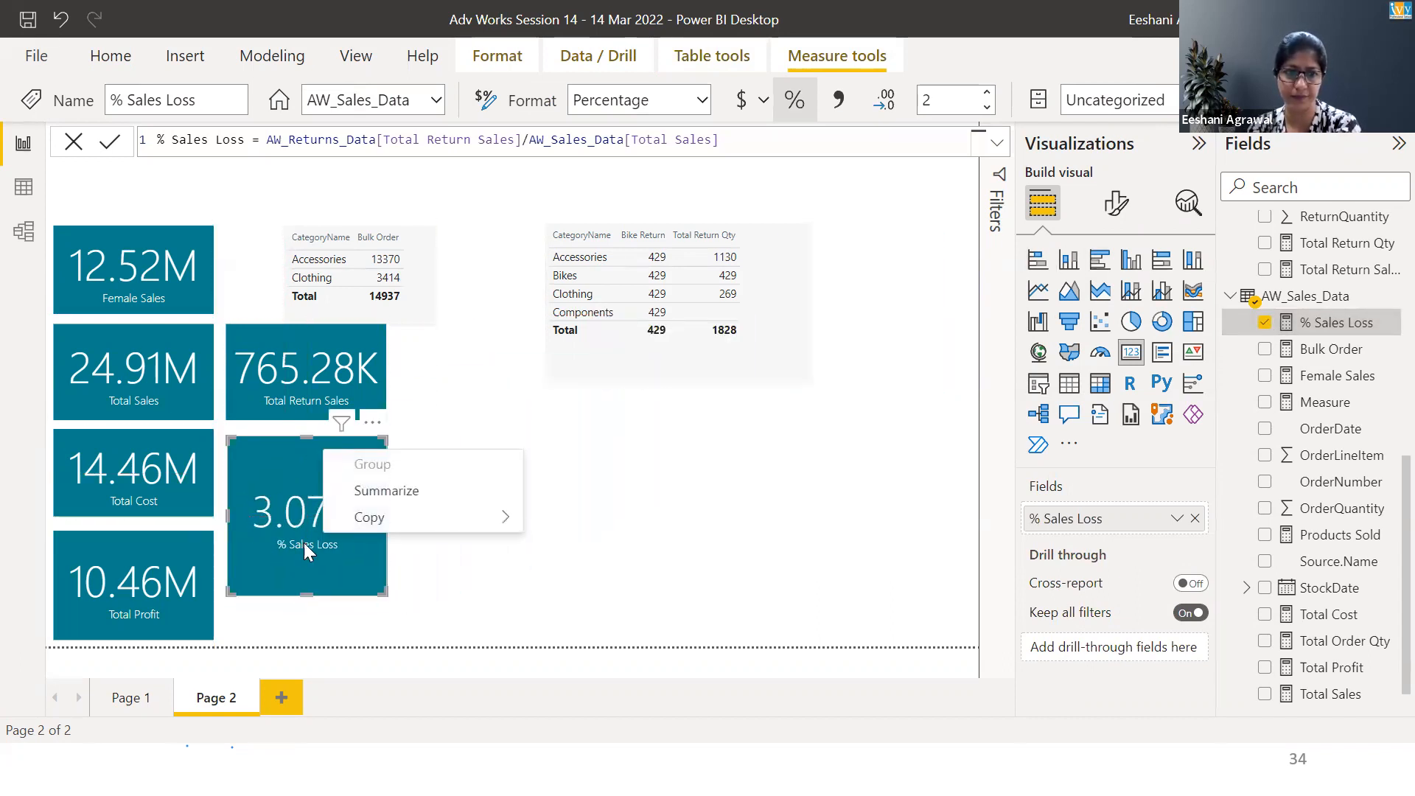
click(308, 584)
drag(308, 594, 298, 518)
click(453, 490)
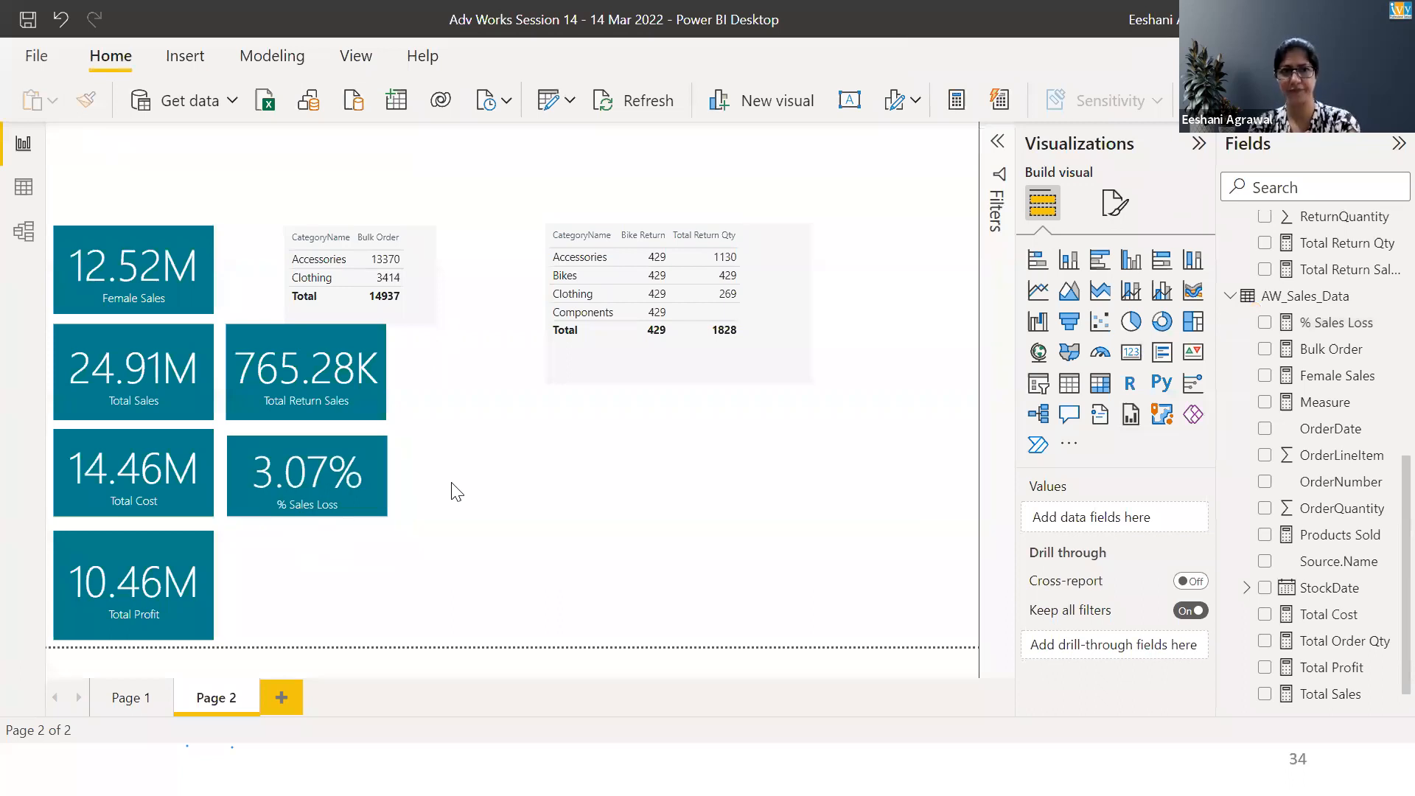
Select the % Sales Loss measure and save the report
click(1334, 325)
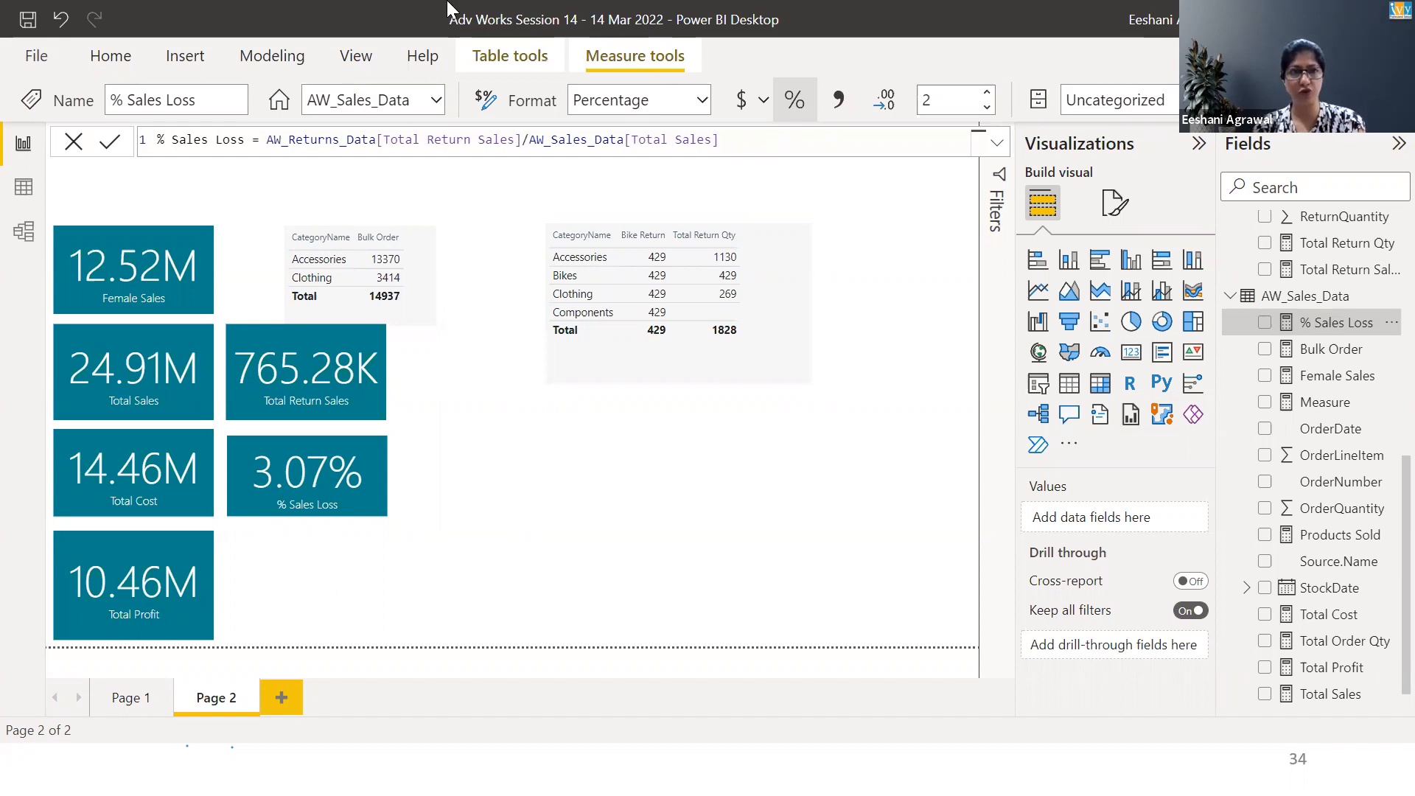
click(27, 26)
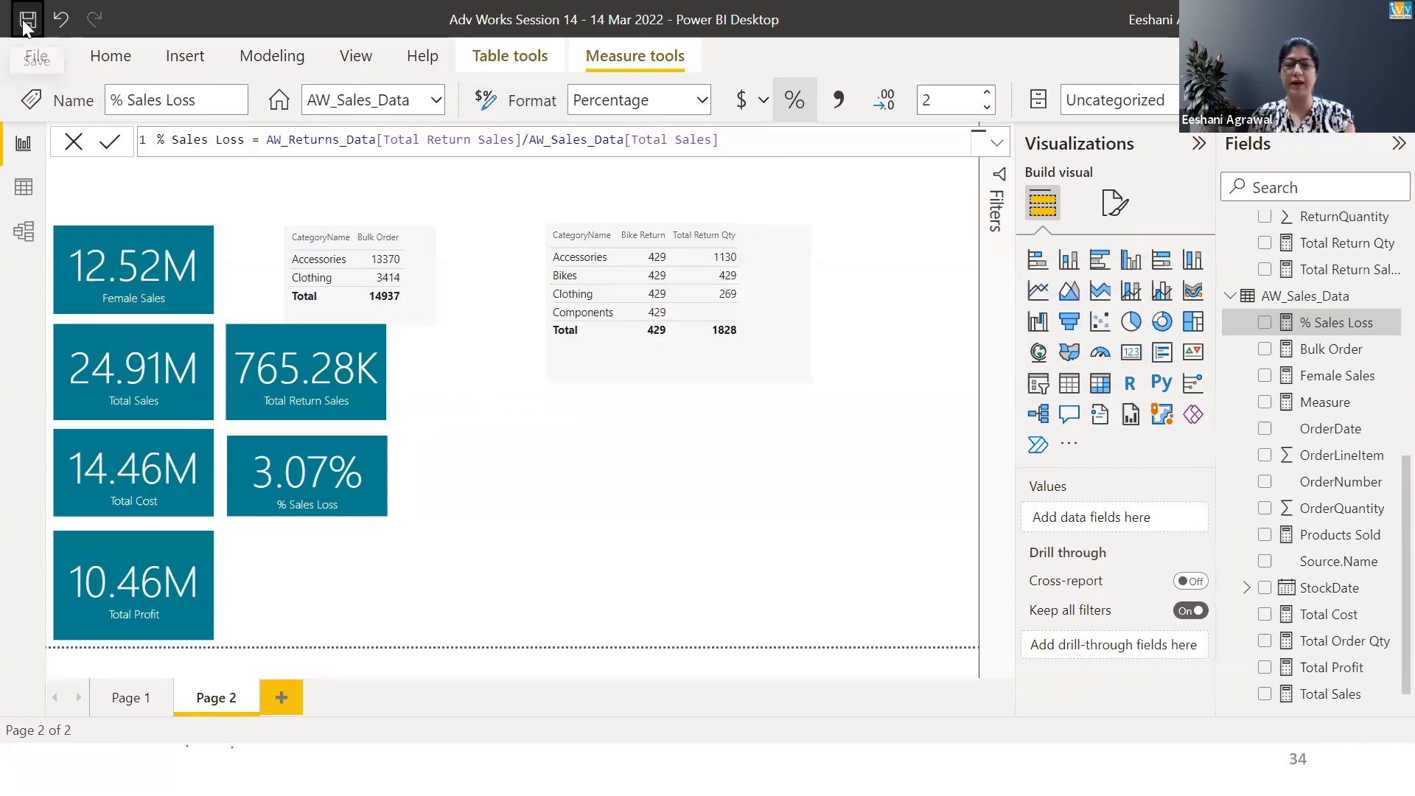